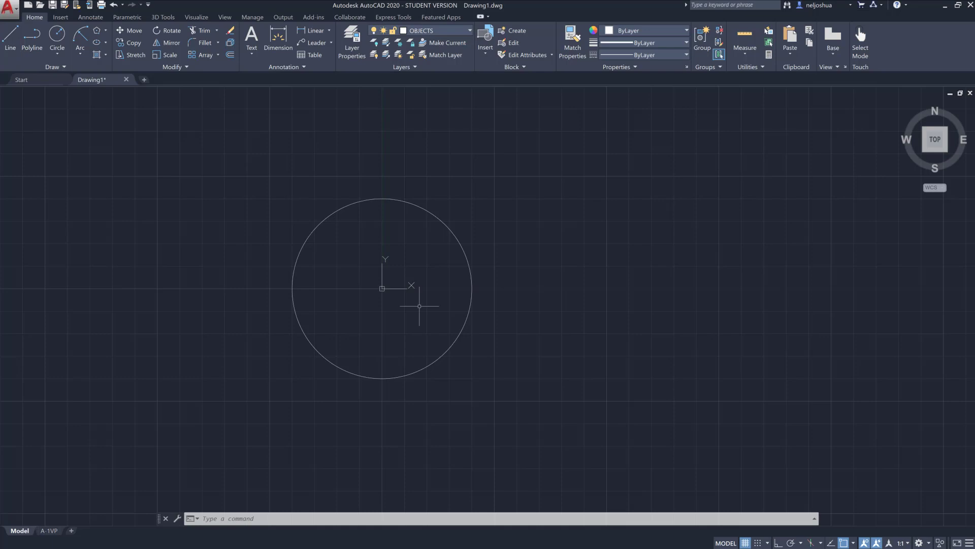
Step: Draw a 0.125-long vertical line from the circle's top quadrant downward into the circle
scroll(386, 228, up, 3)
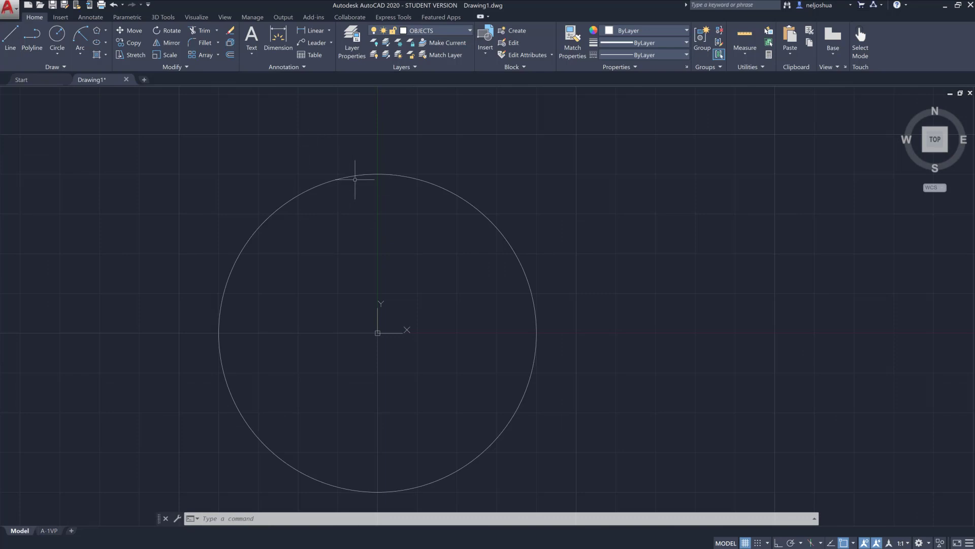
text(l)
key(Return)
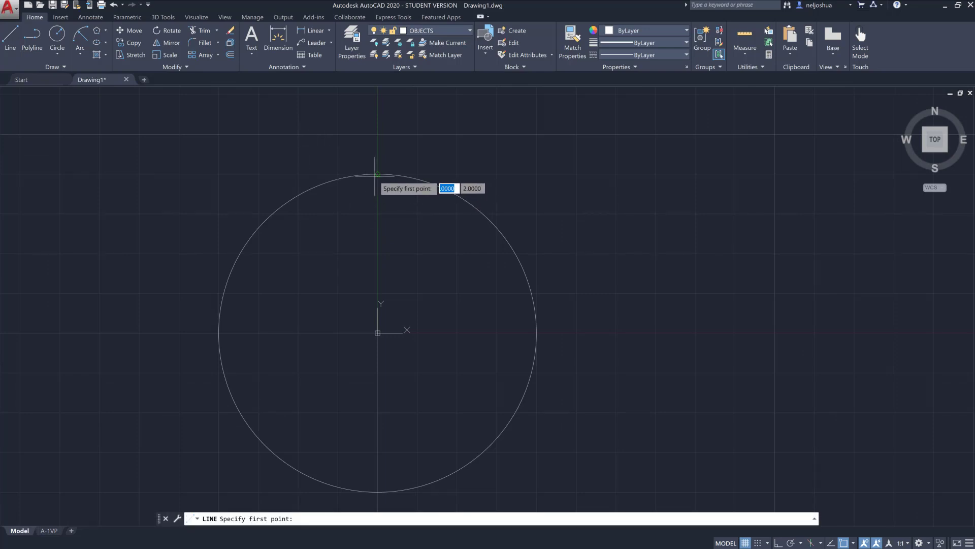
click(378, 174)
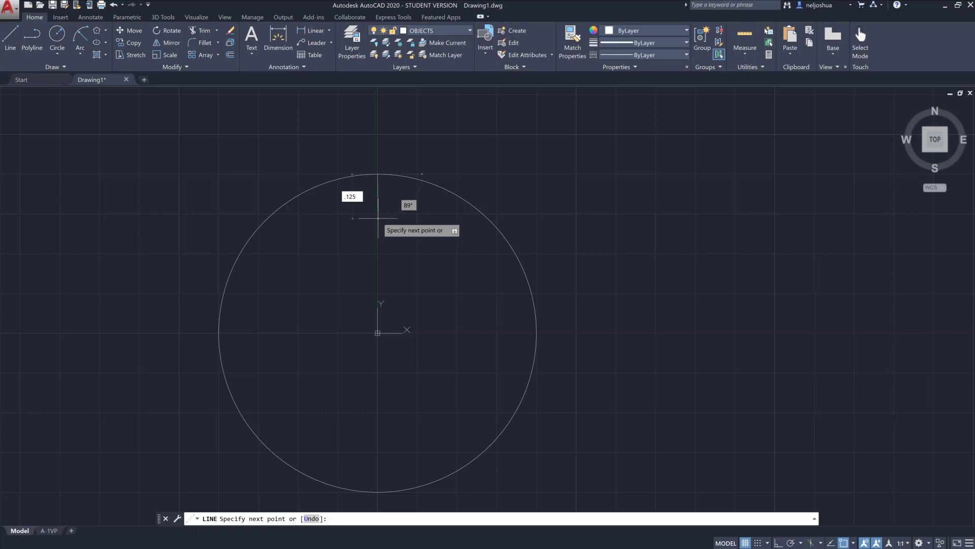
key(Tab)
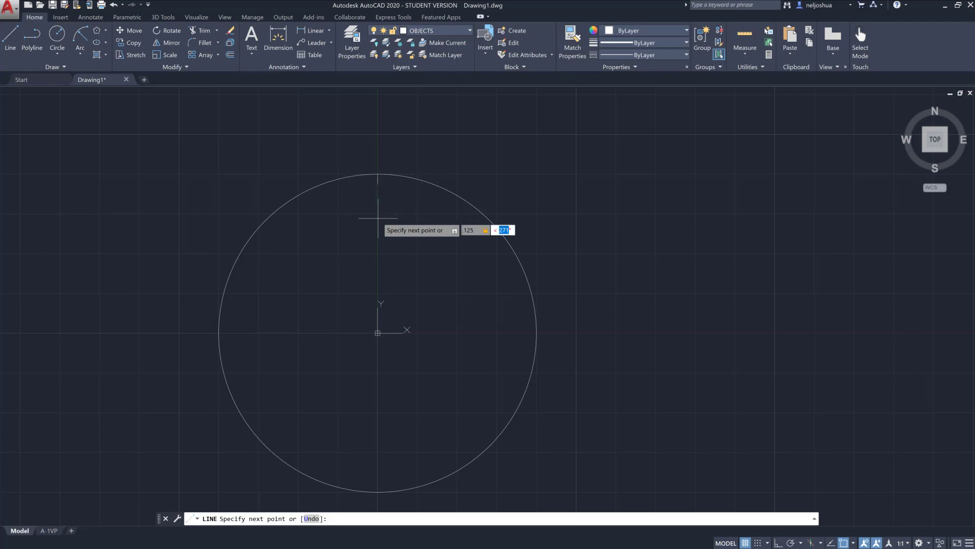
text(0)
key(Return)
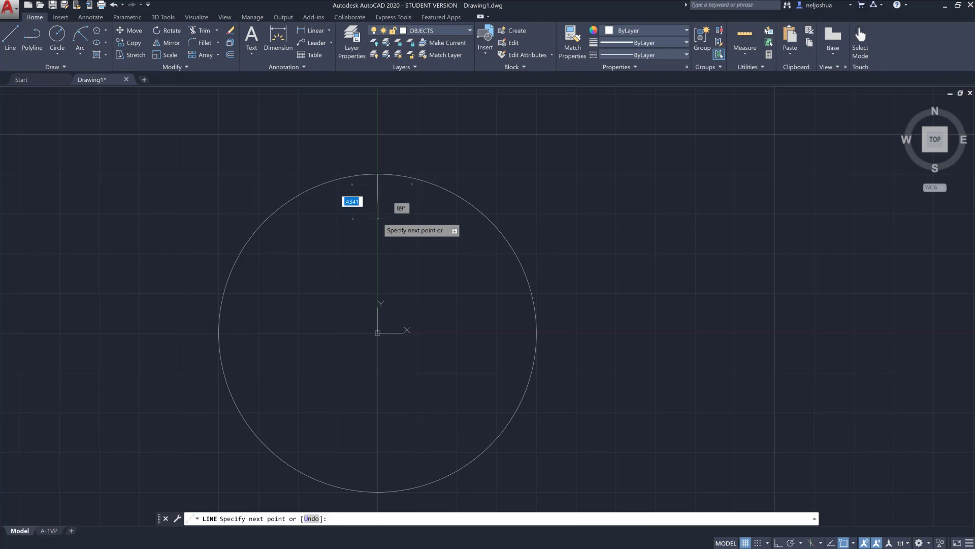
key(Return)
Step: Offset the short vertical line by 0.1 to both its right and left sides
scroll(374, 178, up, 4)
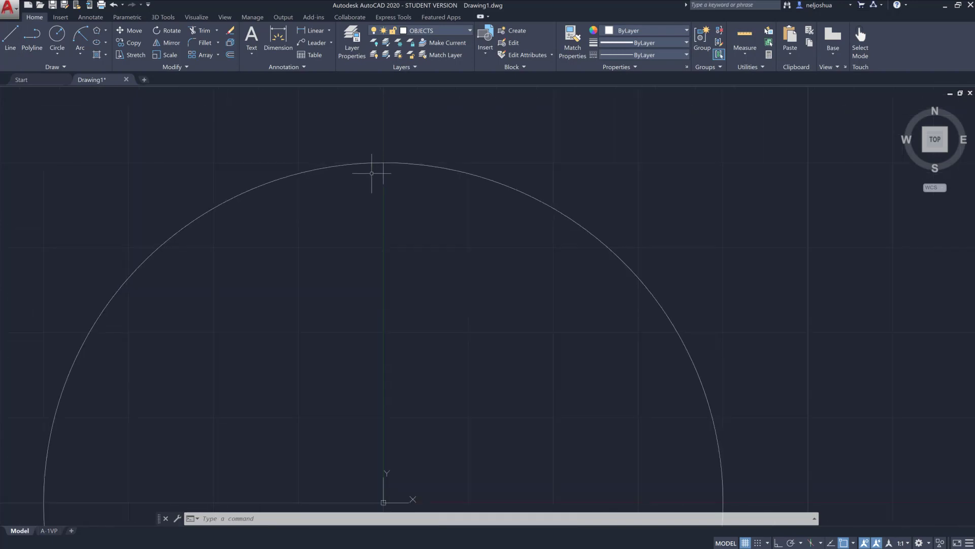
scroll(374, 175, up, 2)
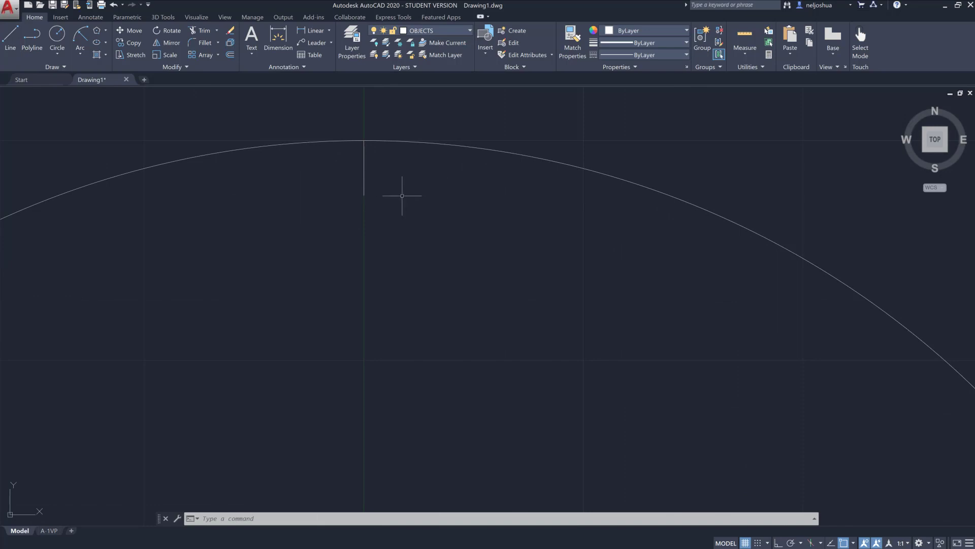
text(o)
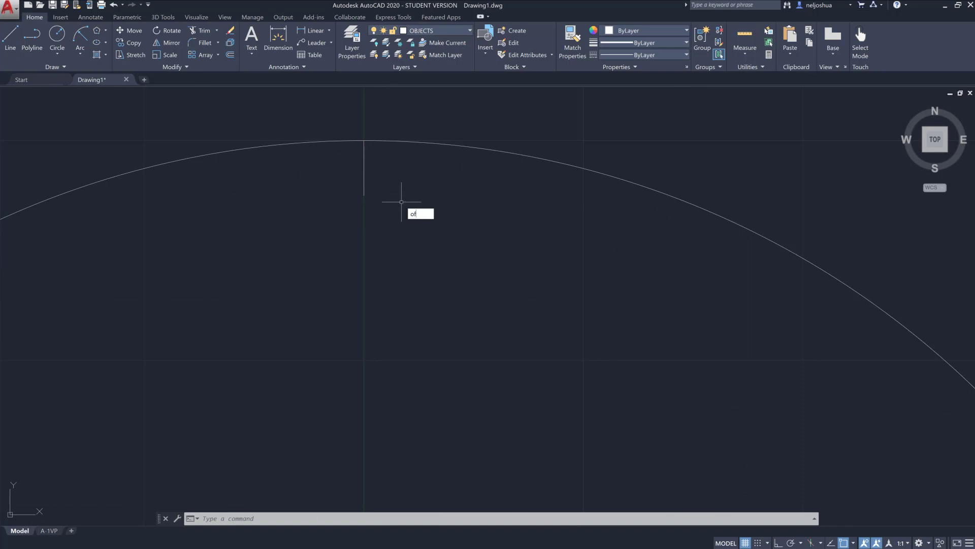
text(f)
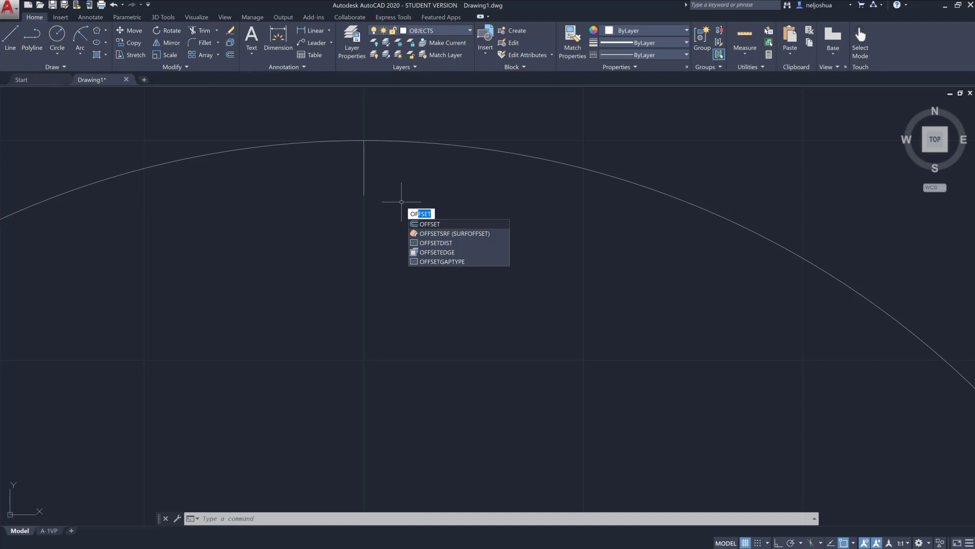
key(Return)
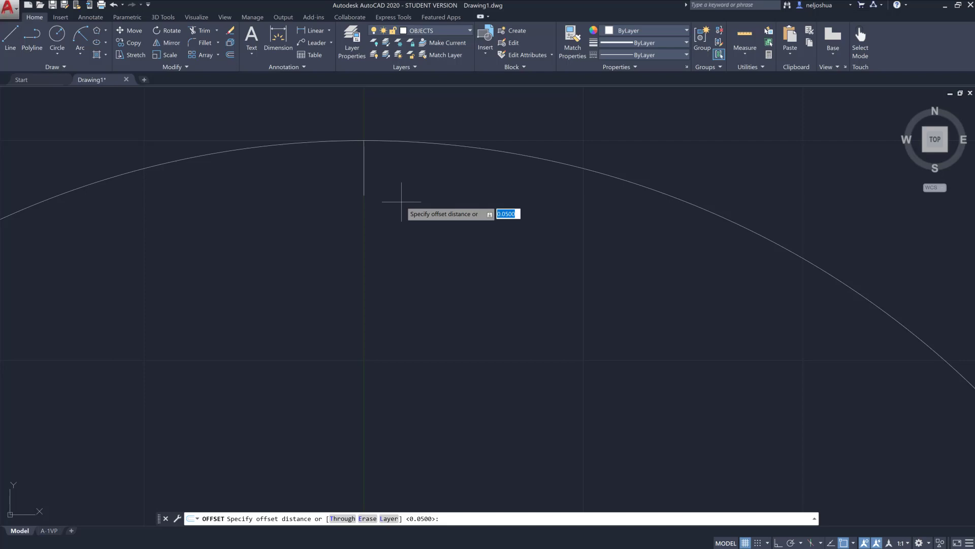
key(Return)
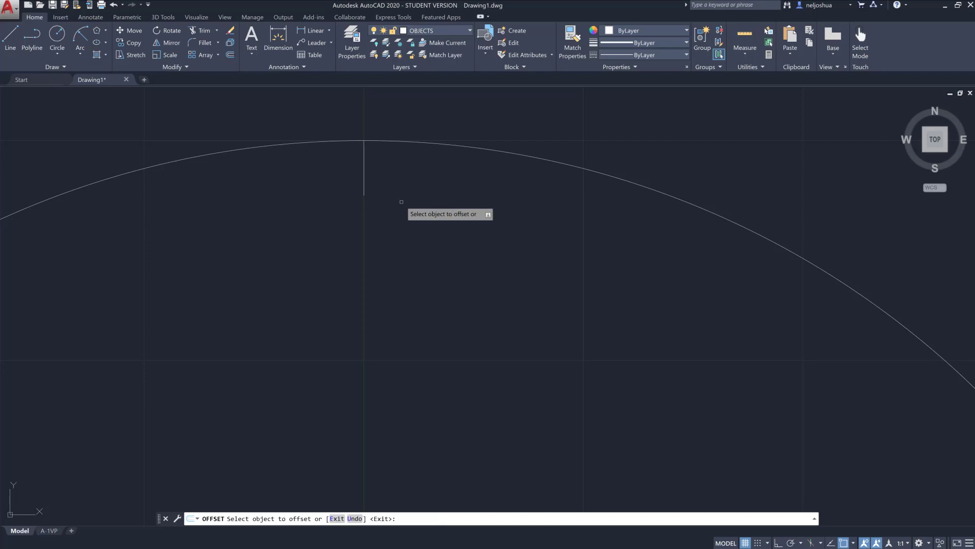
click(364, 160)
click(374, 165)
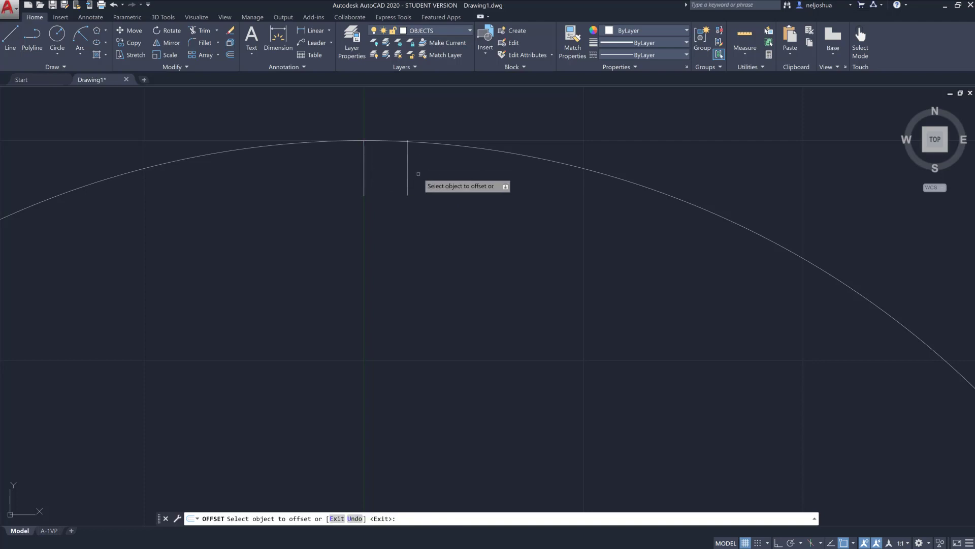
click(363, 157)
click(305, 175)
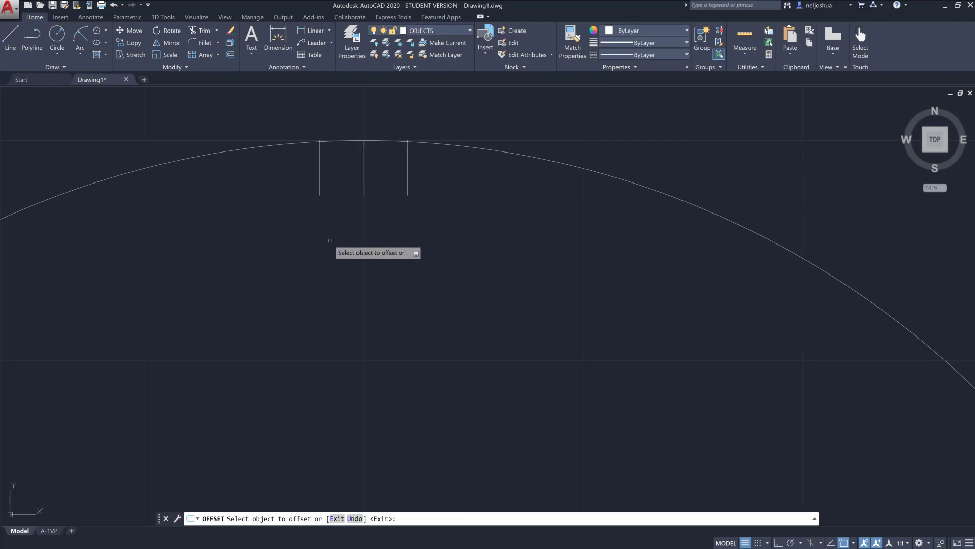
key(Return)
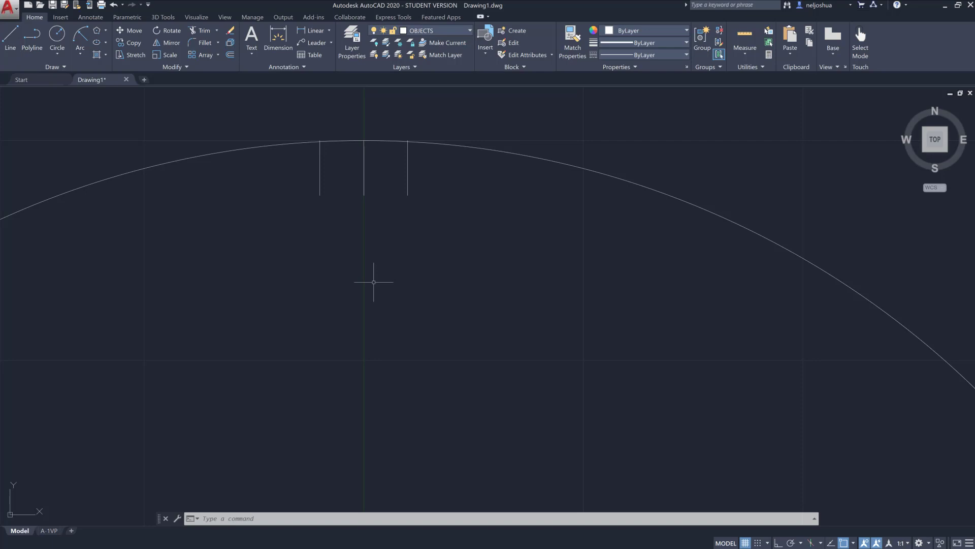
Step: Draw horizontal lines from the center line's lower end to the lower ends of both offset lines
text(l)
key(Return)
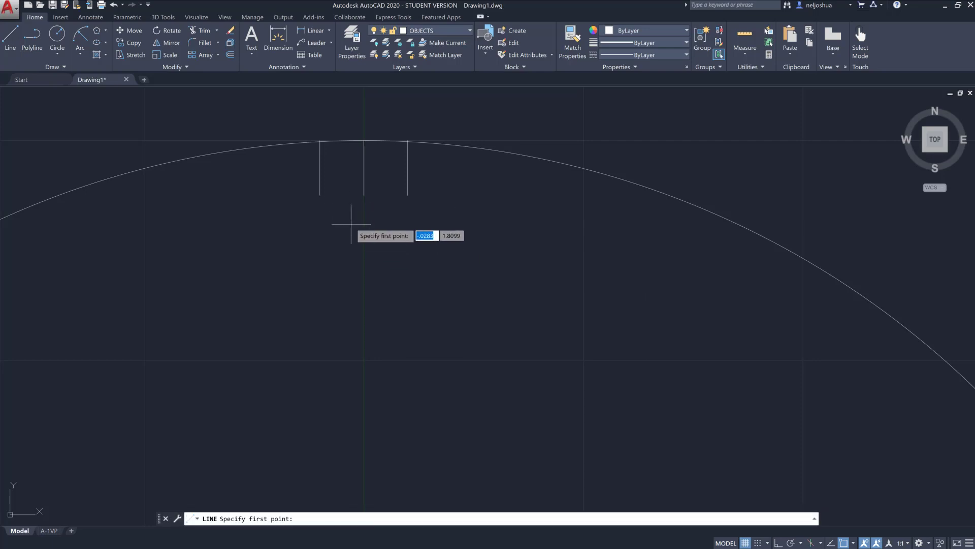
click(364, 195)
click(407, 196)
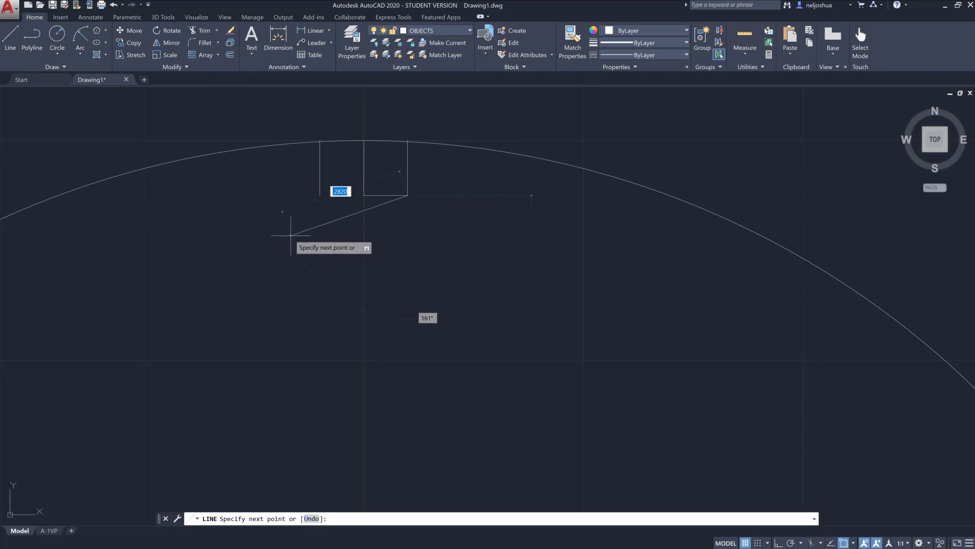
key(Return)
key(Return)
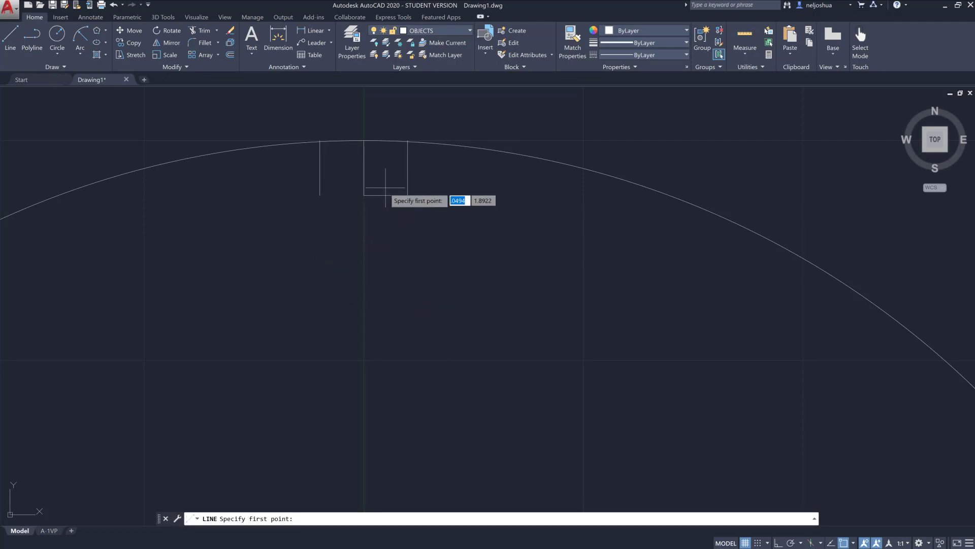
click(364, 195)
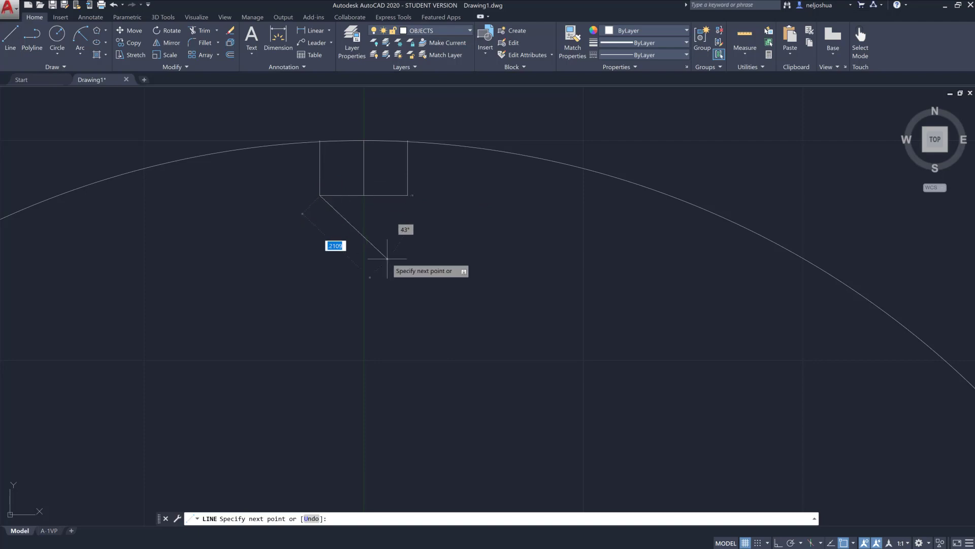
key(Escape)
Step: Draw two slanted lines from the midpoints of the bottom segments to where the outer vertical lines meet the circle
middle_drag(370, 232, 366, 270)
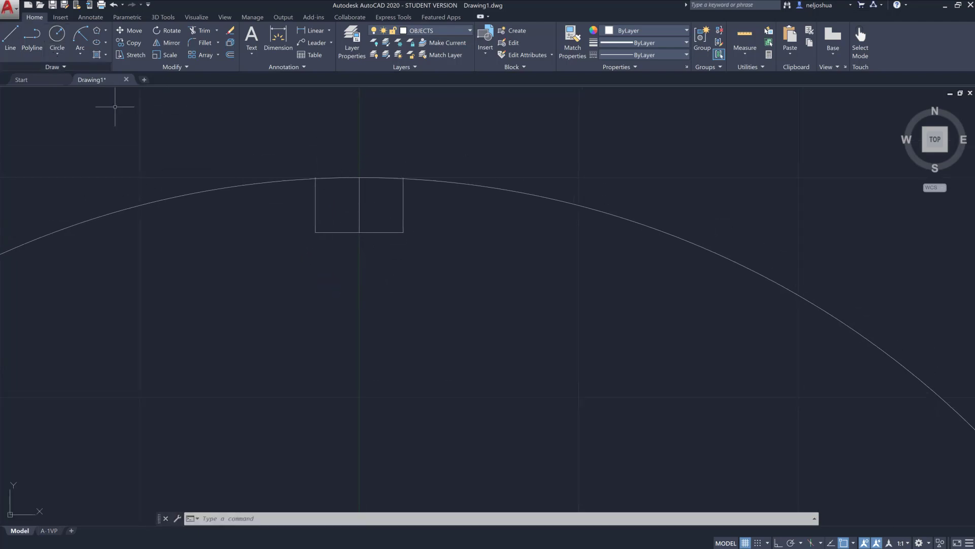
key(Return)
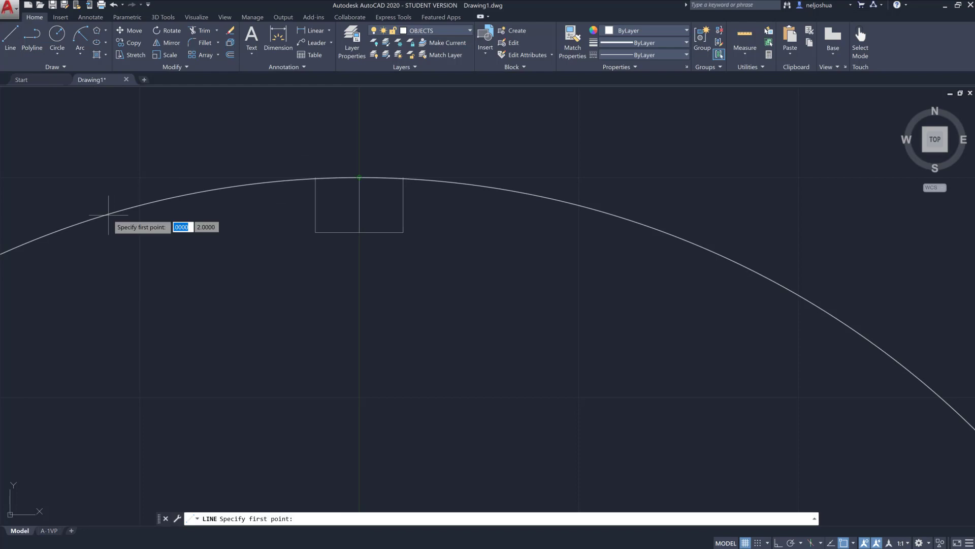
click(337, 233)
click(315, 178)
key(Return)
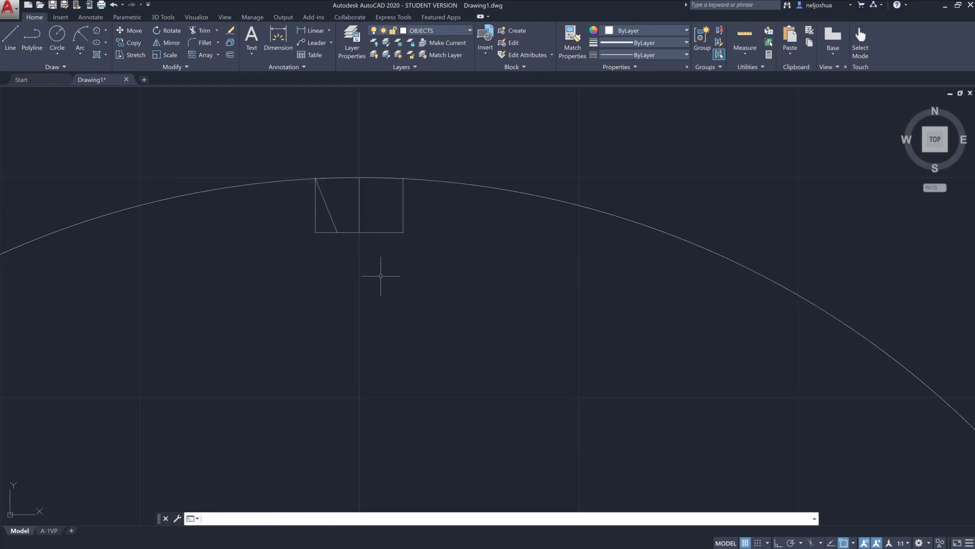
key(Return)
click(381, 232)
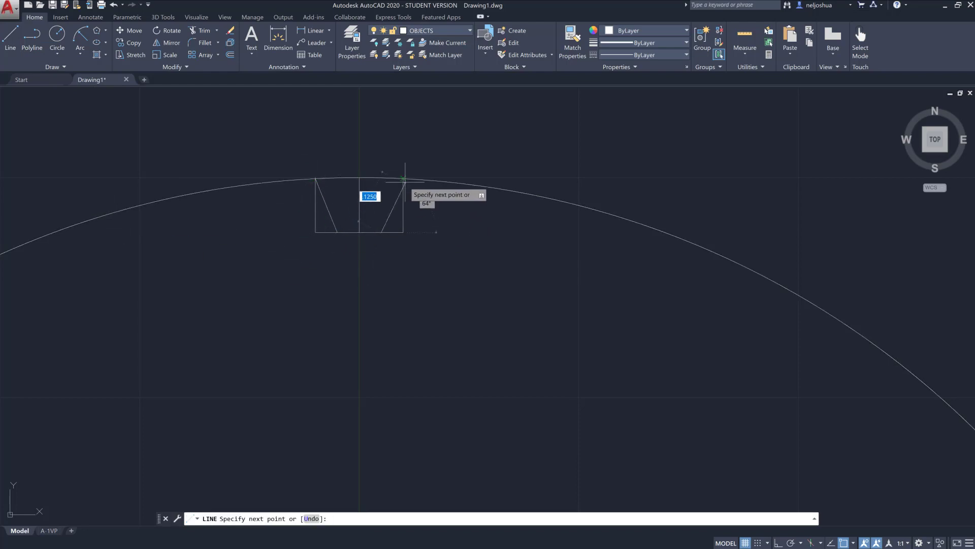
click(403, 178)
key(Return)
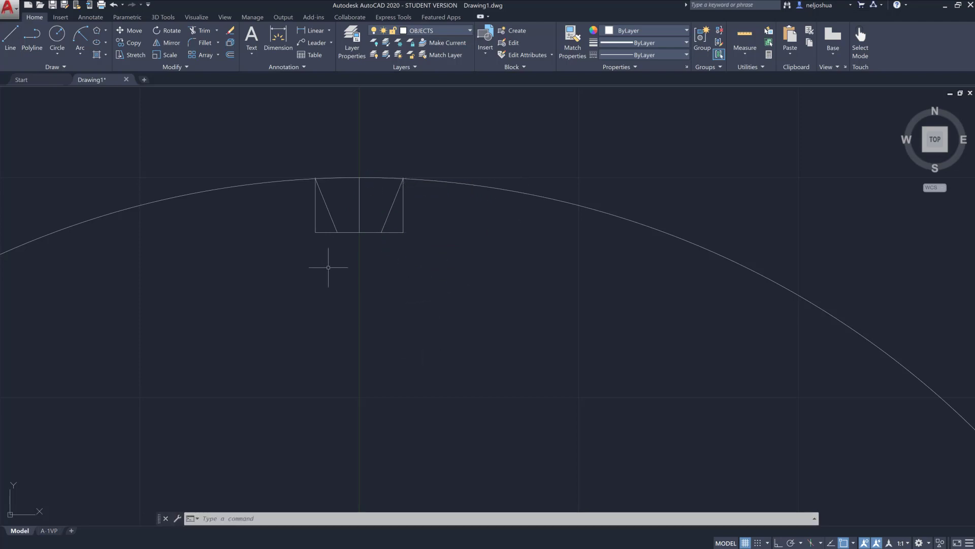
Step: Move the three vertical lines and two bottom horizontal lines to the yellow construction layer, leaving the slanted lines on OBJECTS
click(322, 261)
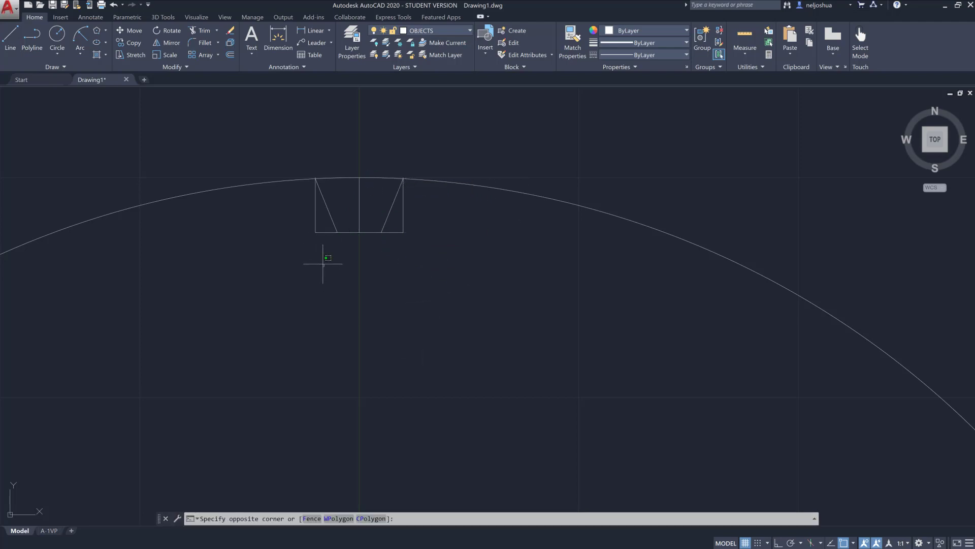
click(296, 216)
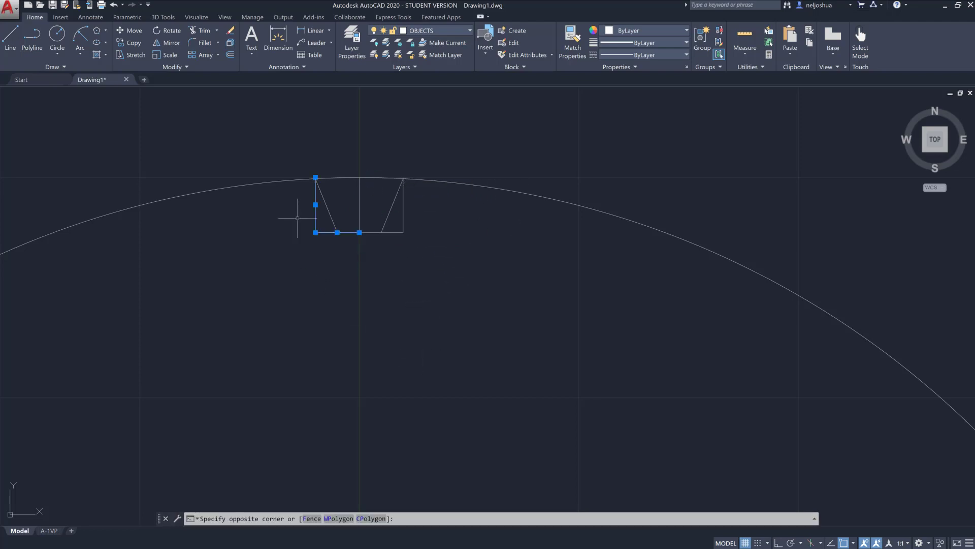
click(411, 244)
click(367, 206)
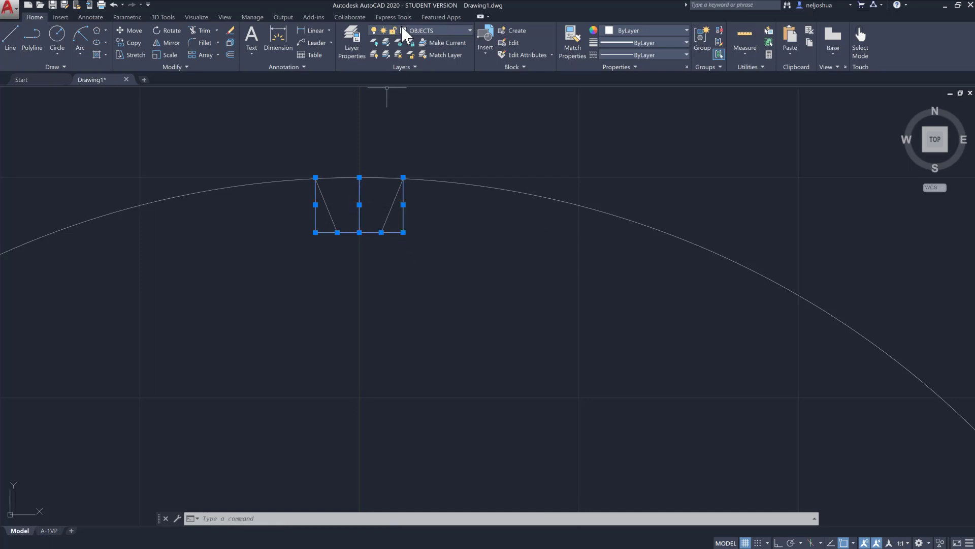
click(417, 28)
click(419, 79)
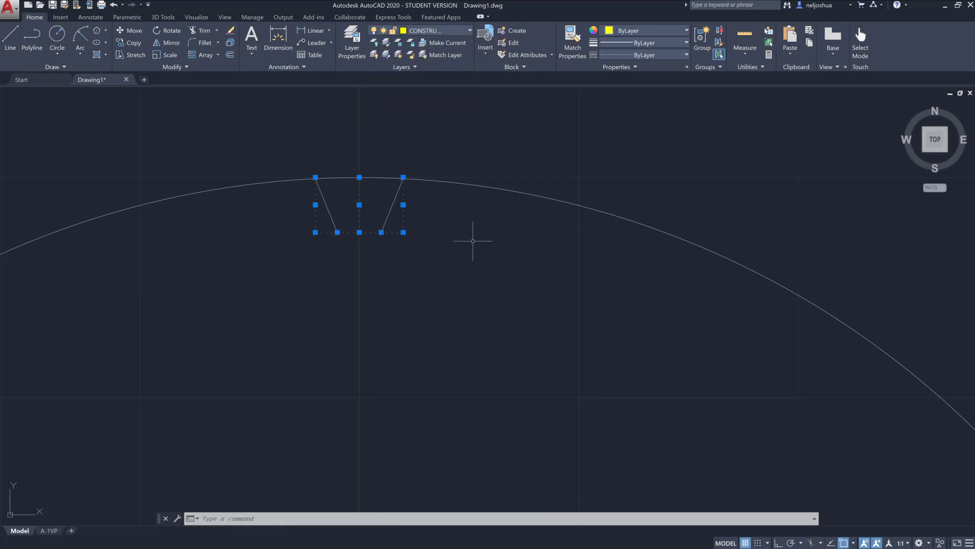
key(Escape)
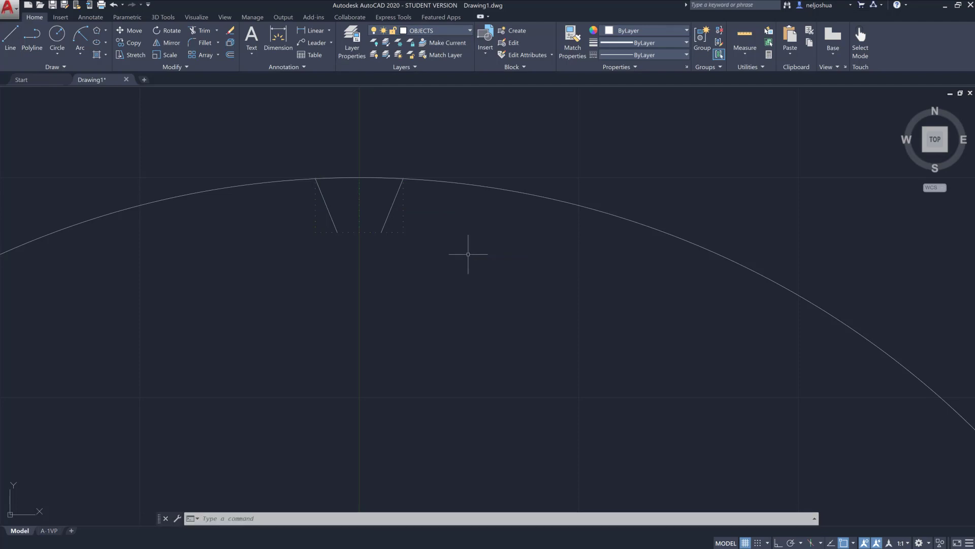
Step: Offset the circle inward by 0.125
key(Return)
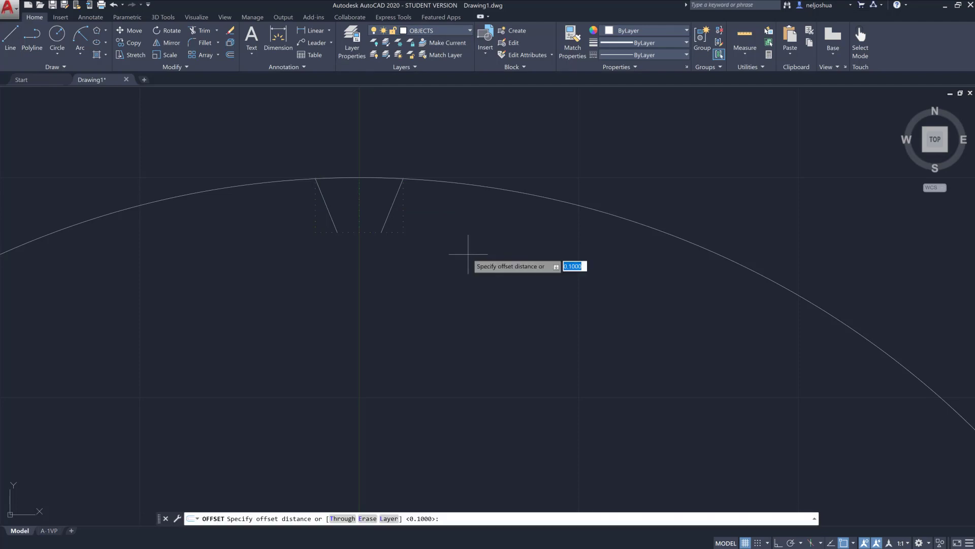
text(.125)
key(Return)
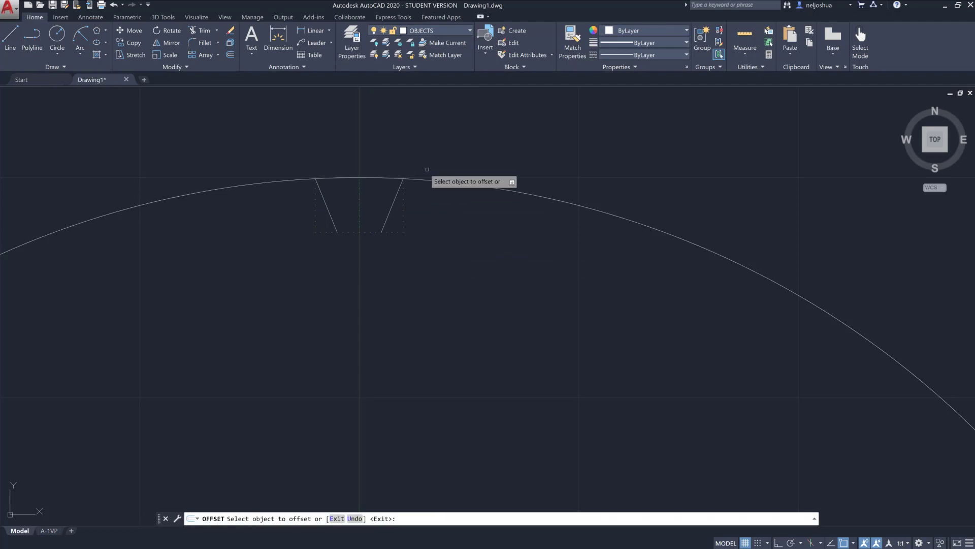
click(433, 180)
click(455, 320)
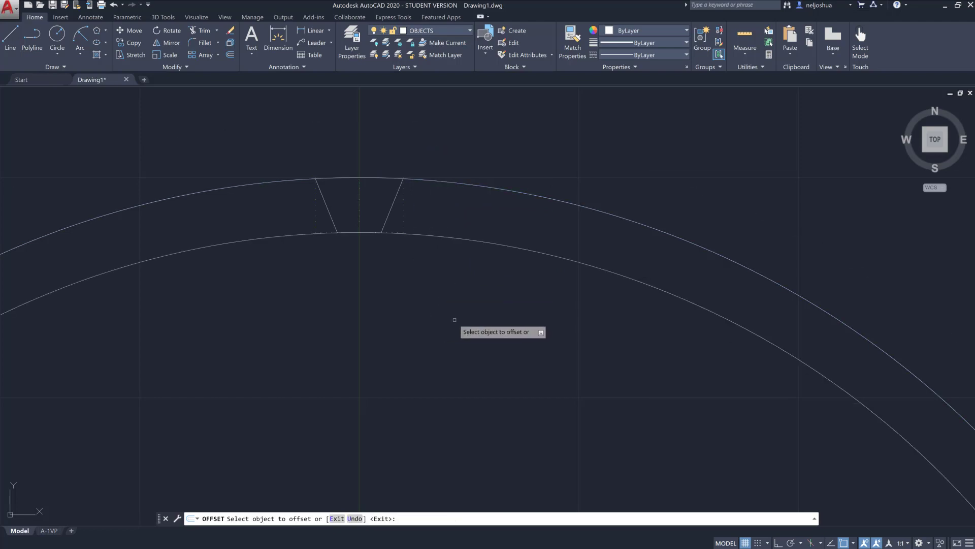
key(Return)
Step: Start a polar array of the two slanted tooth lines about the circles' center, with the Quadrant object snap turned off
text(arra)
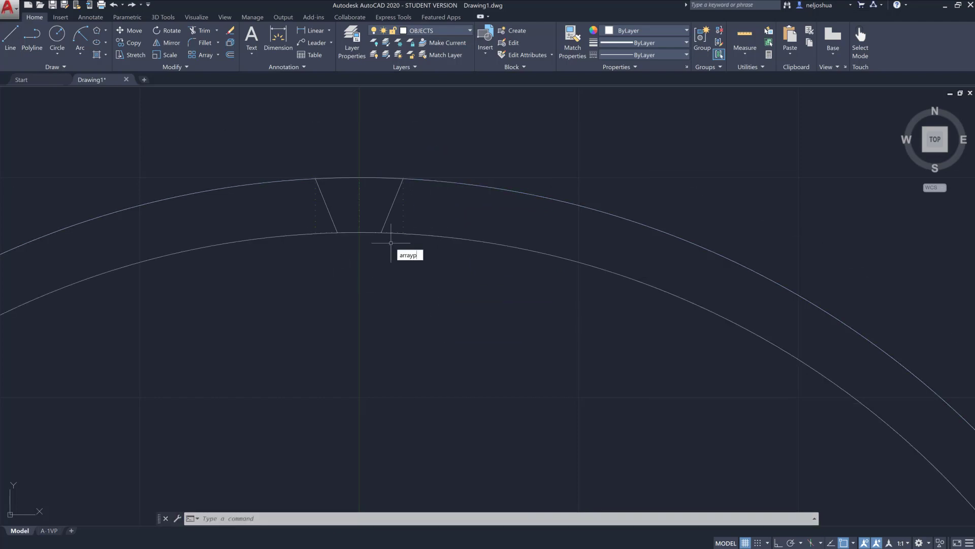
text(yp)
key(Return)
click(391, 208)
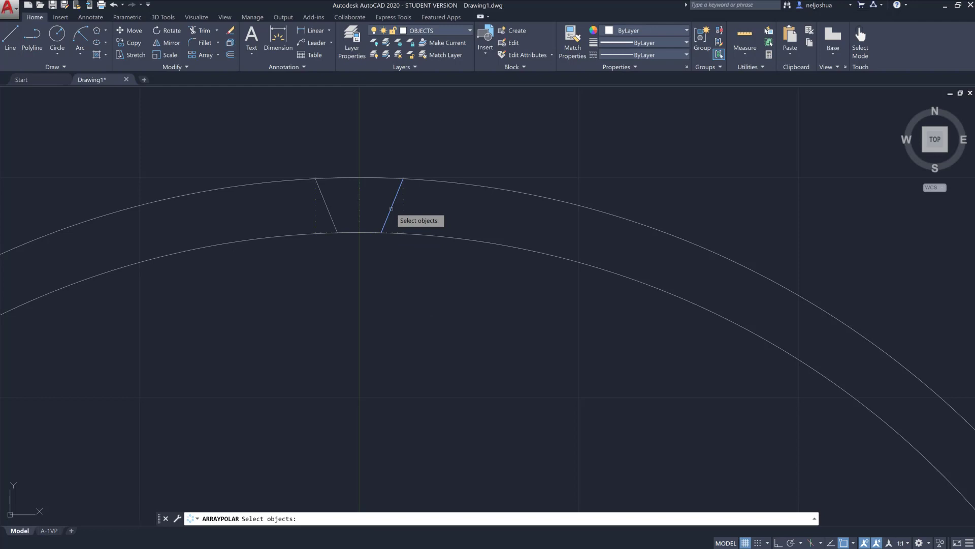
click(331, 216)
key(Return)
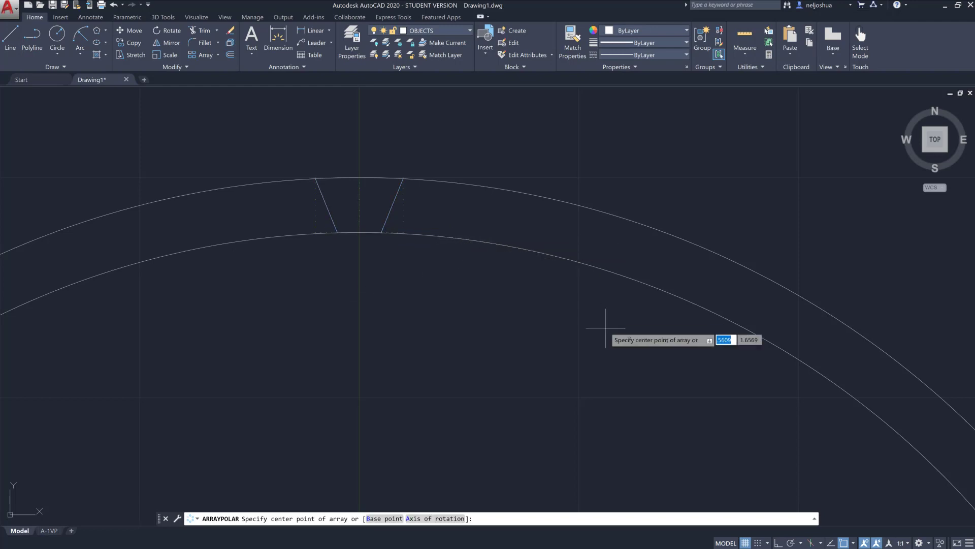
click(854, 542)
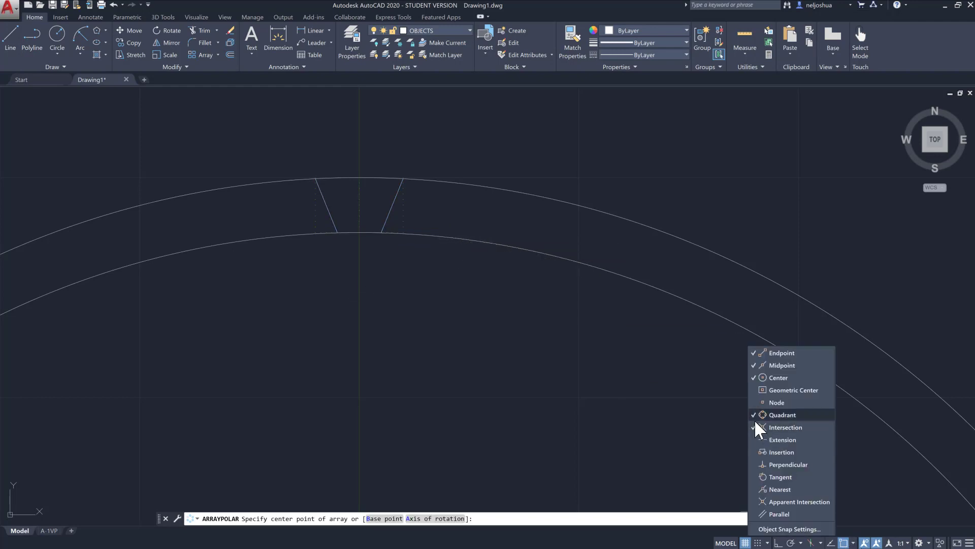
click(778, 427)
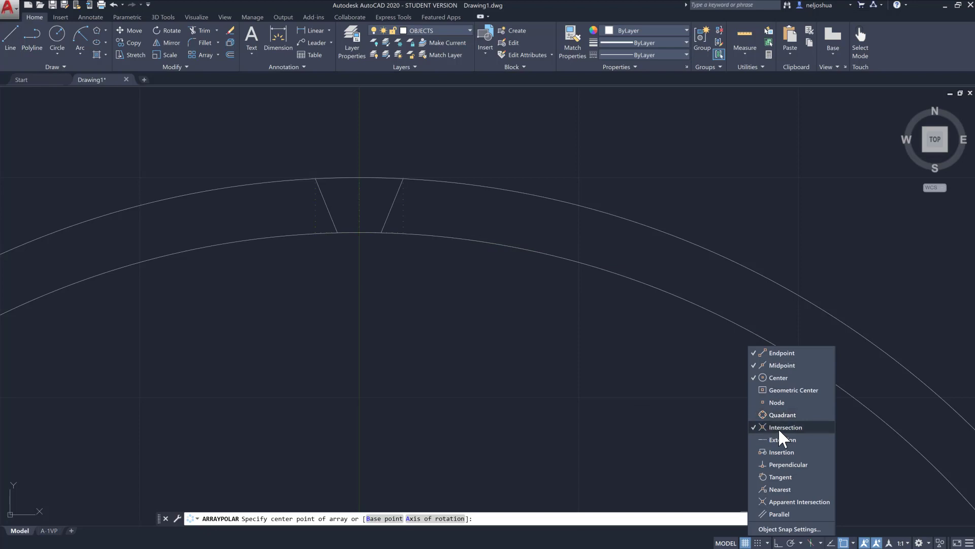
click(853, 542)
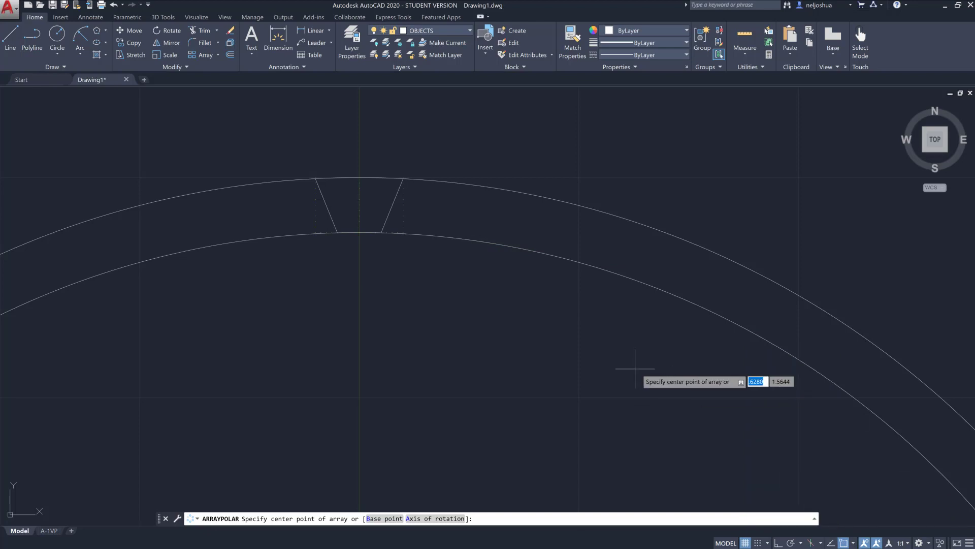
click(468, 248)
Step: Set the polar array to 50 items over 360 degrees, make it non-associative and finish it
scroll(460, 354, down, 5)
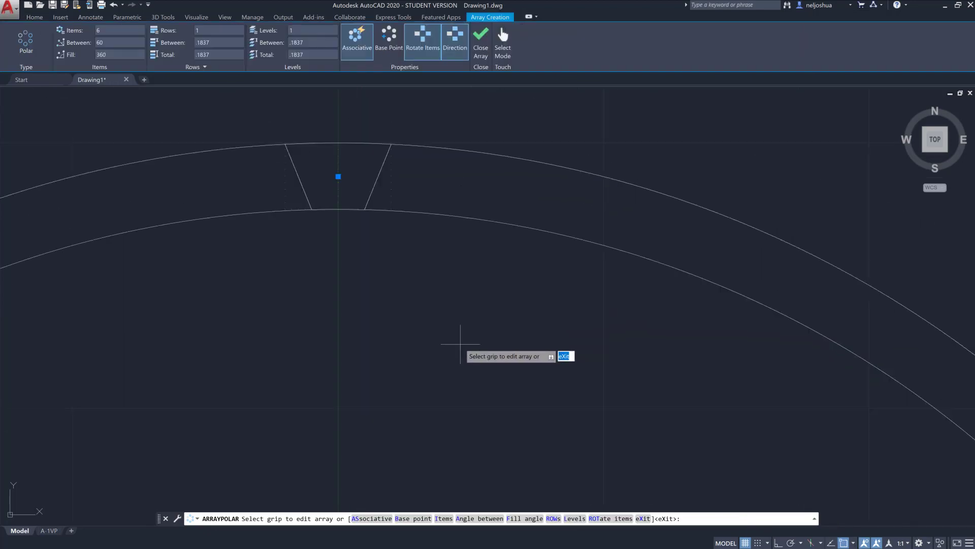
scroll(419, 253, down, 5)
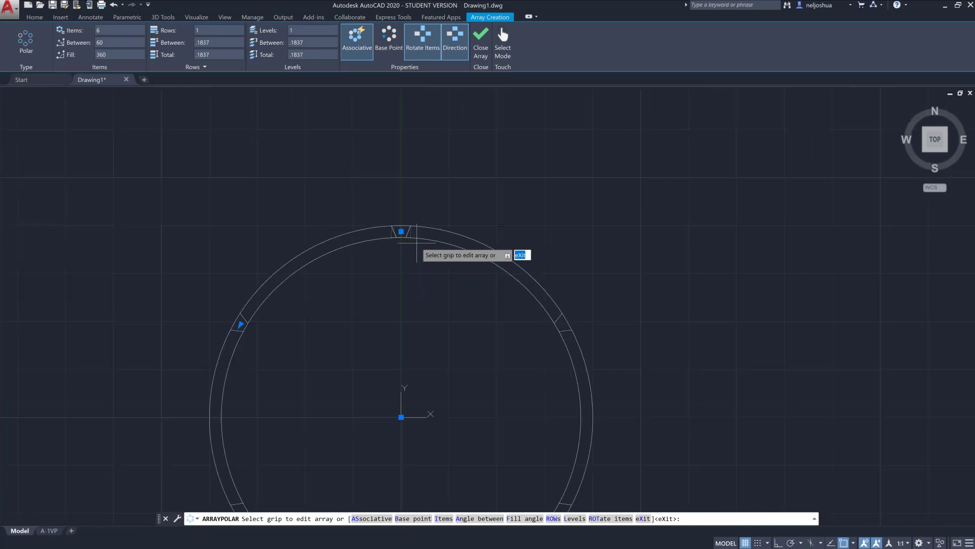
middle_drag(421, 299, 416, 276)
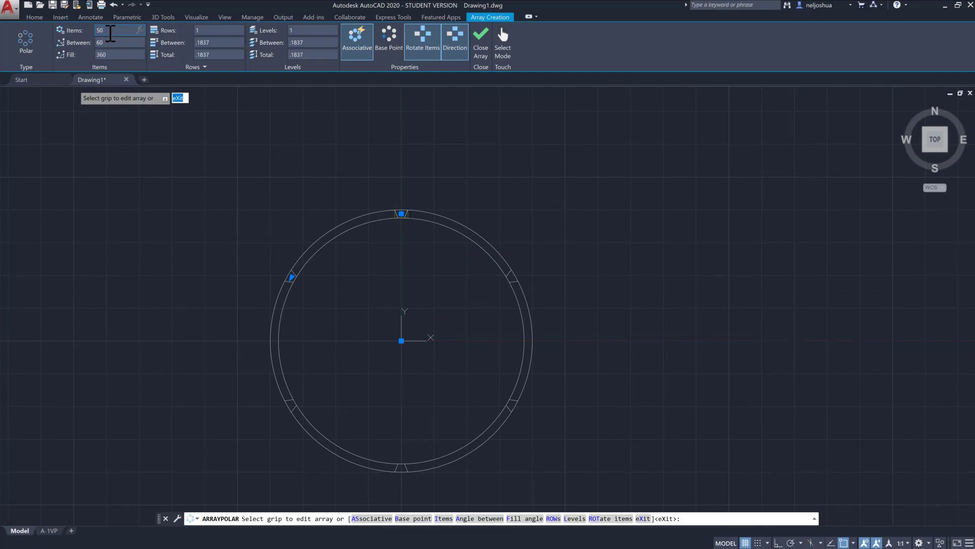
key(Return)
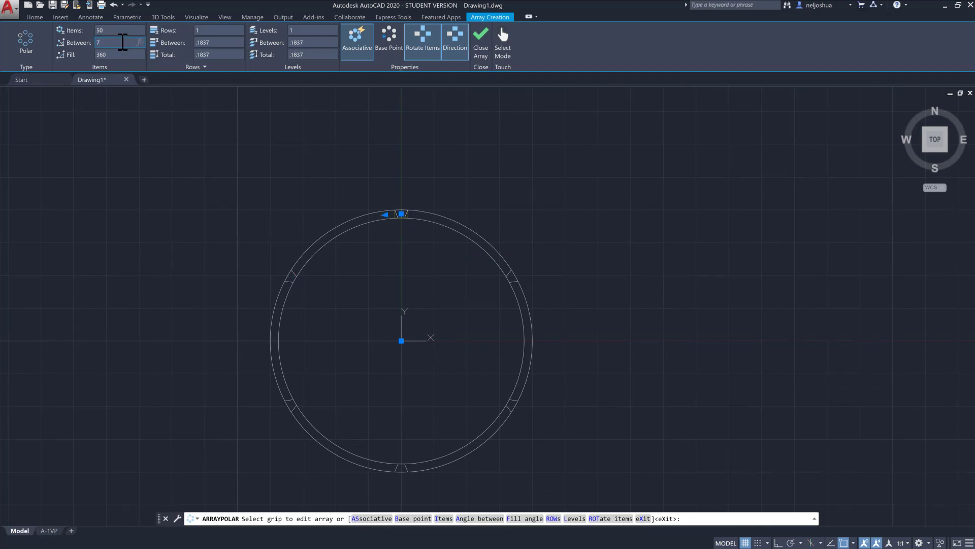
scroll(421, 230, up, 5)
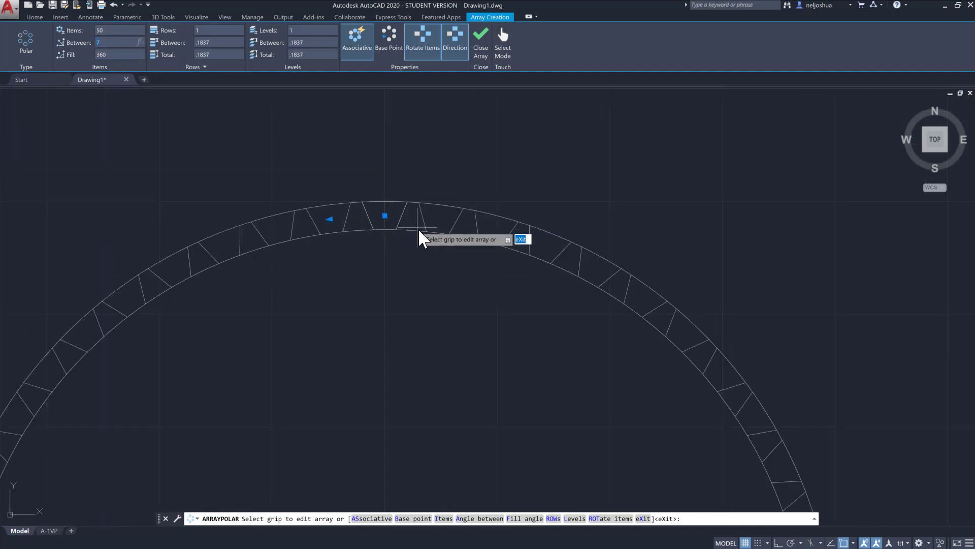
scroll(420, 232, up, 4)
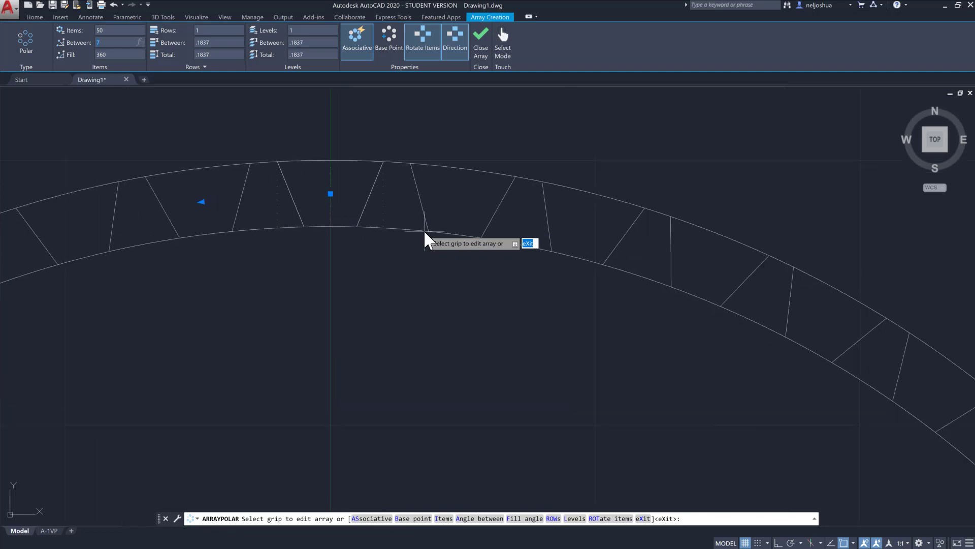
click(367, 36)
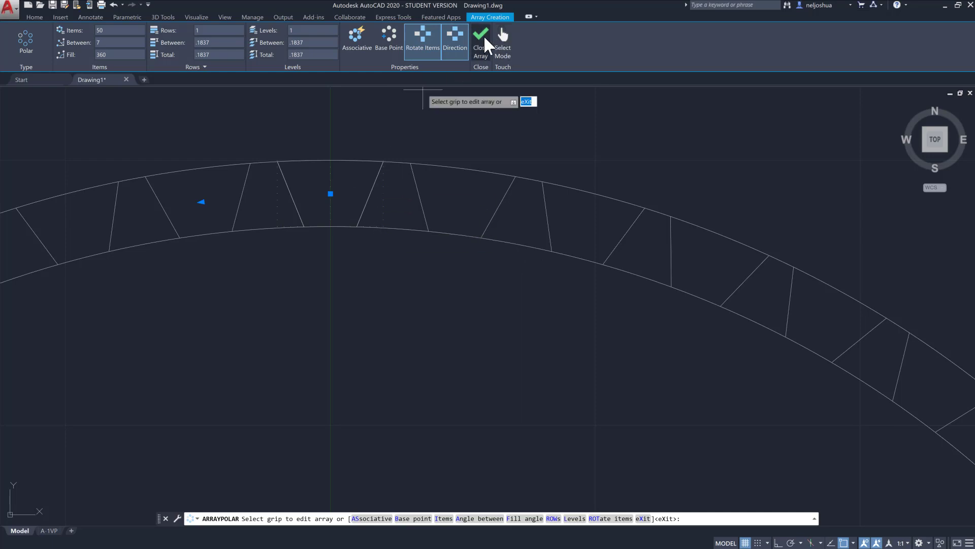
click(482, 41)
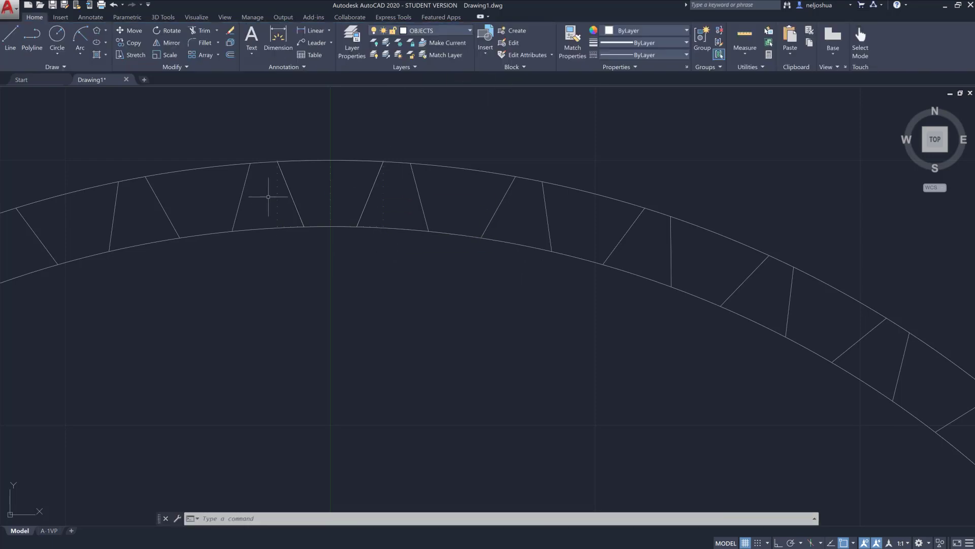
Step: Try to trim the inner circle between the arrayed tooth sides, using all objects as cutting edges
key(Return)
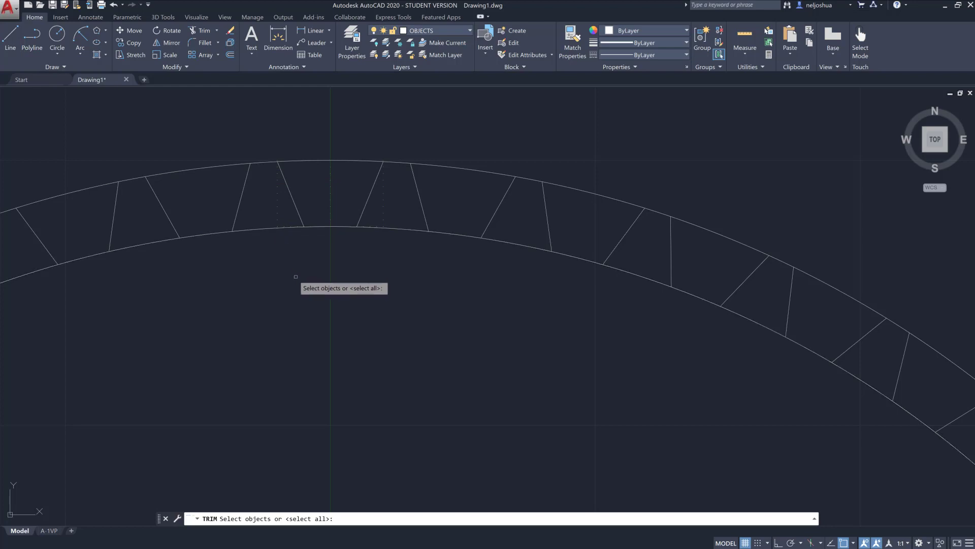
key(Return)
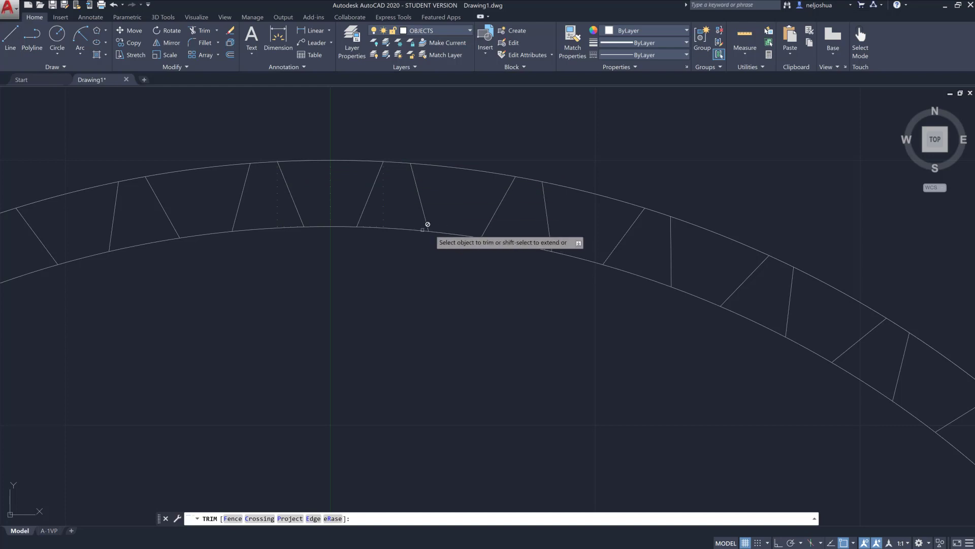
key(Escape)
Step: Check where a slanted tooth side meets the inner circle and undo the polar array
scroll(355, 225, up, 4)
scroll(355, 226, up, 6)
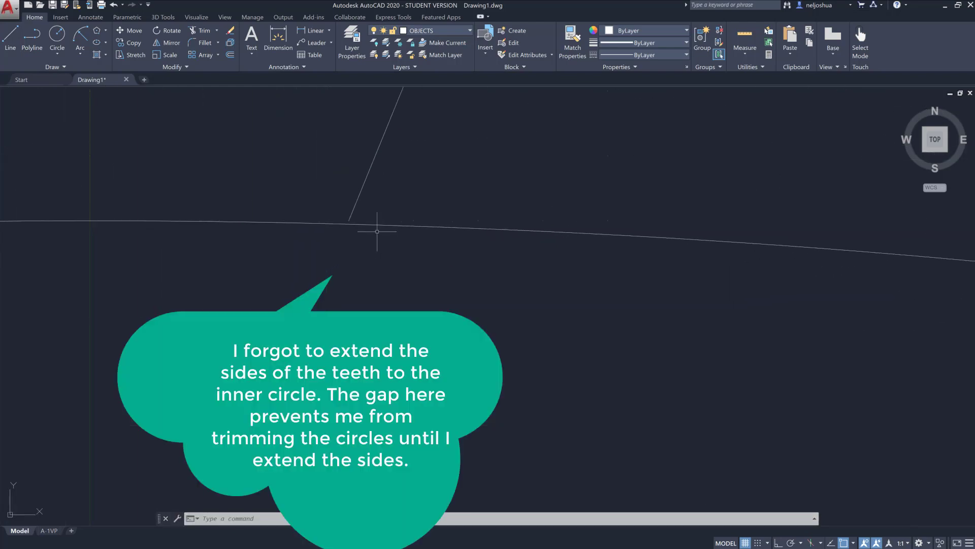
scroll(375, 230, down, 8)
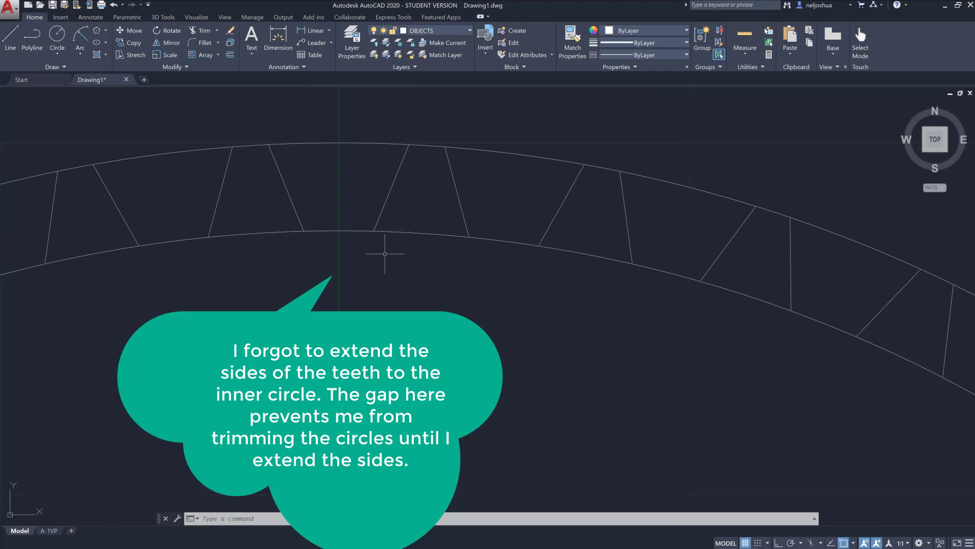
scroll(384, 253, down, 2)
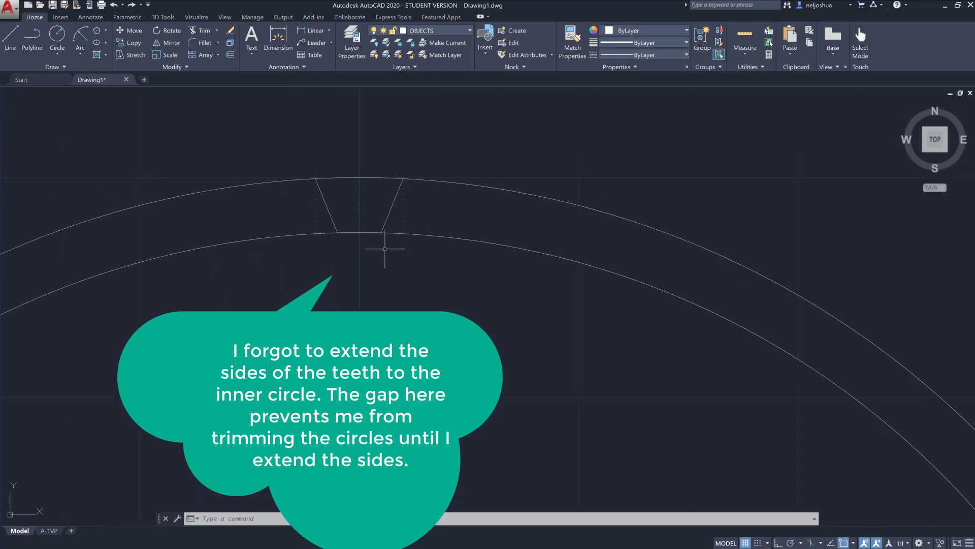
Step: Extend both slanted tooth lines to the inner circle and check that they meet it
text(extend)
key(Return)
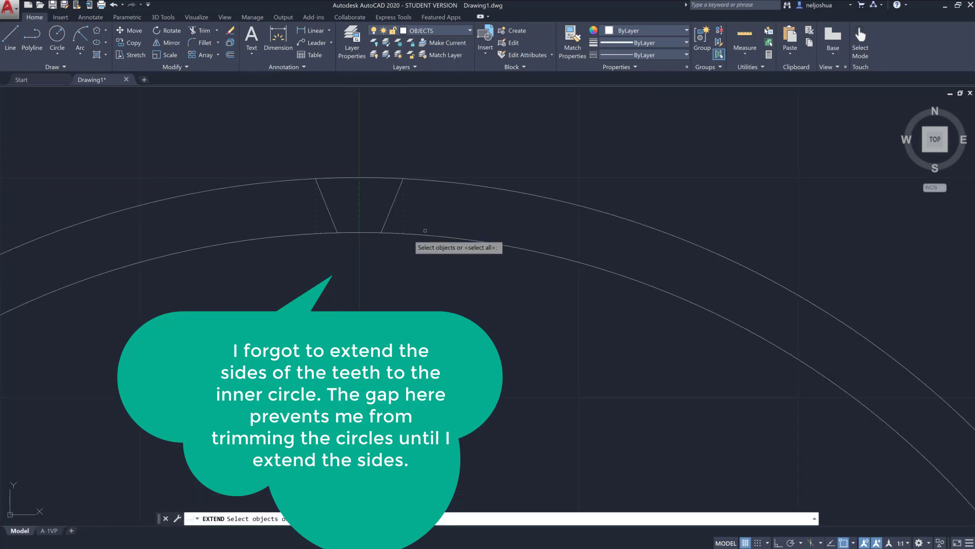
click(445, 237)
key(Return)
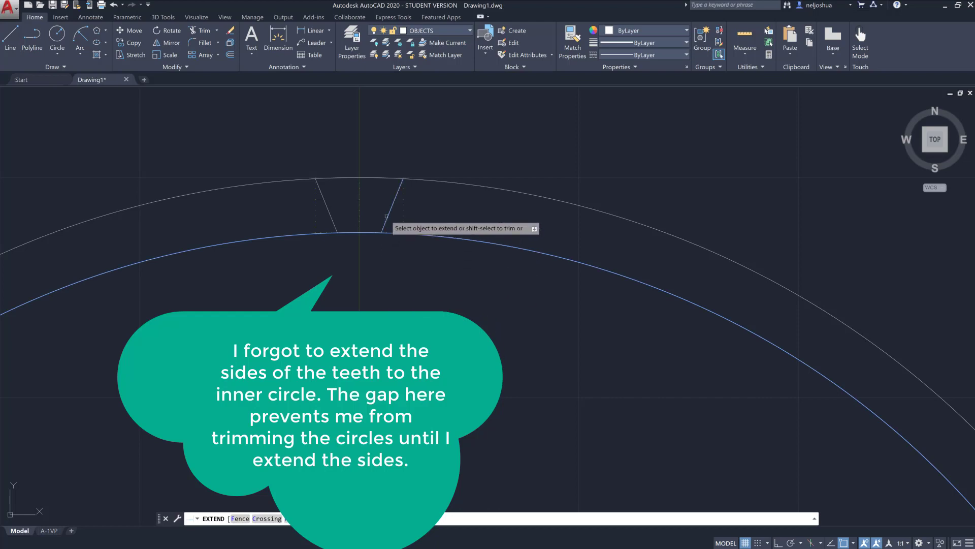
click(331, 216)
key(Return)
scroll(381, 229, up, 3)
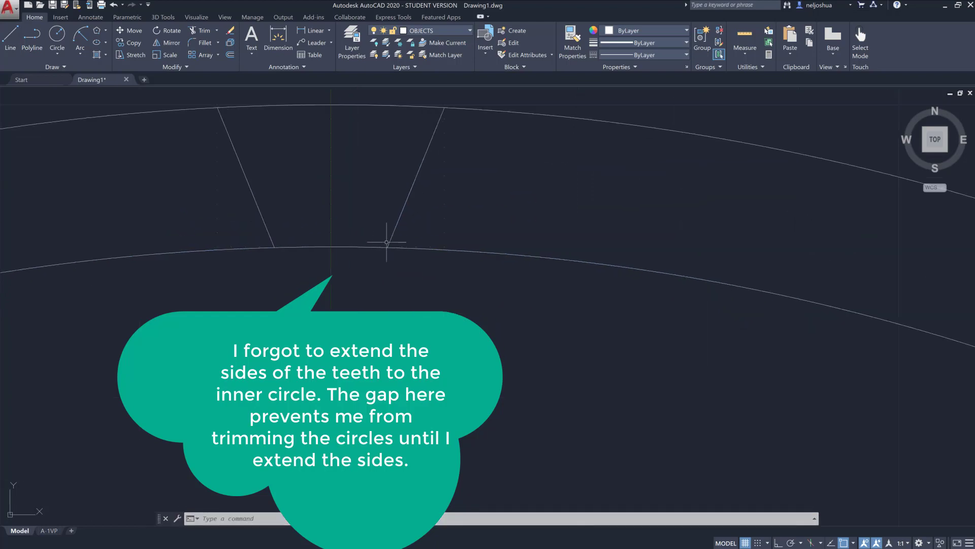
scroll(389, 254, up, 2)
scroll(391, 255, down, 4)
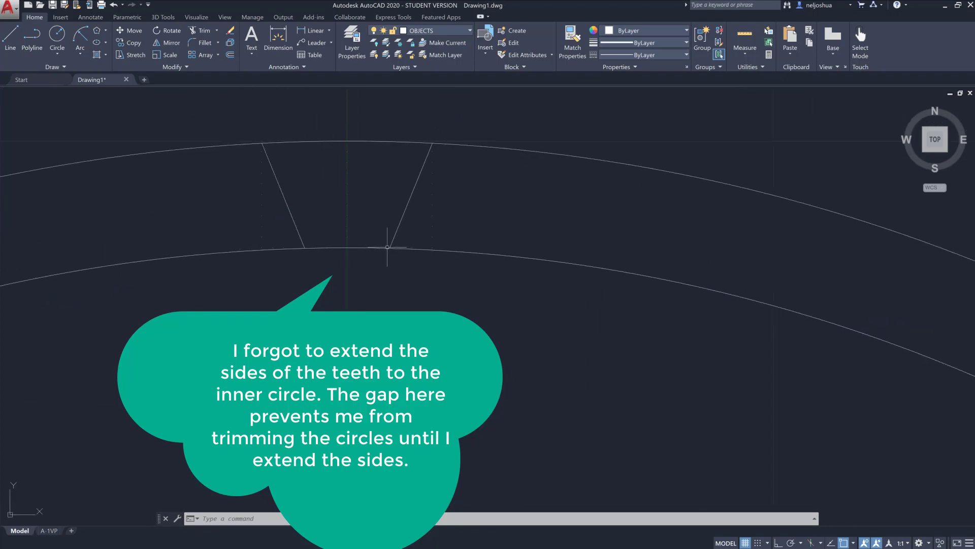
scroll(387, 247, down, 3)
Step: Start a polar array of the two extended slanted lines about the center of the circles
text(ar)
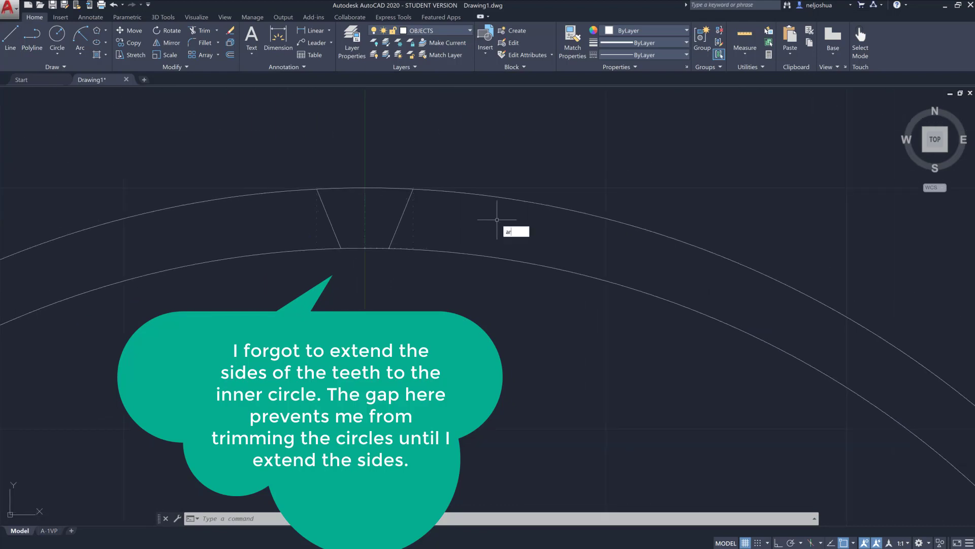
text(raypo)
key(Return)
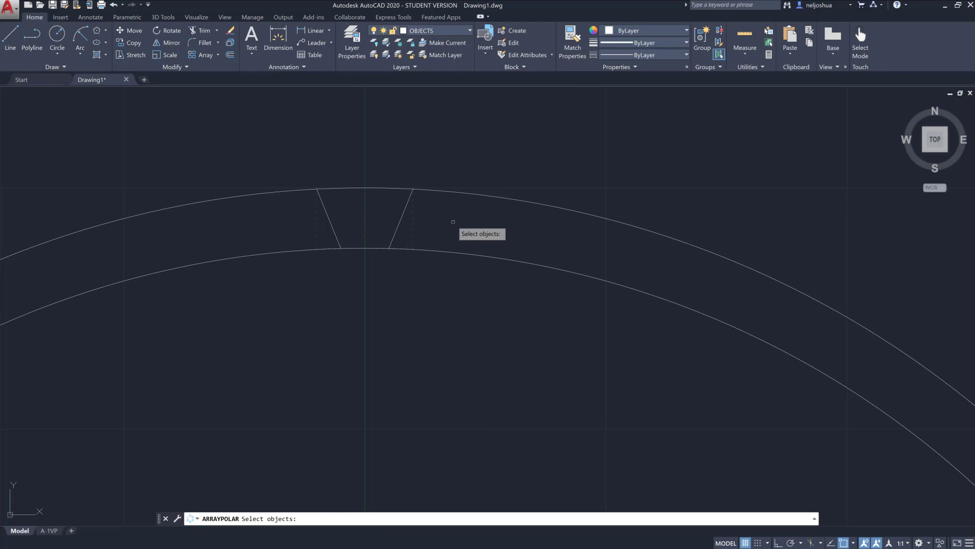
click(333, 222)
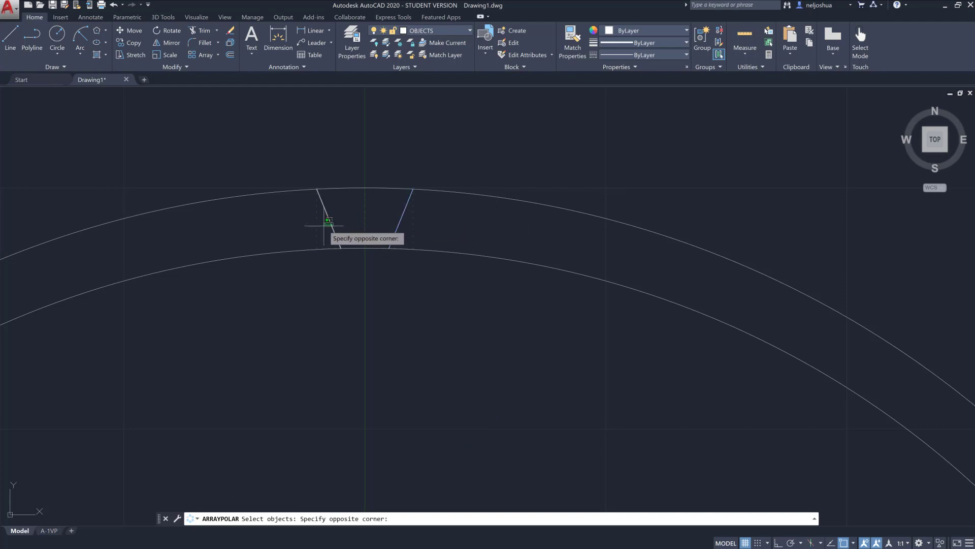
click(325, 224)
key(Return)
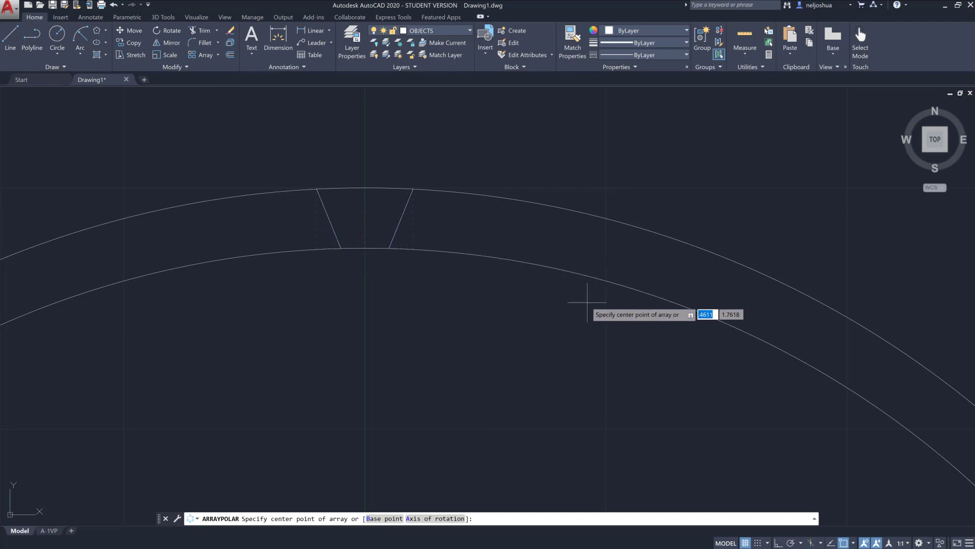
click(854, 542)
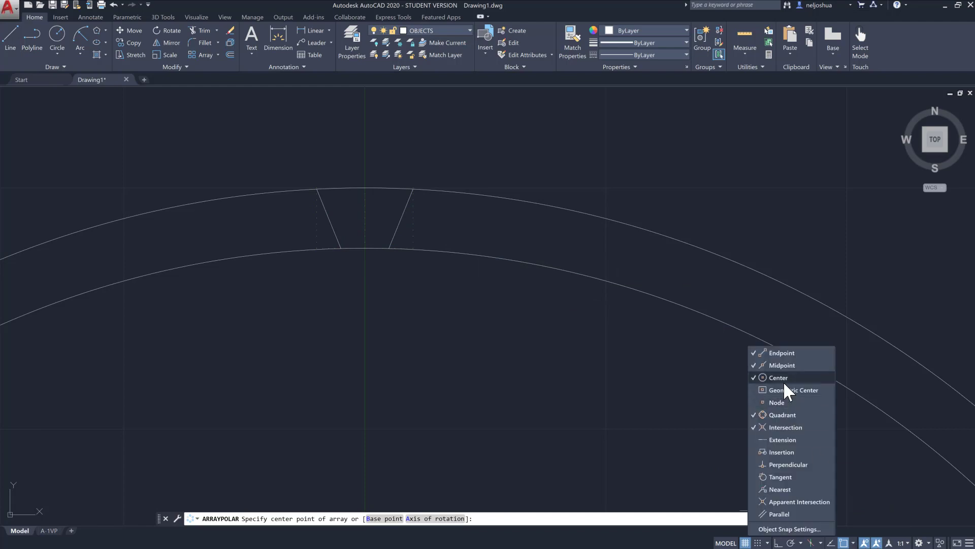
click(854, 541)
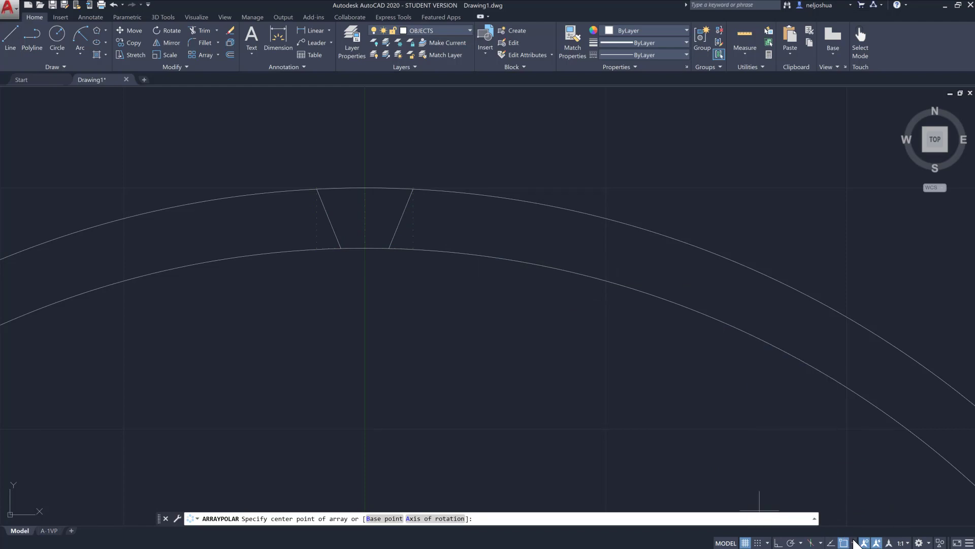
click(585, 275)
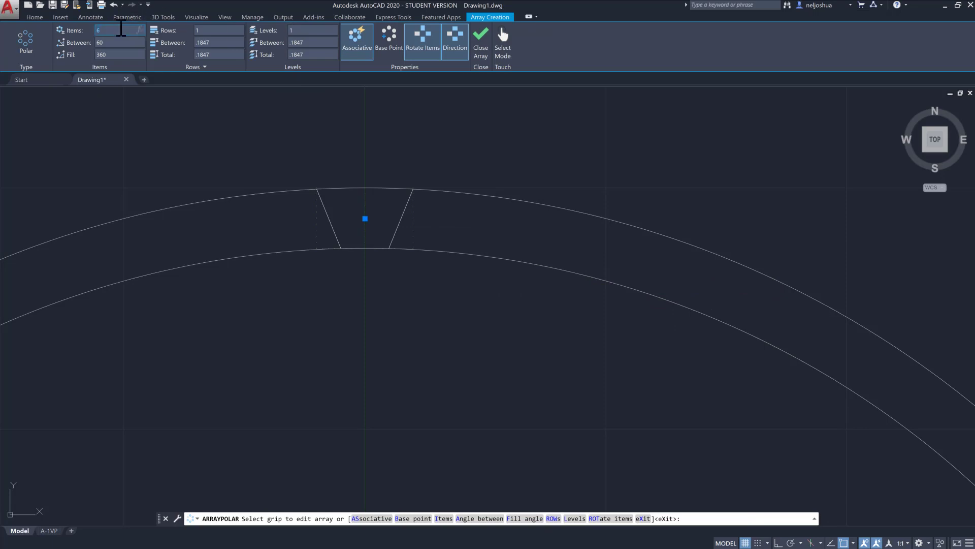
Step: Set the array of extended tooth lines to 50 non-associative items and finish it
key(Return)
click(355, 37)
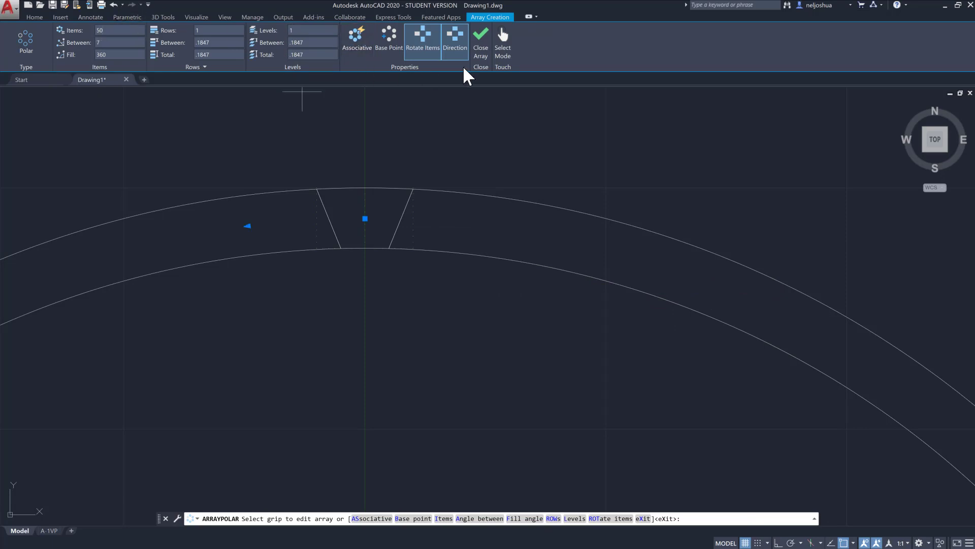
click(481, 43)
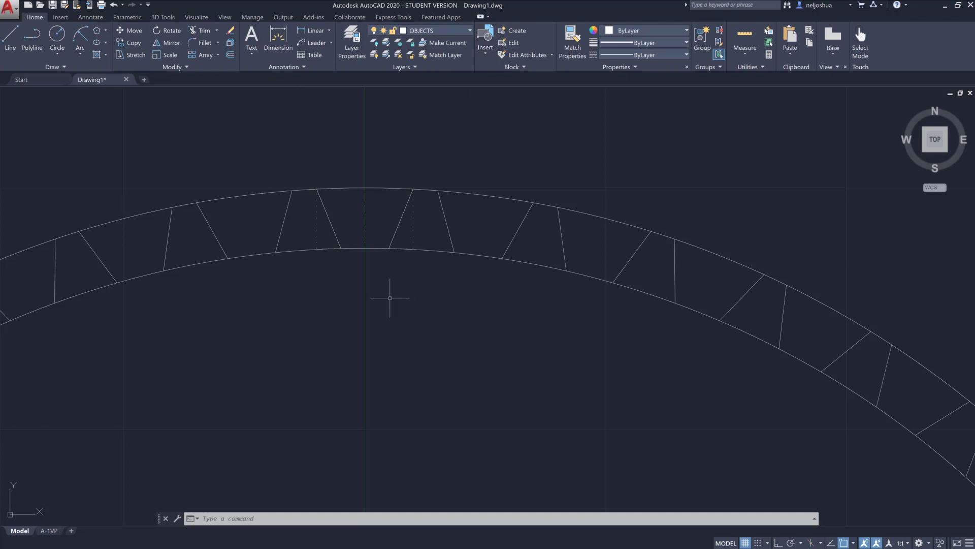
Step: Trim the inner circle beneath the four topmost teeth and the outer circle across the three gaps between them
text(tr)
key(Return)
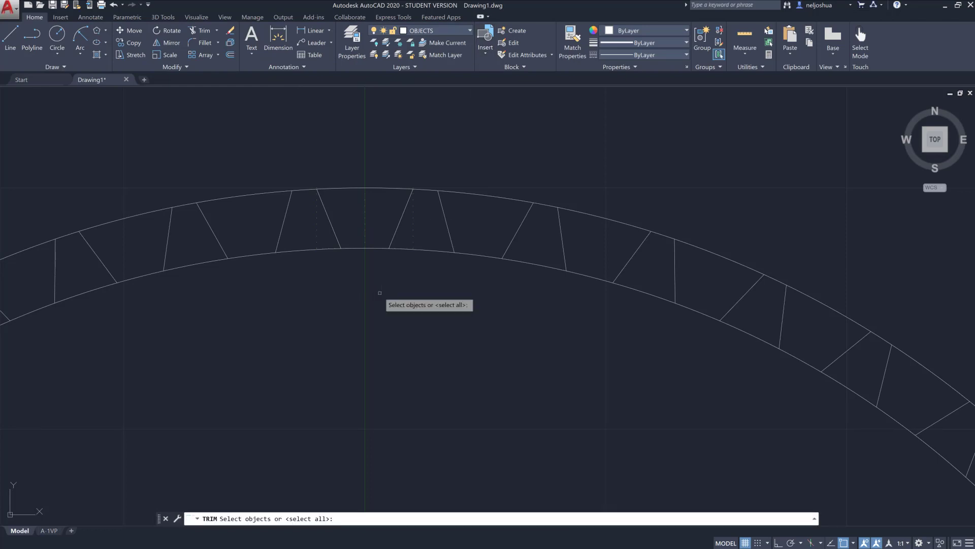
key(Return)
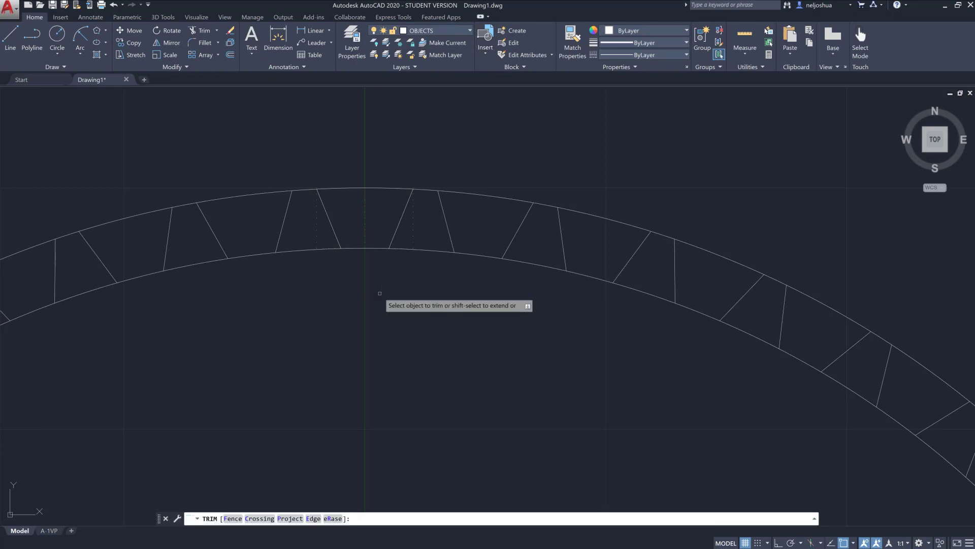
click(287, 250)
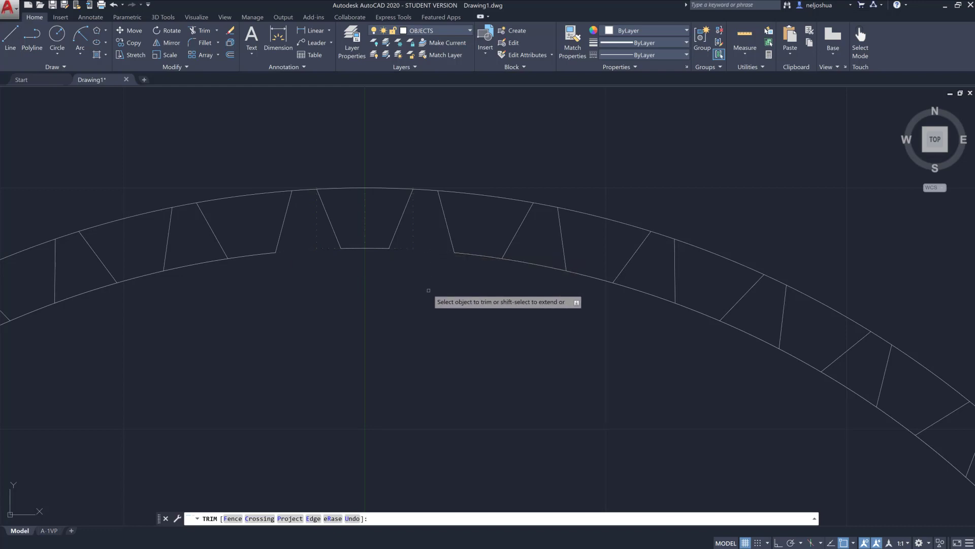
click(349, 189)
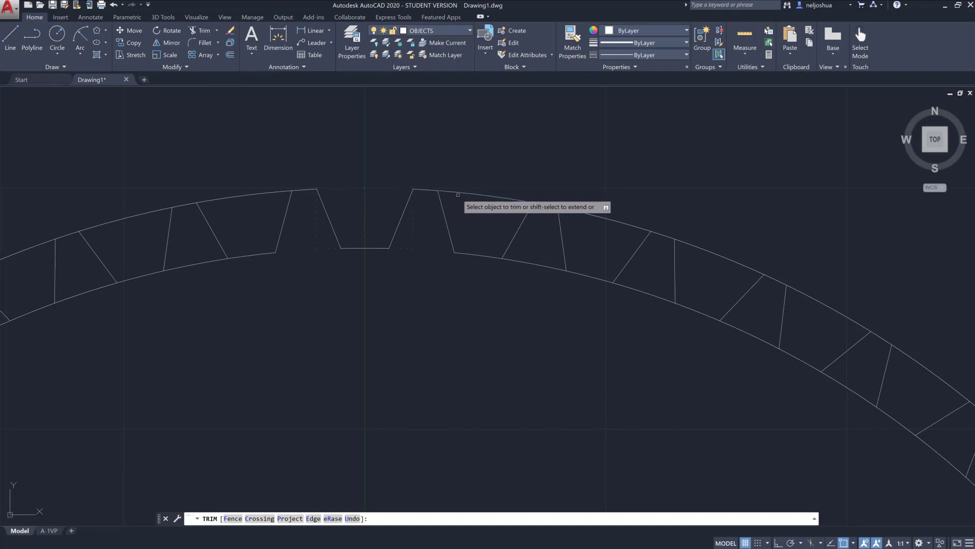
click(457, 192)
click(224, 199)
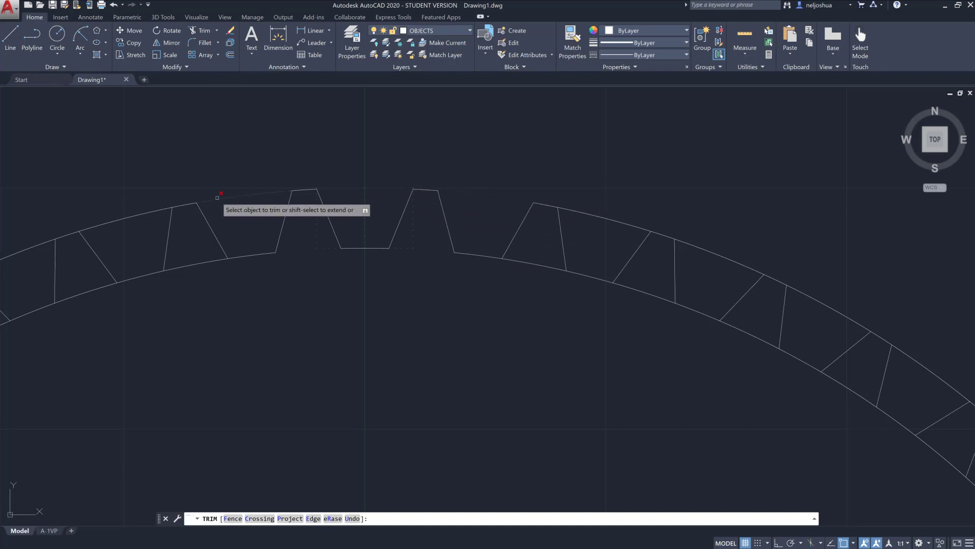
click(208, 261)
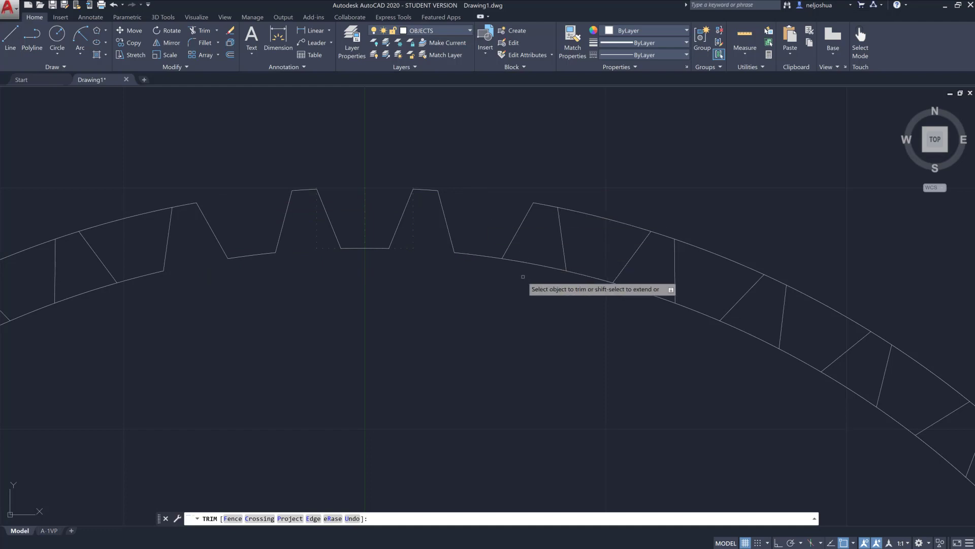
click(524, 261)
key(Escape)
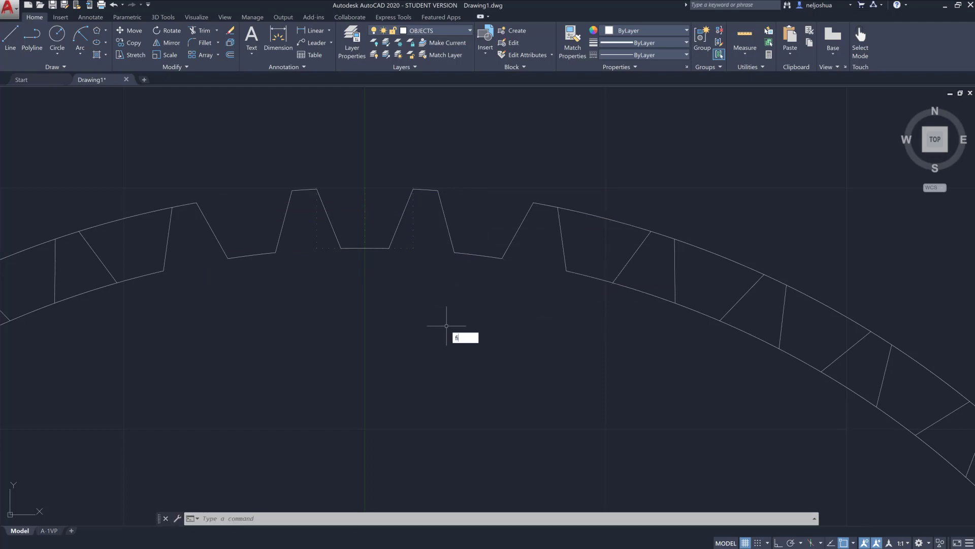
Step: Start the Fillet command and set the fillet radius for rounding the tooth corners
text(fillet)
key(Return)
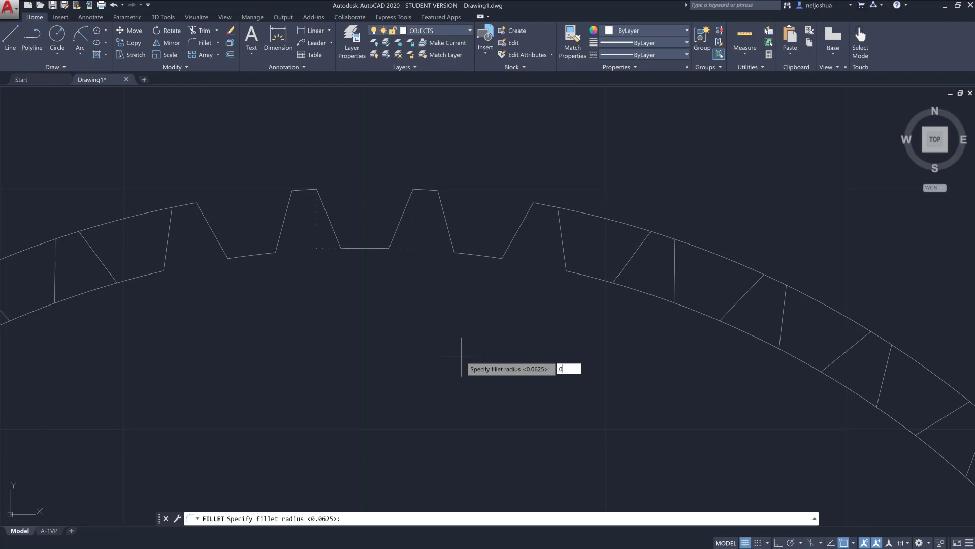
key(Return)
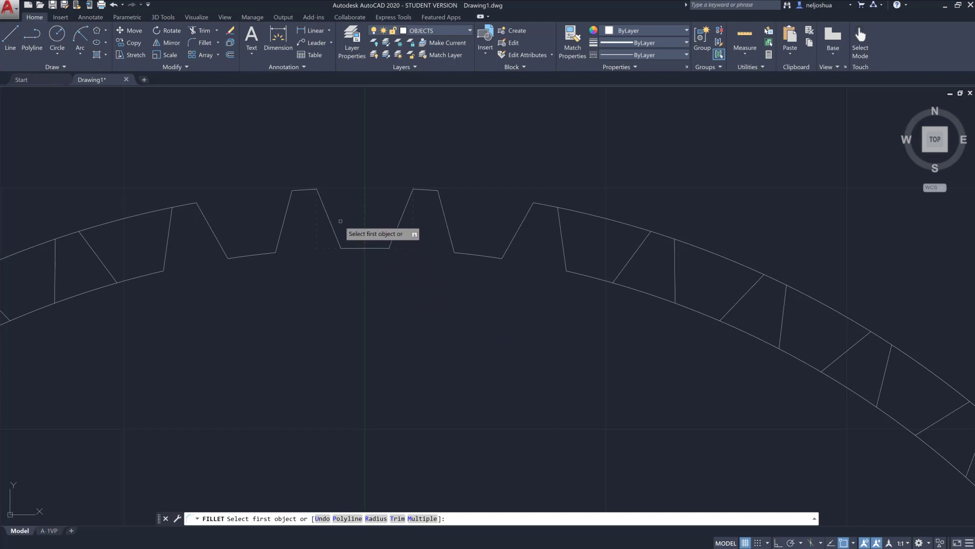
Step: Try to fillet both bottom corners of the central gap, choosing each slanted side before the floor arc
scroll(340, 221, up, 2)
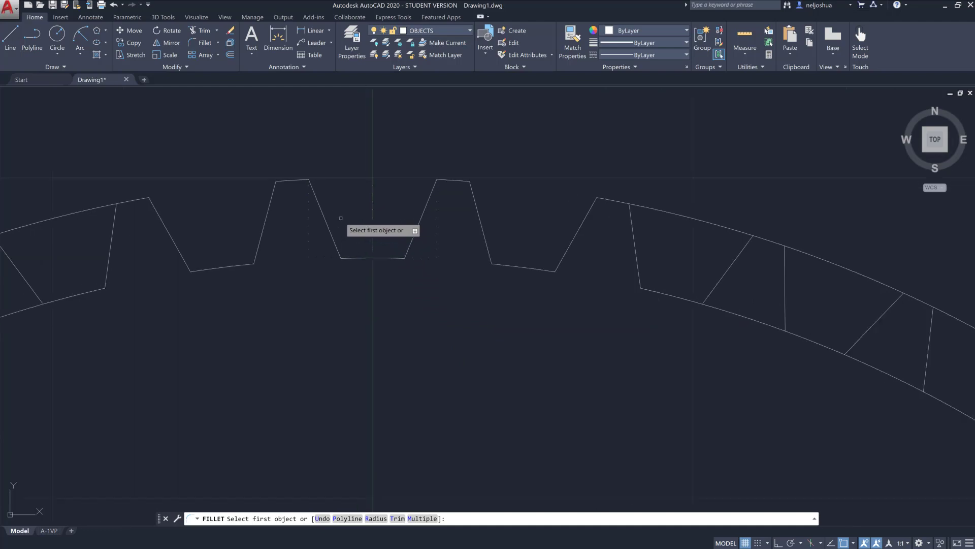
click(333, 238)
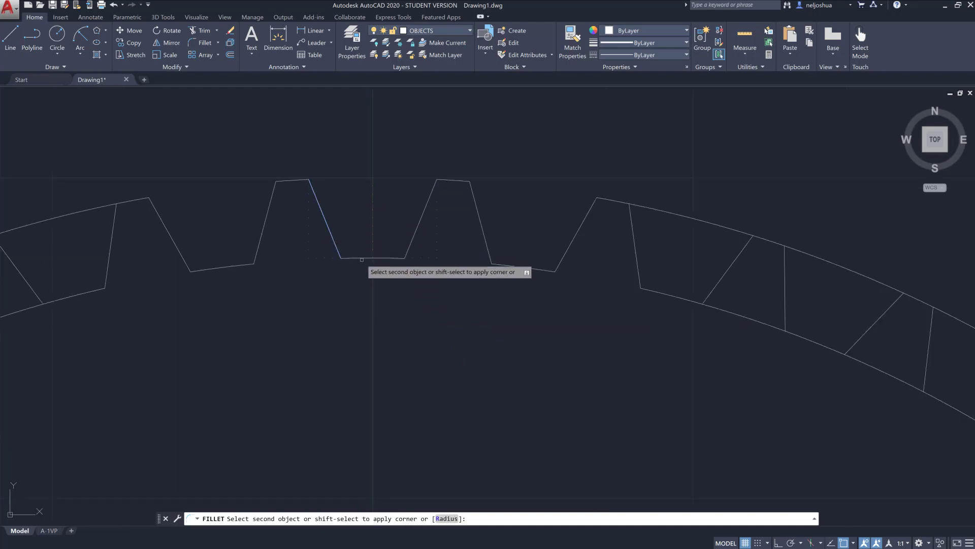
click(361, 259)
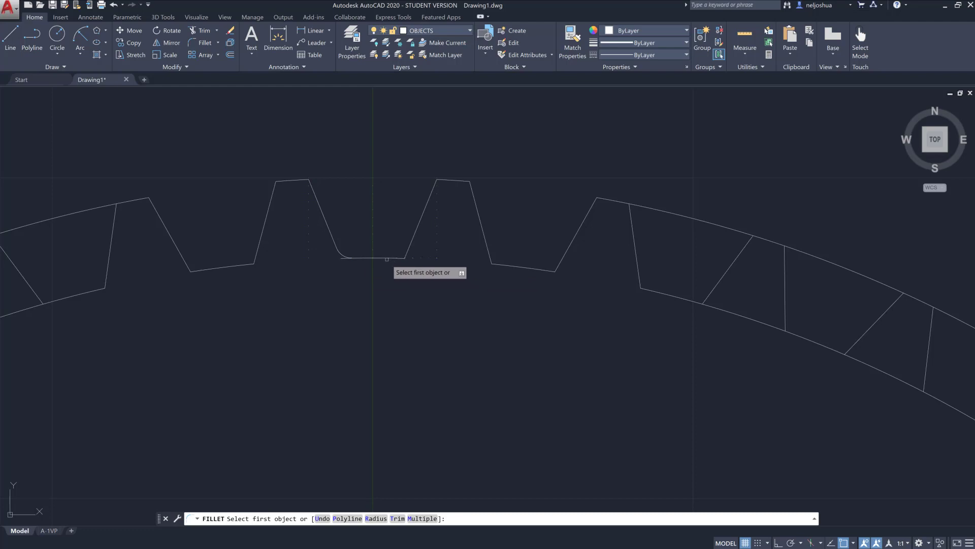
scroll(406, 241, down, 1)
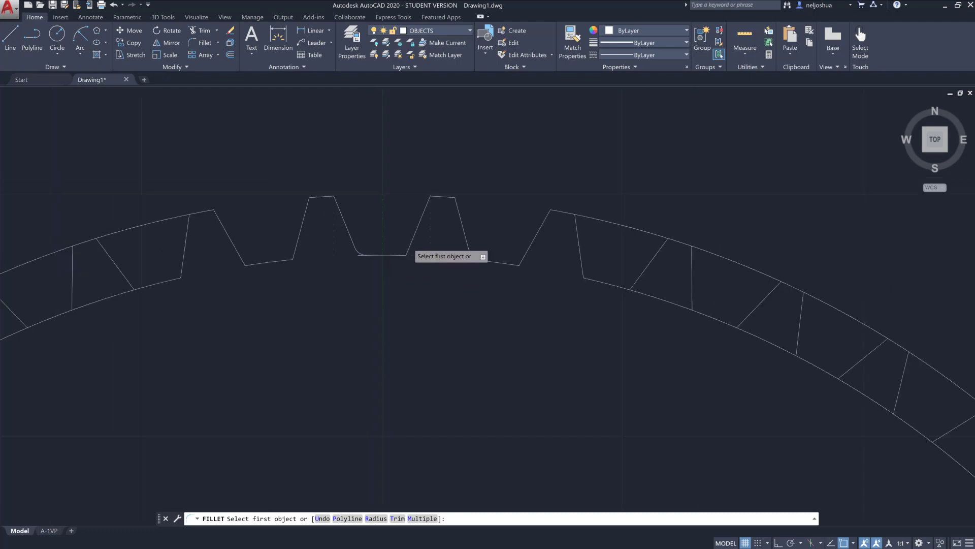
scroll(412, 253, up, 5)
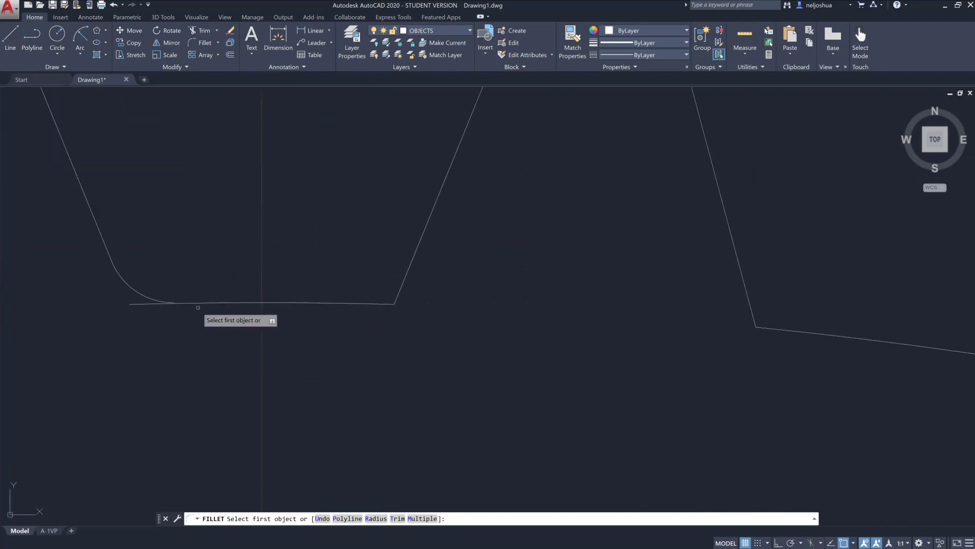
click(398, 293)
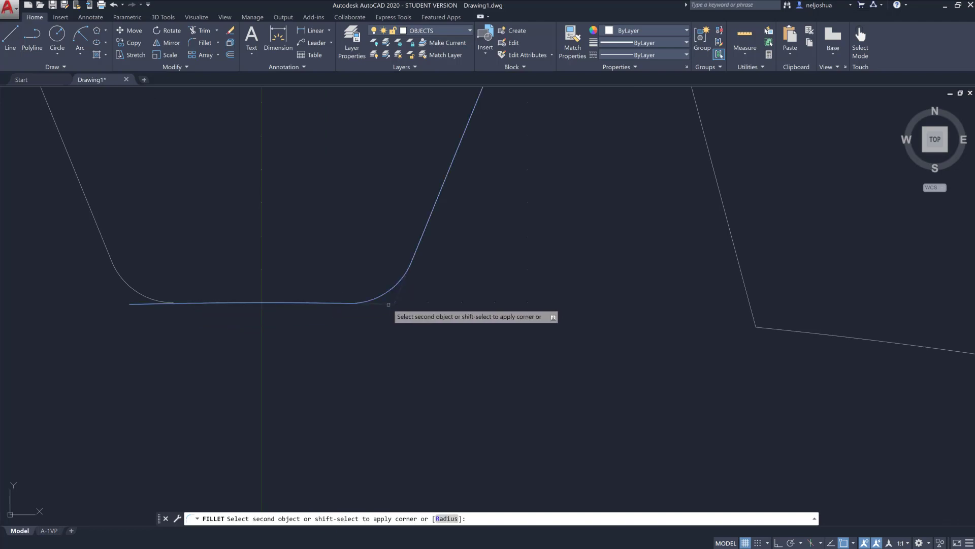
click(389, 304)
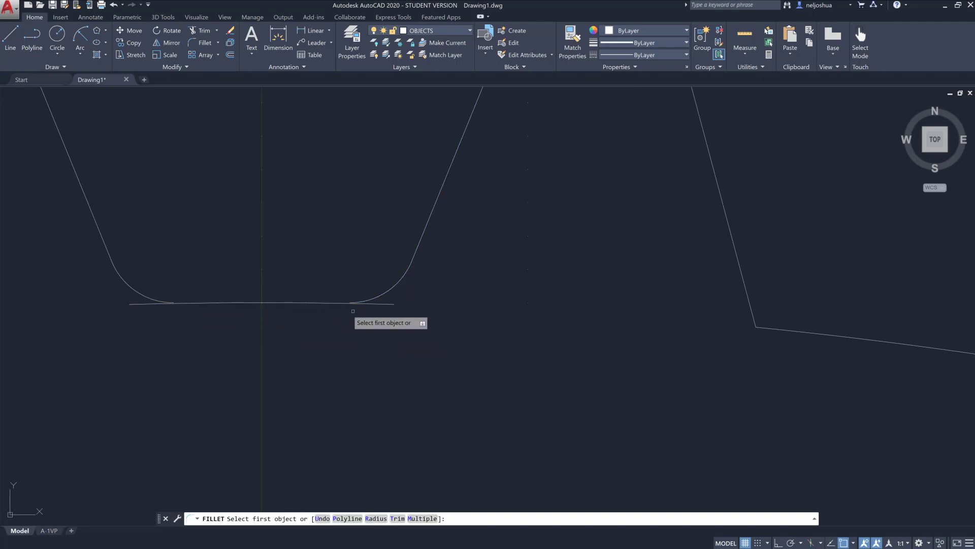
scroll(353, 311, up, 6)
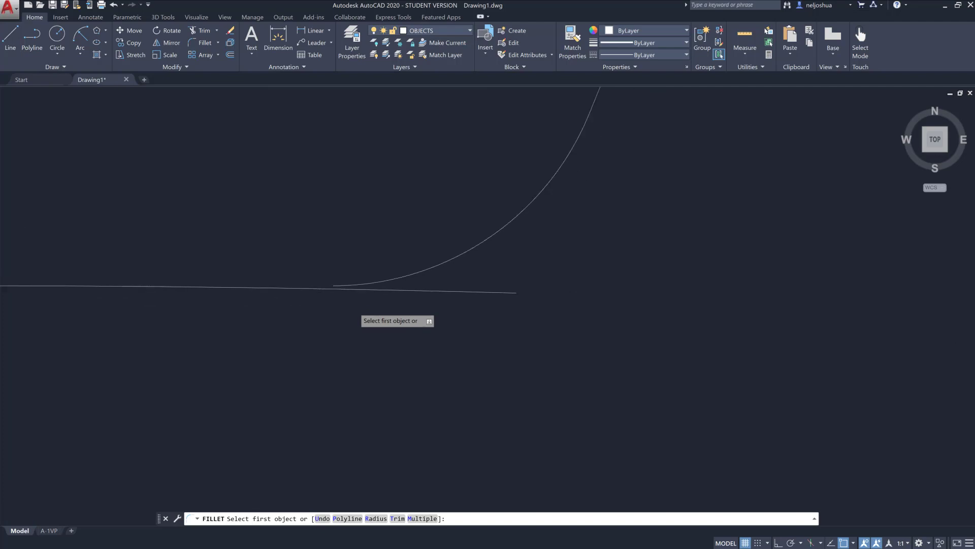
scroll(355, 307, down, 6)
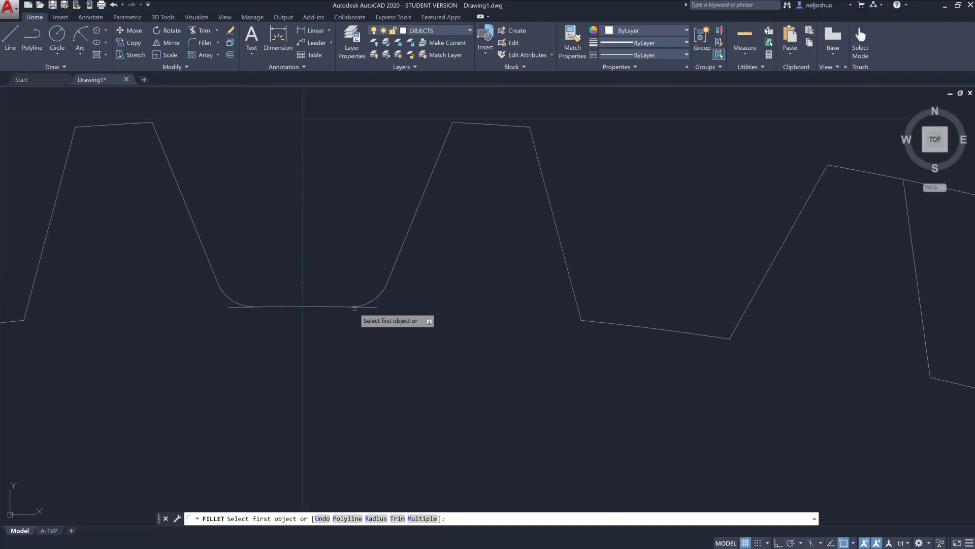
scroll(354, 308, down, 4)
Step: Fillet both bottom corners of the central gap, choosing the floor arc before each slanted side
scroll(341, 250, up, 6)
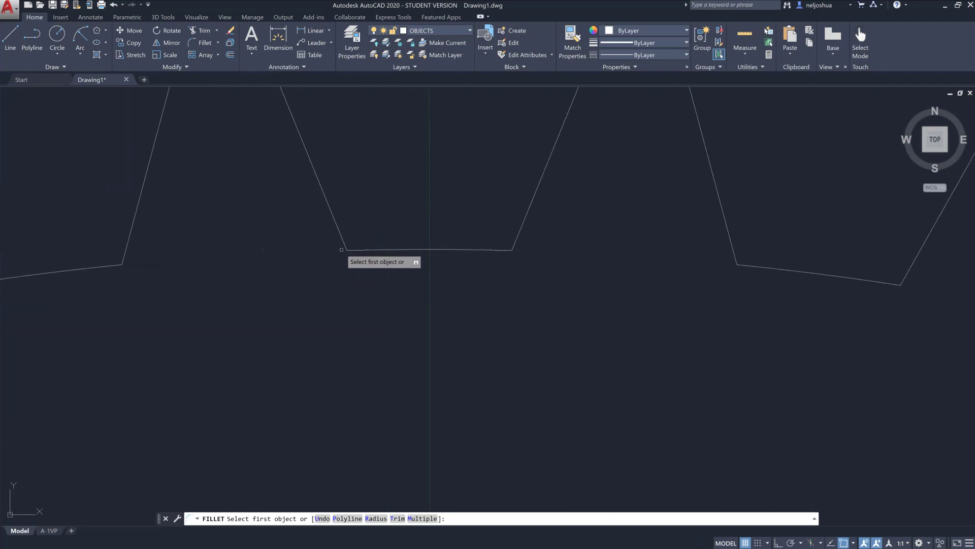
scroll(341, 250, up, 6)
click(366, 250)
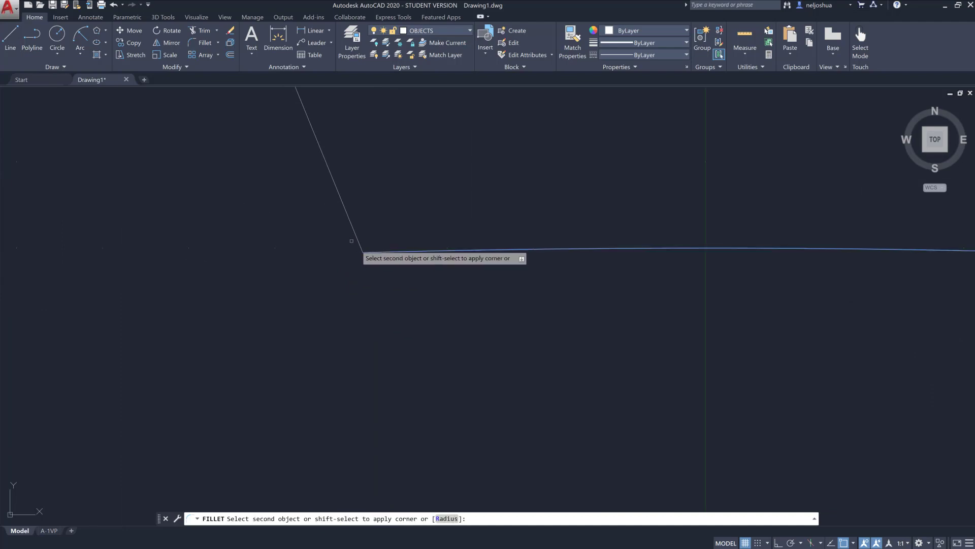
click(345, 206)
scroll(483, 243, down, 1)
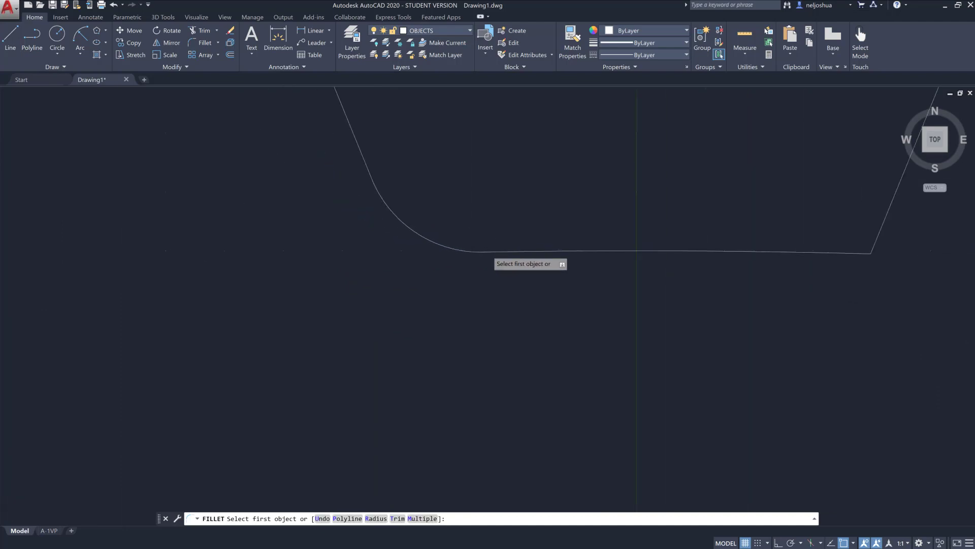
scroll(488, 251, down, 3)
middle_drag(523, 266, 407, 322)
scroll(482, 310, up, 5)
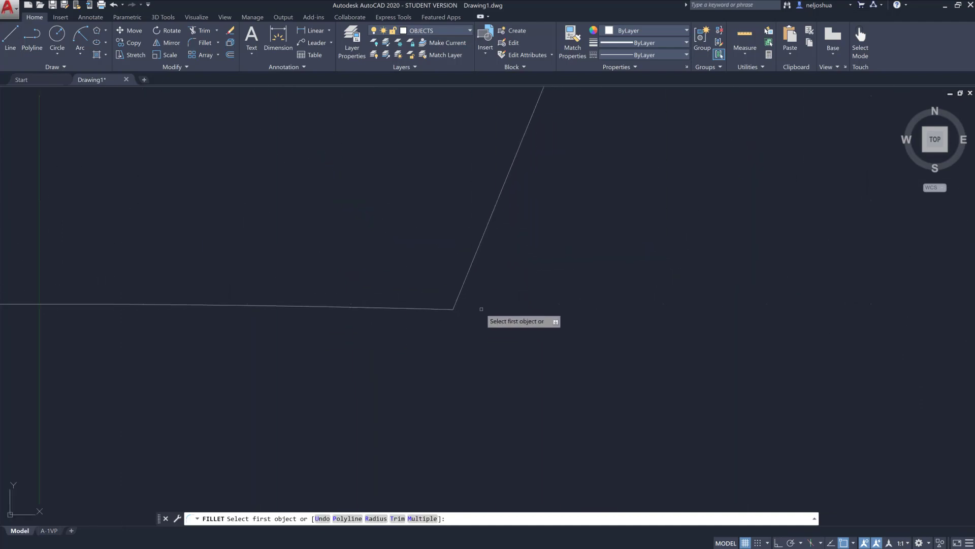
click(449, 308)
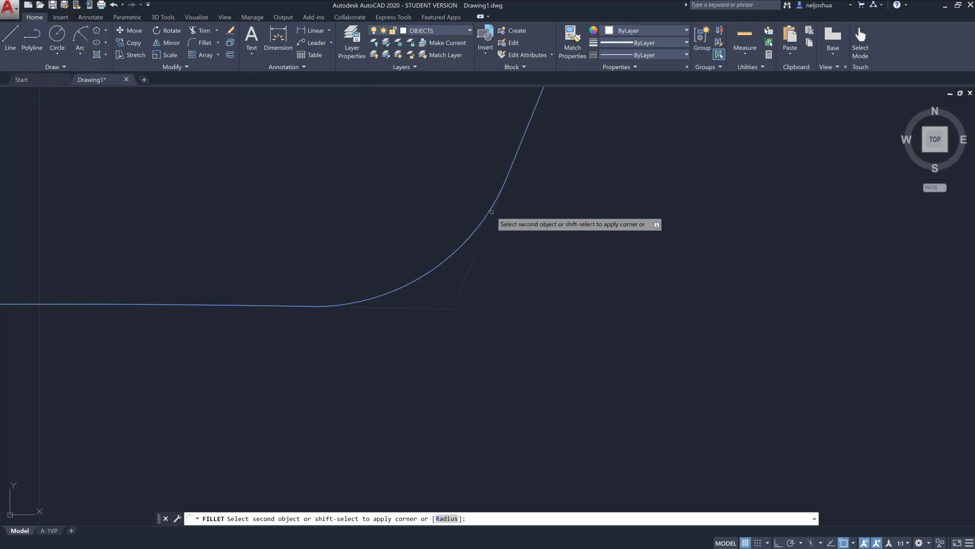
click(492, 212)
scroll(479, 272, down, 5)
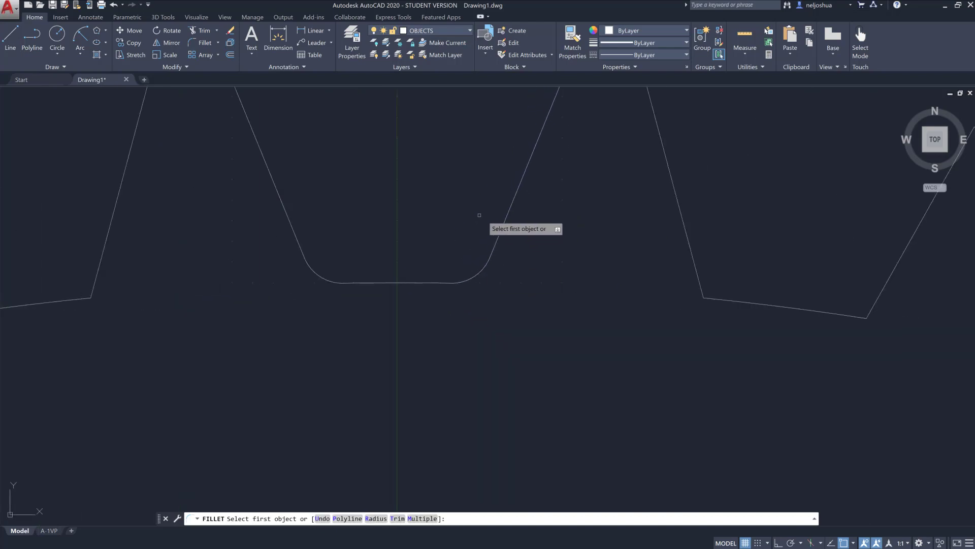
Step: Fillet both top corners of the tooth immediately right of the central gap
middle_drag(479, 215, 429, 380)
click(505, 262)
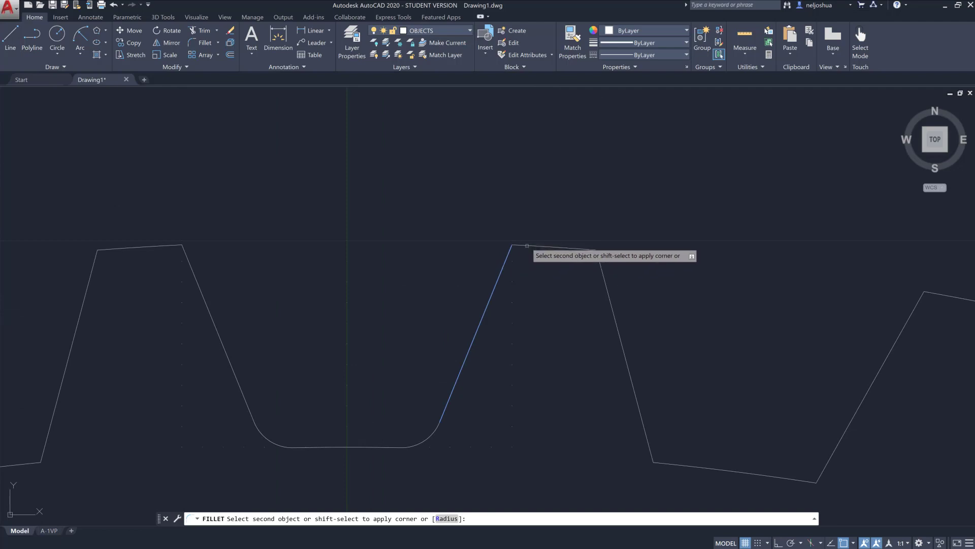
click(527, 246)
scroll(457, 350, up, 2)
scroll(456, 353, down, 3)
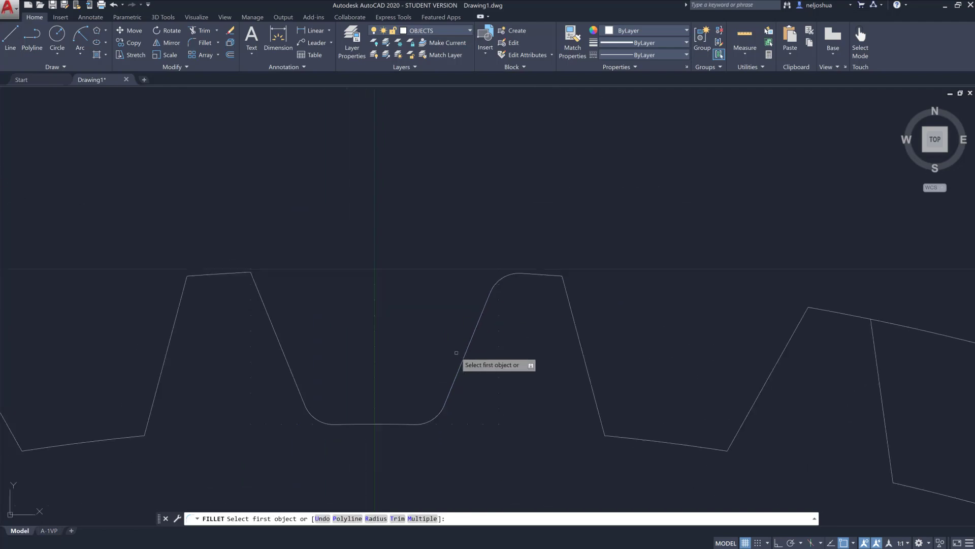
scroll(456, 353, down, 3)
middle_drag(487, 302, 399, 276)
click(421, 277)
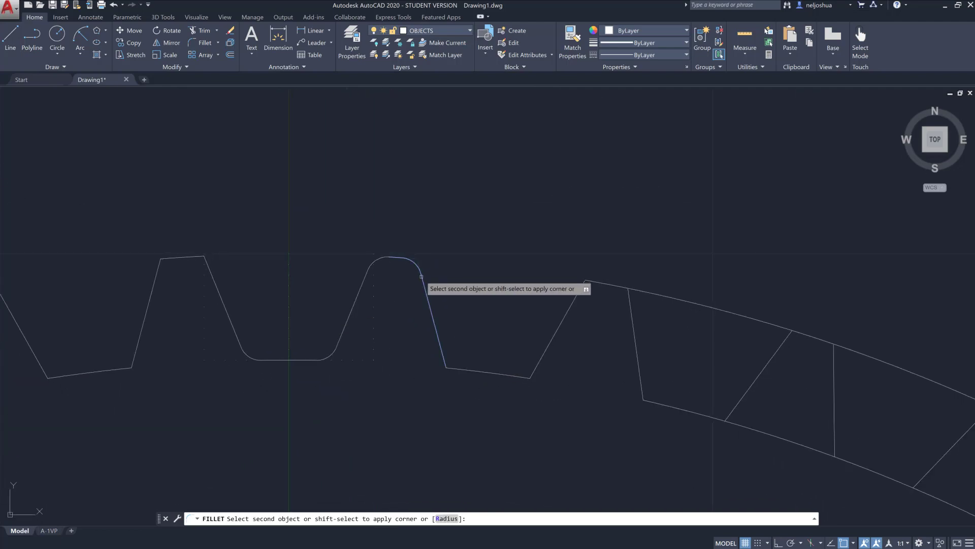
click(430, 313)
Step: Fillet the right tooth's outer root corner and the left tooth's top corner facing the central gap, and end the command
click(439, 344)
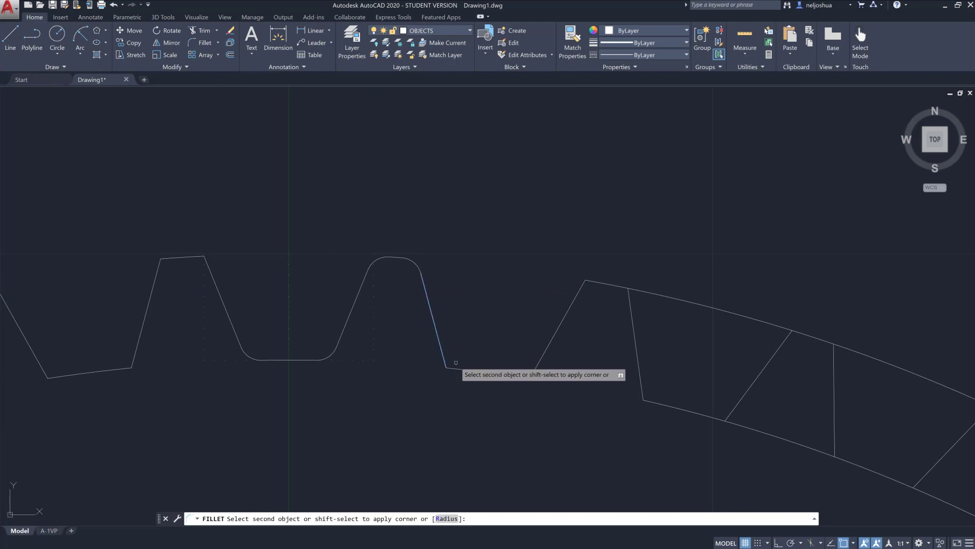
click(452, 367)
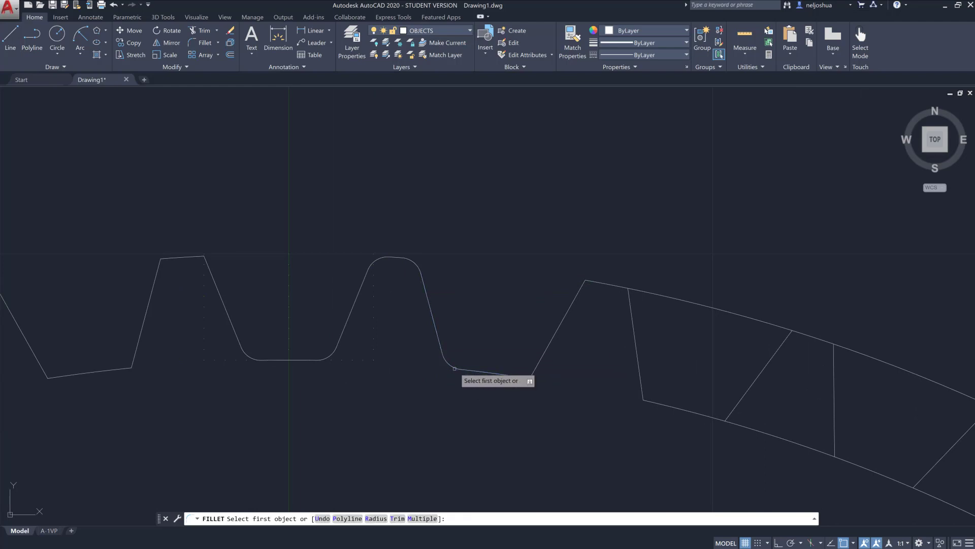
click(213, 277)
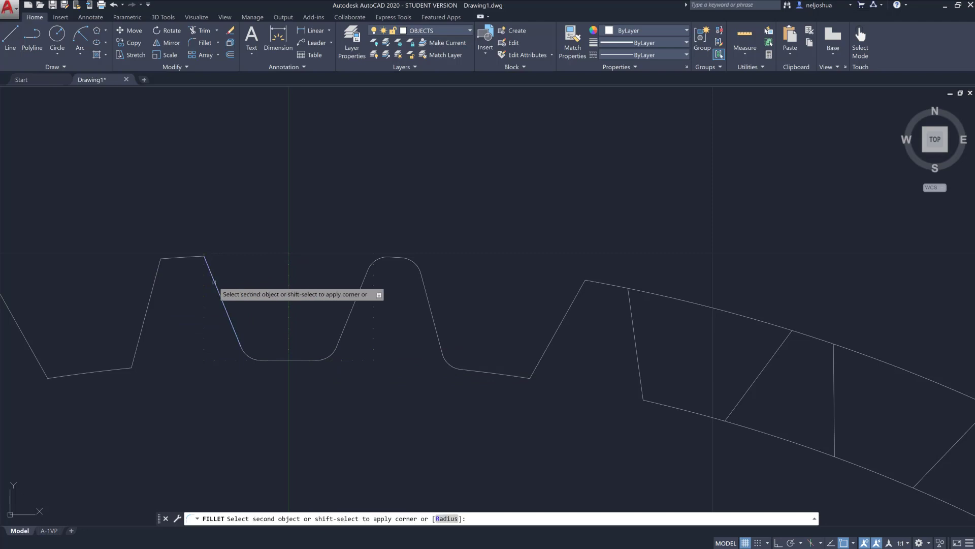
click(187, 259)
key(Escape)
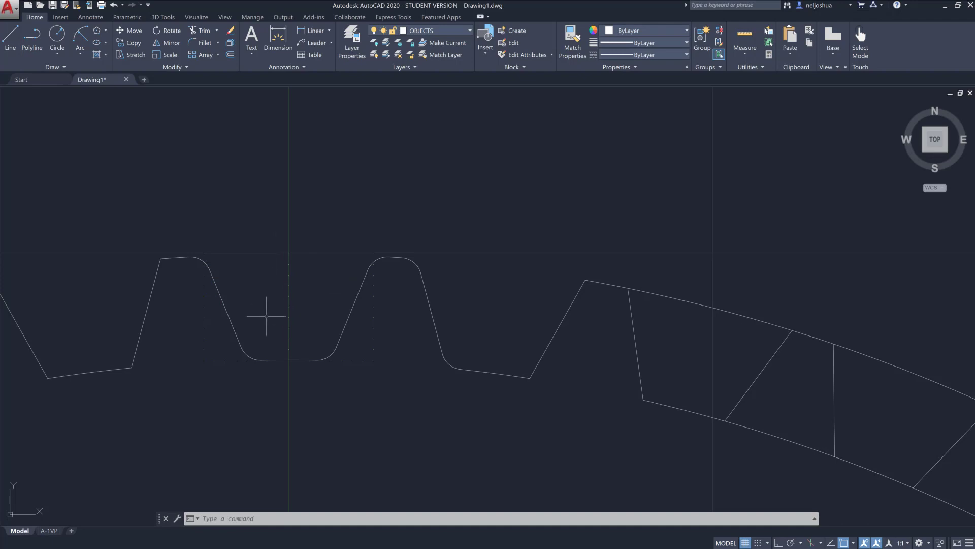
Step: Delete the surplus tooth pieces beside the rounded central profile and the remaining arc of the inner circle
click(206, 263)
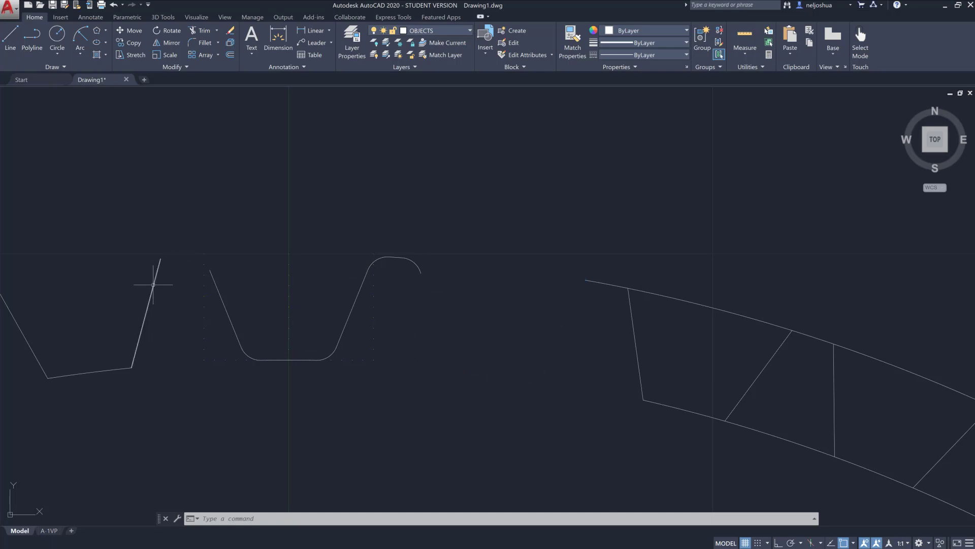
scroll(178, 396, down, 5)
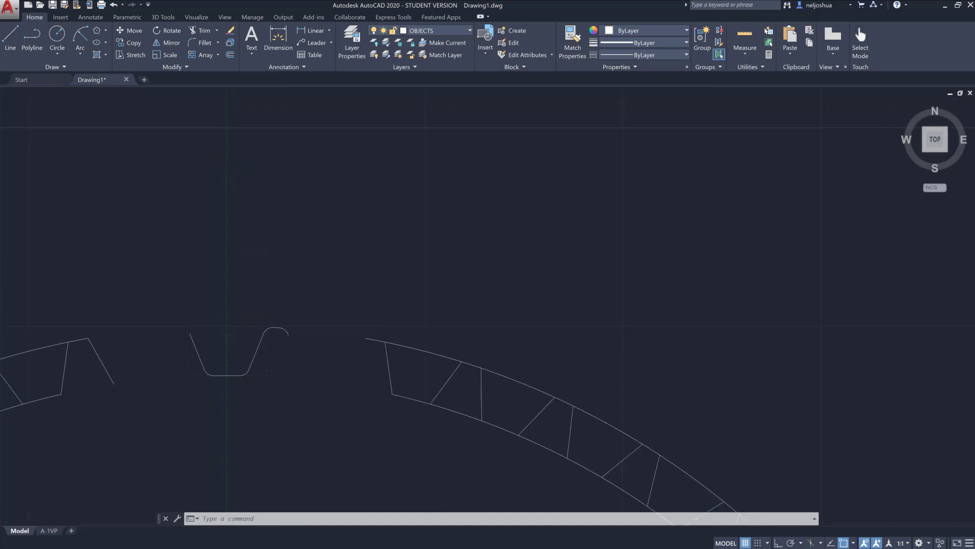
middle_drag(168, 414, 281, 318)
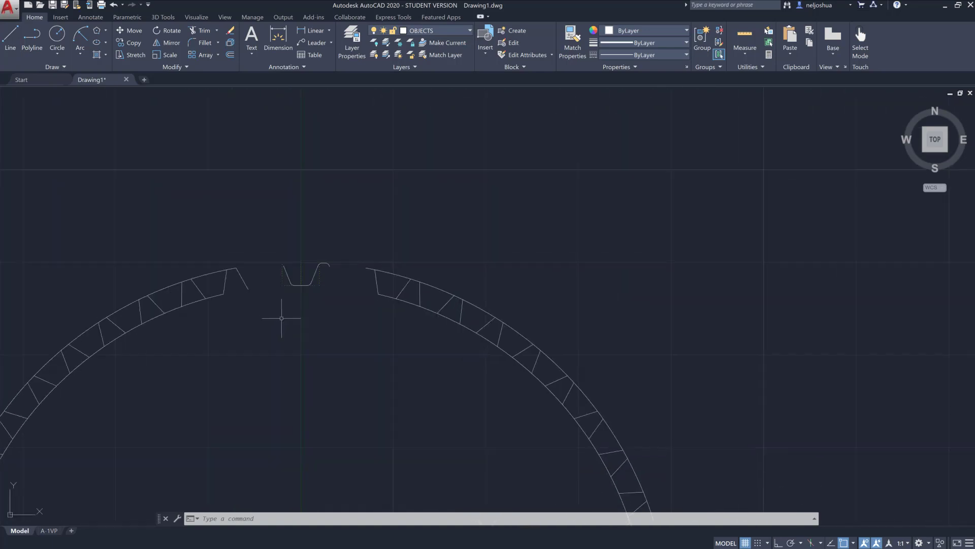
click(223, 292)
key(Delete)
scroll(246, 315, up, 2)
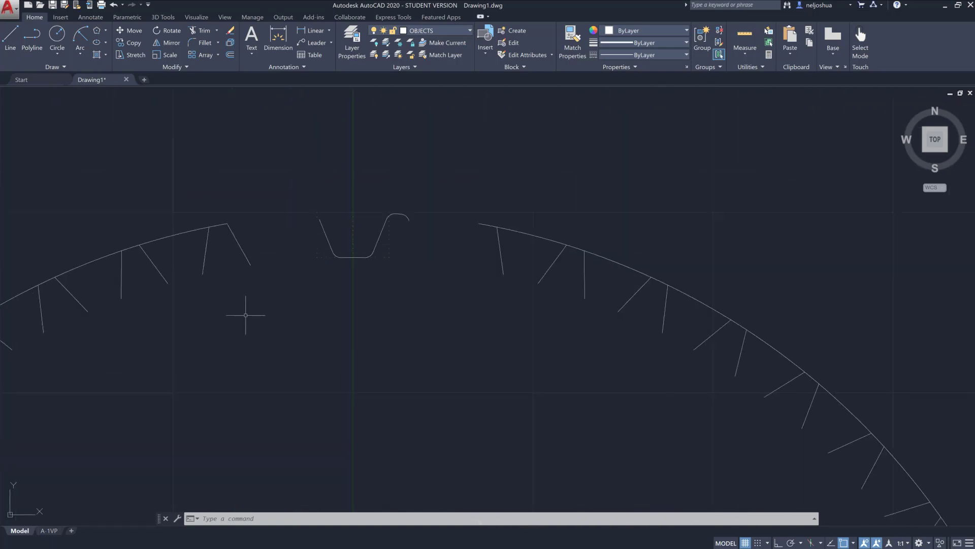
Step: Delete all the remaining slanted tooth lines around the circle, excluding the outer arc from the selection
scroll(246, 315, down, 6)
click(252, 339)
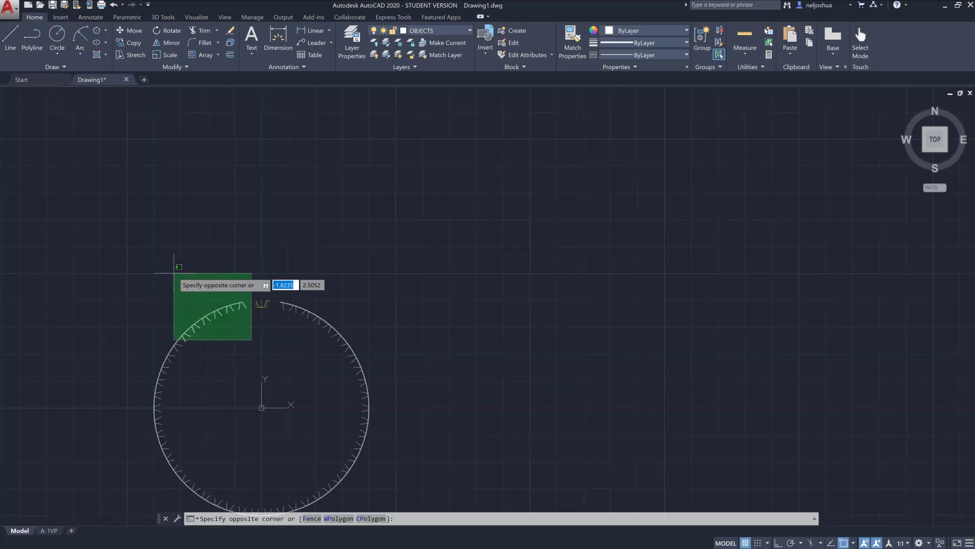
click(179, 266)
click(216, 412)
click(136, 304)
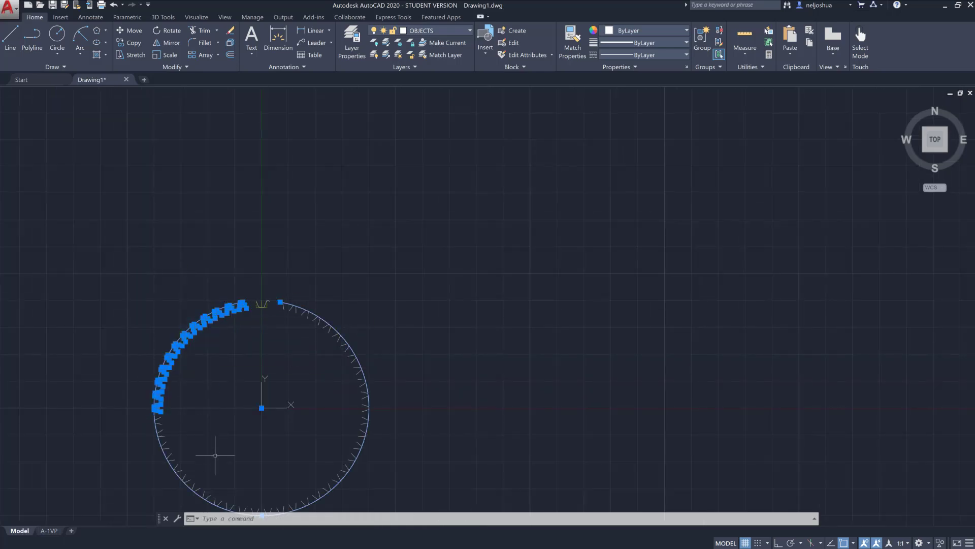
middle_drag(215, 455, 191, 385)
click(393, 451)
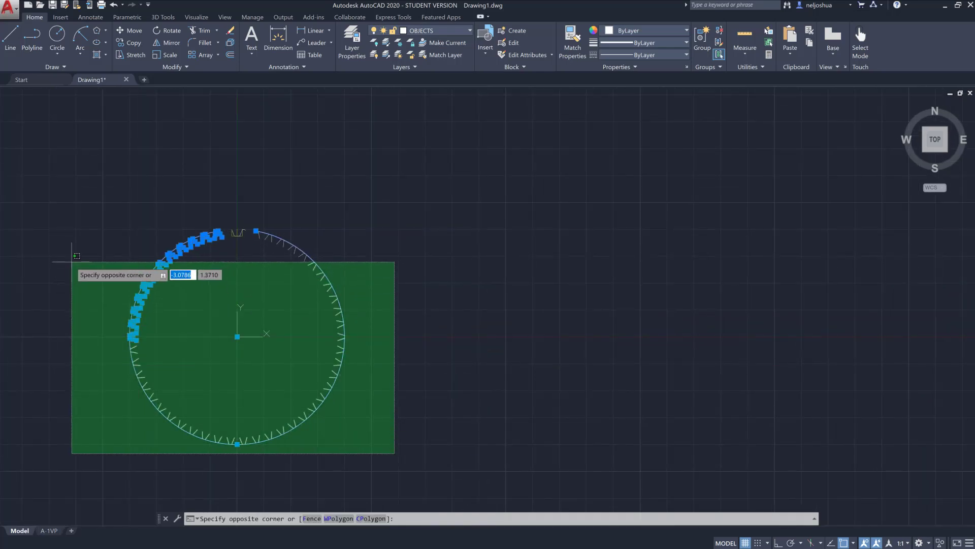
click(70, 239)
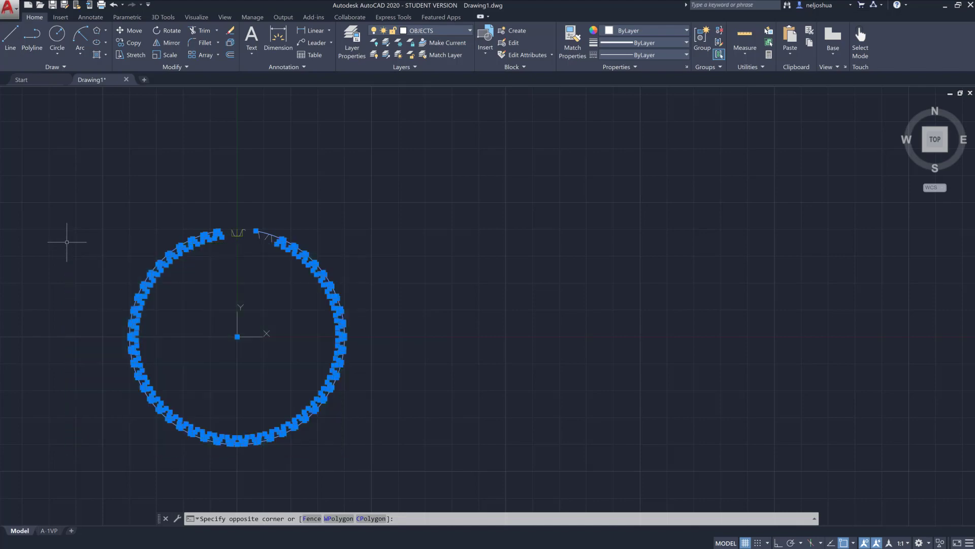
click(329, 225)
click(246, 279)
scroll(273, 248, down, 3)
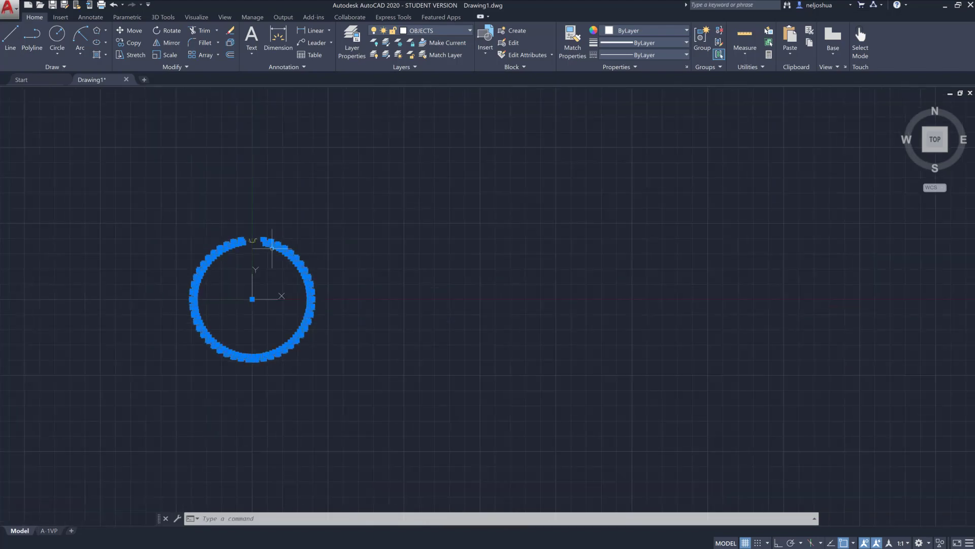
scroll(272, 248, up, 8)
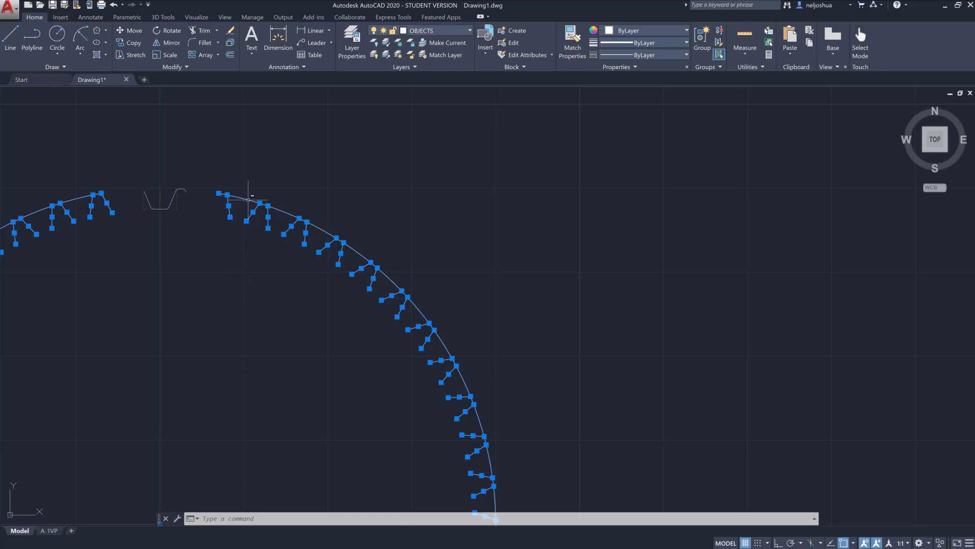
shift+click(248, 199)
scroll(247, 289, down, 3)
key(Escape)
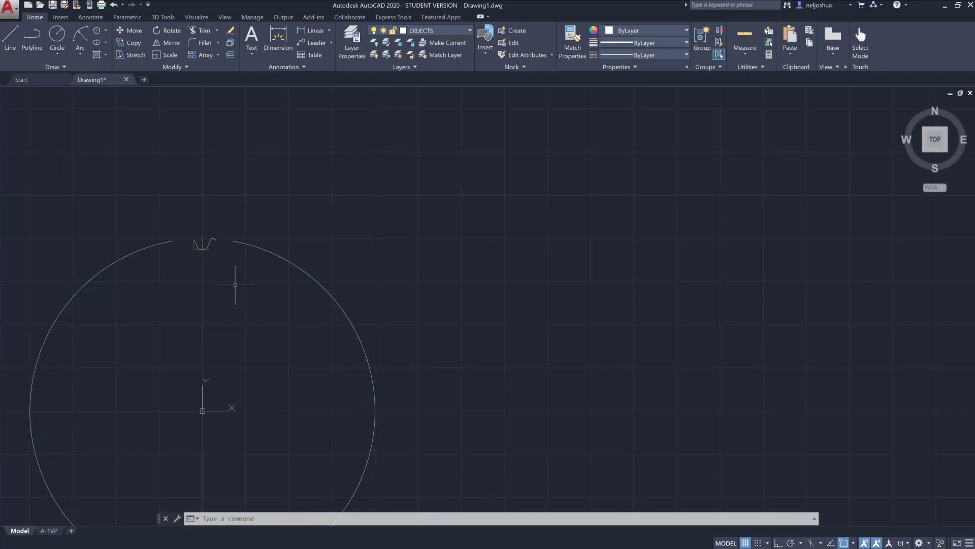
Step: Move the outer arc to the CONSTRUCTION layer and clear the selection
scroll(252, 285, up, 3)
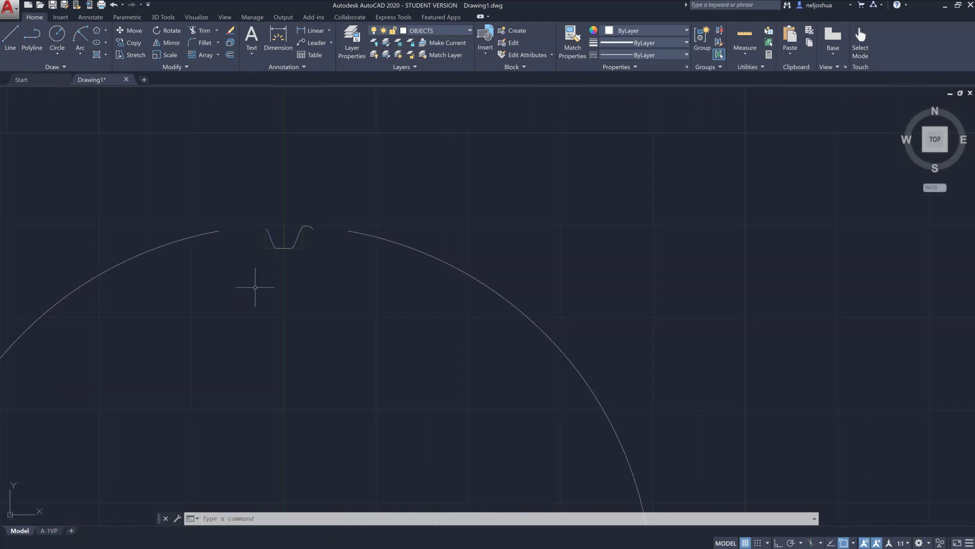
click(385, 236)
click(428, 31)
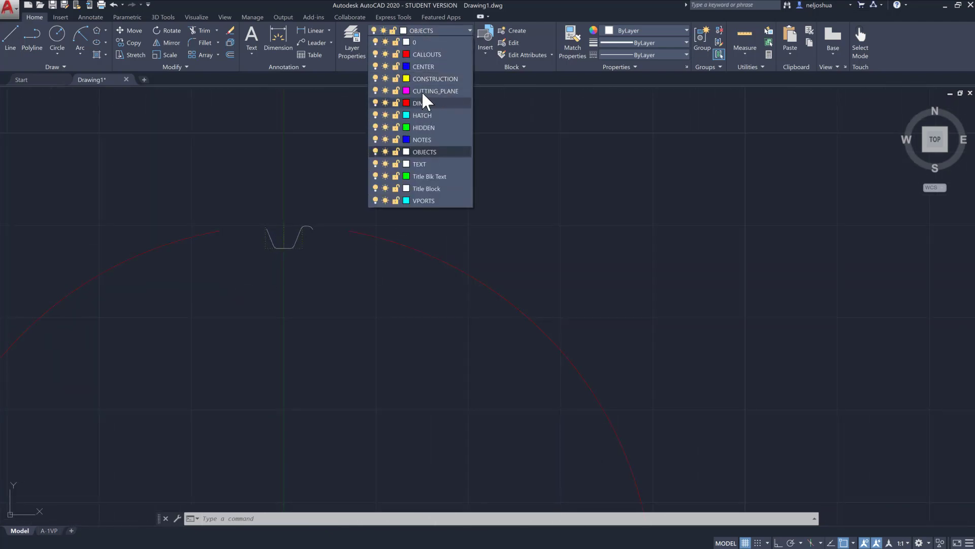
click(422, 78)
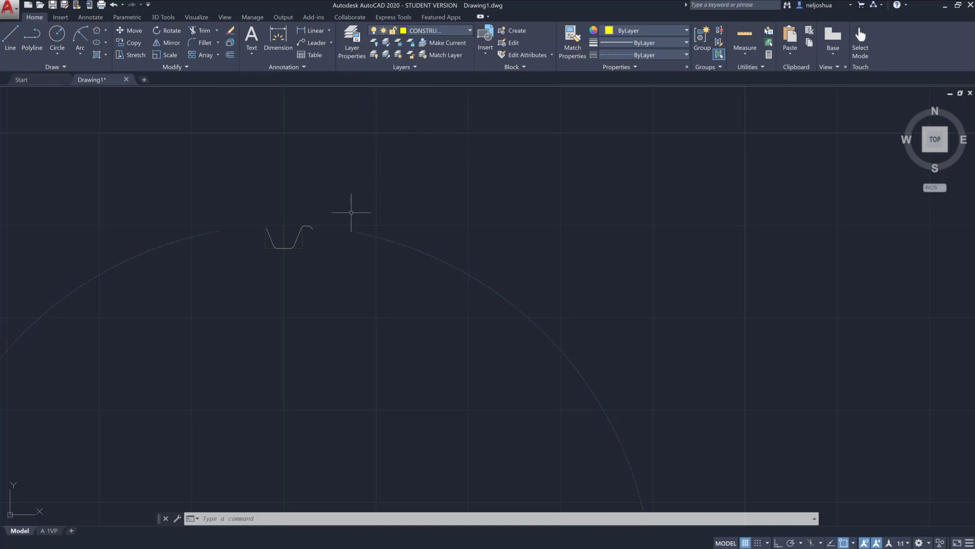
key(Escape)
scroll(263, 240, up, 3)
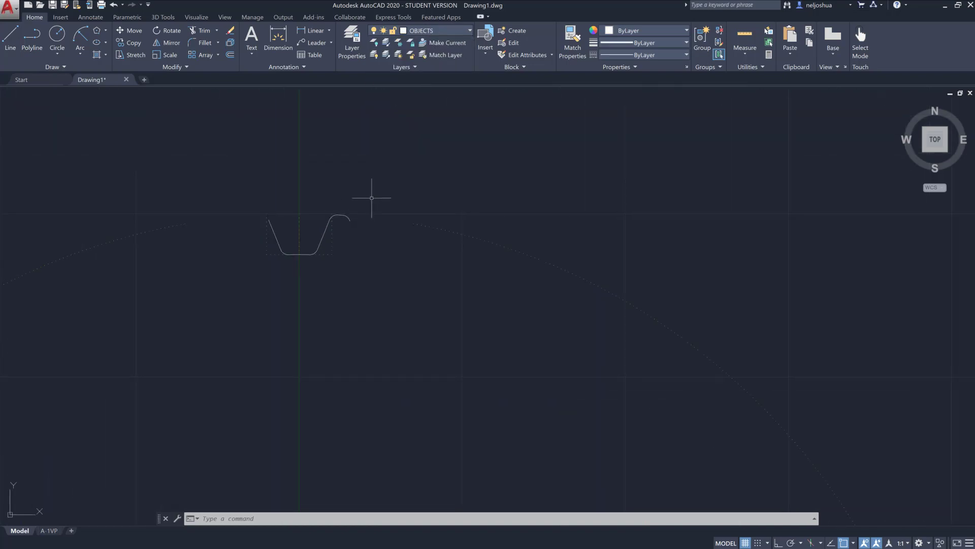
Step: Start a polar array using all segments of the rounded tooth profile as its objects
text(ray)
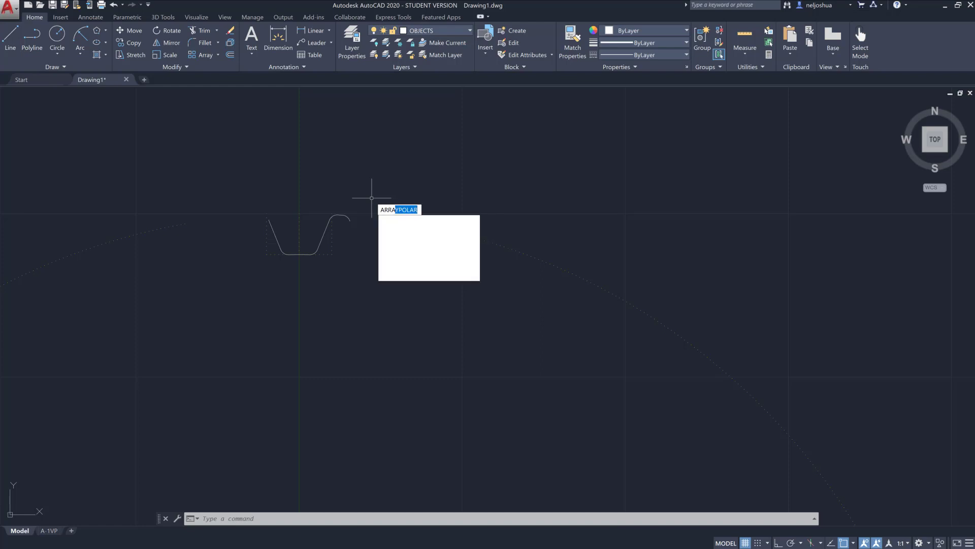
text(polar)
key(Return)
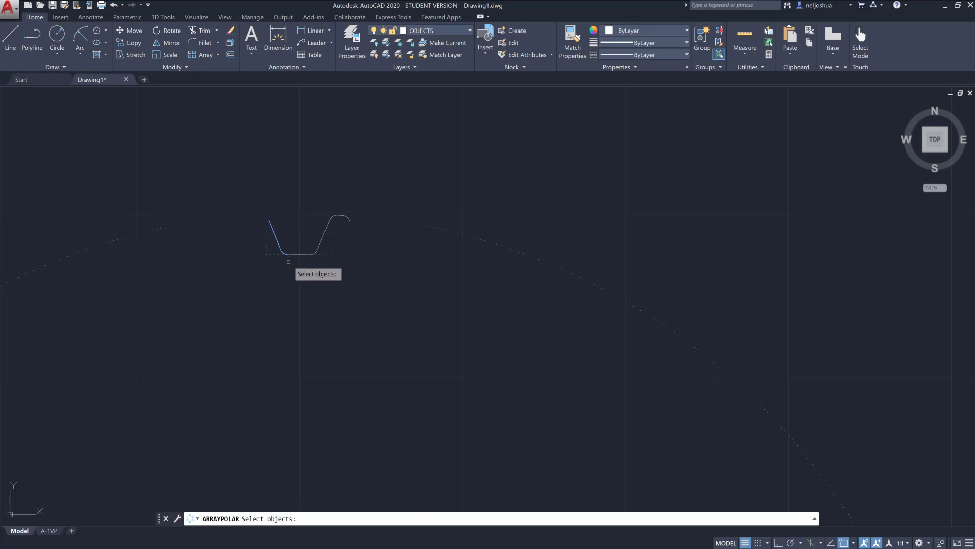
scroll(288, 262, up, 3)
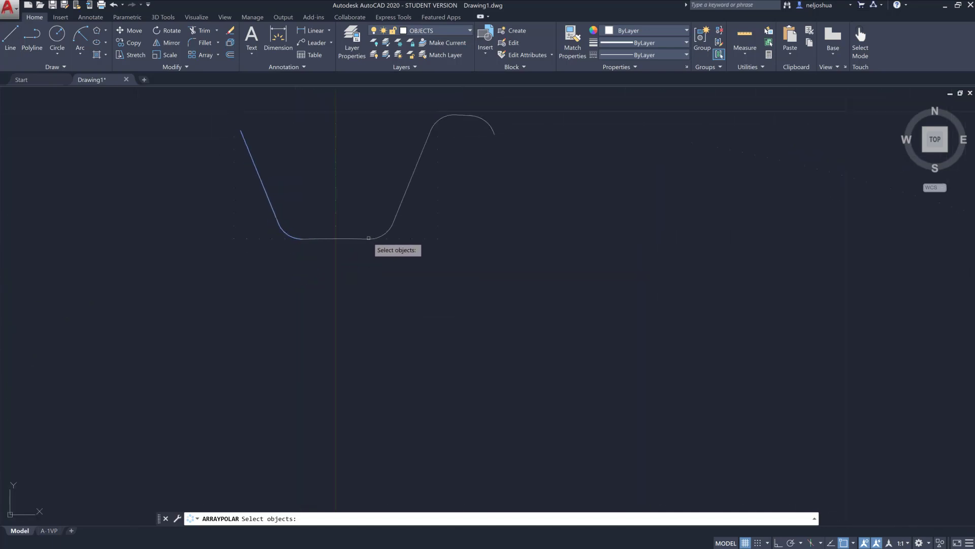
scroll(376, 237, up, 2)
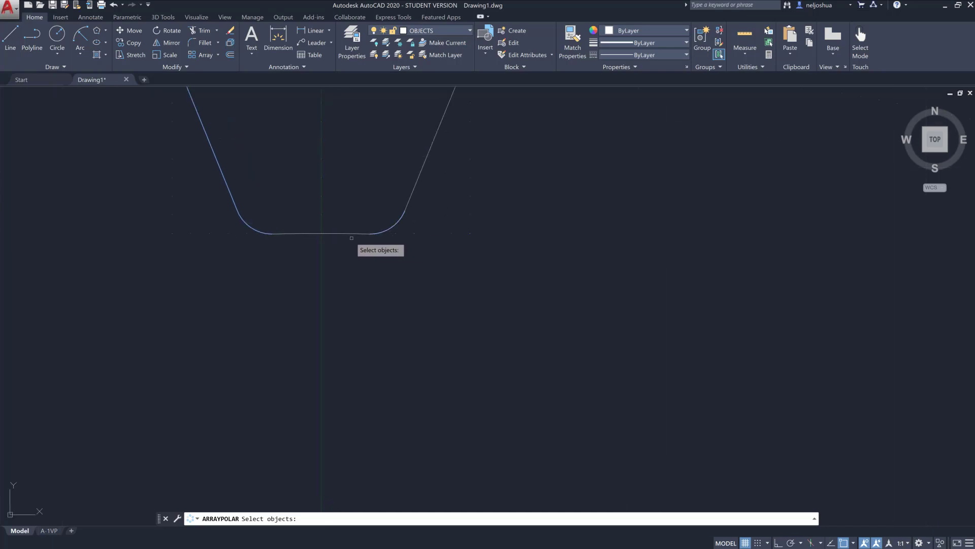
click(351, 233)
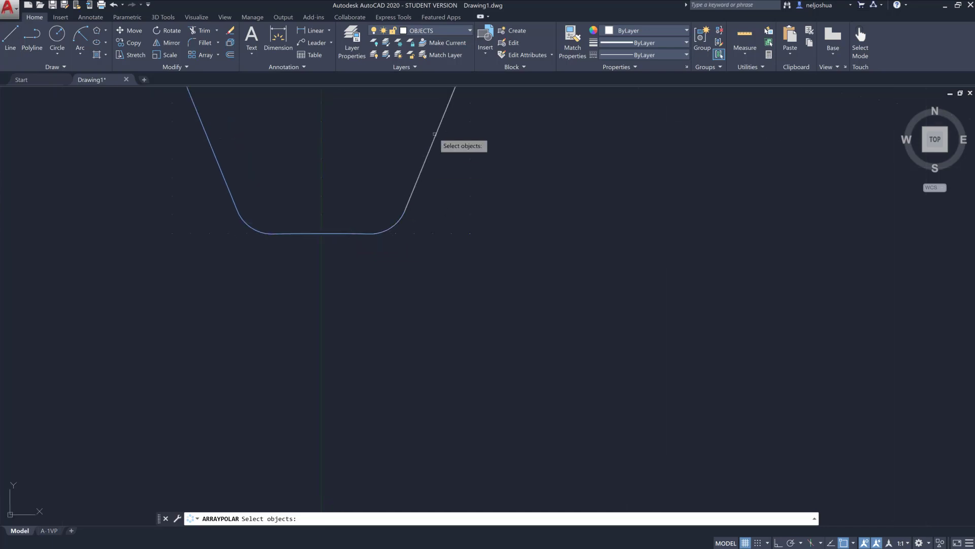
click(432, 147)
middle_drag(472, 137, 428, 253)
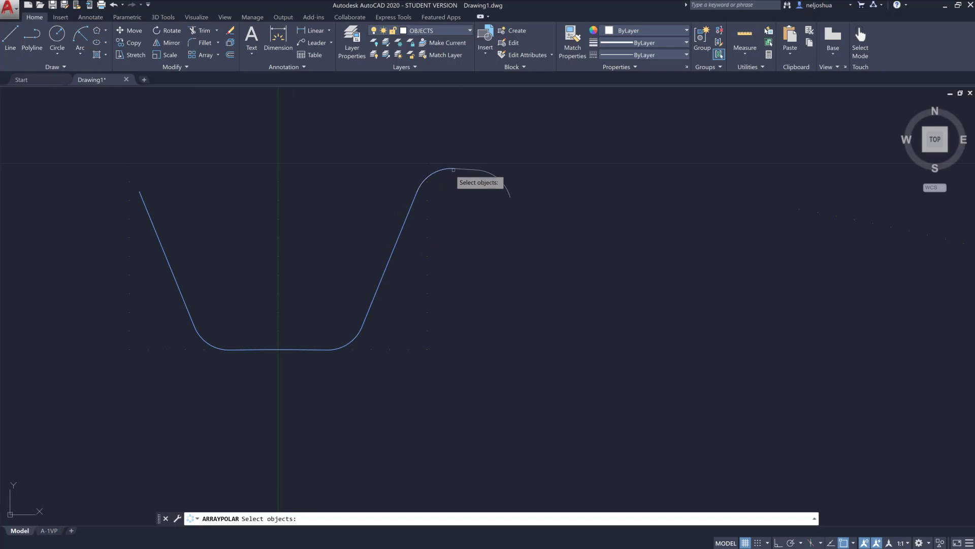
key(Return)
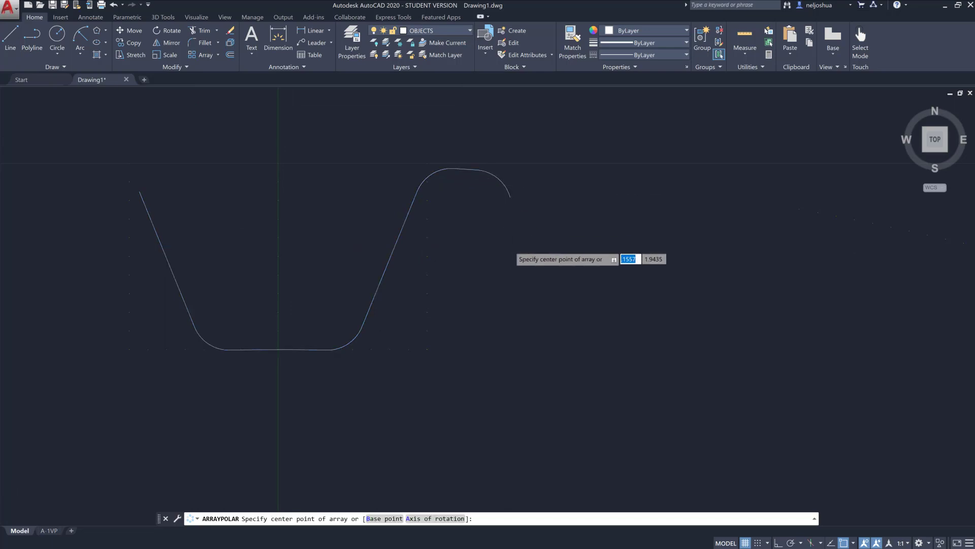
Step: Set the polar array's centre point by snapping to the centre of the outer construction arc
scroll(510, 248, down, 7)
middle_drag(509, 247, 422, 185)
scroll(553, 239, down, 3)
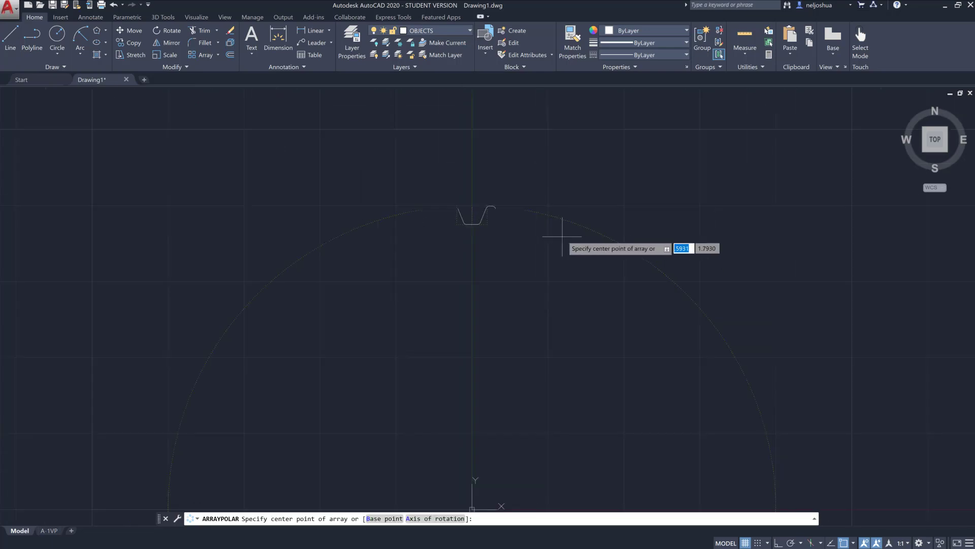
shift+right_click(665, 273)
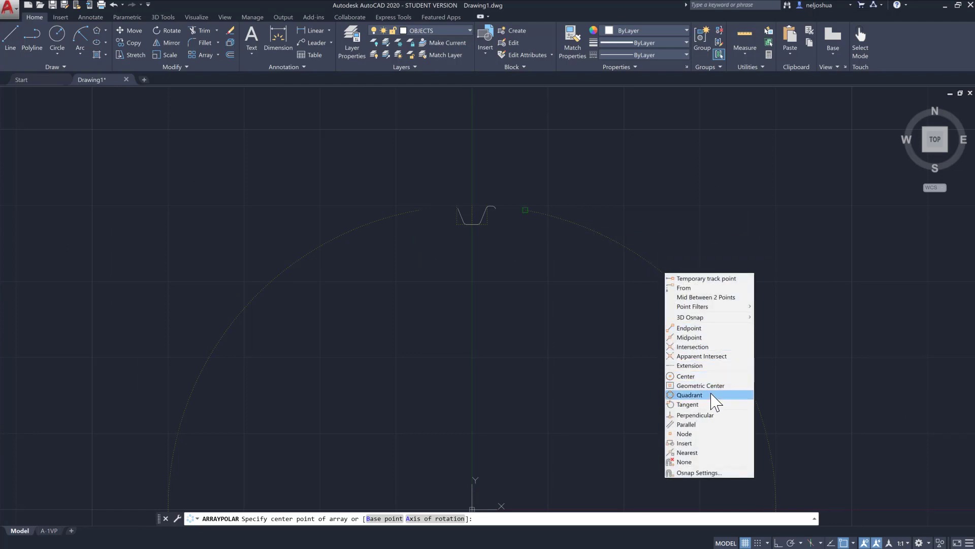
click(686, 375)
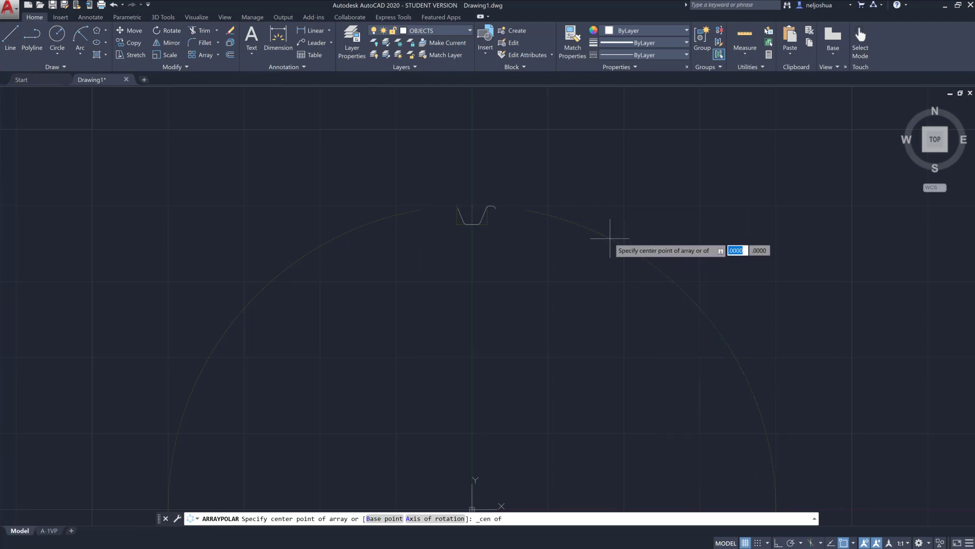
click(610, 238)
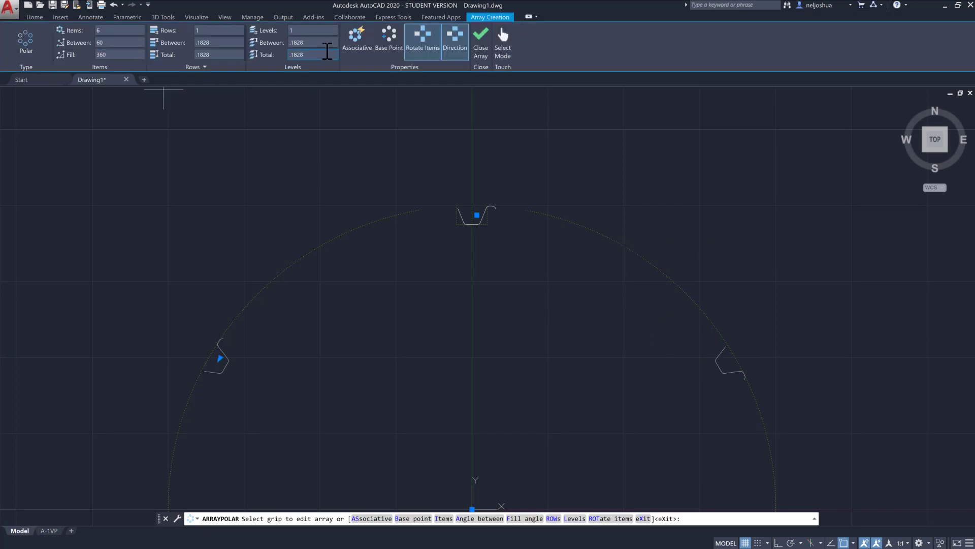
Step: Make the polar array associative, set its item count for the 50-tooth gear, and finish the array
click(357, 40)
drag(93, 30, 90, 32)
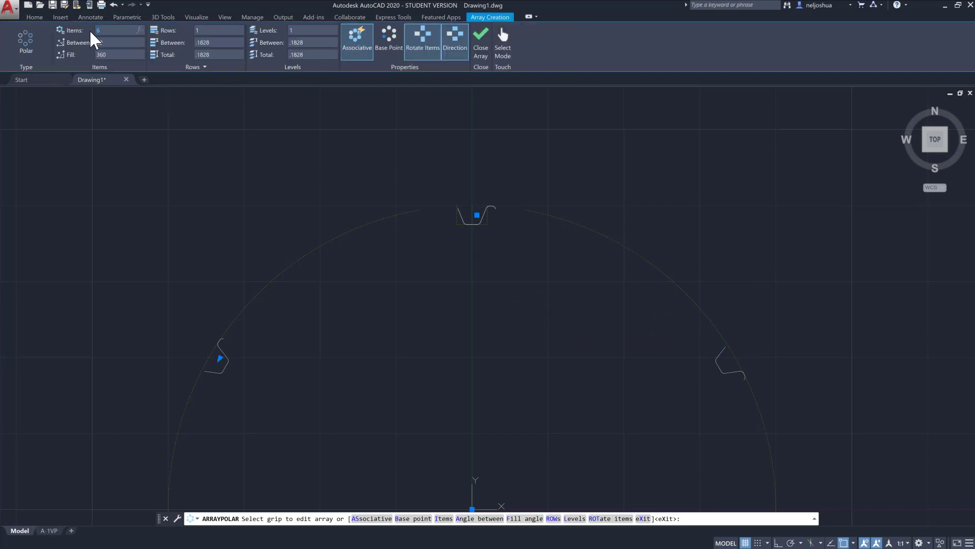
click(485, 38)
Step: Examine the arrayed tooth profile around the full circle
scroll(503, 296, up, 2)
scroll(503, 298, down, 4)
mouse_move(498, 312)
middle_down()
mouse_move(422, 284)
mouse_move(423, 237)
middle_up()
scroll(429, 282, down, 2)
scroll(428, 286, up, 3)
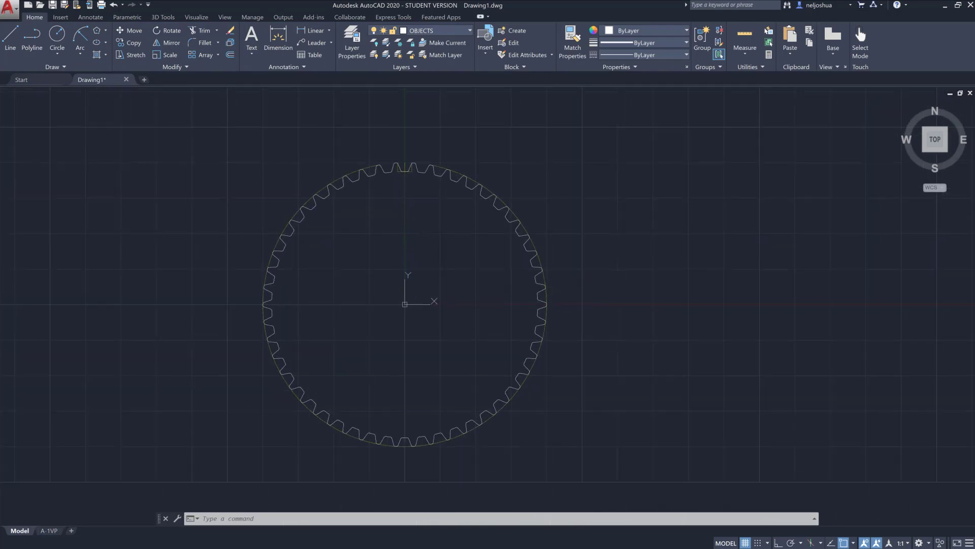
scroll(427, 249, up, 2)
scroll(434, 250, down, 7)
scroll(434, 249, down, 1)
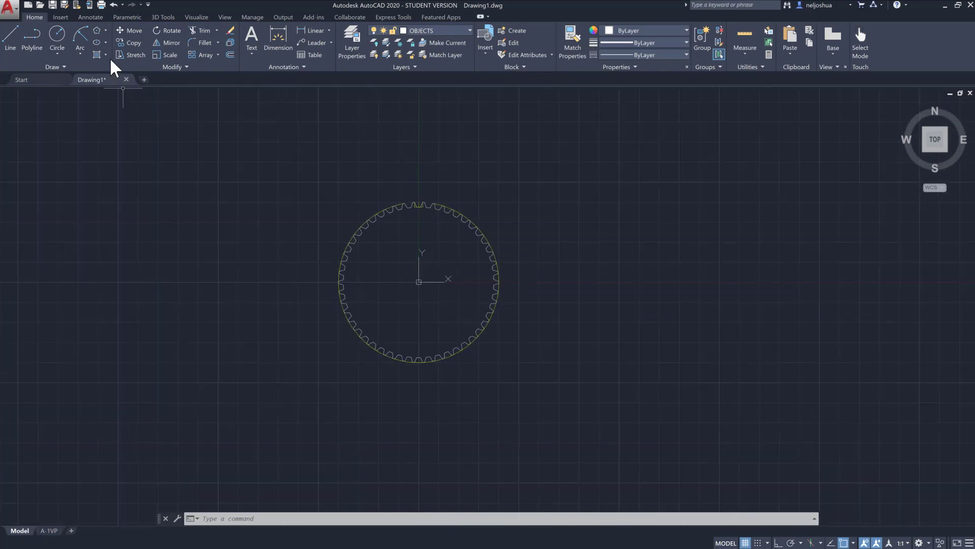
Step: Draw a three-sided polygon around the gear, centred on the origin and inscribed in a circle, with a horizontal base and sides about 10.39 long
click(97, 30)
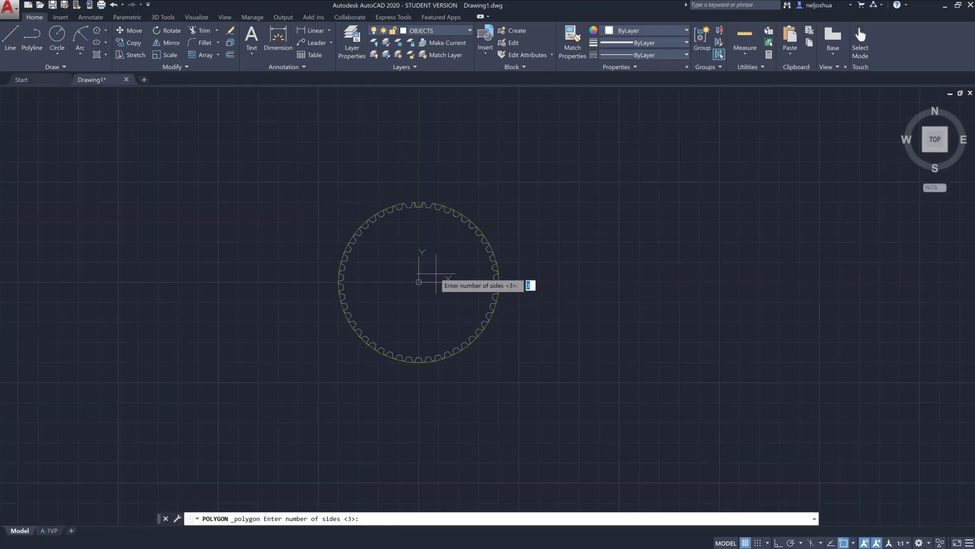
key(Return)
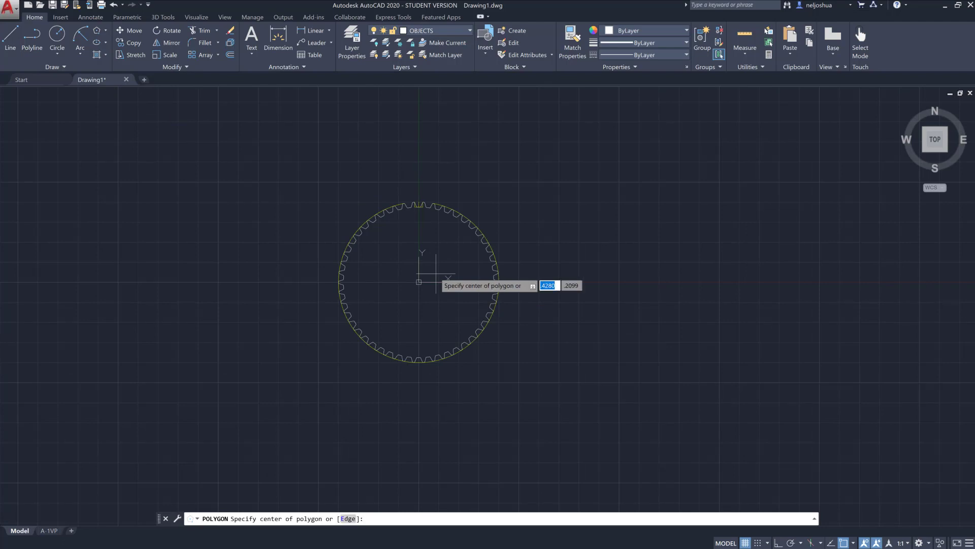
key(Return)
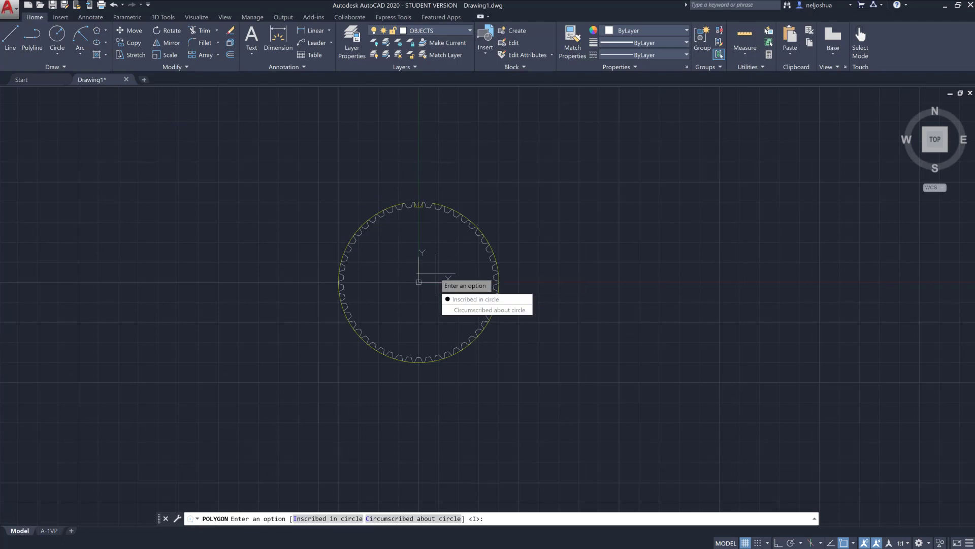
key(Return)
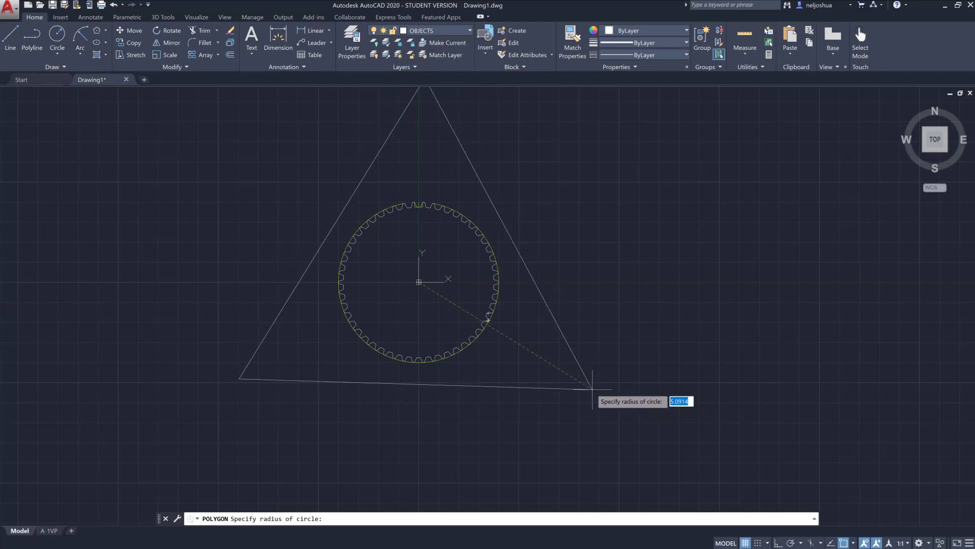
click(618, 407)
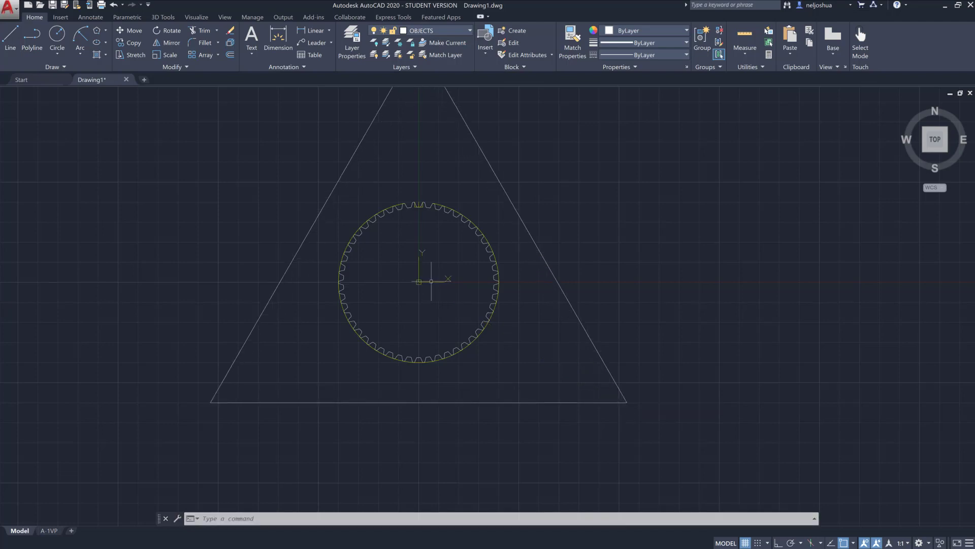
Step: Check the length of the triangle's left side with a dimension preview, then cancel the dimension
scroll(418, 272, down, 2)
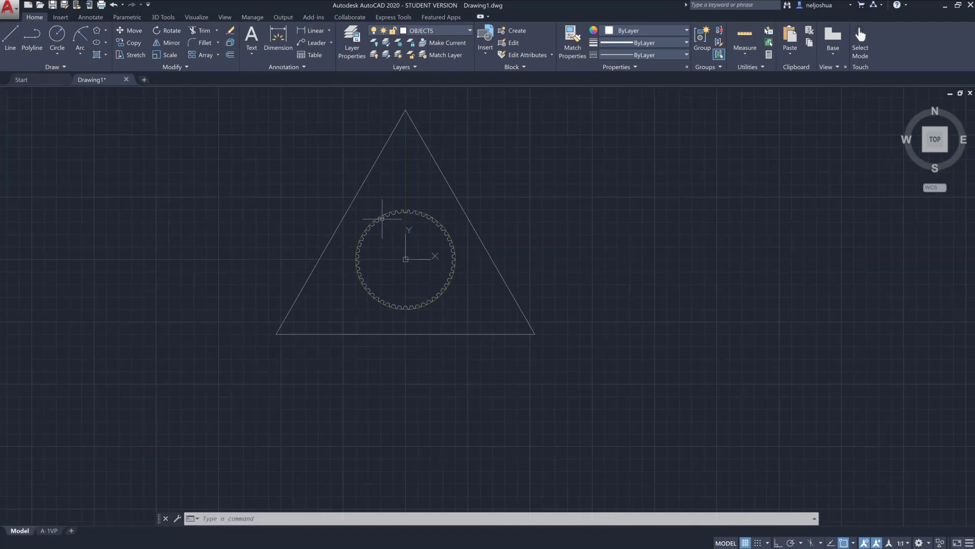
click(279, 34)
click(351, 159)
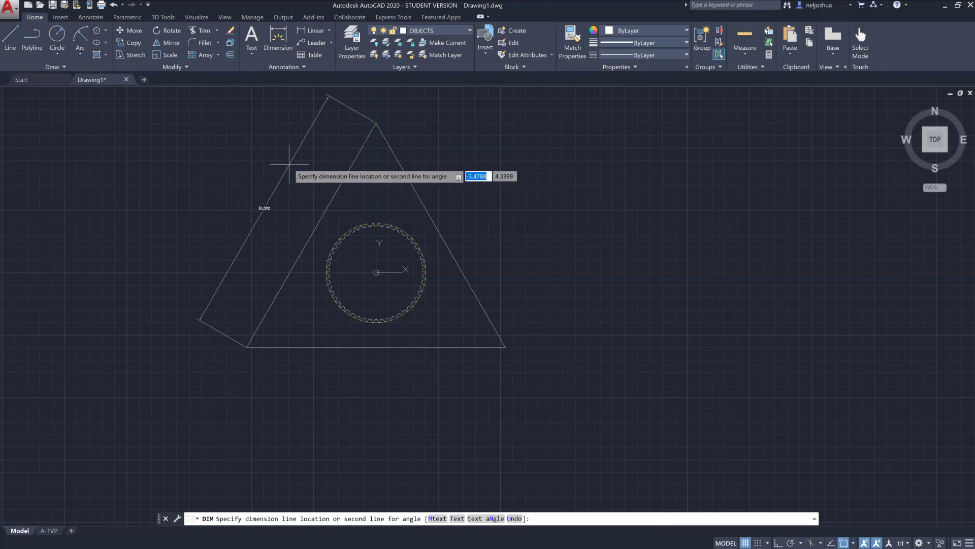
key(Escape)
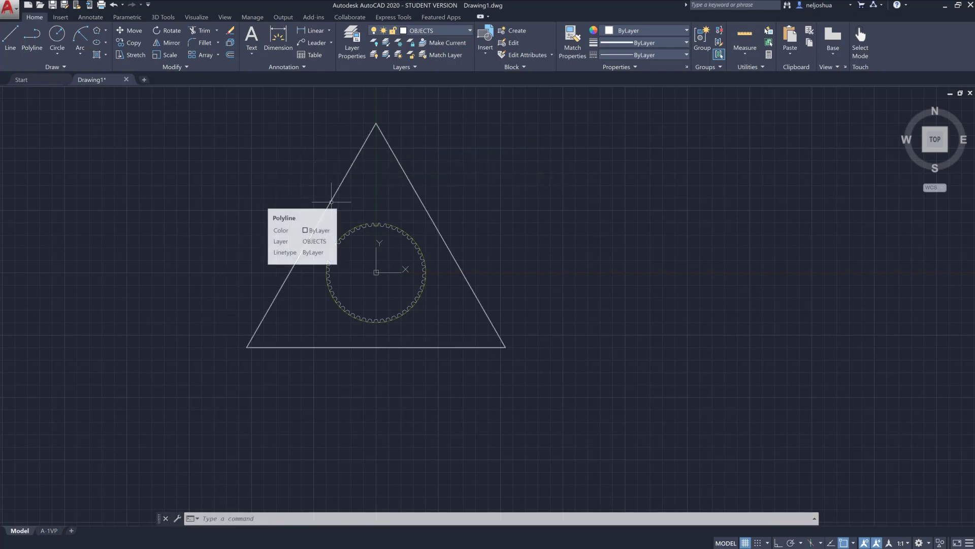
Step: Move the triangle around the gear to the CONSTRUCTION layer and clear the selection
click(430, 184)
click(316, 131)
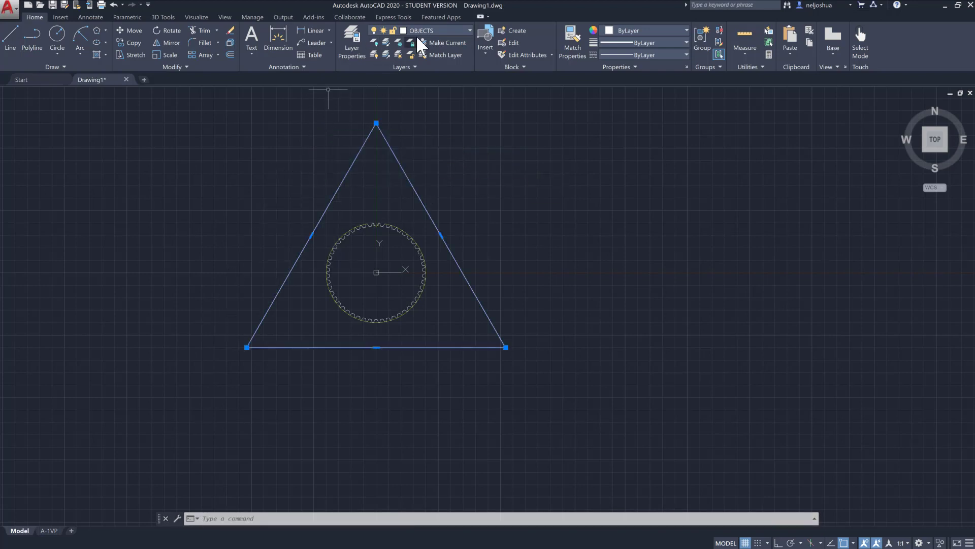
click(419, 34)
click(419, 24)
click(421, 28)
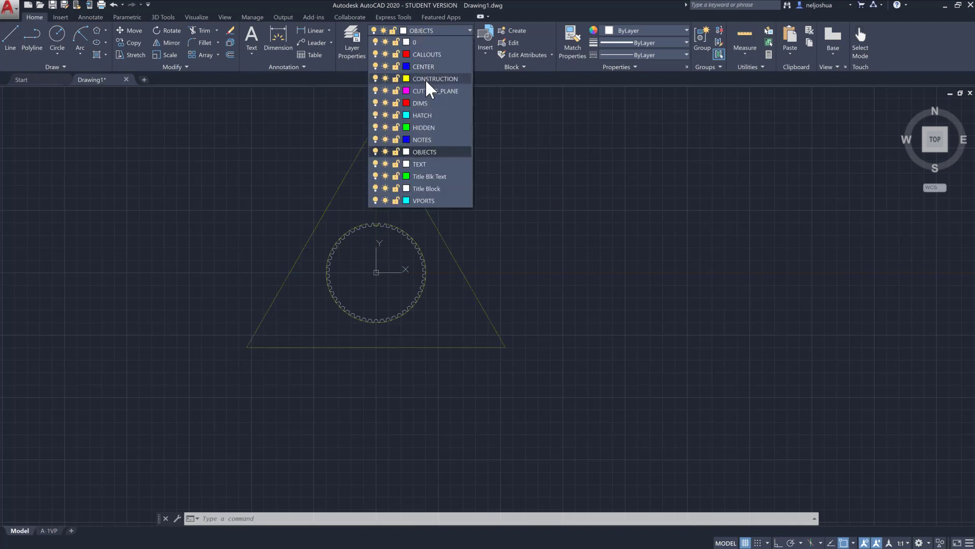
click(427, 82)
key(Escape)
Step: Draw an outward-bulging arc of radius 15 from the triangle's apex to its lower-left vertex
scroll(399, 231, up, 3)
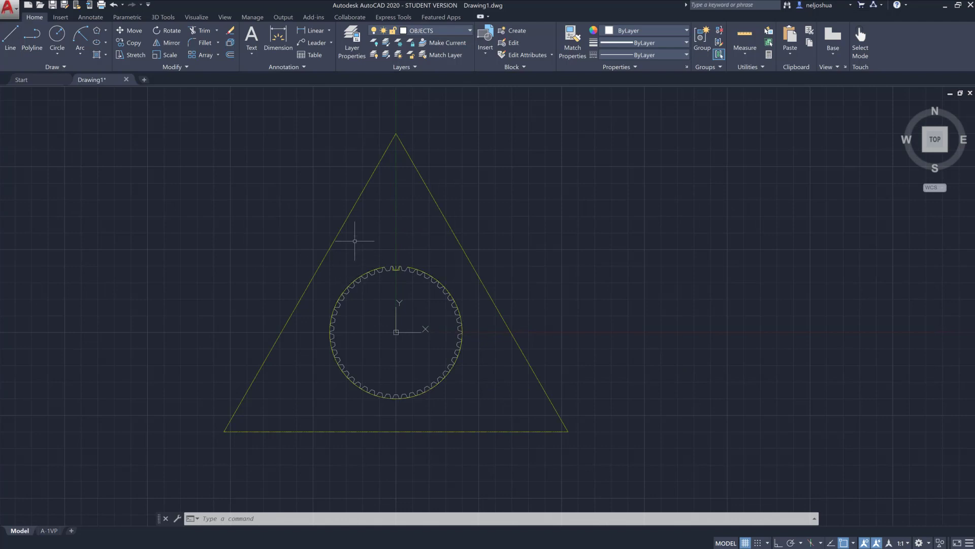
click(81, 38)
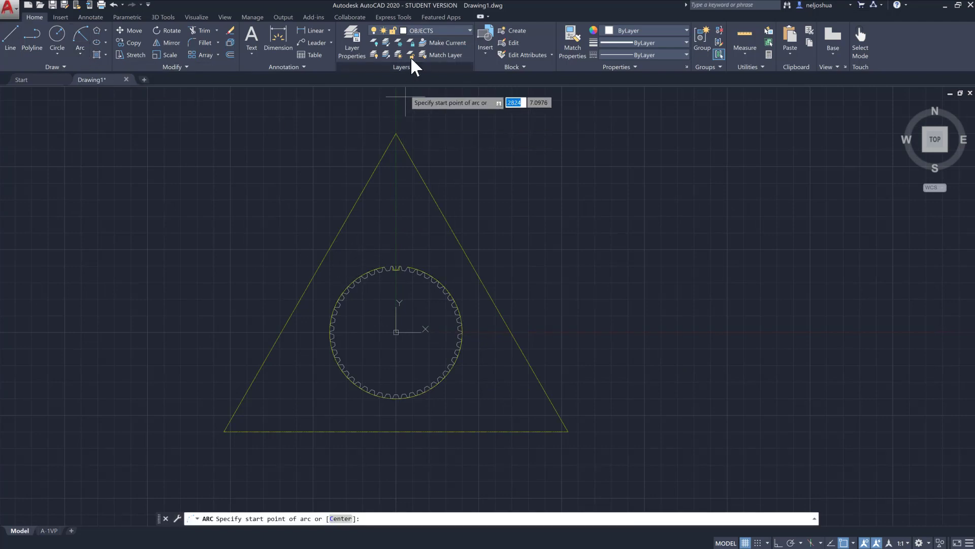
click(396, 133)
click(213, 435)
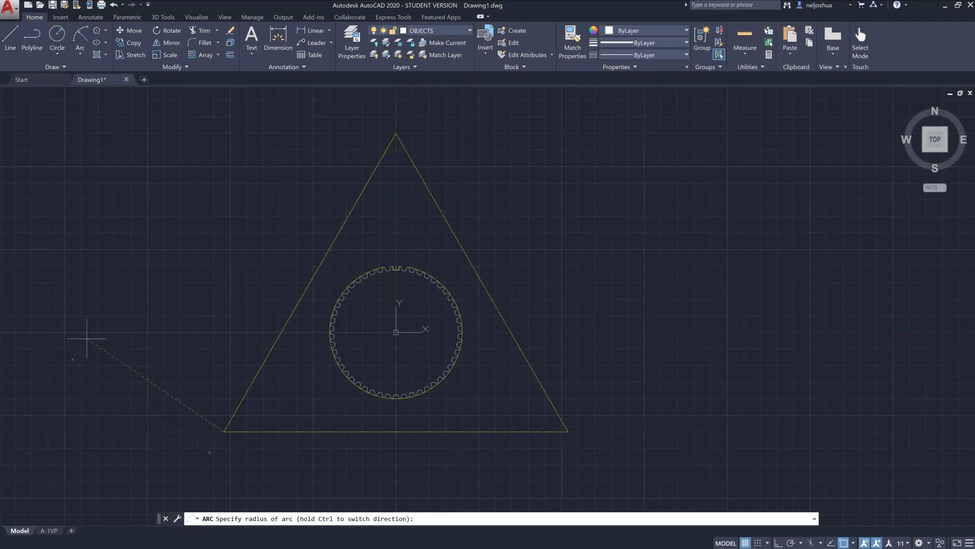
text(15)
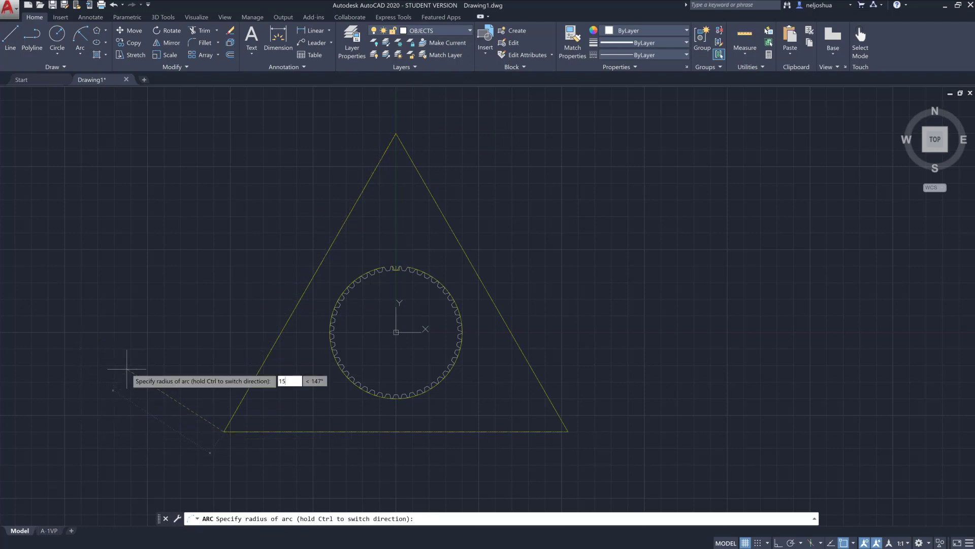
key(Return)
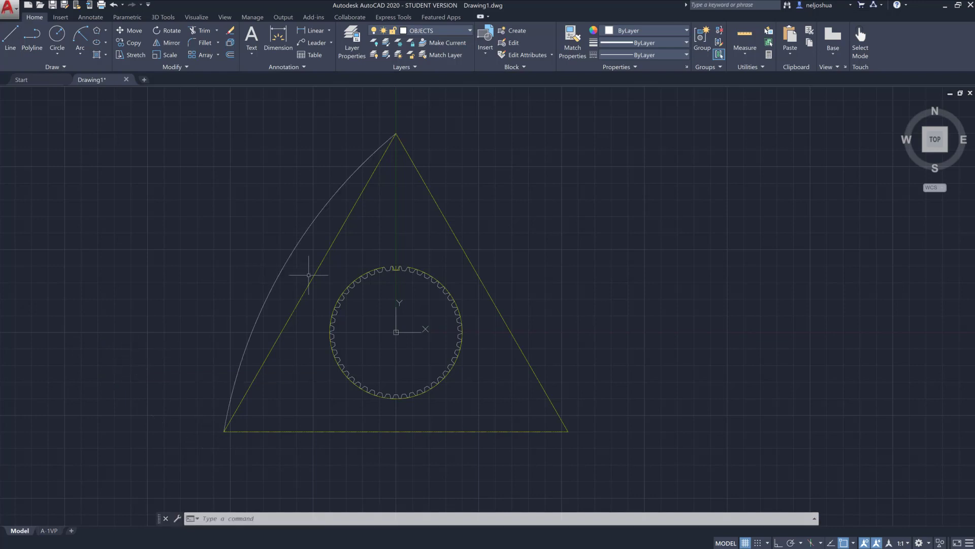
middle_drag(316, 356, 283, 338)
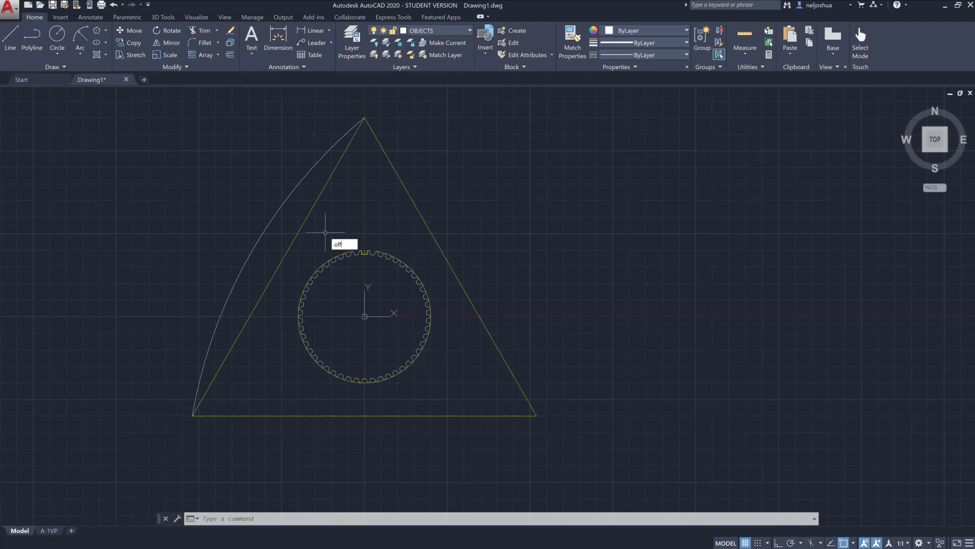
key(Return)
key(Escape)
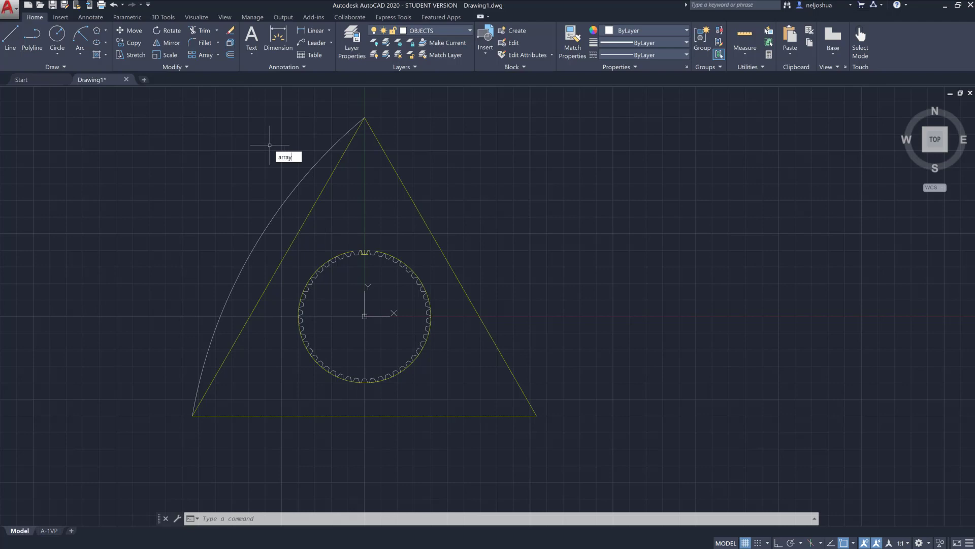
Step: Polar-array the arc around the gear's centre with 3 items over 360 degrees, non-associative
key(Return)
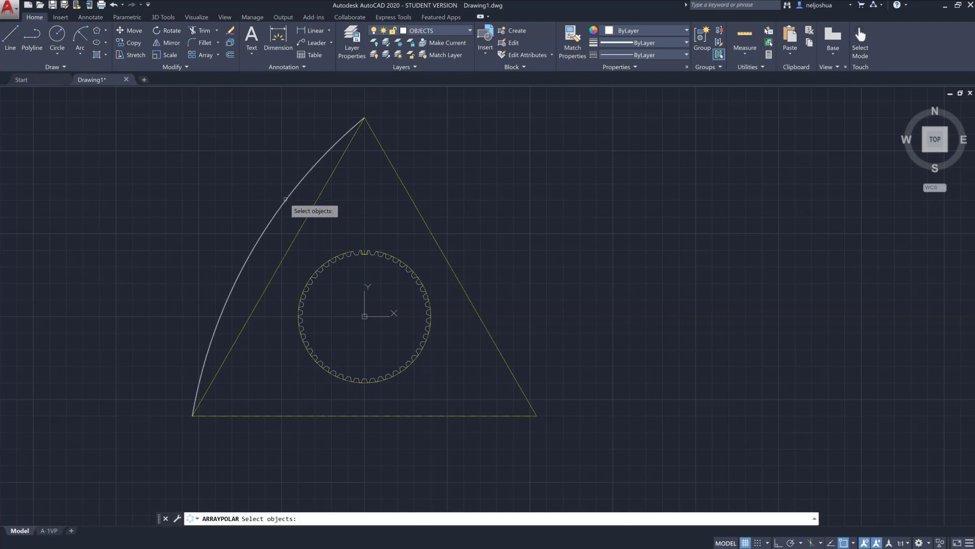
key(Return)
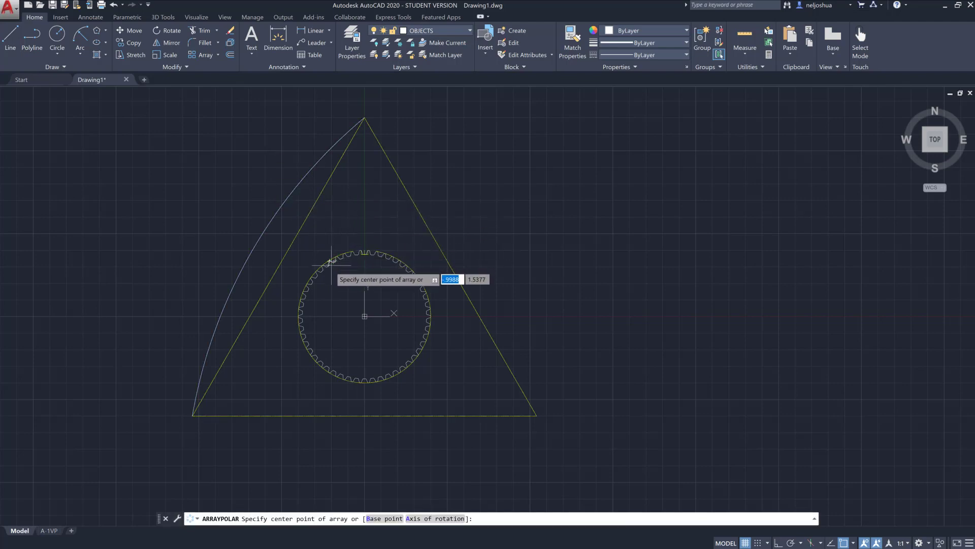
click(364, 316)
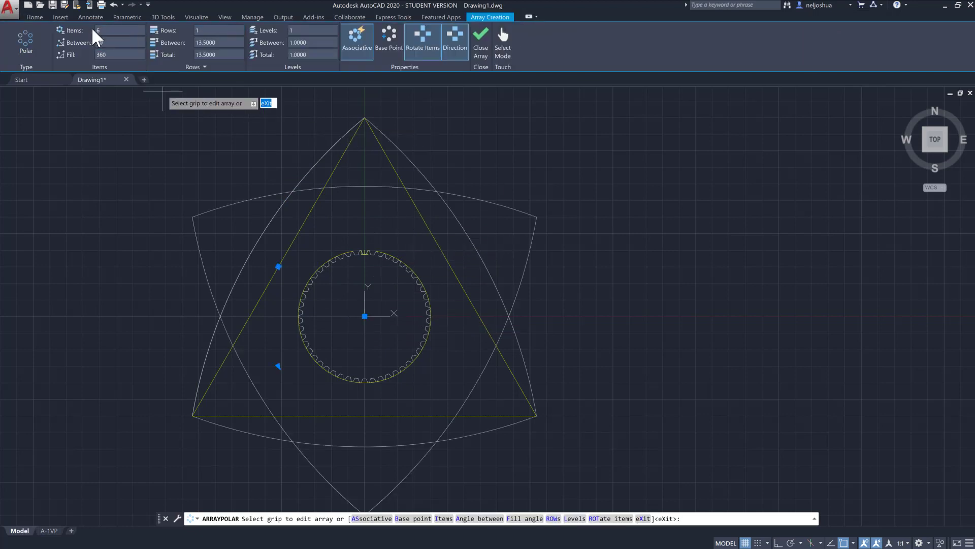
text(3)
click(123, 42)
click(302, 29)
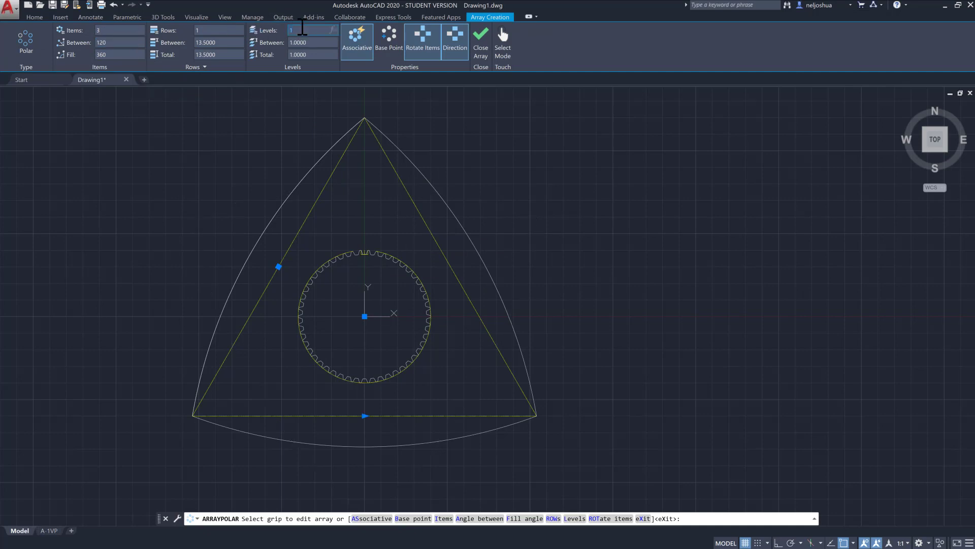
click(356, 40)
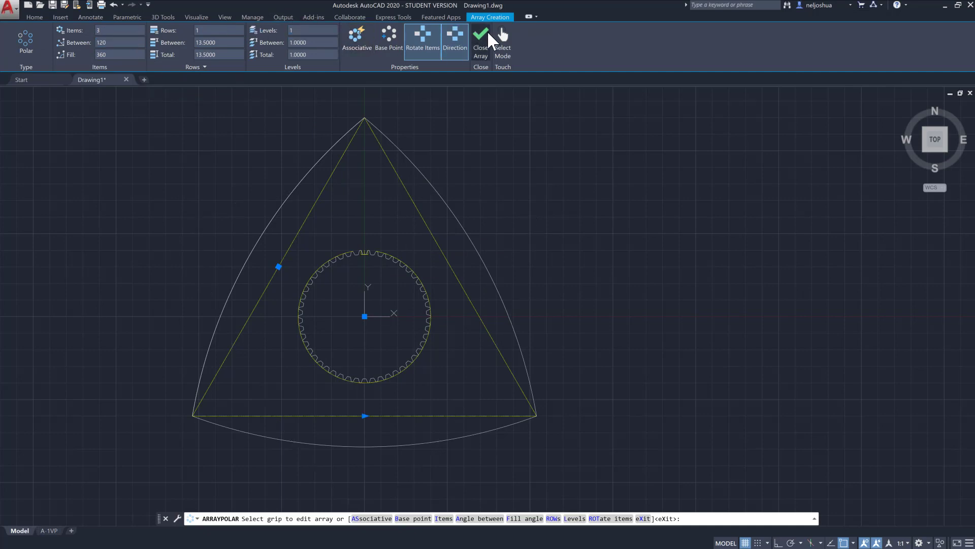
click(481, 35)
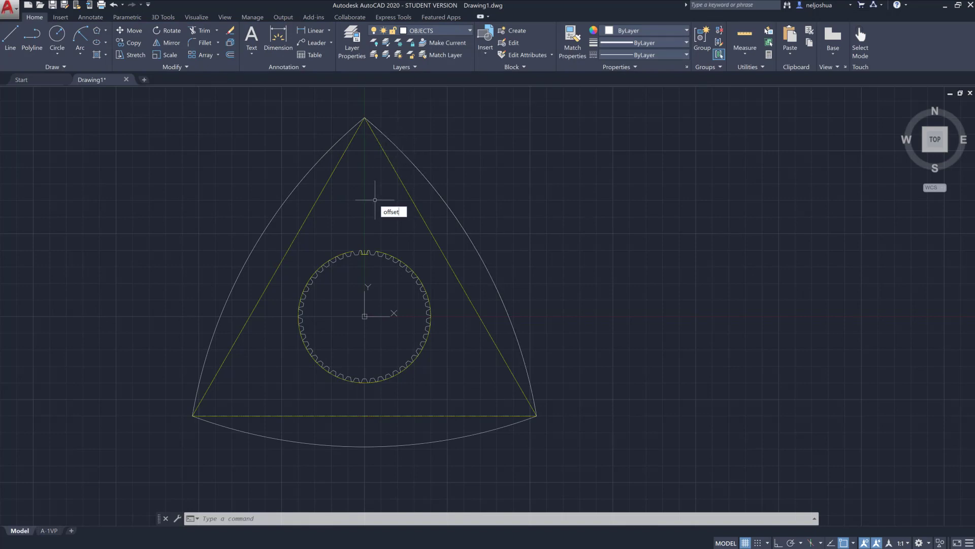
Step: Offset each of the three outer arcs 1 unit inward toward the gear
key(Return)
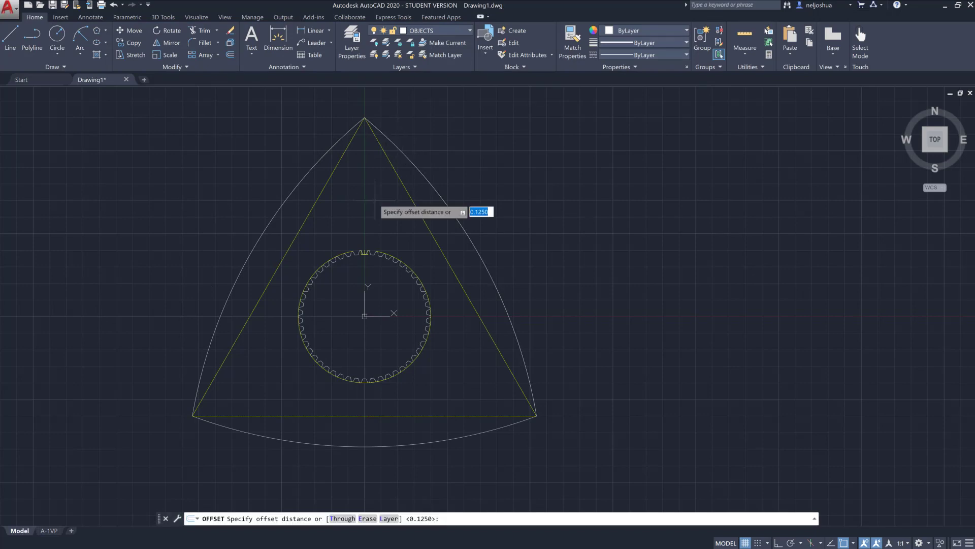
text(1)
key(Return)
click(331, 158)
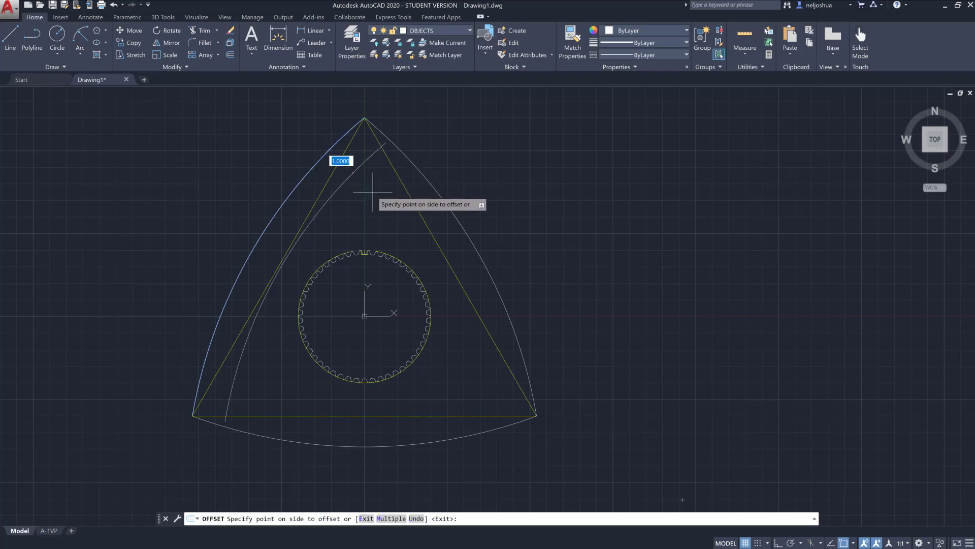
click(374, 194)
click(428, 177)
click(384, 330)
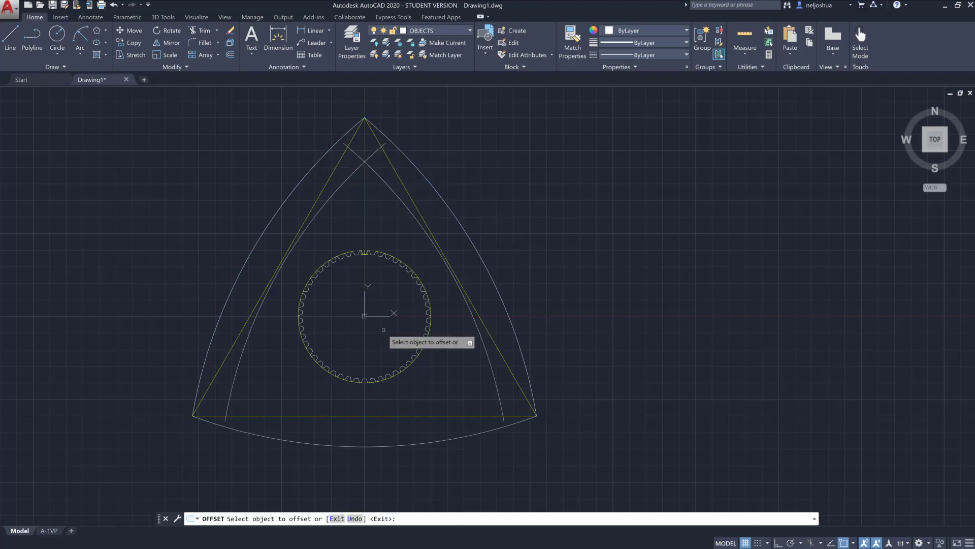
click(391, 446)
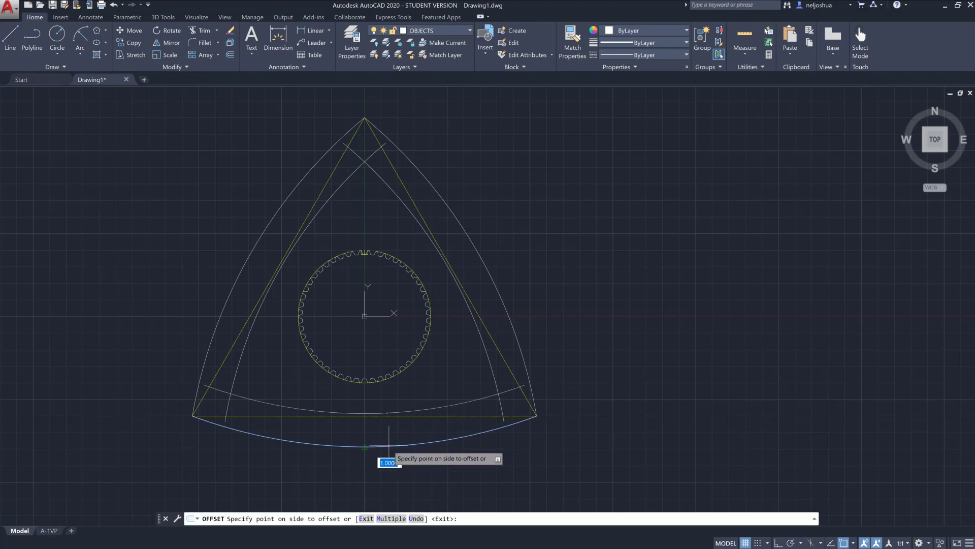
click(397, 399)
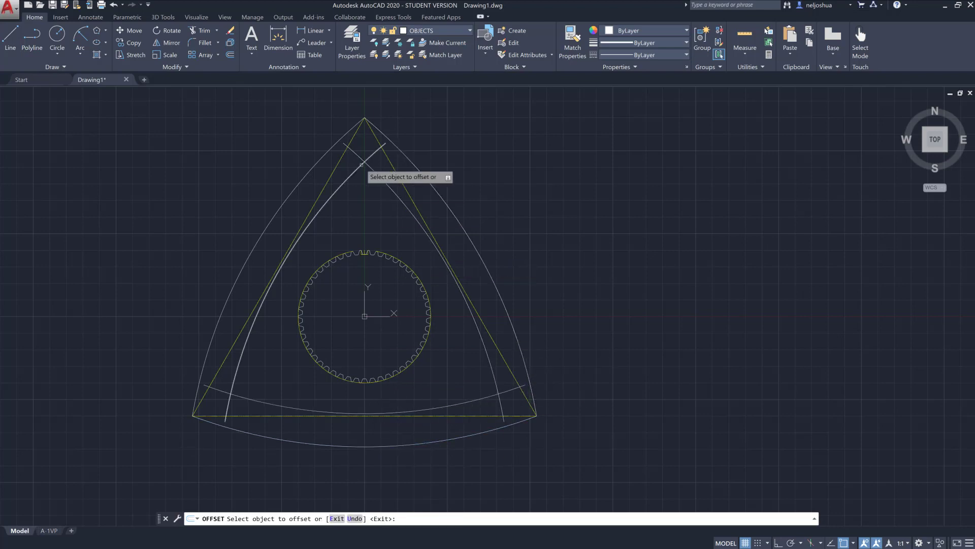
key(Return)
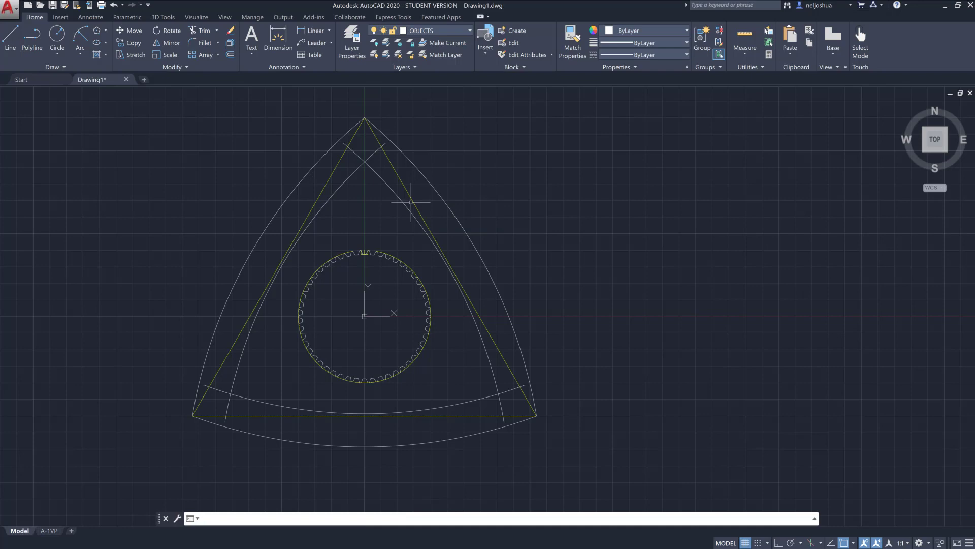
Step: Offset each of the three inner arcs 0.04 further inward toward the gear
key(Return)
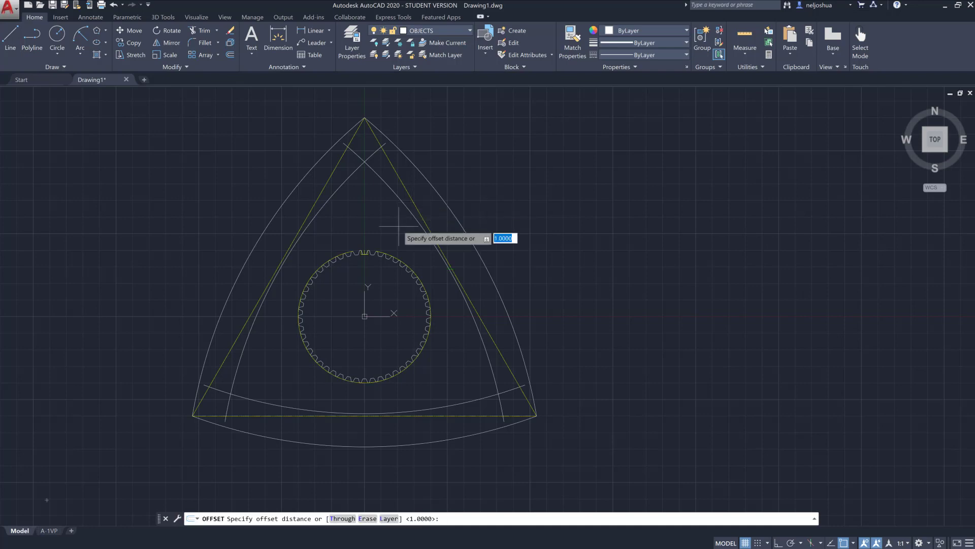
key(Return)
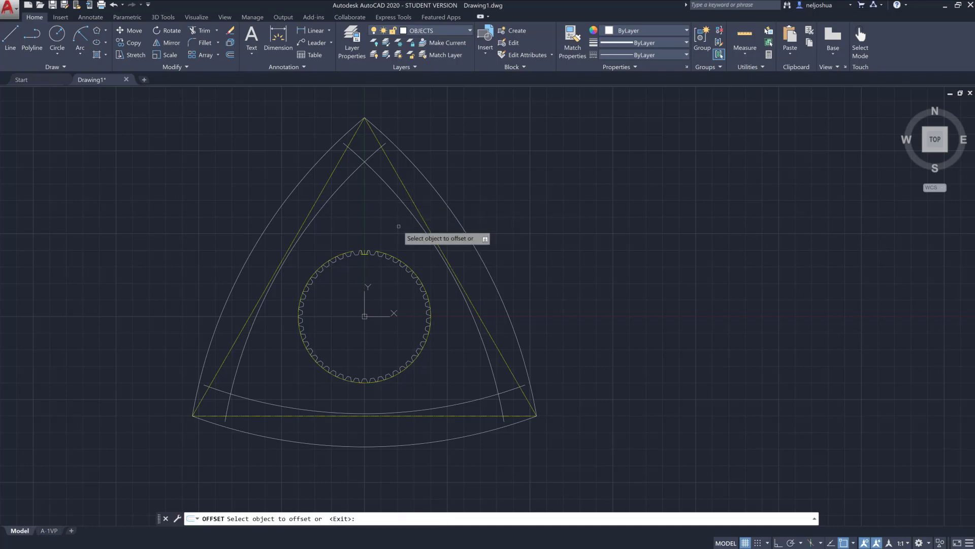
click(378, 170)
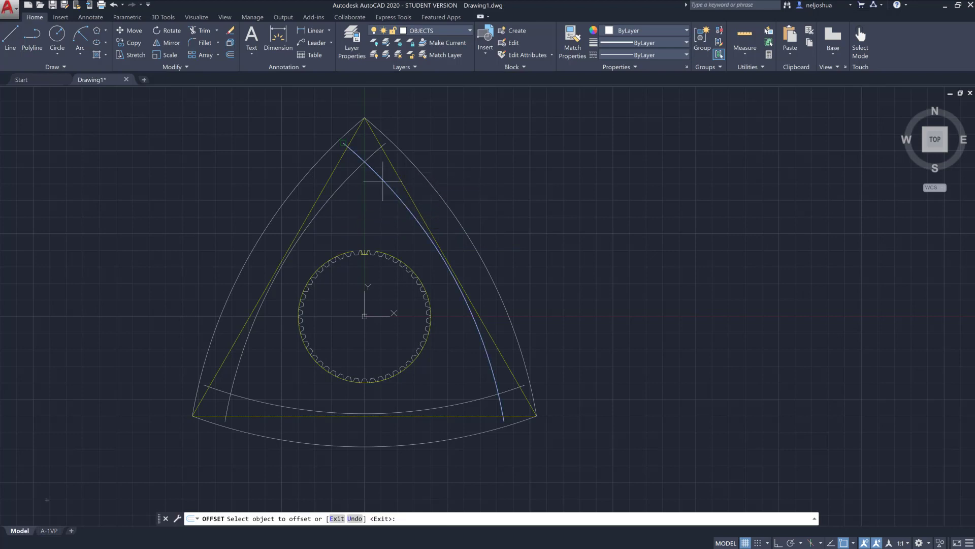
click(354, 206)
click(353, 175)
click(366, 198)
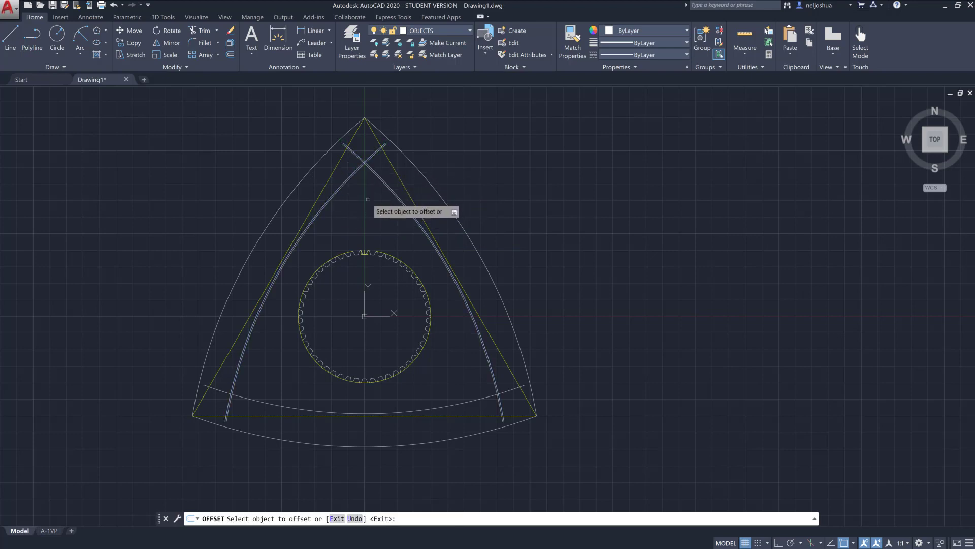
click(287, 403)
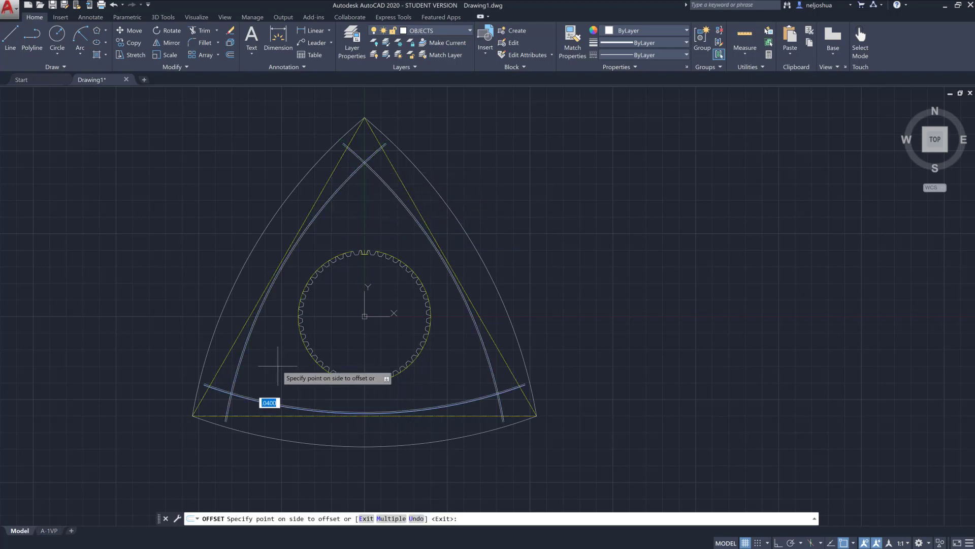
click(293, 318)
key(Return)
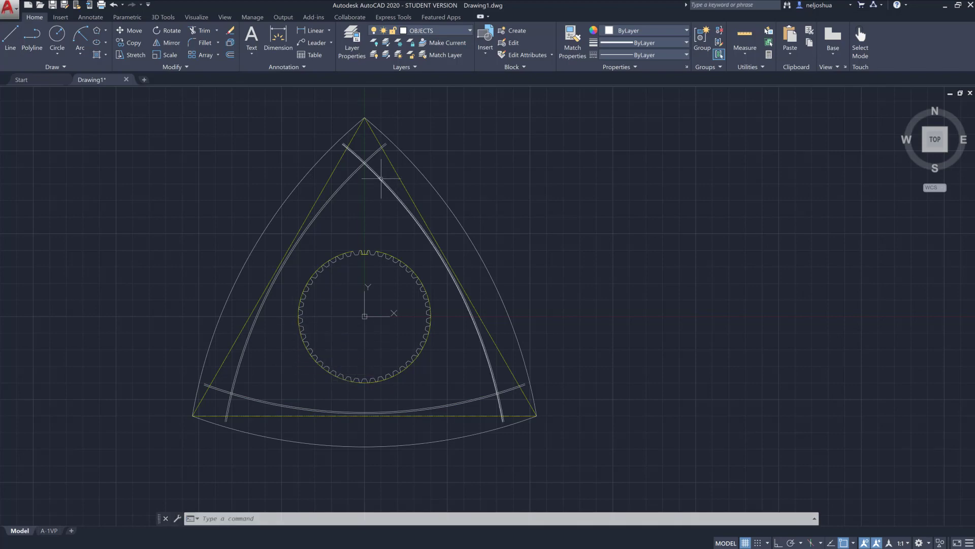
Step: Draw a vertical line from the triangle's apex to where the first pair of inner offset arcs cross
scroll(376, 157, up, 3)
mouse_move(337, 127)
middle_down()
mouse_move(331, 192)
mouse_move(304, 196)
middle_up()
scroll(331, 192, up, 2)
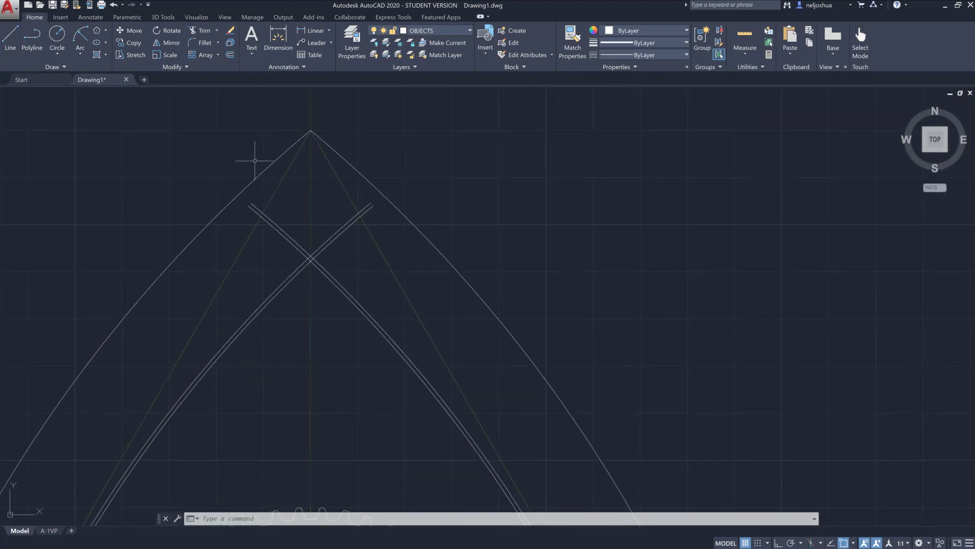
click(11, 33)
click(311, 131)
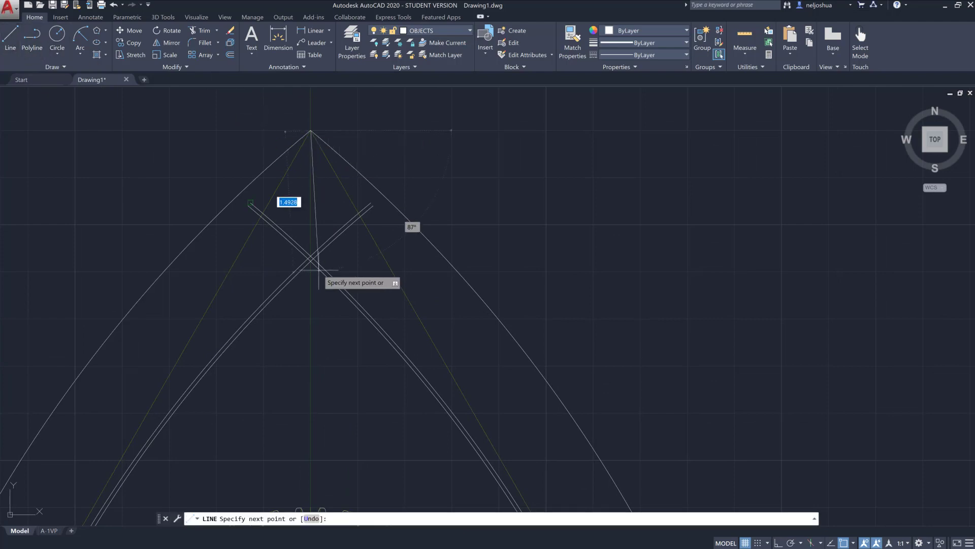
click(311, 258)
key(Escape)
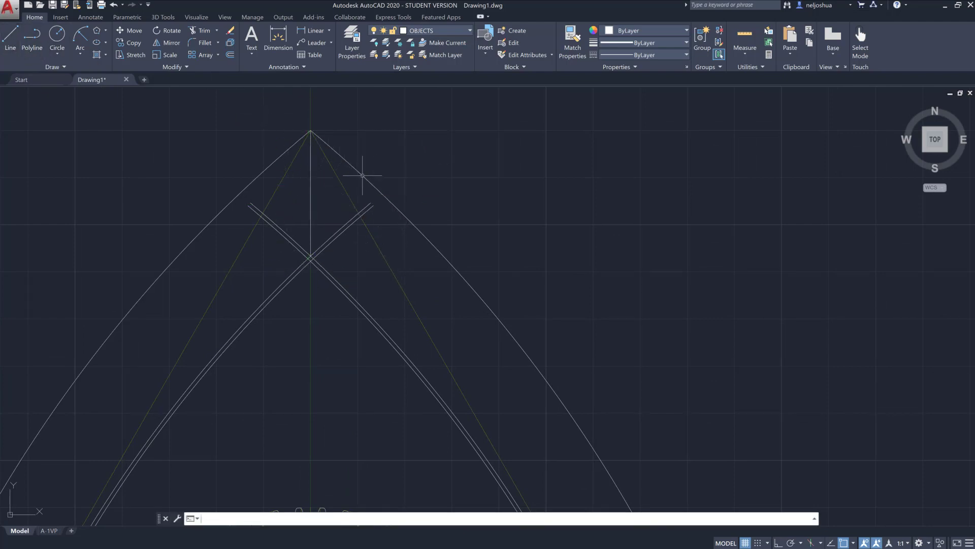
Step: Draw a circle centred on the midpoint of the vertical line below the apex
text(D)
key(Return)
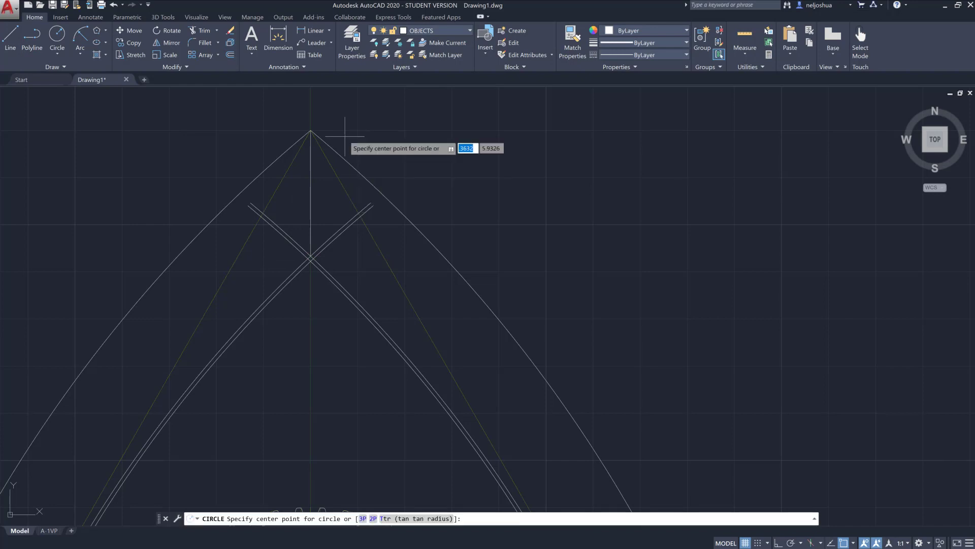
click(310, 192)
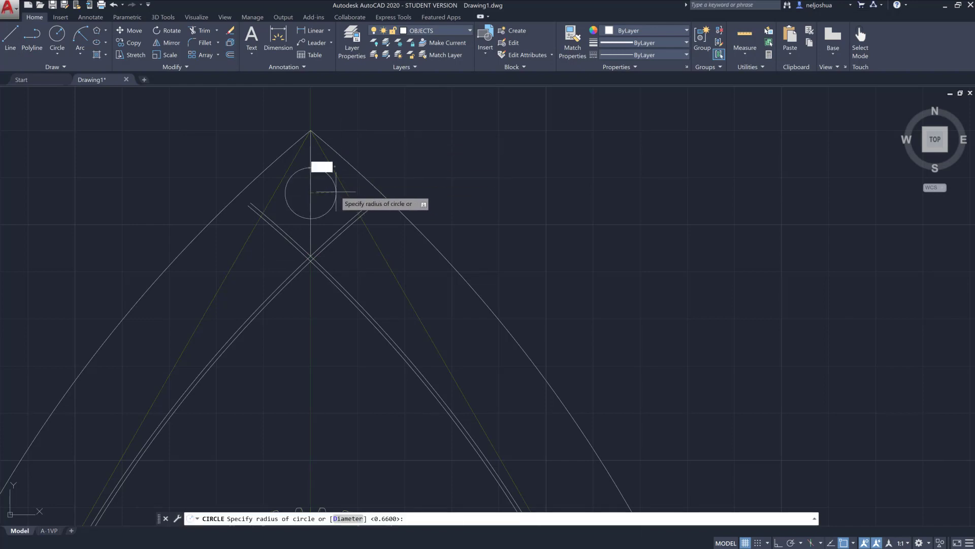
key(Return)
Step: Offset the vertical line below the apex 0.04 to each side
scroll(334, 201, up, 1)
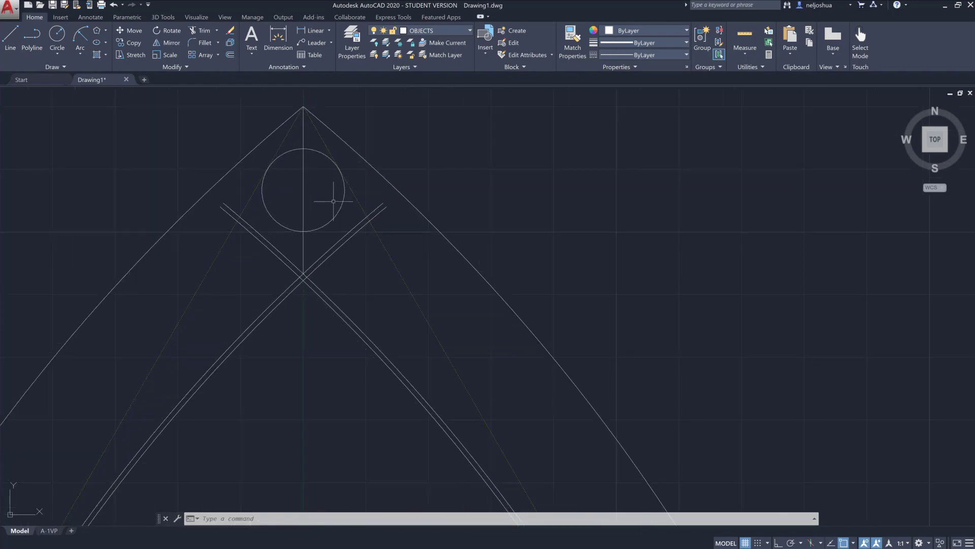
scroll(327, 208, up, 1)
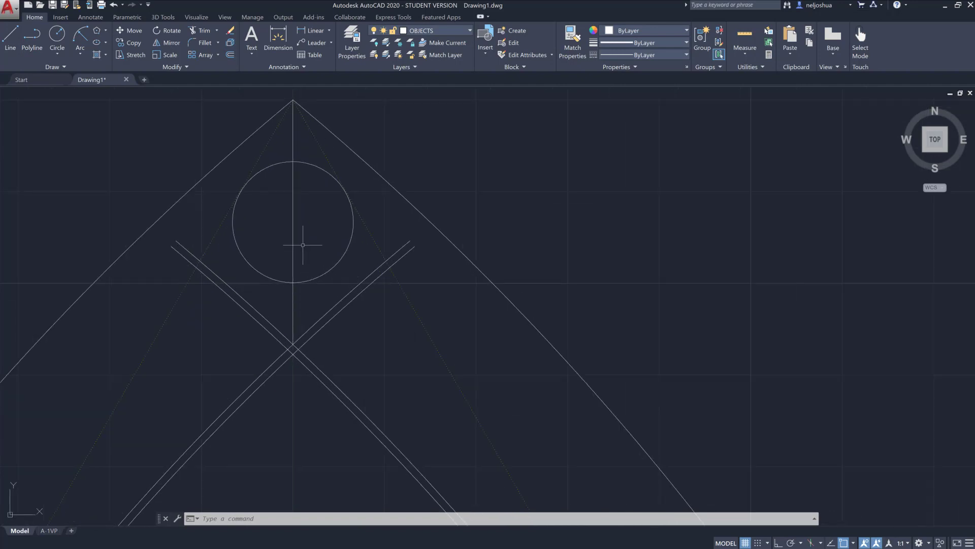
text(of)
key(Return)
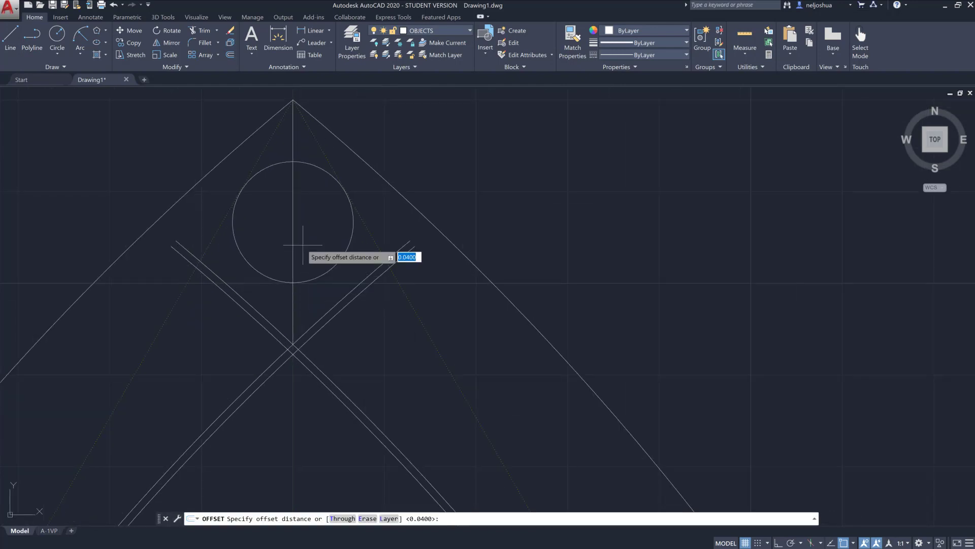
key(Return)
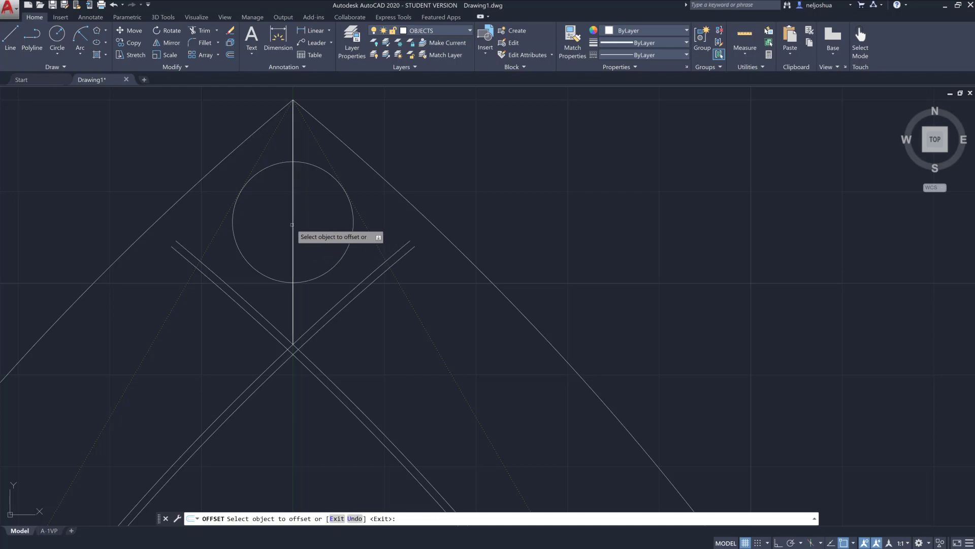
click(293, 234)
click(350, 278)
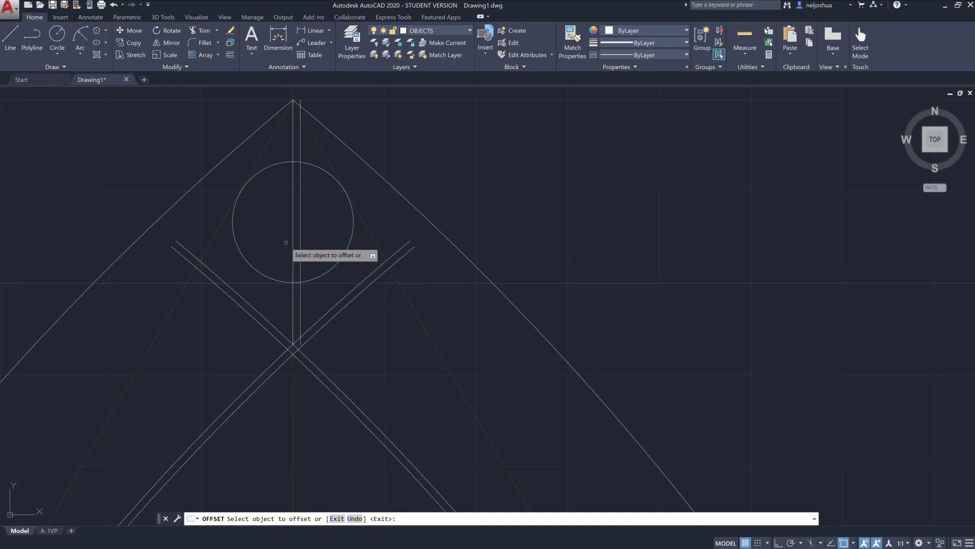
click(294, 243)
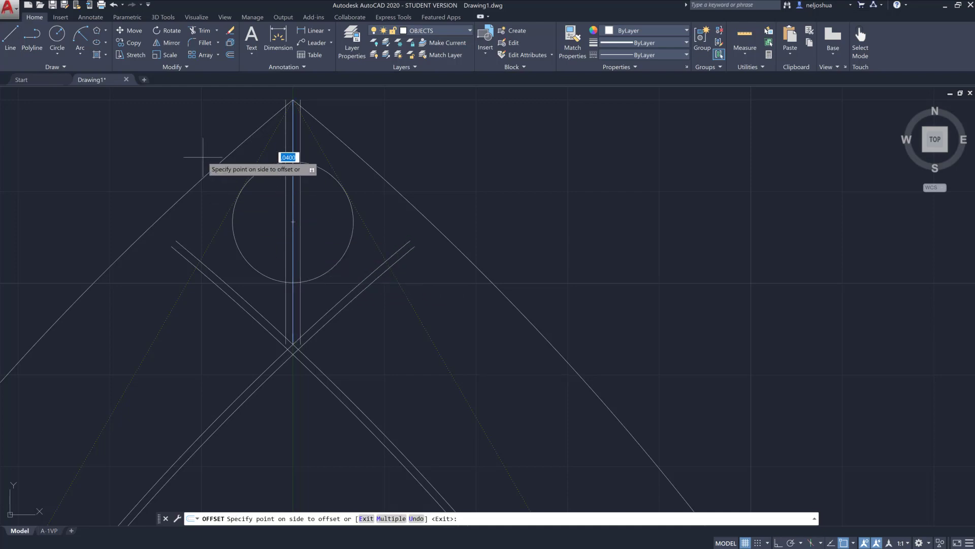
click(203, 160)
key(Return)
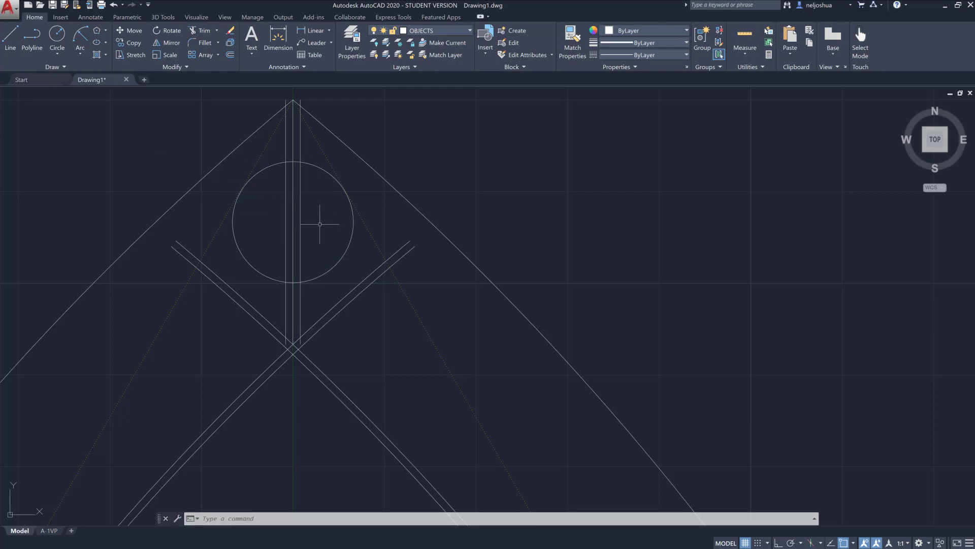
middle_drag(325, 230, 302, 139)
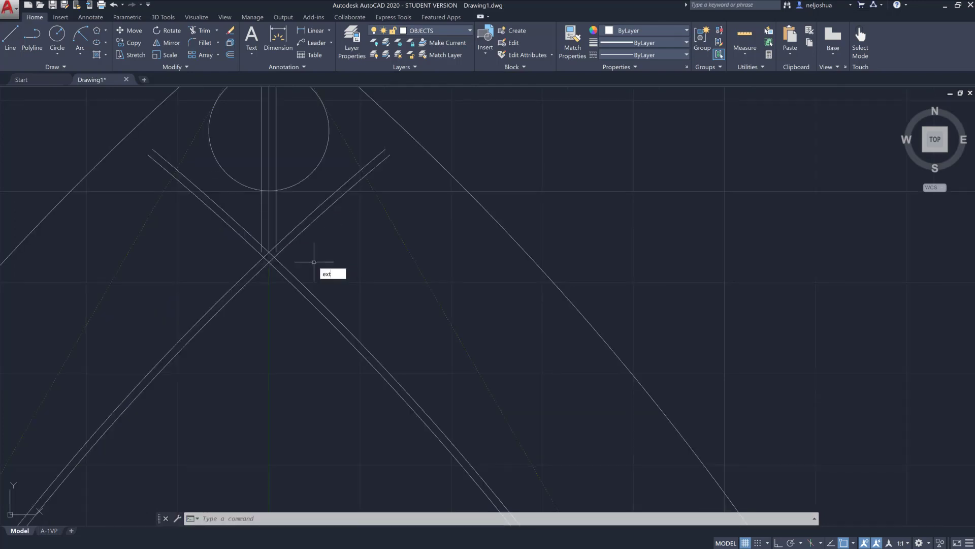
key(Return)
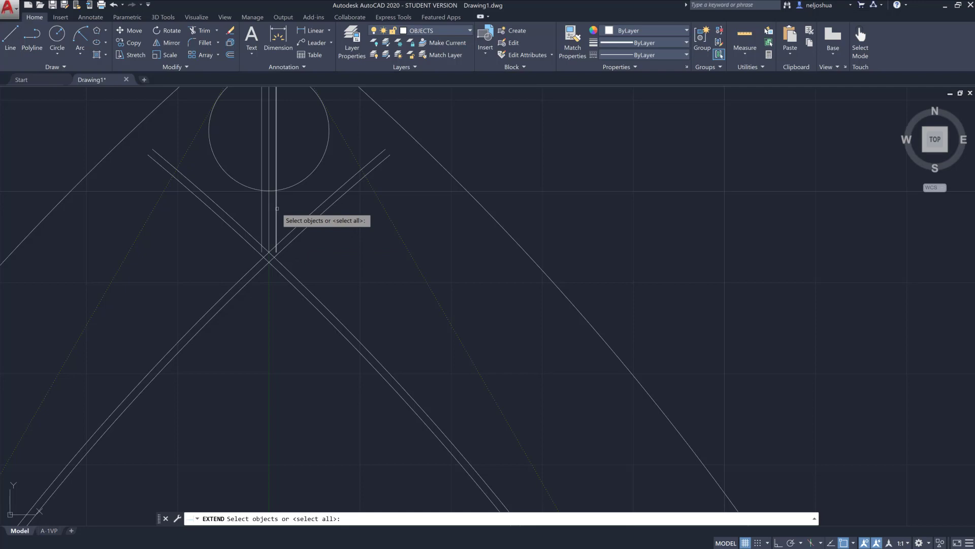
key(Escape)
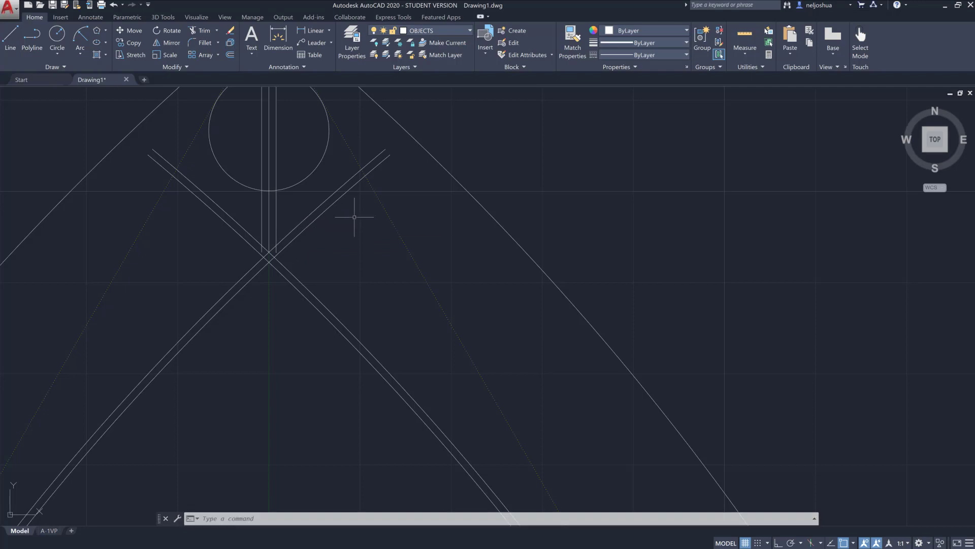
Step: Trim the outer arcs and the circle's top between the two offset vertical lines, and trim those lines inside the circle
key(Return)
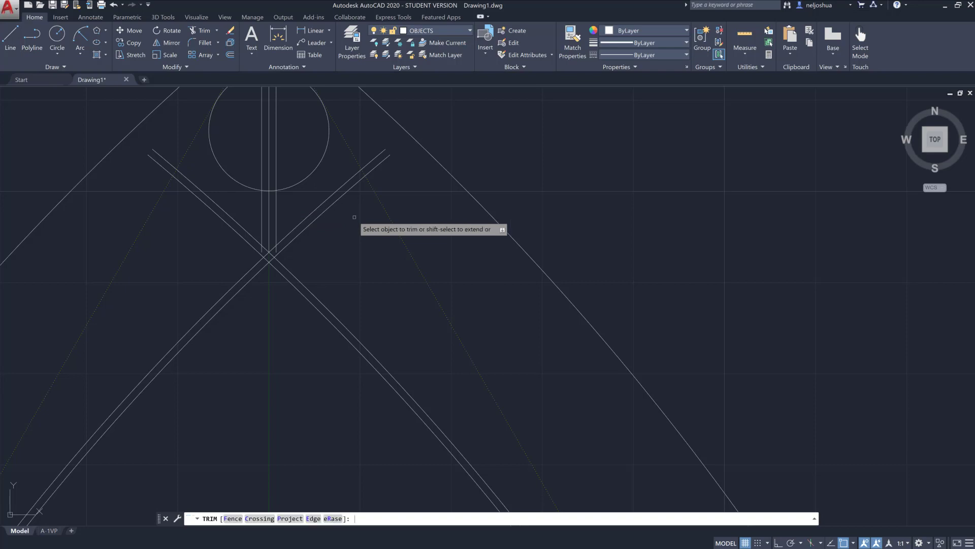
click(160, 153)
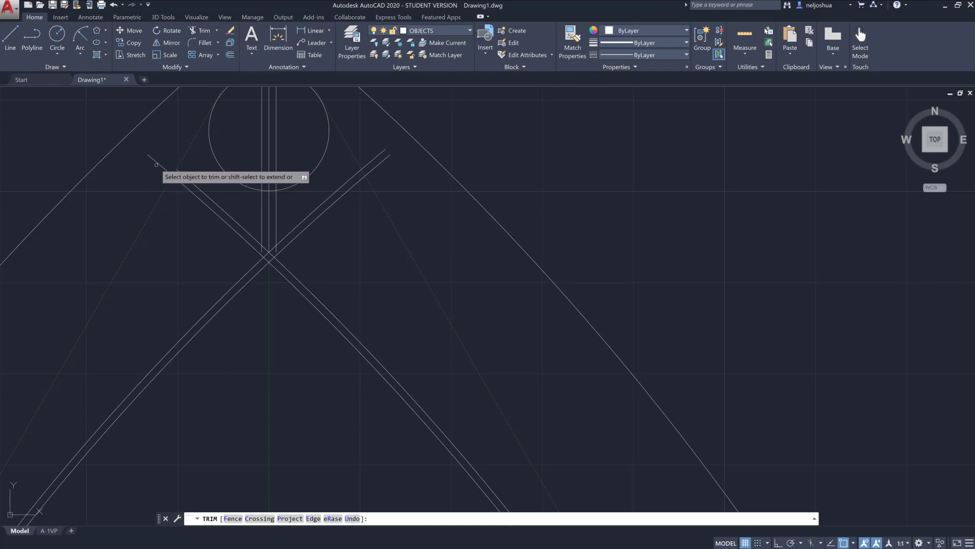
middle_drag(184, 149, 125, 271)
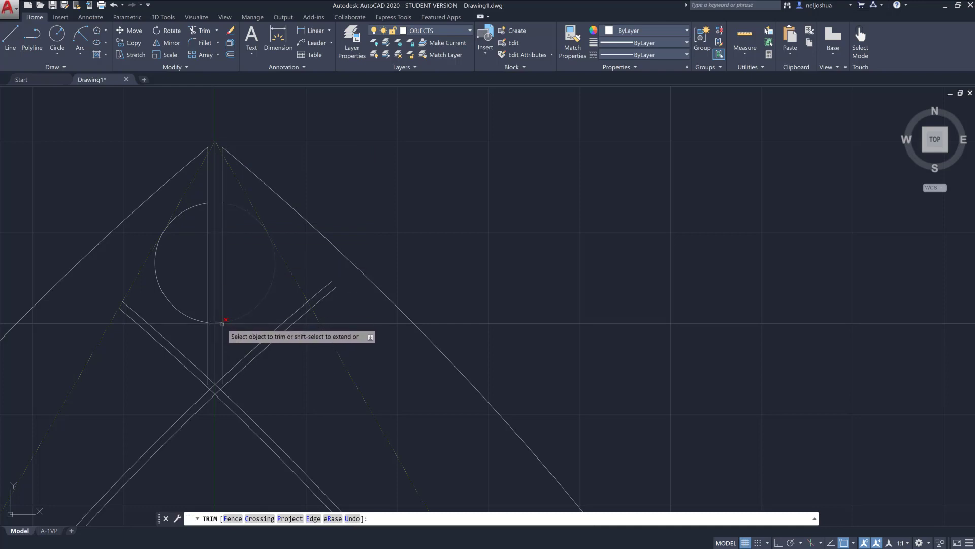
click(209, 261)
click(222, 262)
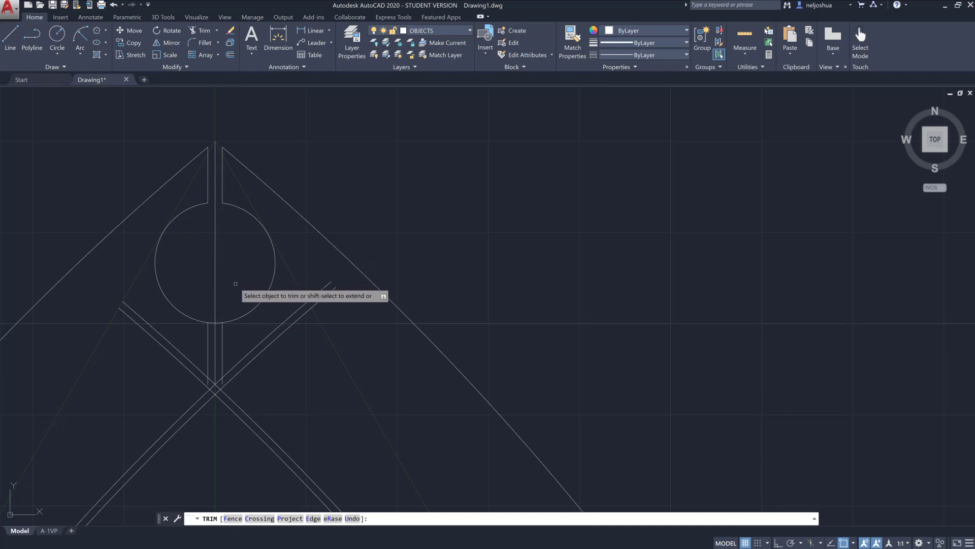
Step: Trim the overshooting ends of both inner arc pairs beyond their crossing below the circle
scroll(235, 283, up, 2)
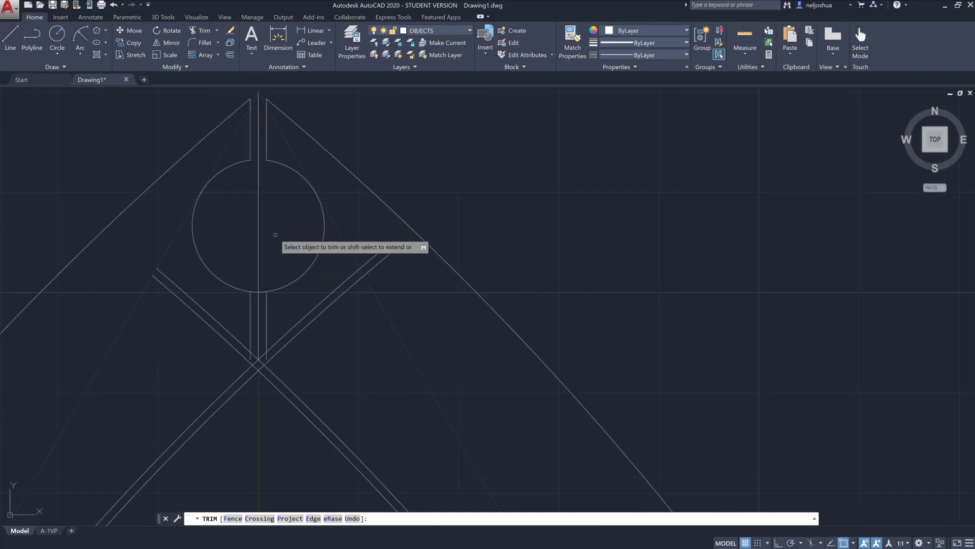
scroll(275, 234, up, 2)
middle_drag(283, 324, 276, 243)
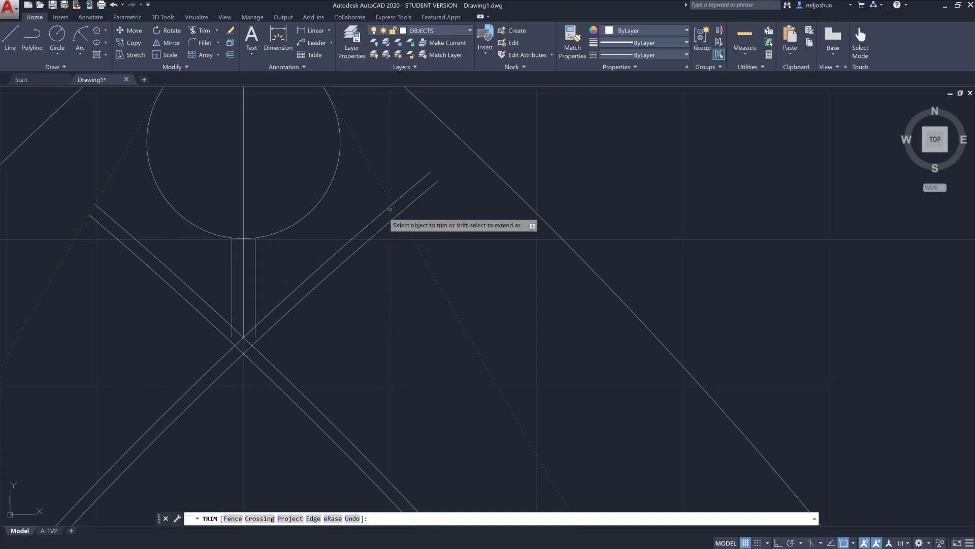
click(425, 192)
click(412, 187)
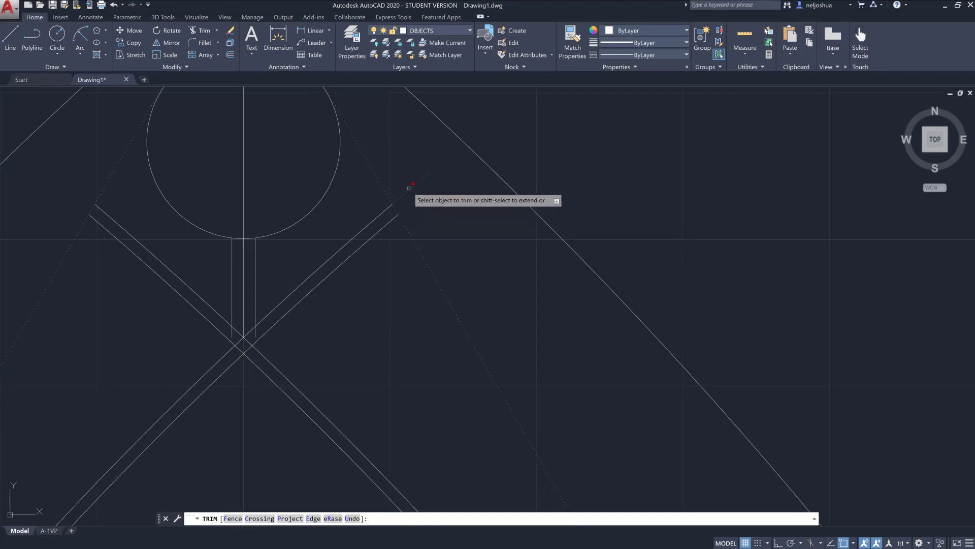
click(139, 242)
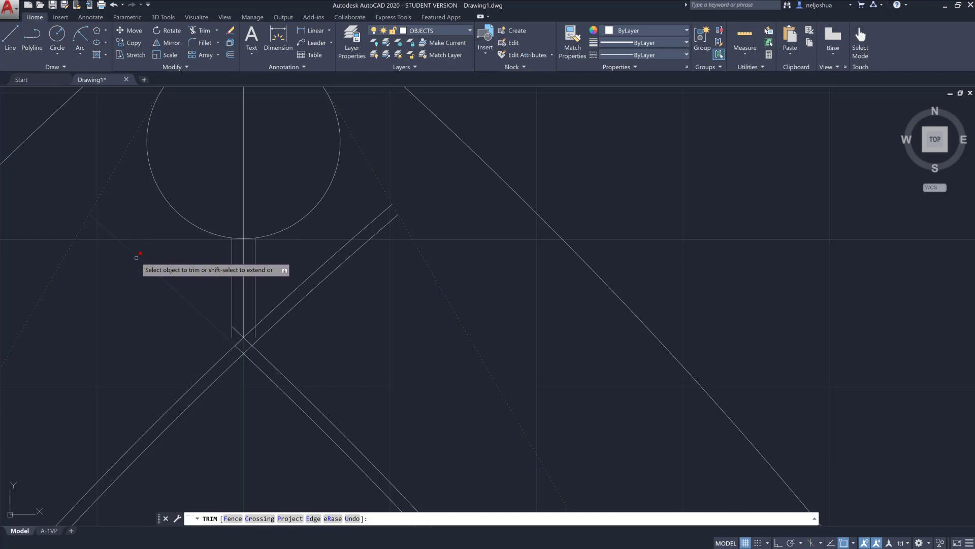
click(136, 258)
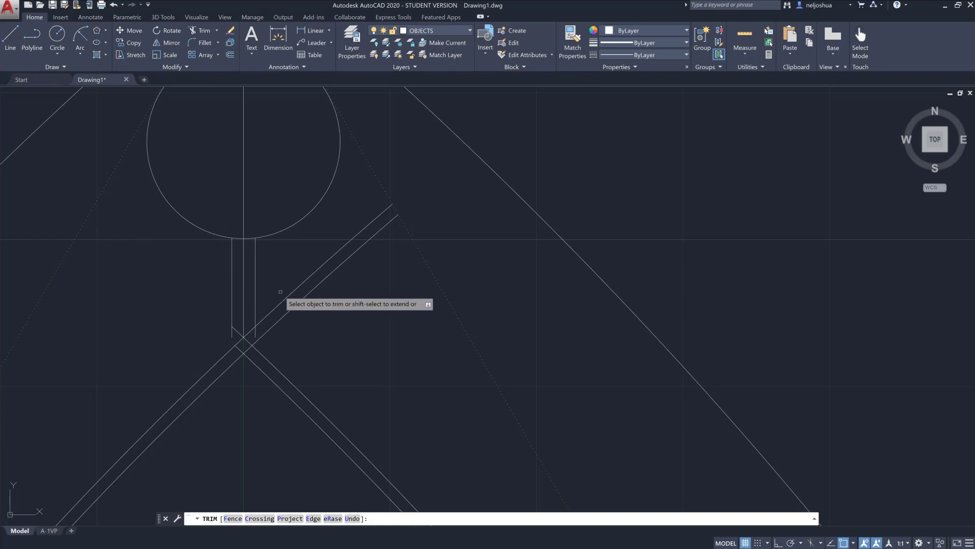
click(346, 240)
Step: Trim the short stubs at the crossing below the circle so each inner arc pair forms a clean pointed corner
middle_drag(351, 255, 361, 227)
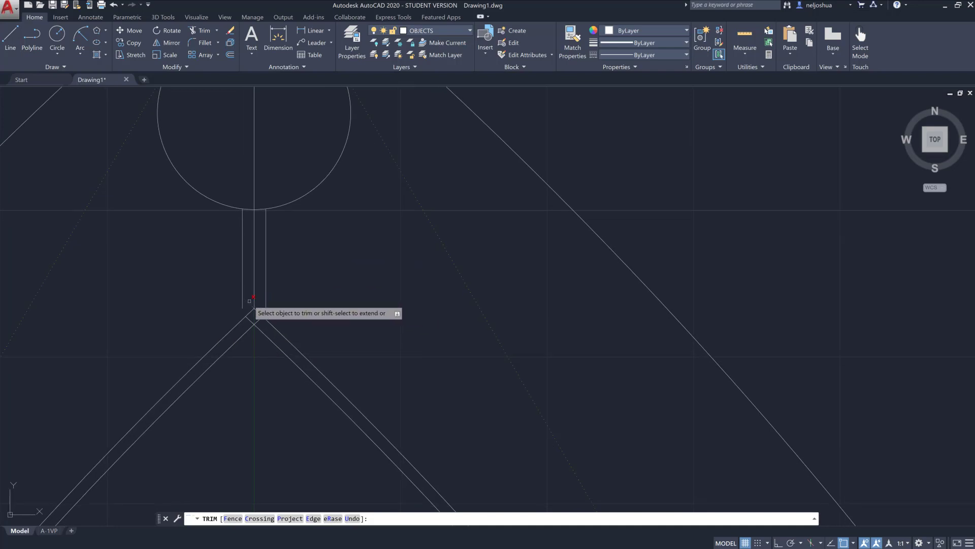
click(250, 301)
click(250, 320)
click(256, 321)
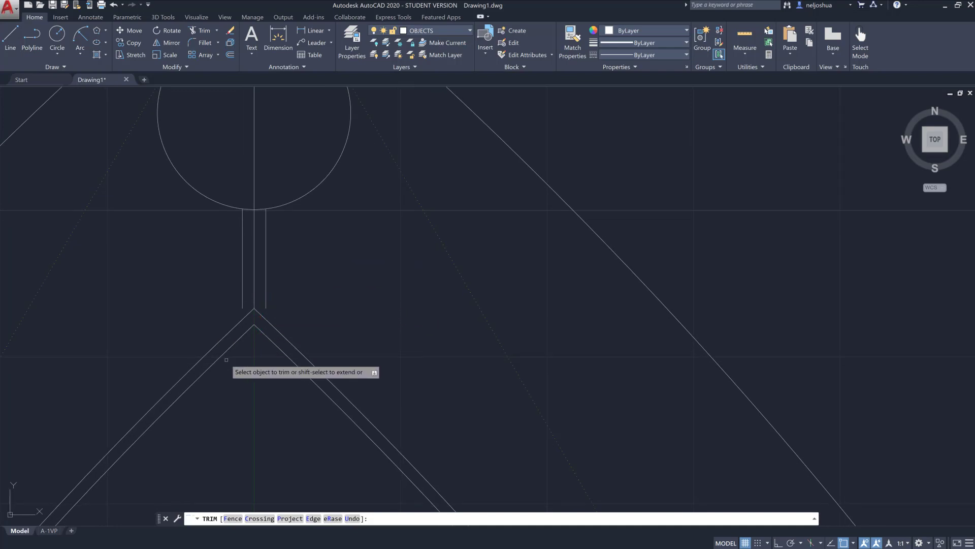
Step: Trim the circle's bottom between the two offset lines and clean up where those lines join the inner arcs
scroll(226, 359, down, 6)
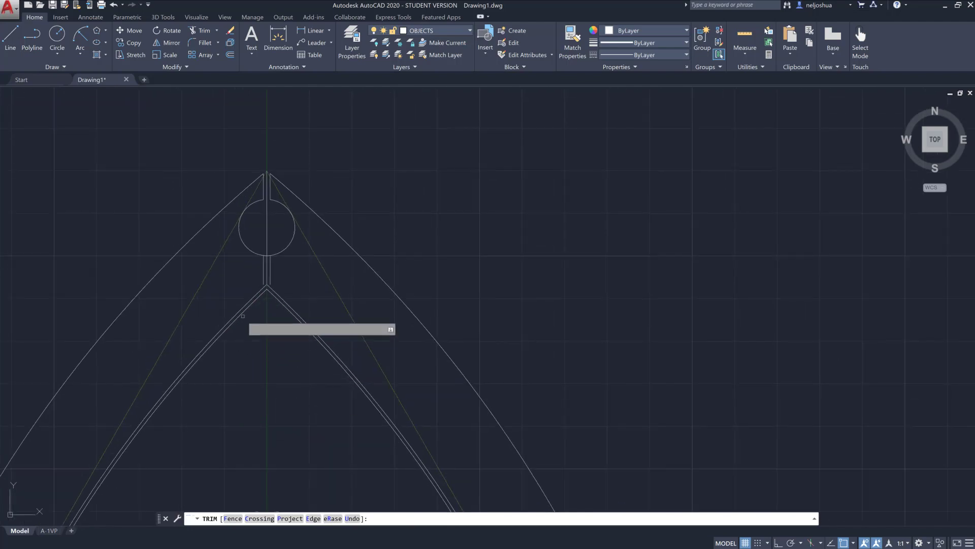
scroll(233, 351, up, 4)
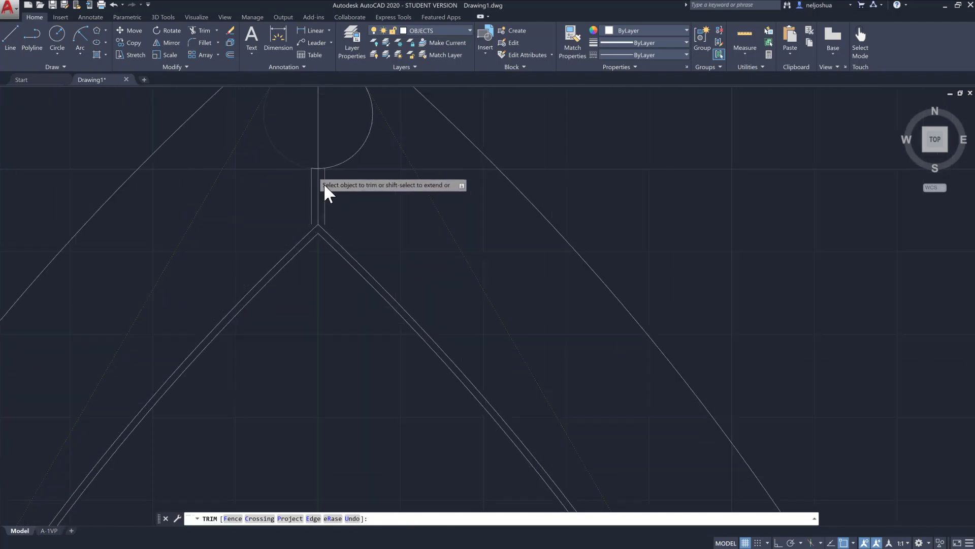
scroll(324, 186, up, 1)
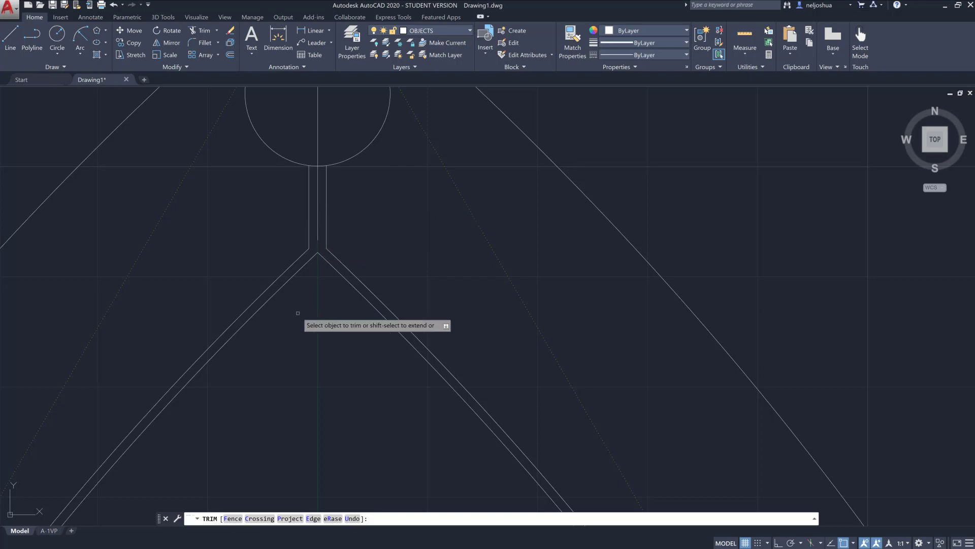
scroll(301, 317, down, 1)
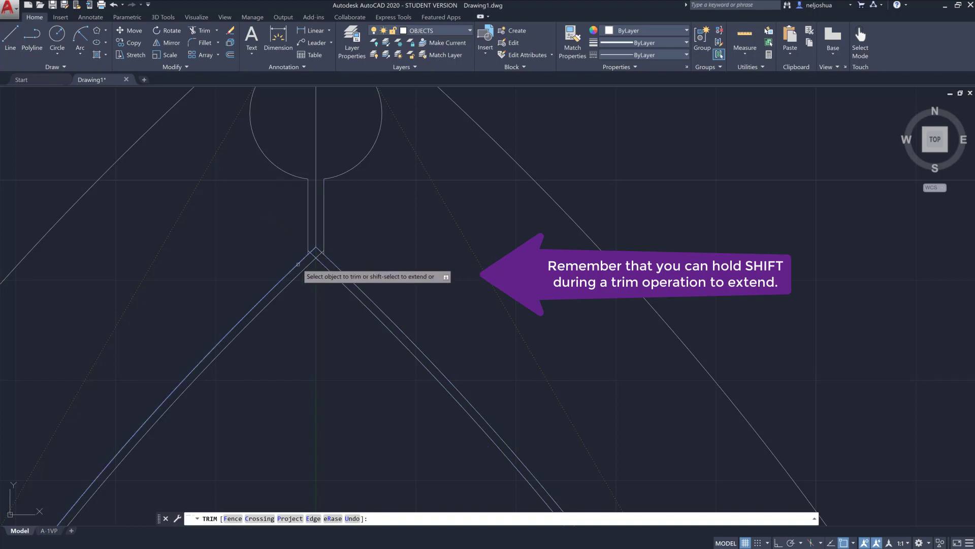
scroll(313, 259, up, 3)
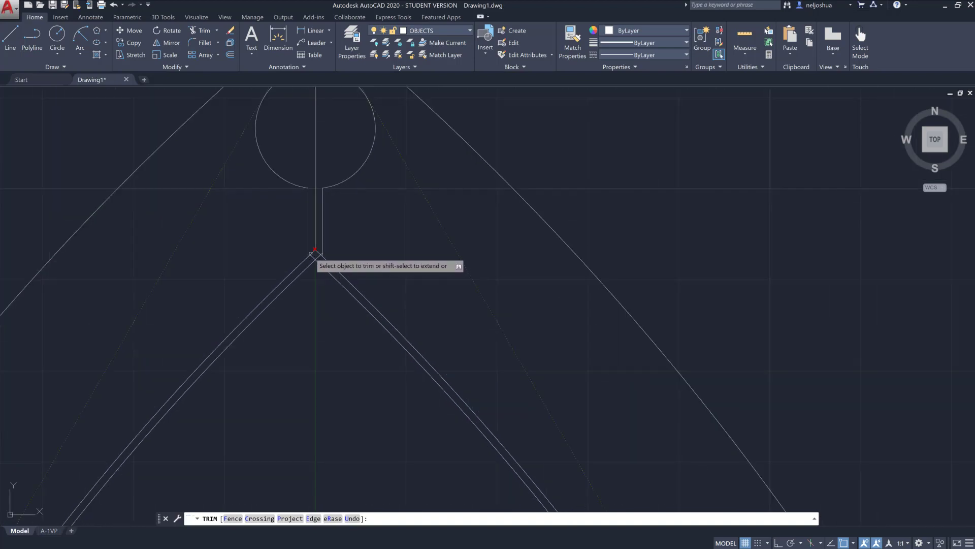
scroll(314, 253, up, 5)
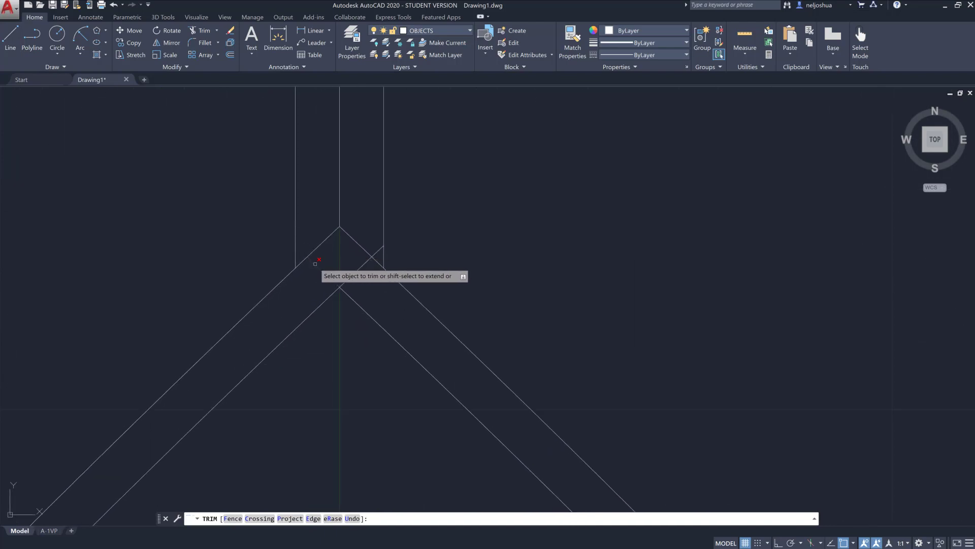
click(371, 261)
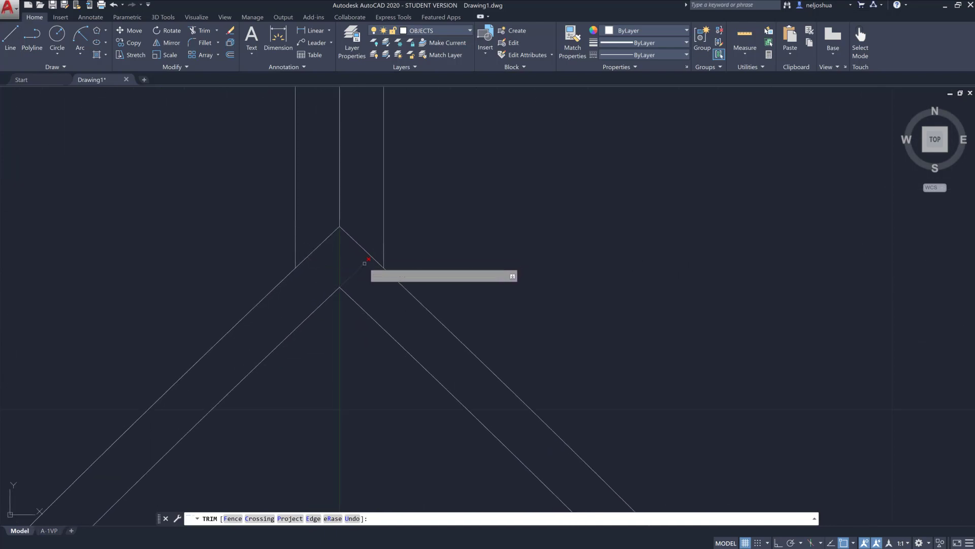
Step: Trim the overshooting ends of the double inner arcs beyond their crossing near the triangle's lower-left corner
scroll(299, 347, down, 10)
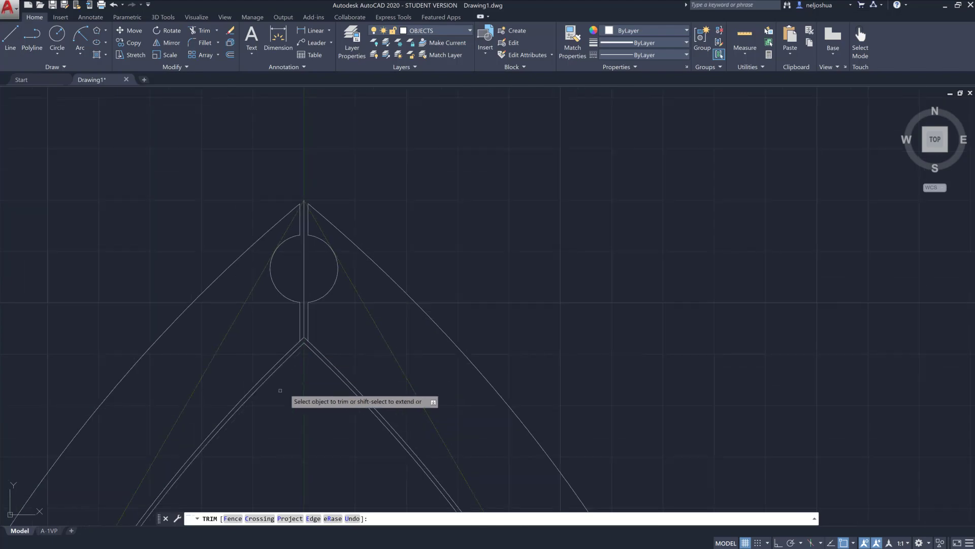
middle_drag(256, 384, 330, 233)
scroll(330, 239, down, 3)
scroll(254, 386, up, 4)
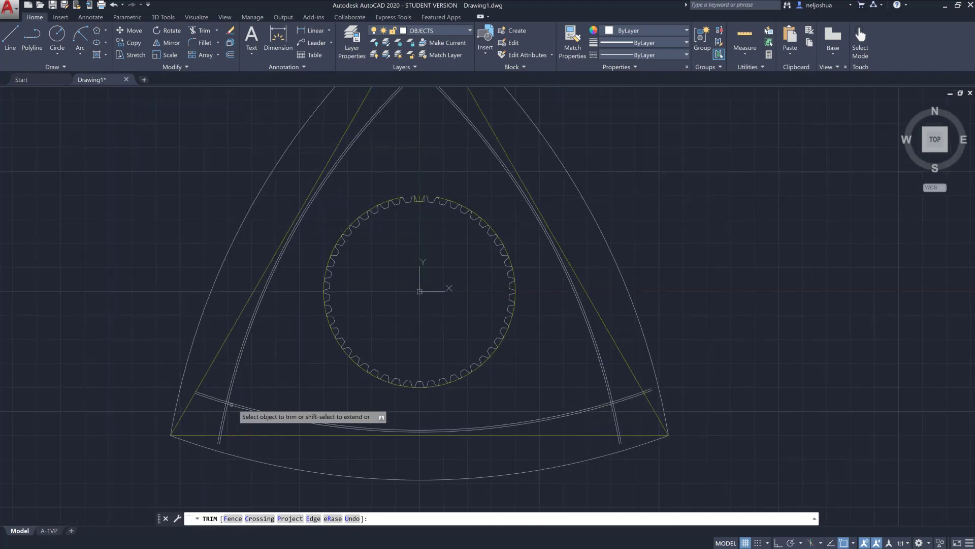
scroll(224, 401, up, 2)
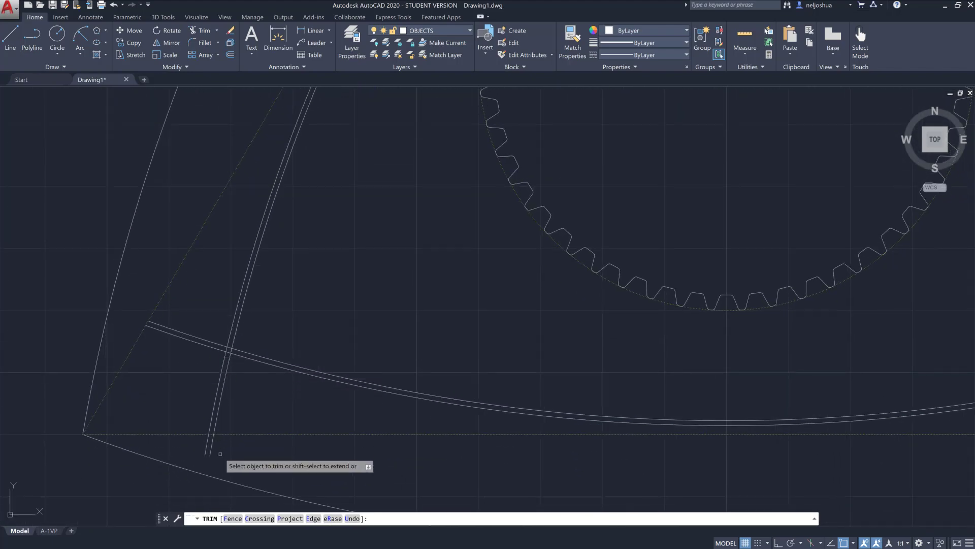
click(208, 446)
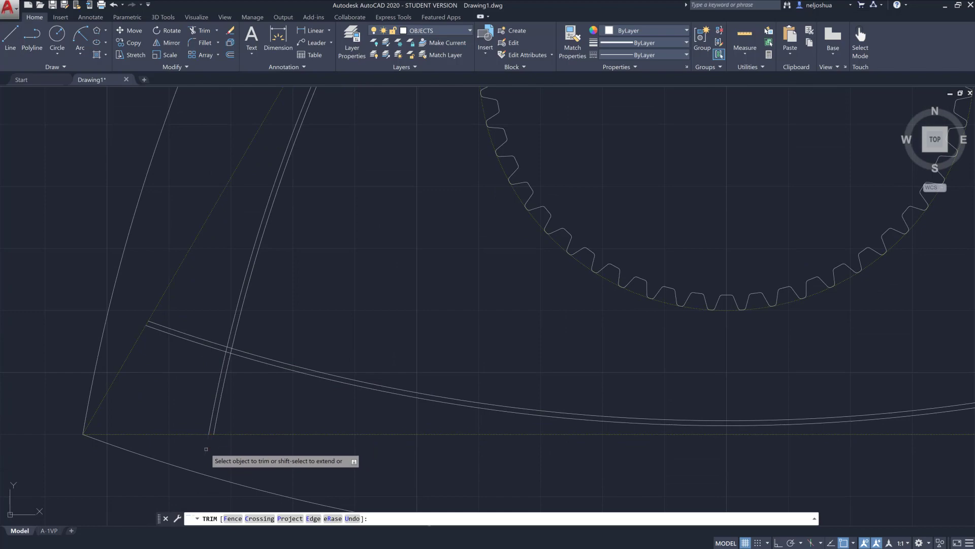
click(218, 419)
click(209, 409)
click(200, 364)
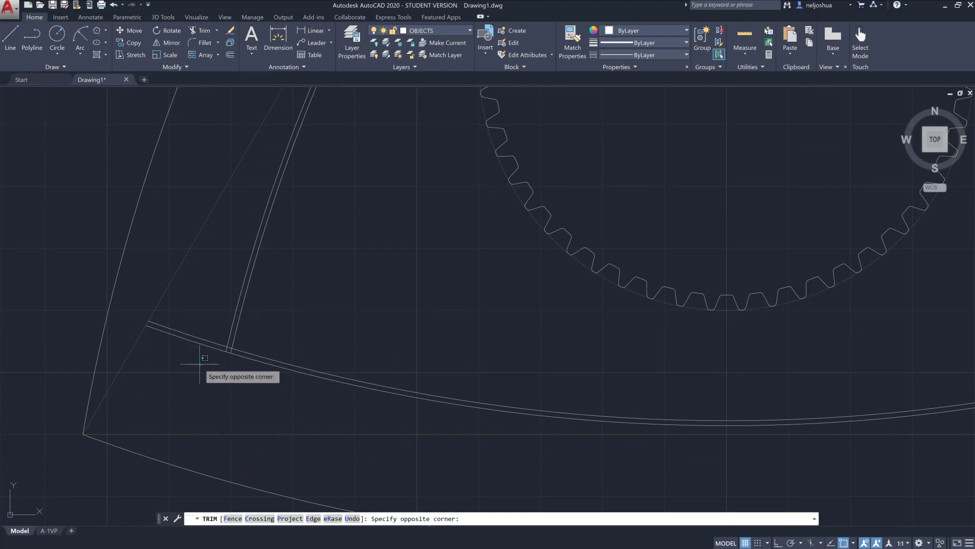
click(177, 320)
Step: Trim the remaining bottom arc ends and stubs at the lower-left crossing so the double inner arcs meet in a clean corner
scroll(226, 349, down, 2)
scroll(233, 349, up, 3)
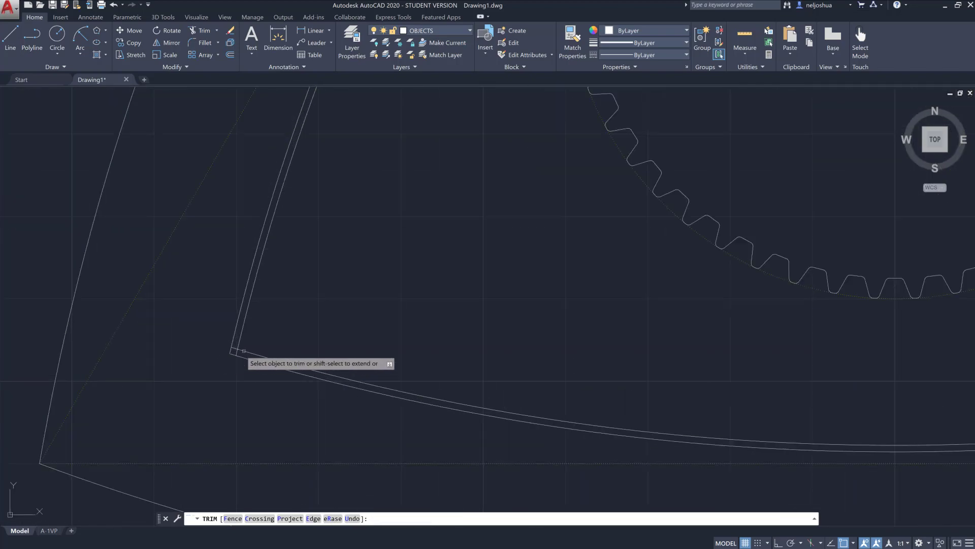
click(238, 351)
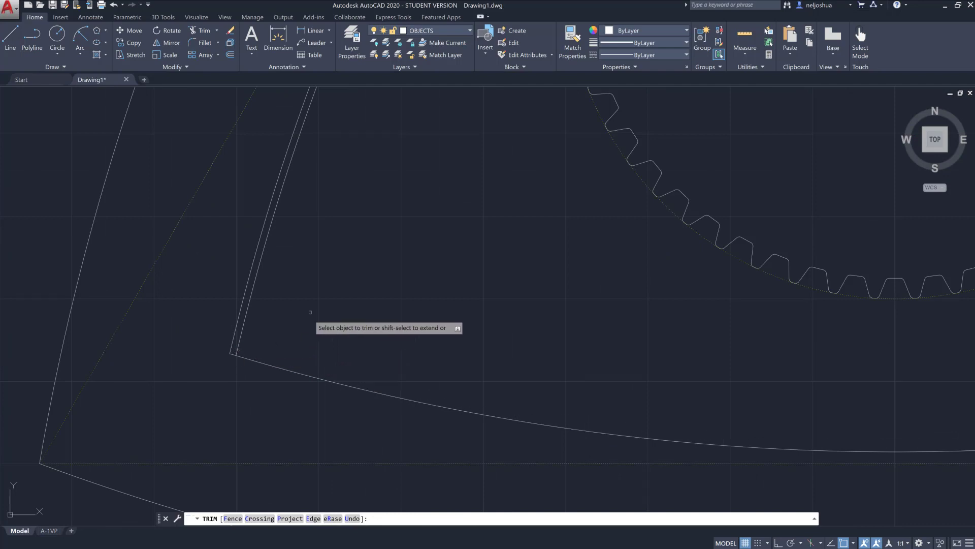
key(ctrl+z)
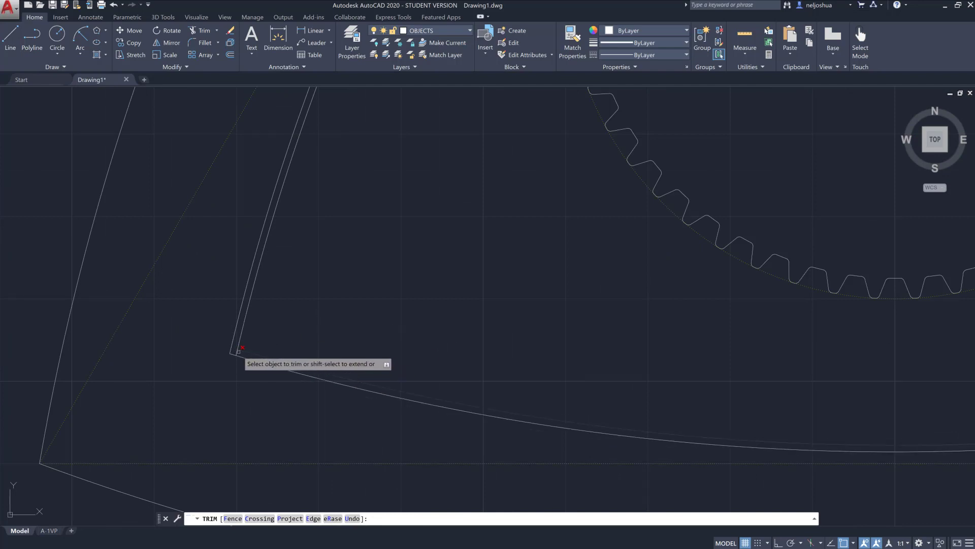
click(237, 352)
scroll(330, 306, down, 5)
middle_drag(327, 270, 237, 412)
middle_drag(346, 254, 240, 399)
middle_drag(308, 256, 232, 329)
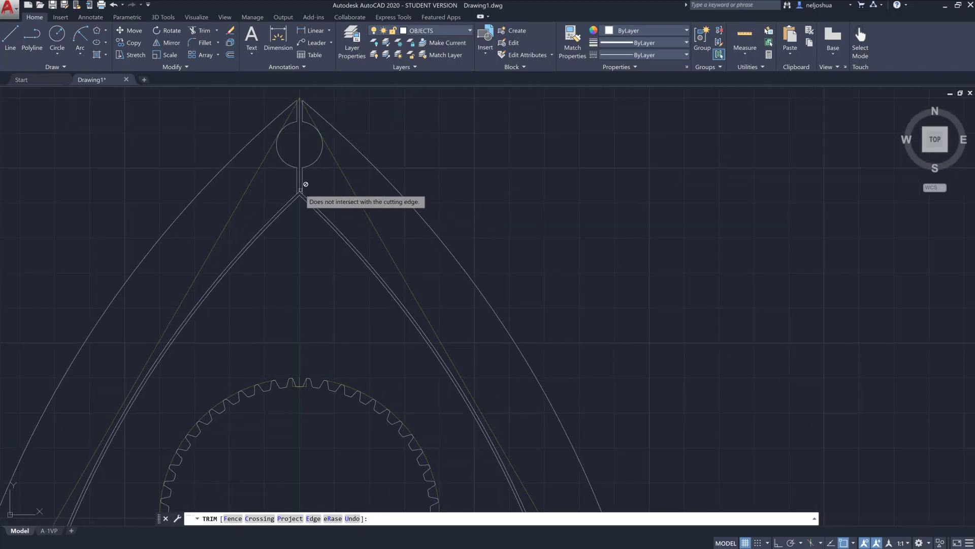
Step: Move the vertical centre line running through the top corner's circle and slot onto the construction triangle's layer
scroll(287, 174, up, 5)
middle_drag(306, 161, 306, 308)
scroll(300, 235, up, 2)
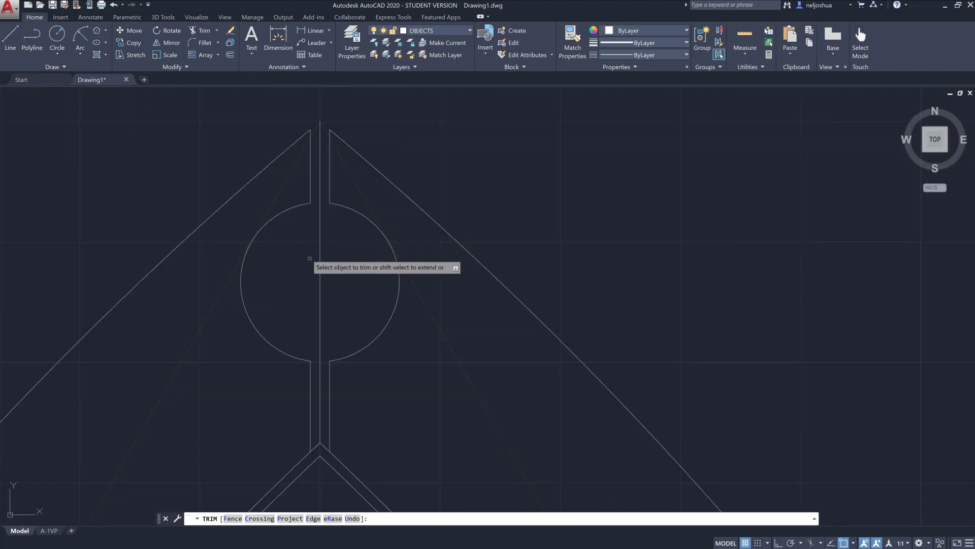
key(Escape)
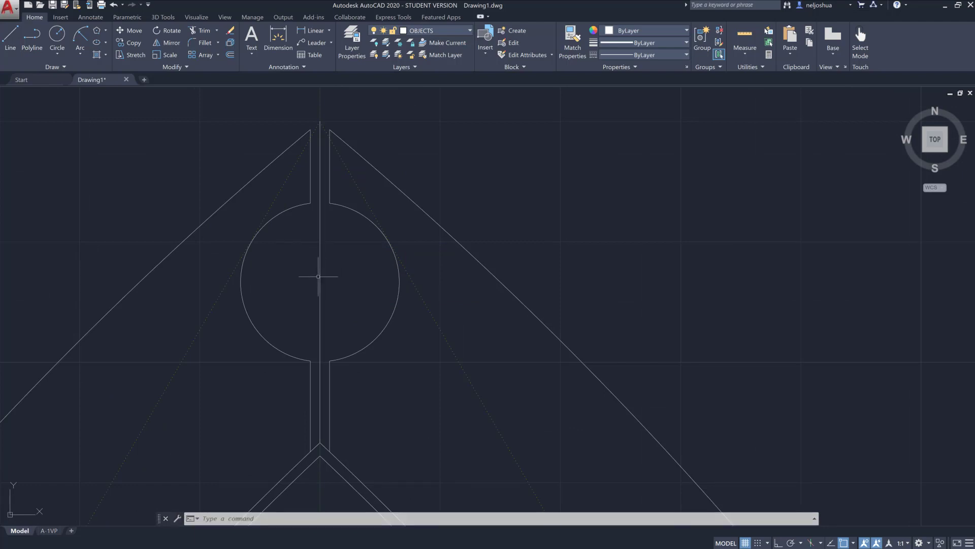
click(412, 30)
click(425, 75)
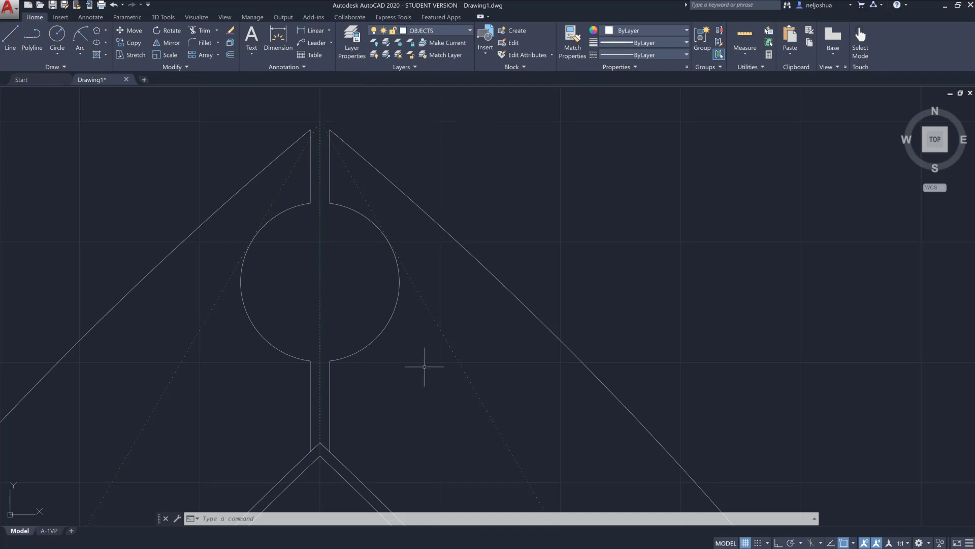
Step: Delete the right and bottom pairs of inner arcs crossing at the lower-right corner, keeping only the left pair
scroll(367, 377, down, 6)
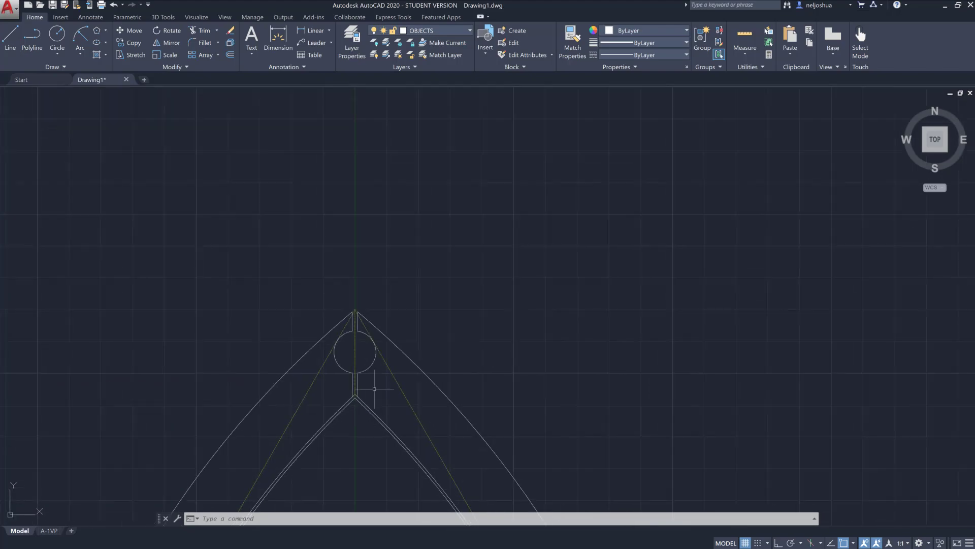
middle_drag(338, 348, 317, 226)
scroll(317, 225, down, 1)
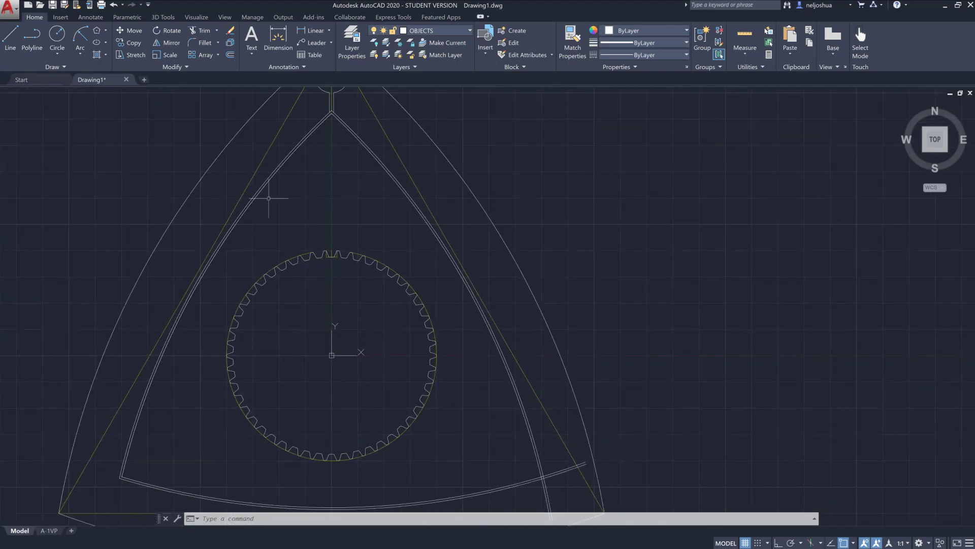
scroll(293, 231, down, 1)
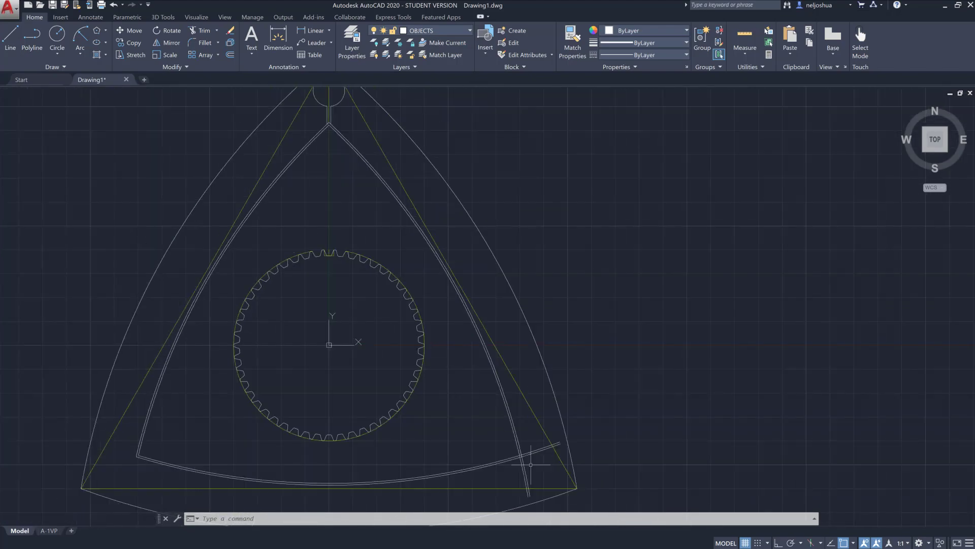
click(530, 464)
click(508, 455)
key(Delete)
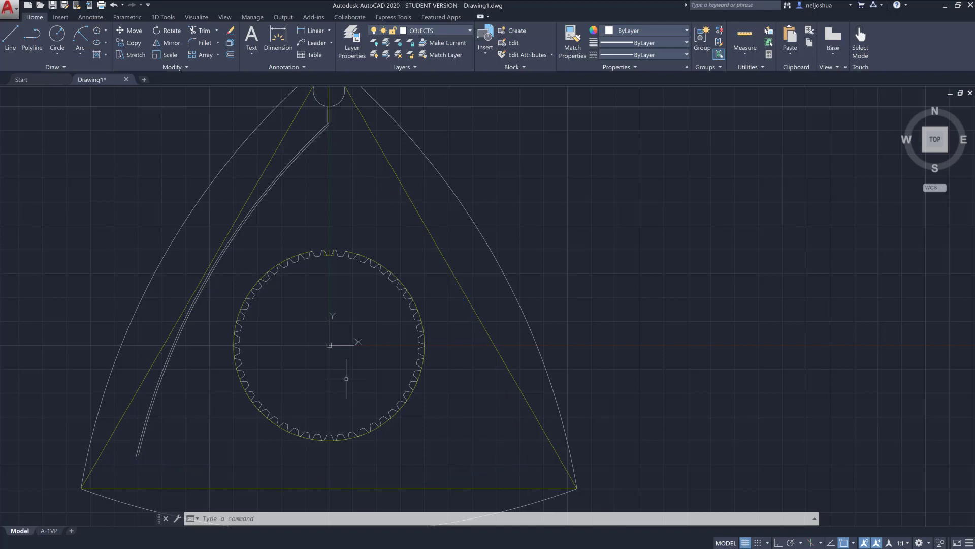
Step: Draw a short line from the midpoint of the left outer arc to the midpoint of the triangle's left side
middle_drag(324, 154, 326, 208)
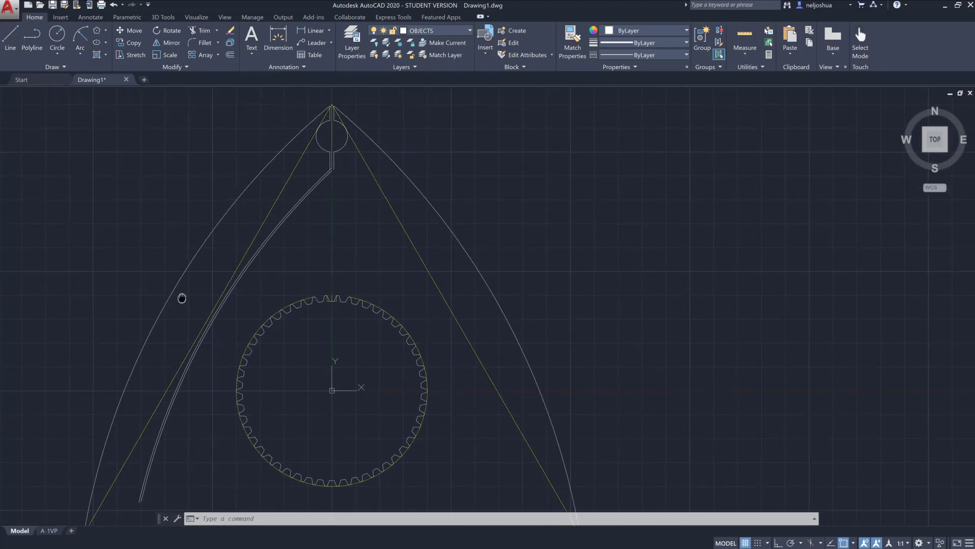
scroll(229, 249, up, 3)
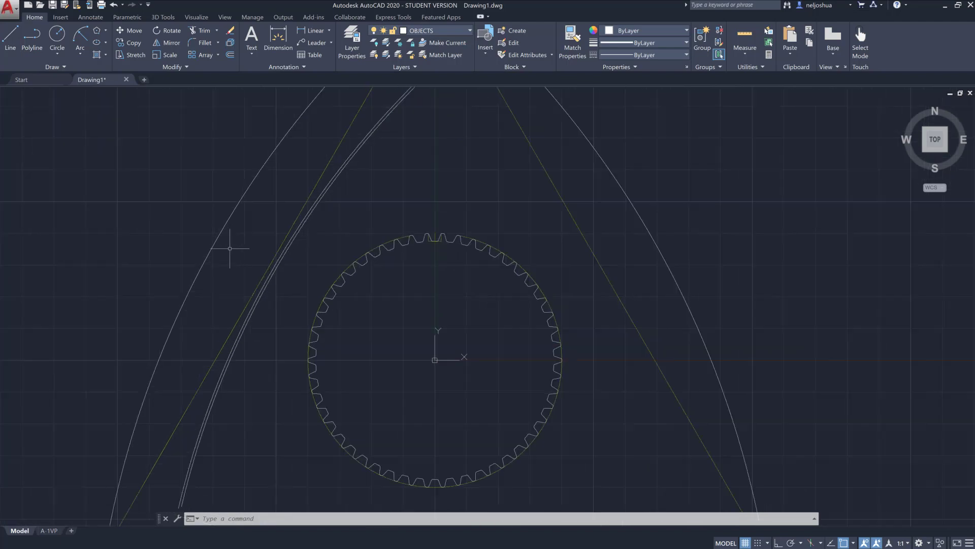
click(12, 44)
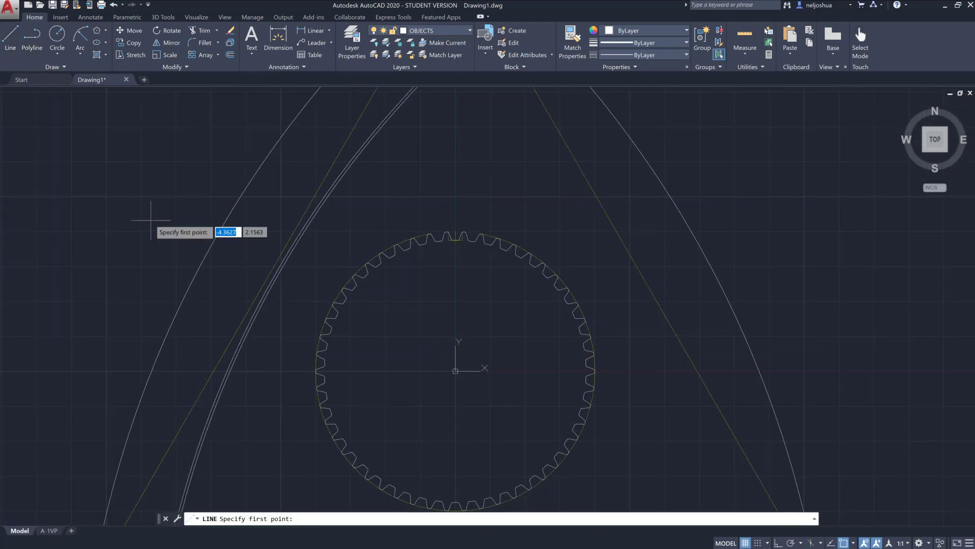
click(217, 235)
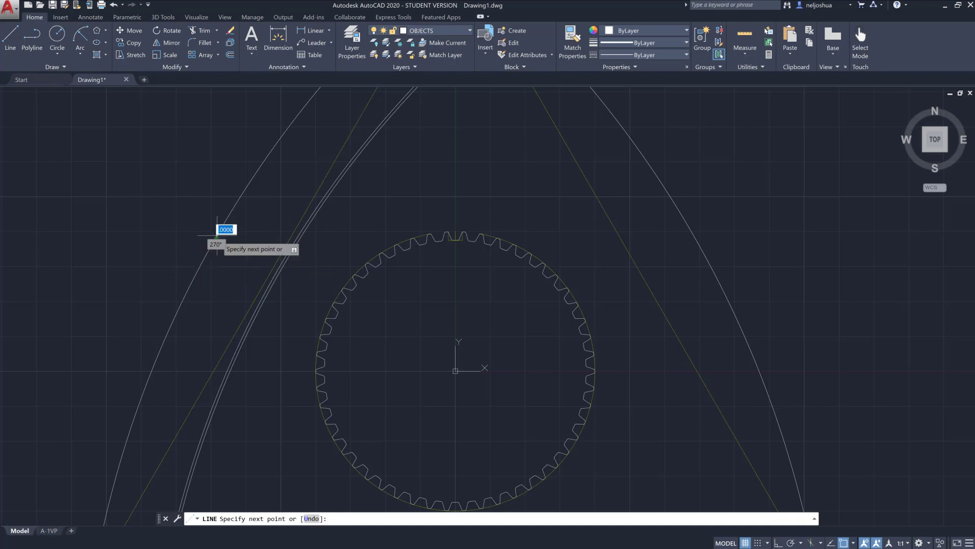
click(274, 266)
key(Return)
Step: Offset the left outer arc 0.5 inward, toward the gear
scroll(230, 239, up, 3)
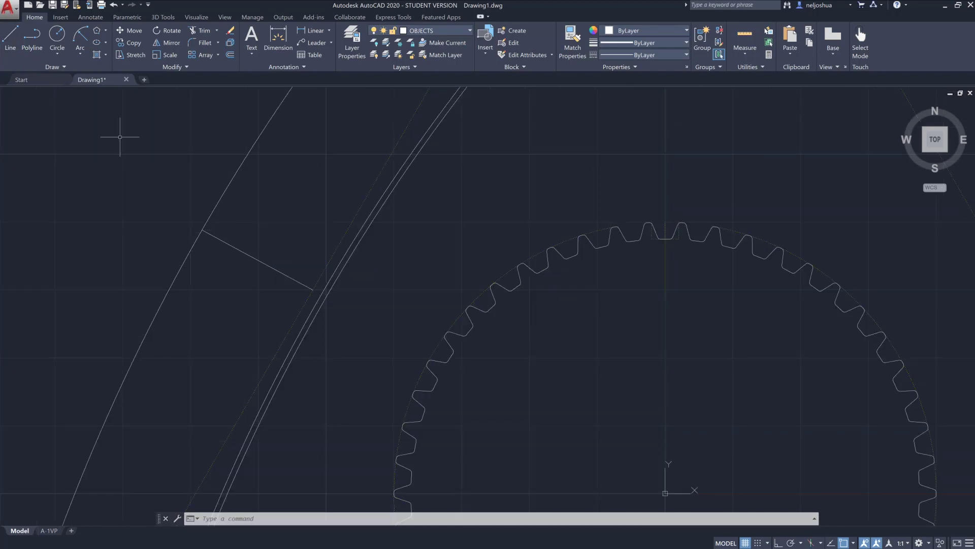
text(offset)
key(Return)
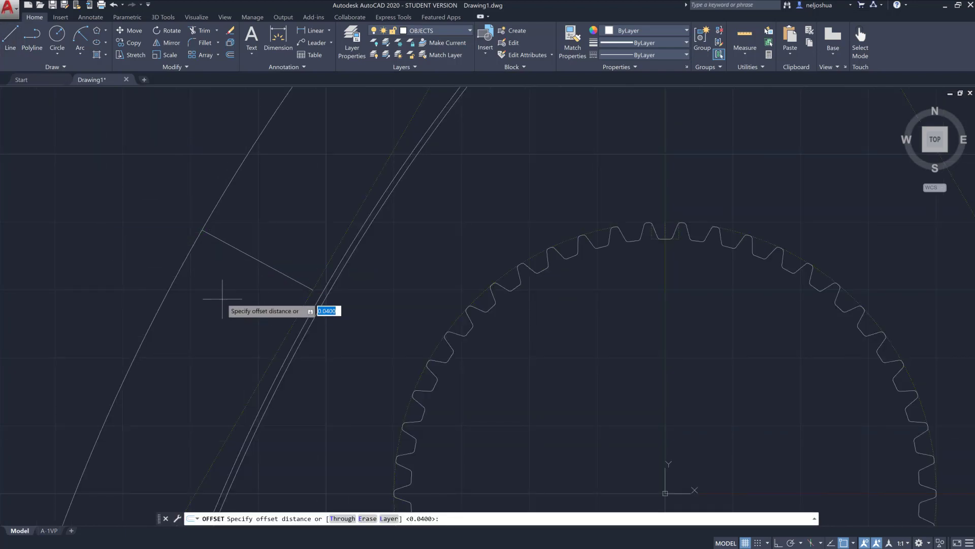
key(Return)
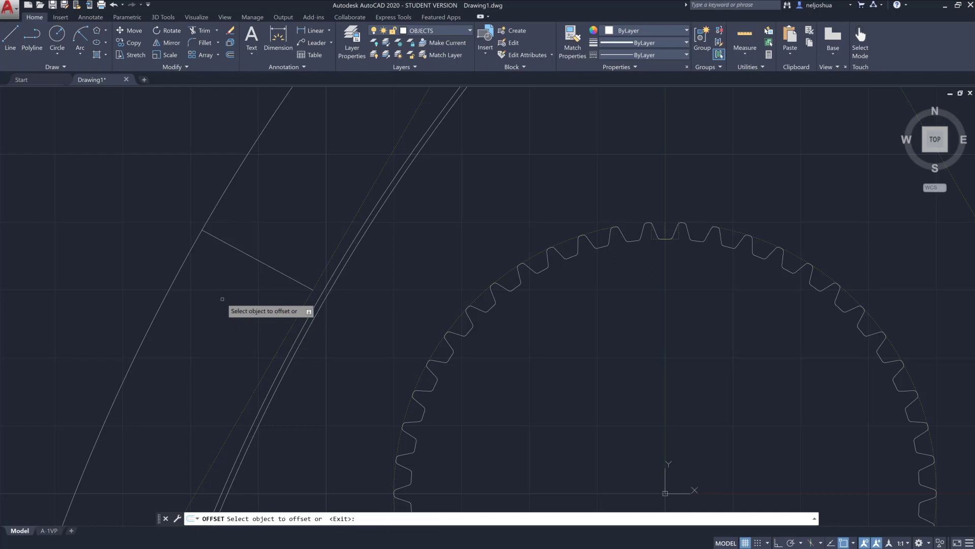
click(192, 249)
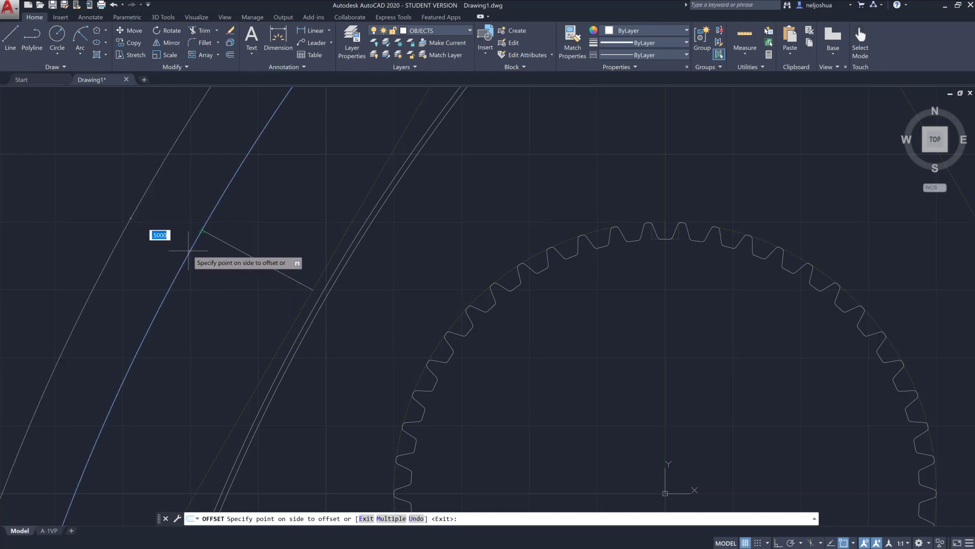
click(223, 284)
key(Return)
scroll(252, 298, down, 4)
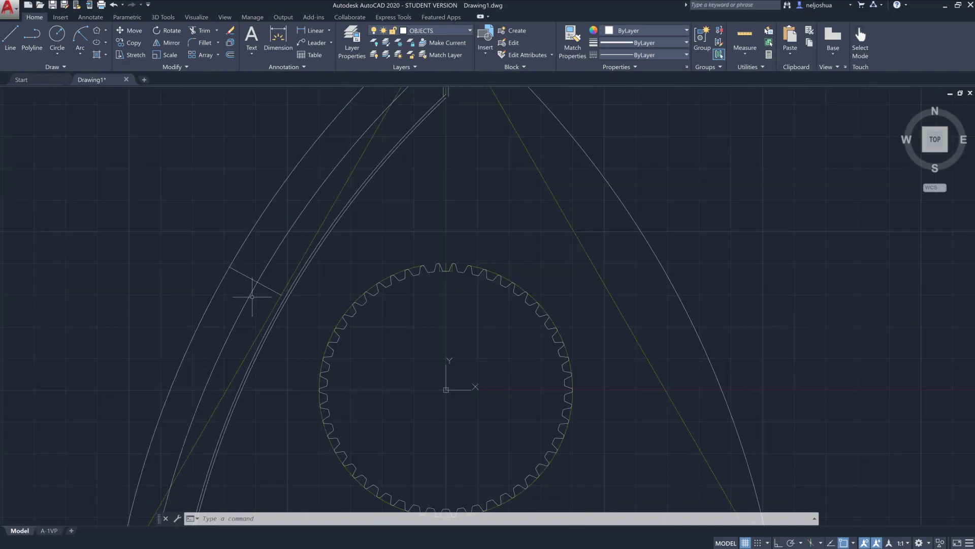
middle_drag(236, 314, 193, 316)
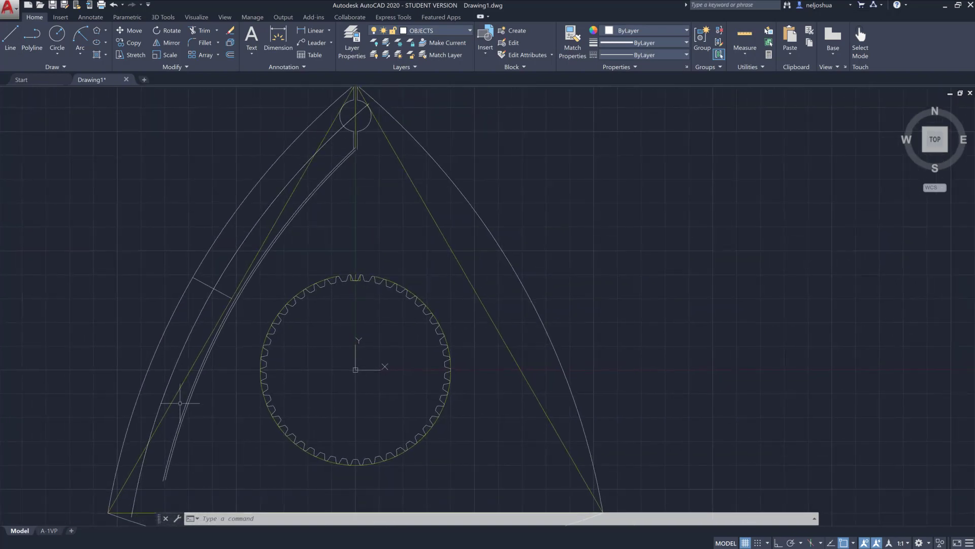
scroll(204, 282, up, 4)
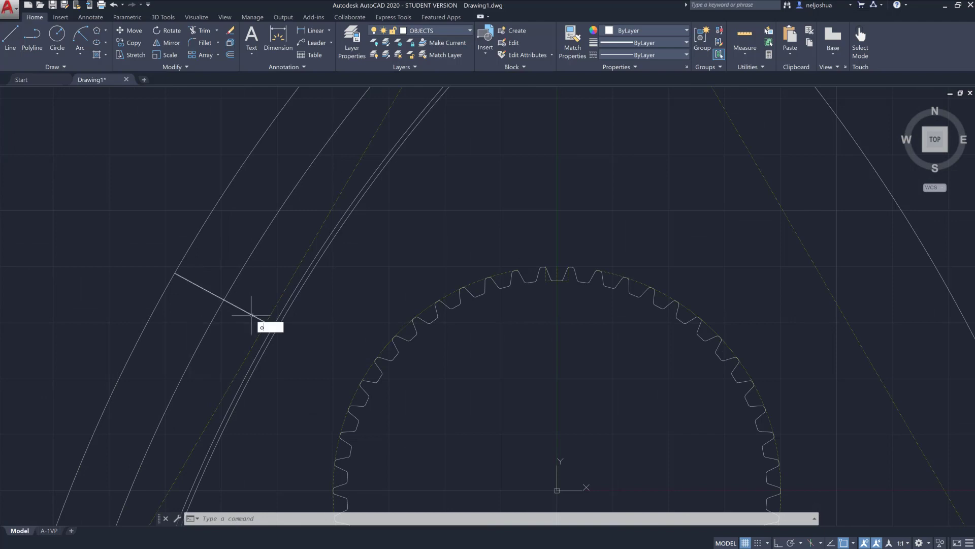
text(t)
key(Return)
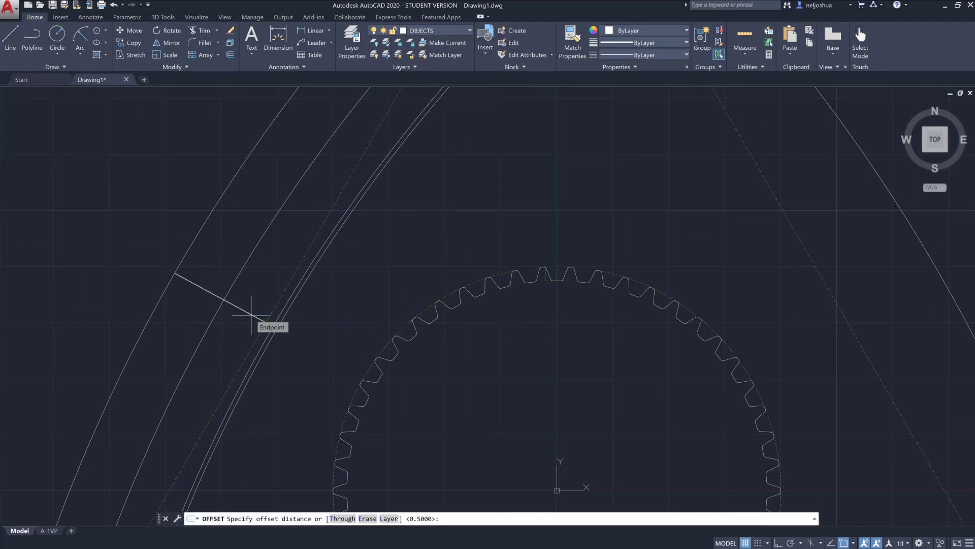
text(2)
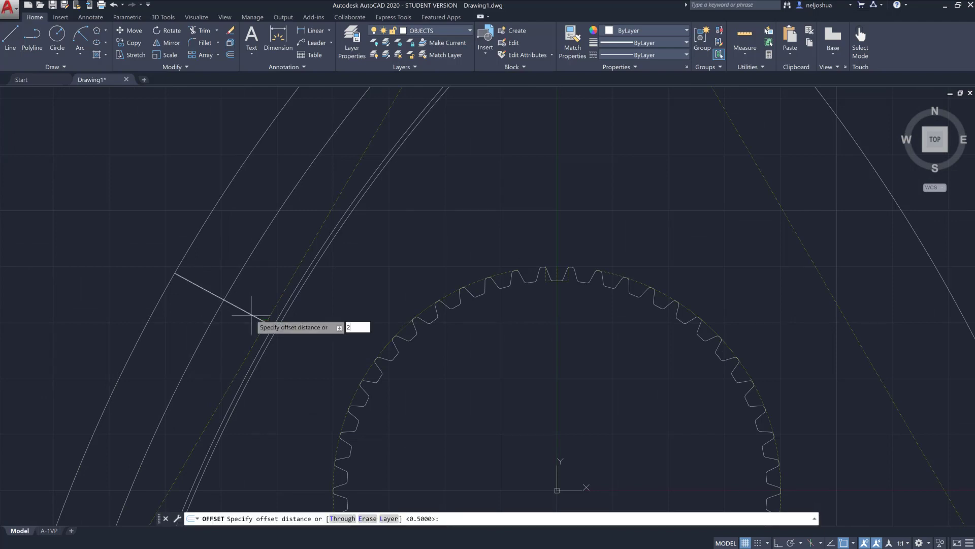
key(Return)
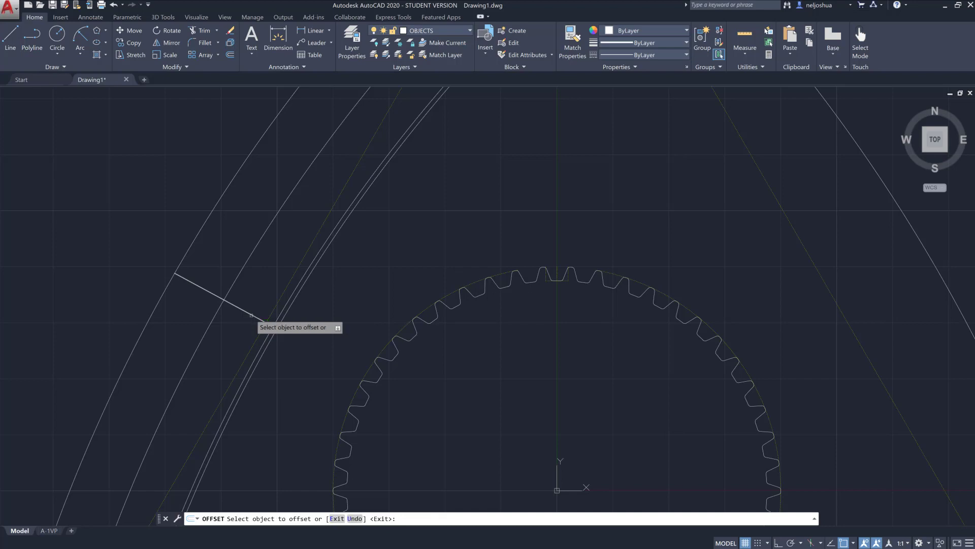
click(223, 300)
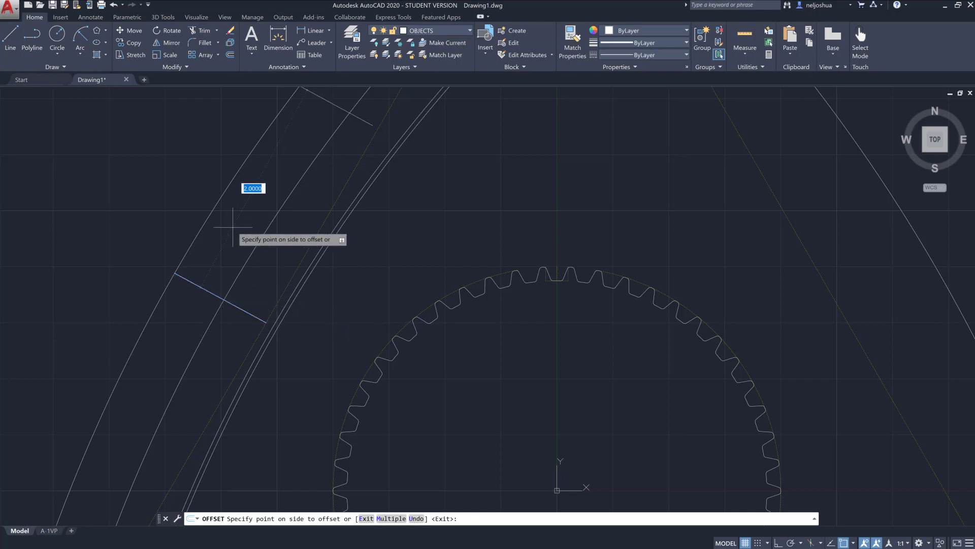
key(Escape)
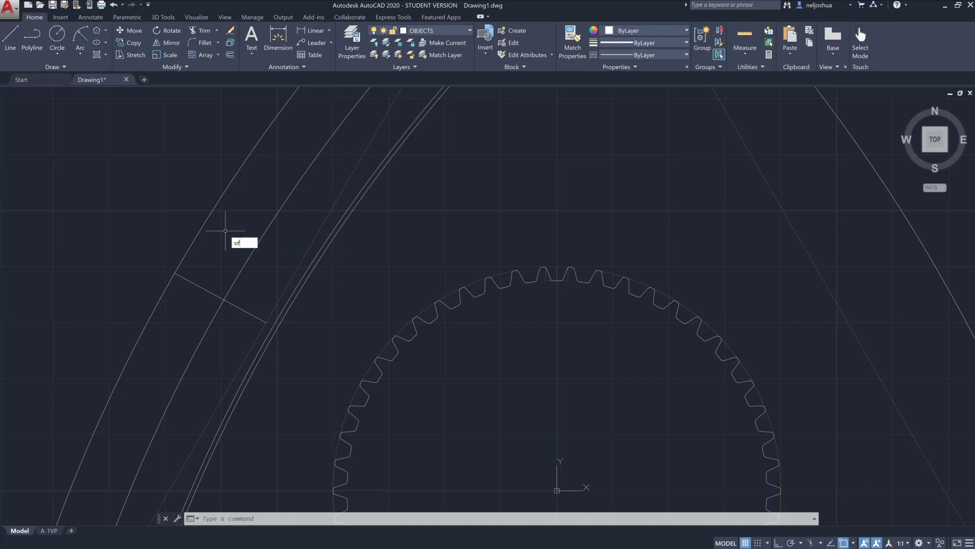
Step: Offset the short cross line between the left outer arc and the triangle by the same distance above and below
key(Return)
key(Return)
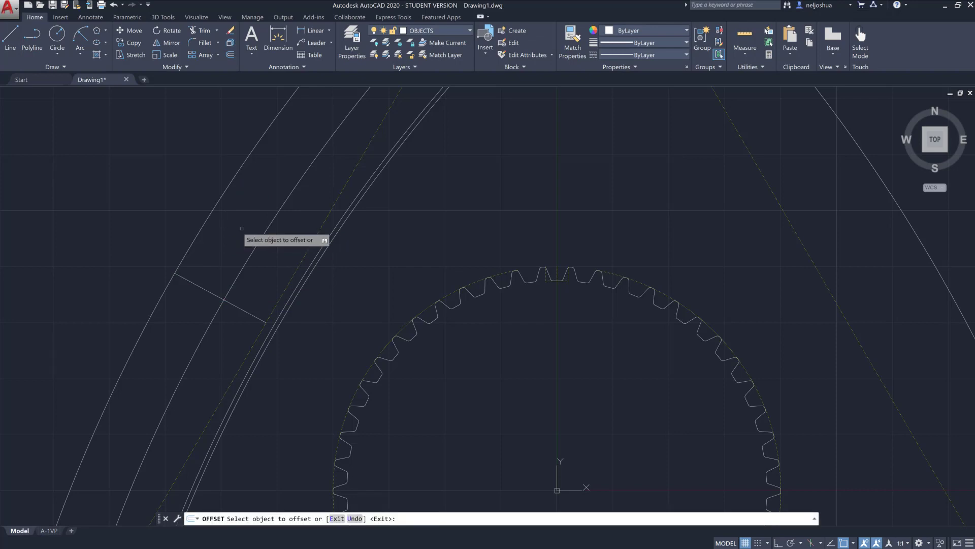
click(198, 284)
click(197, 284)
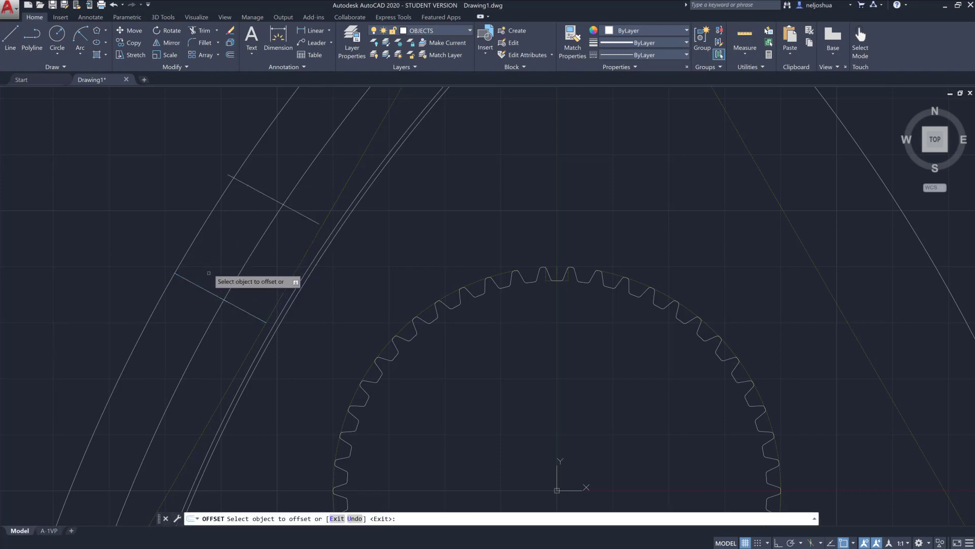
click(196, 287)
click(181, 333)
key(Return)
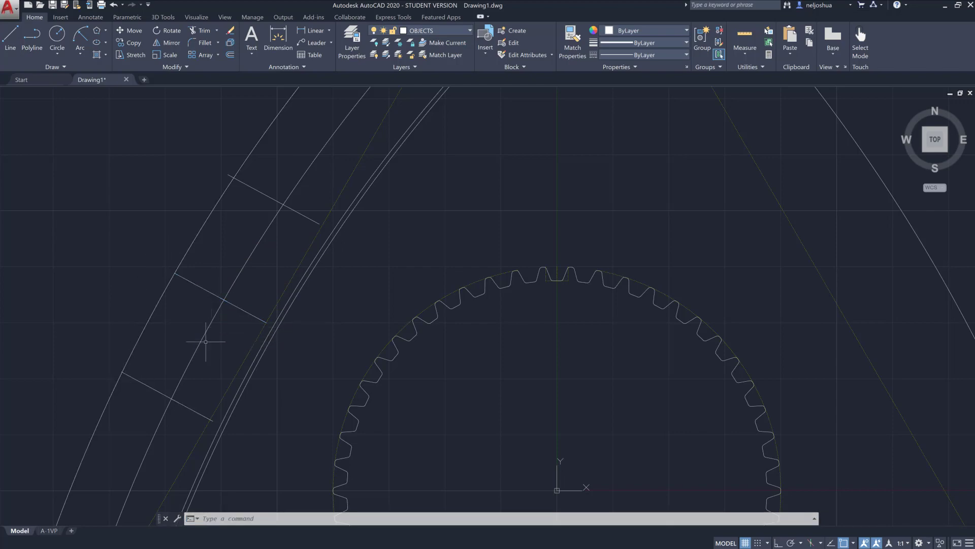
scroll(257, 253, down, 5)
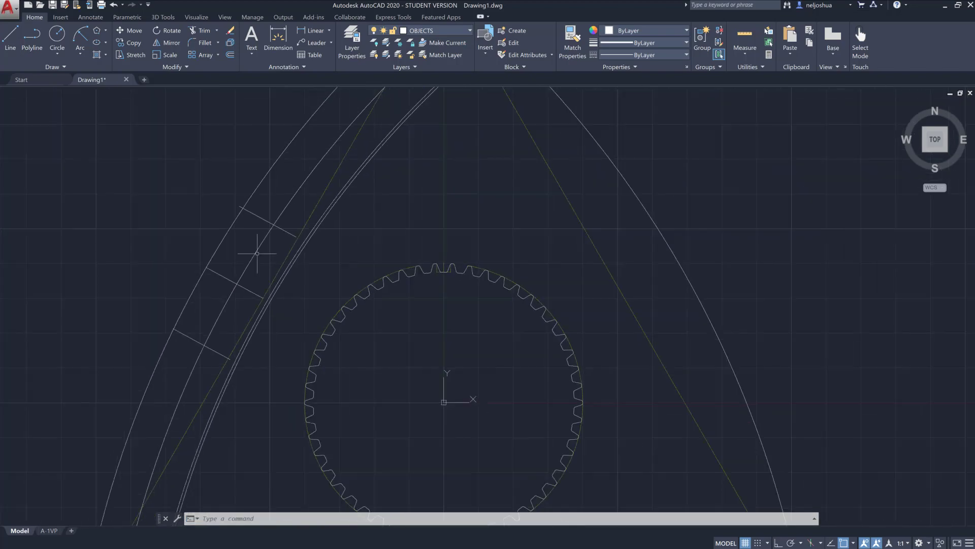
scroll(257, 253, down, 1)
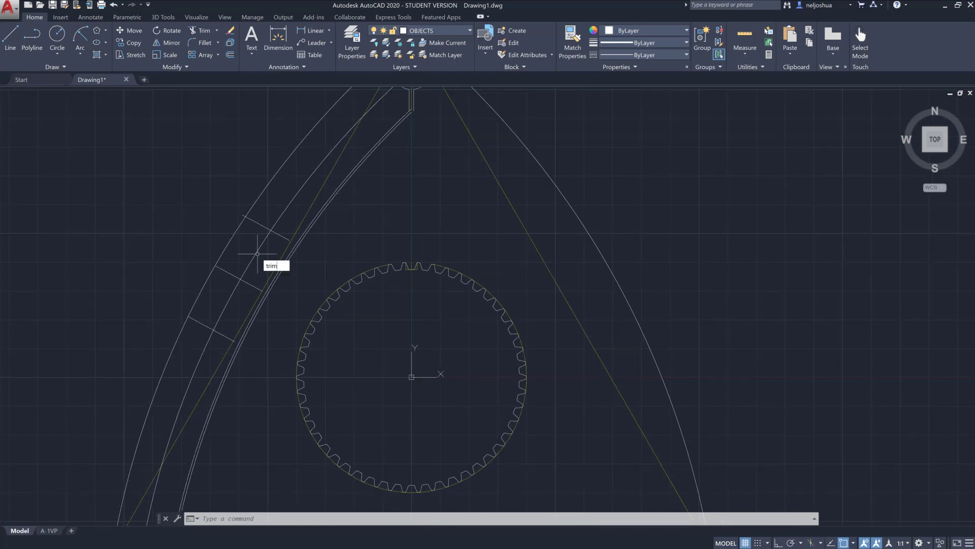
key(Return)
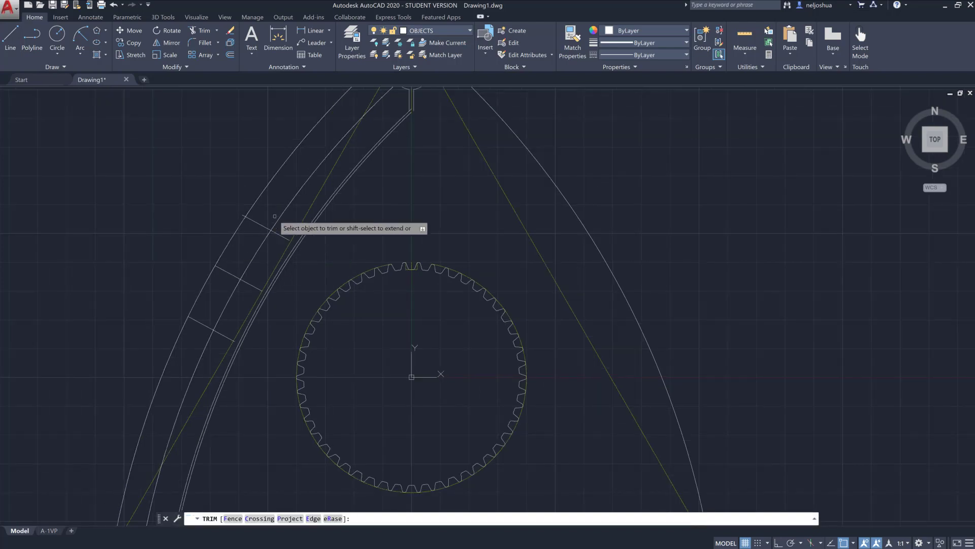
middle_drag(366, 130, 357, 166)
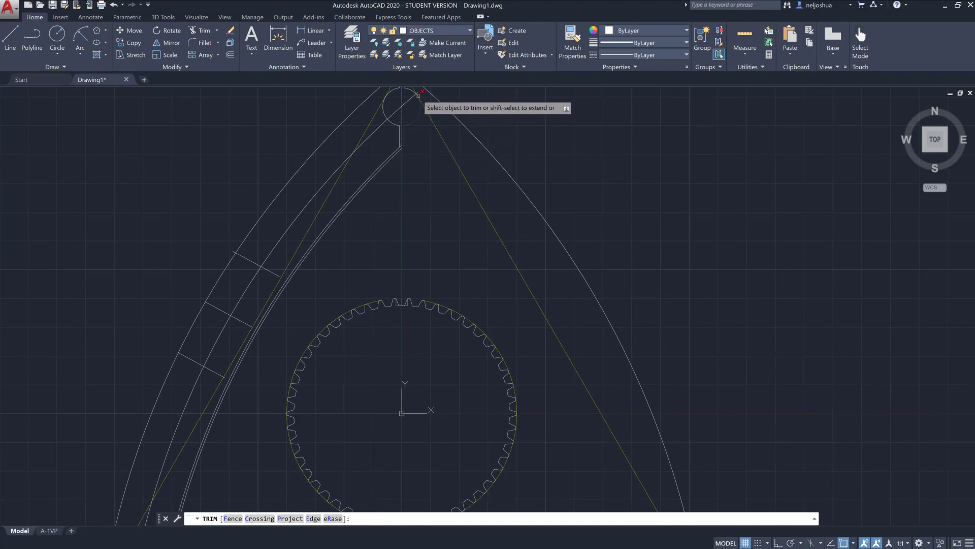
key(Escape)
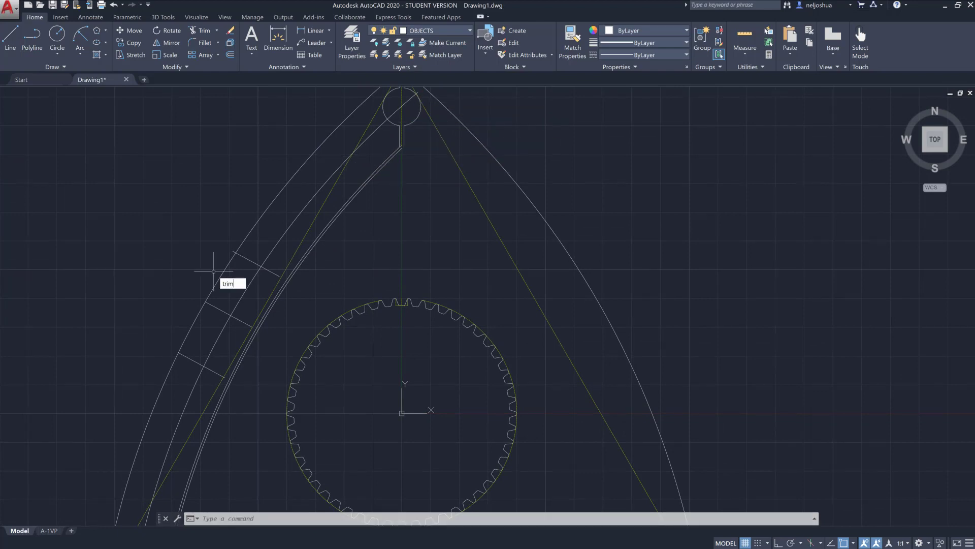
Step: Trim the inner offset arc to the span between the two end cross lines, and cut those lines back to that arc
key(Return)
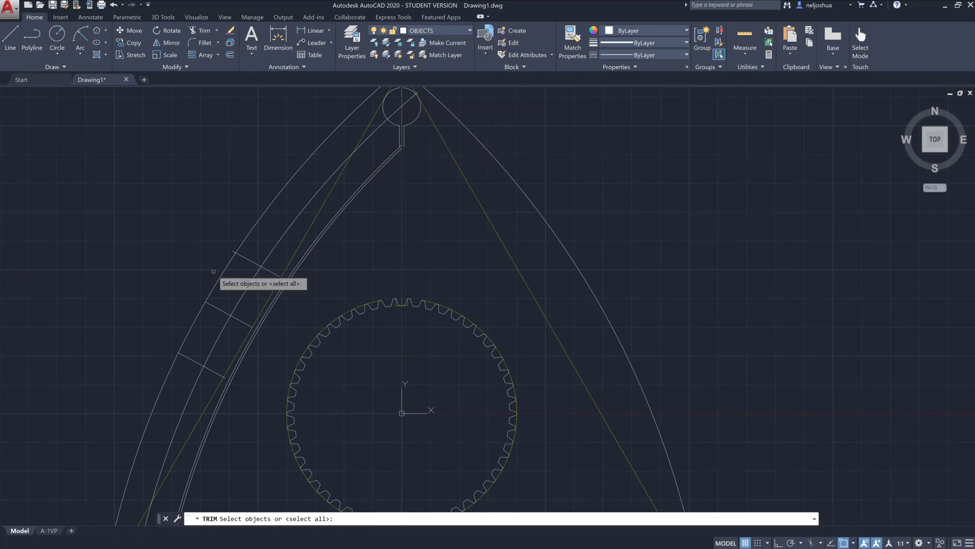
click(250, 260)
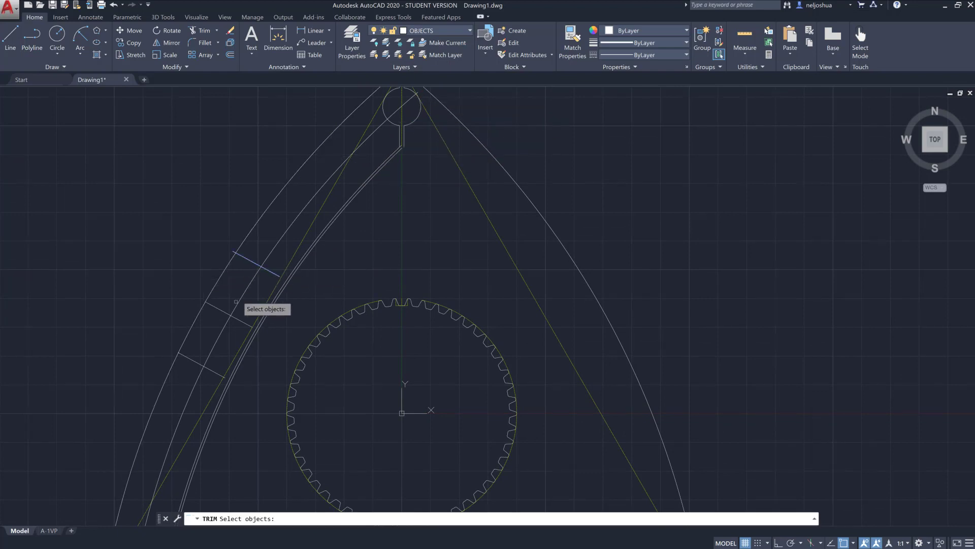
click(188, 367)
key(Return)
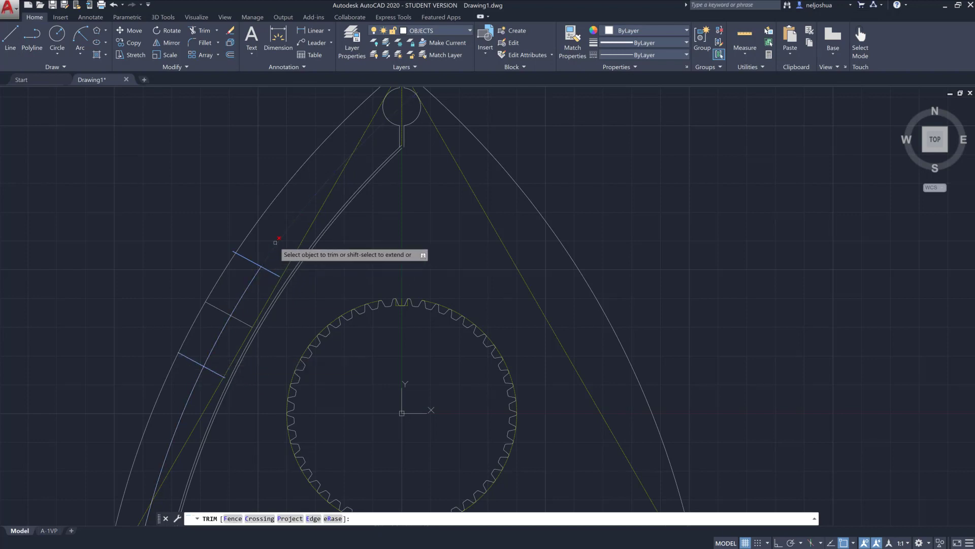
click(195, 394)
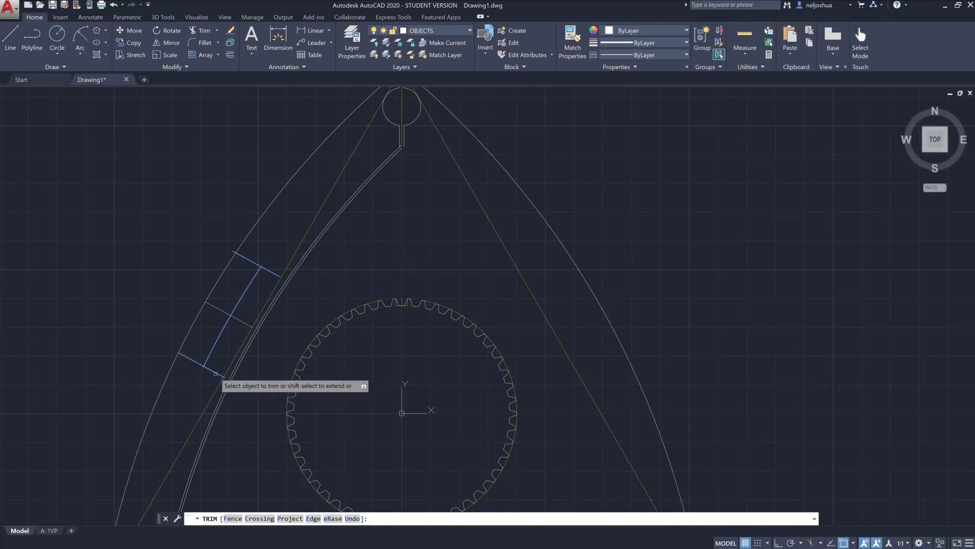
click(215, 373)
click(266, 269)
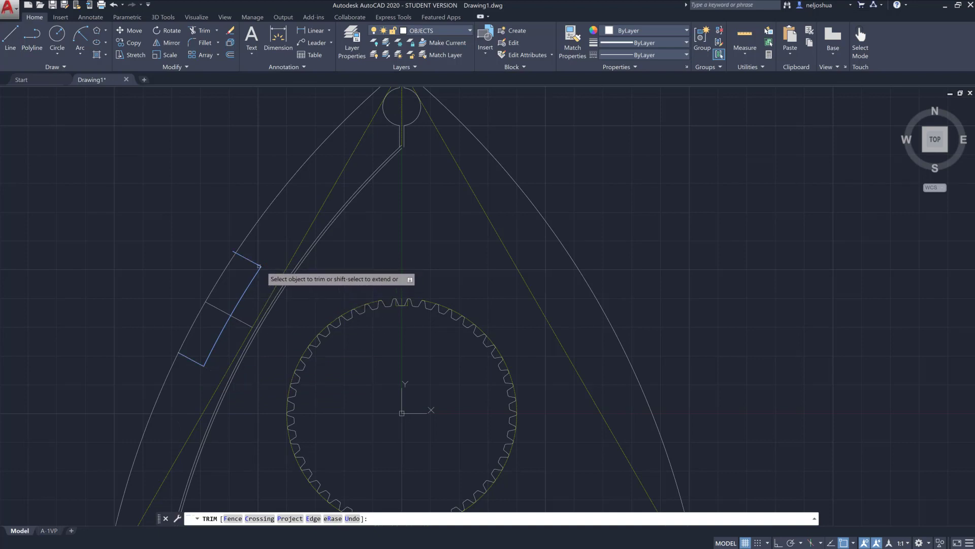
key(Escape)
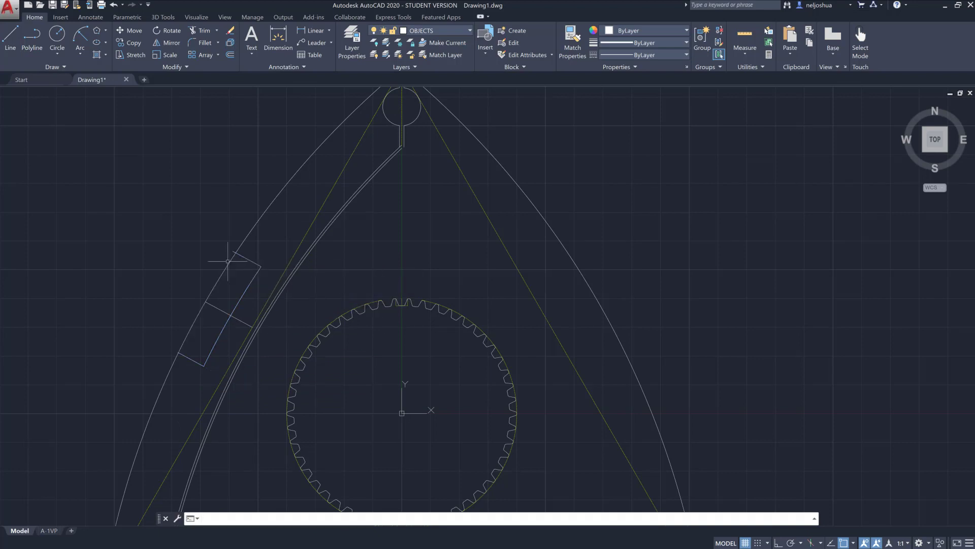
Step: Trim the overhanging outer ends of the recess's end lines flush with the left outer arc
text(tr)
key(Return)
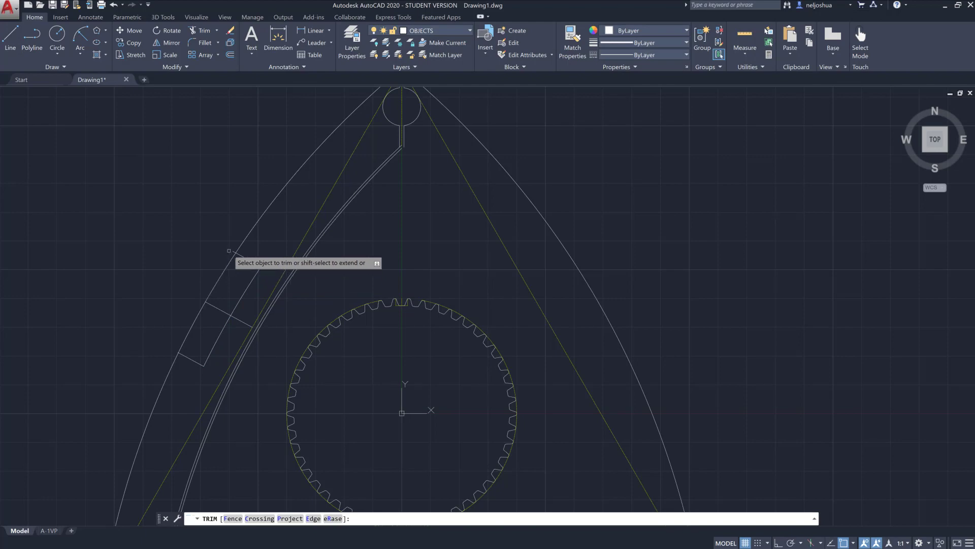
scroll(203, 361, up, 8)
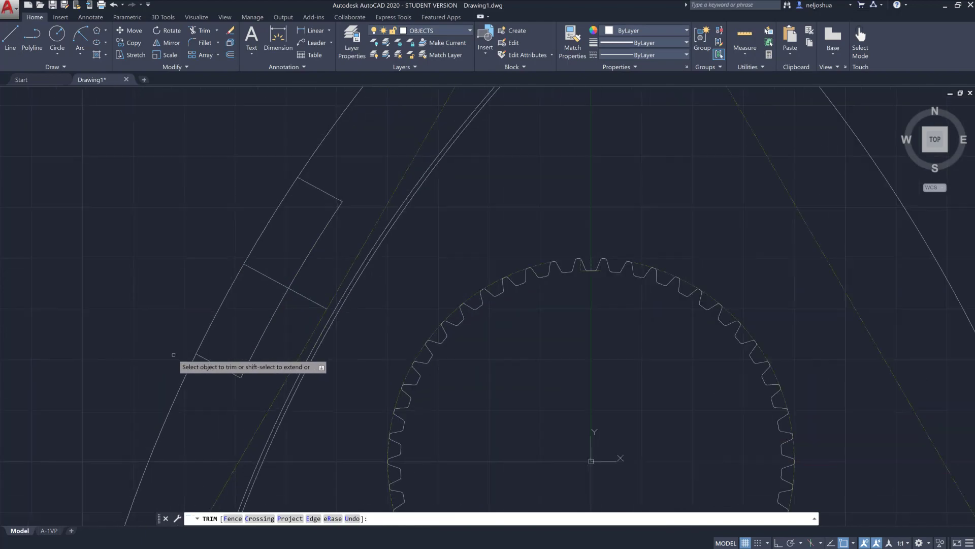
scroll(204, 363, up, 3)
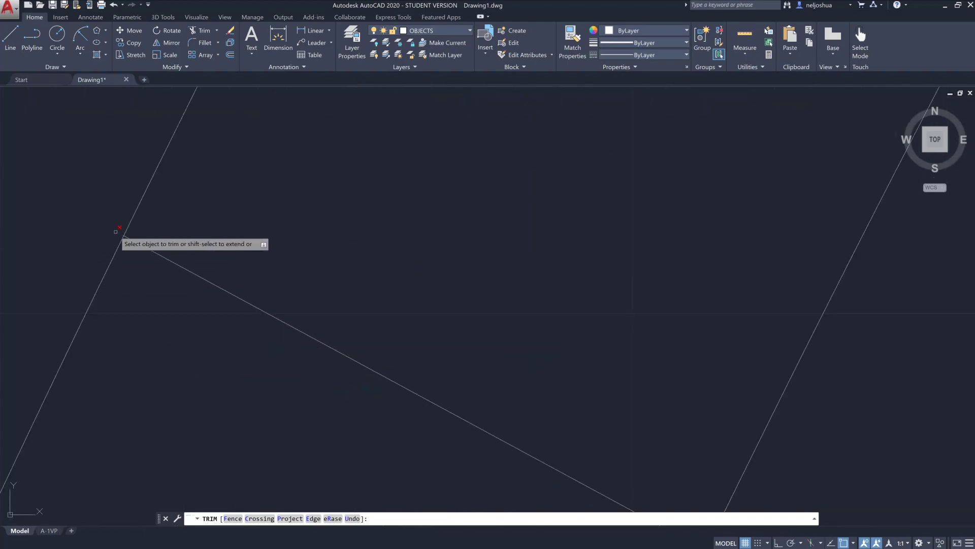
scroll(196, 307, down, 6)
key(Escape)
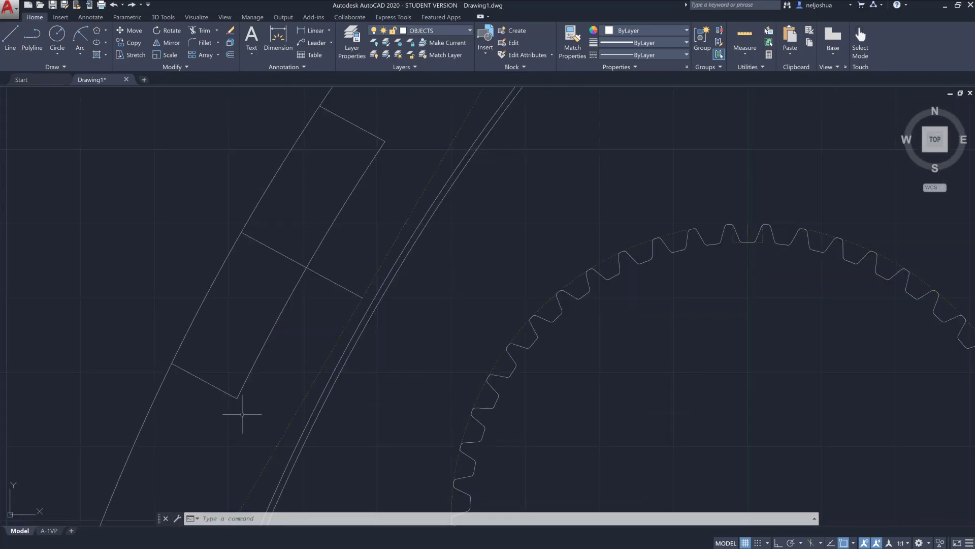
Step: Set the fillet radius for rounding the corners of the recess on the left side
key(Return)
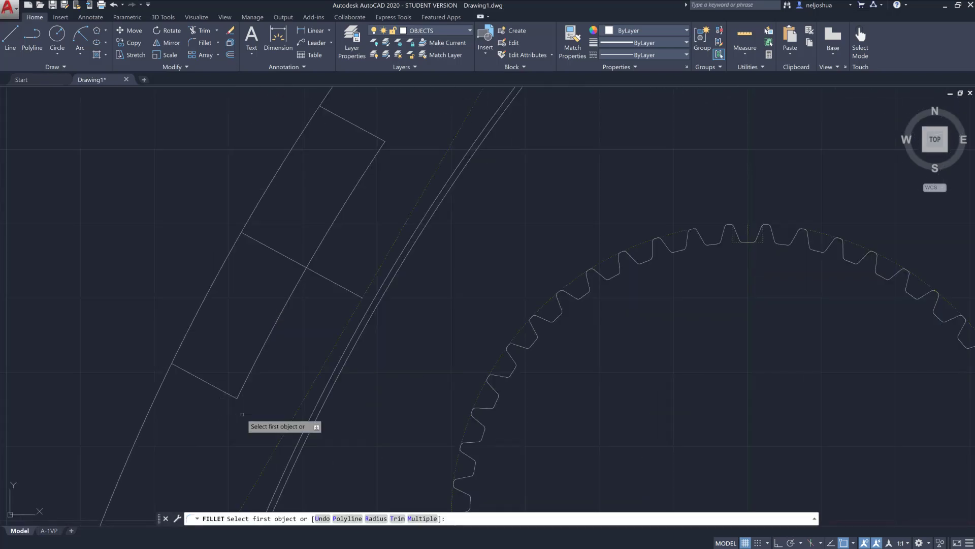
text(r)
key(Return)
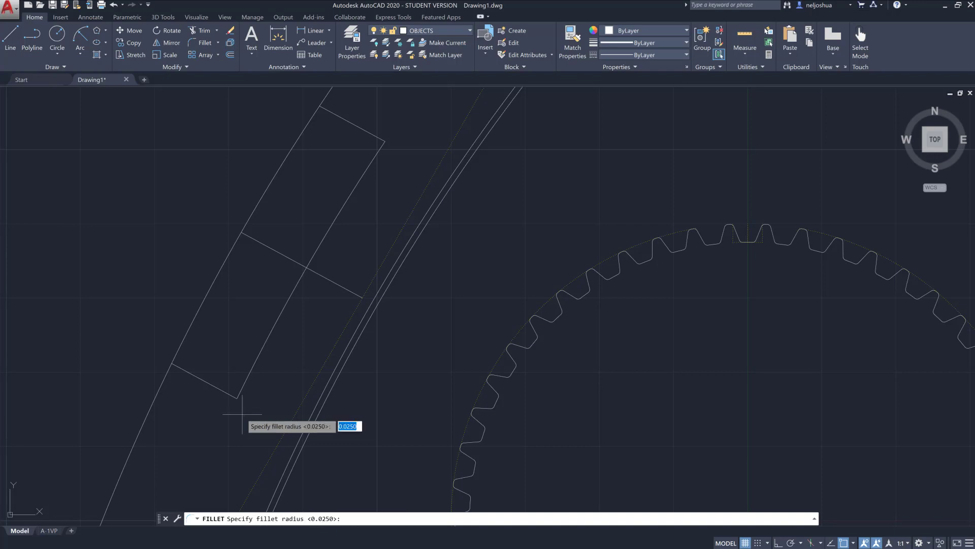
key(Return)
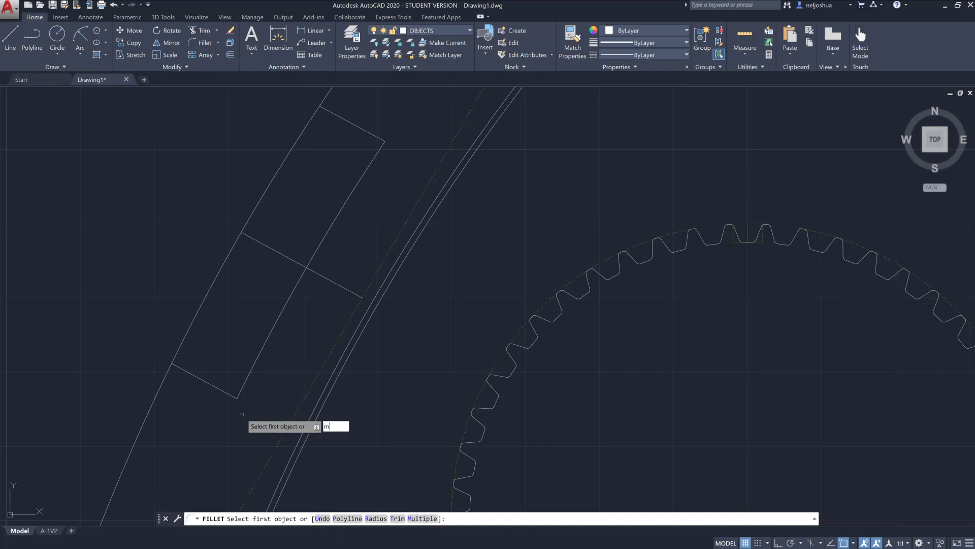
Step: Fillet the two inner corners of the pocket outline on the rotor's upper-left side
click(208, 382)
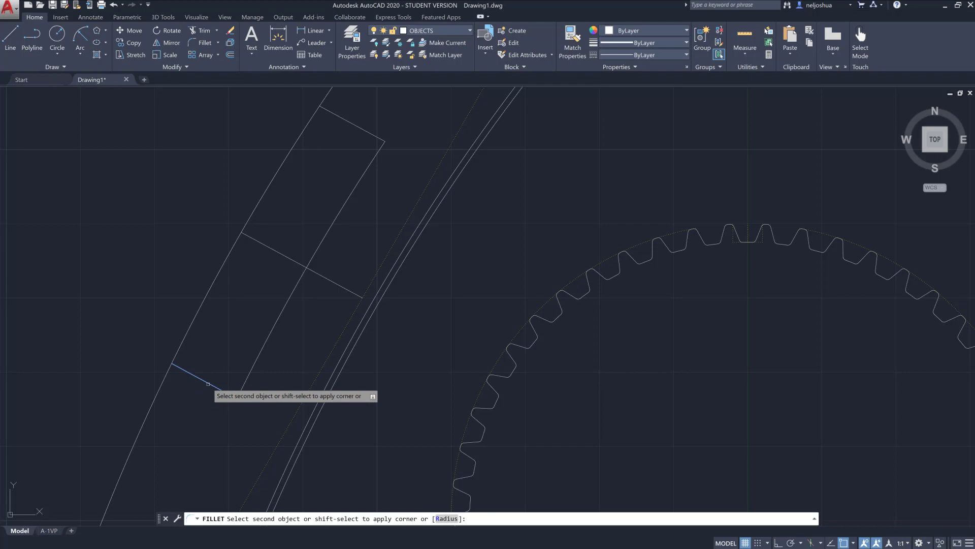
click(250, 370)
click(359, 180)
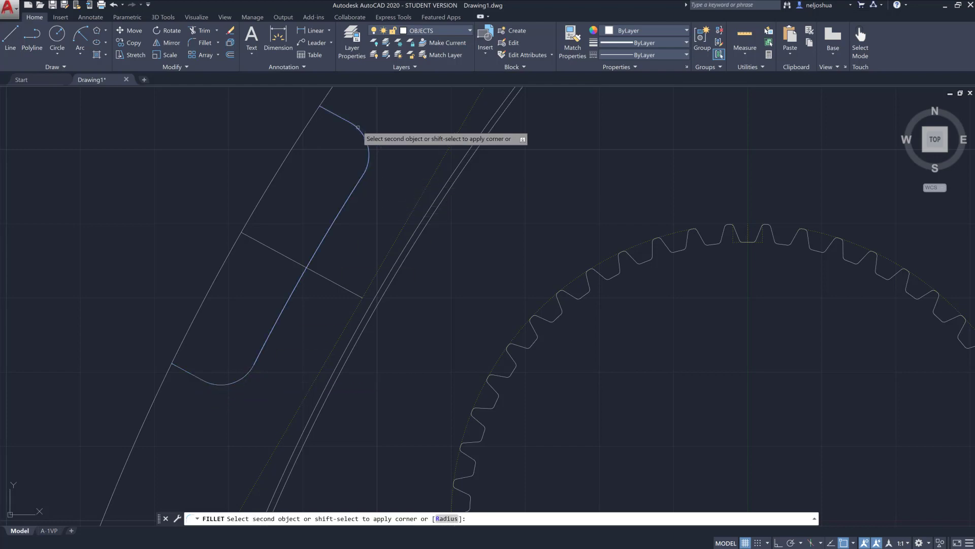
click(361, 133)
key(Escape)
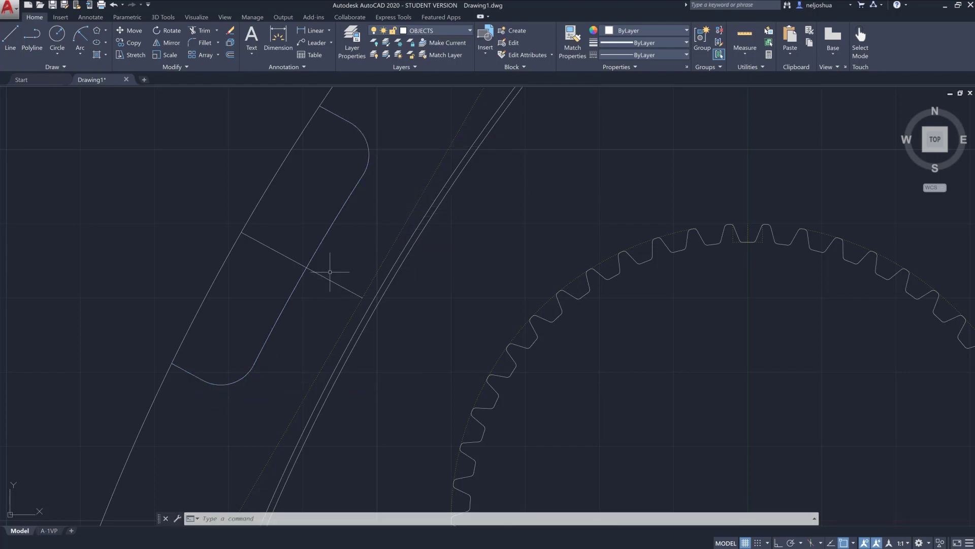
Step: Move the straight line through the middle of the pocket to the CONSTRUCTION layer
click(294, 261)
click(434, 28)
click(431, 80)
key(Escape)
Step: Move the filleted pocket outline to the HIDDEN layer
click(364, 211)
click(341, 143)
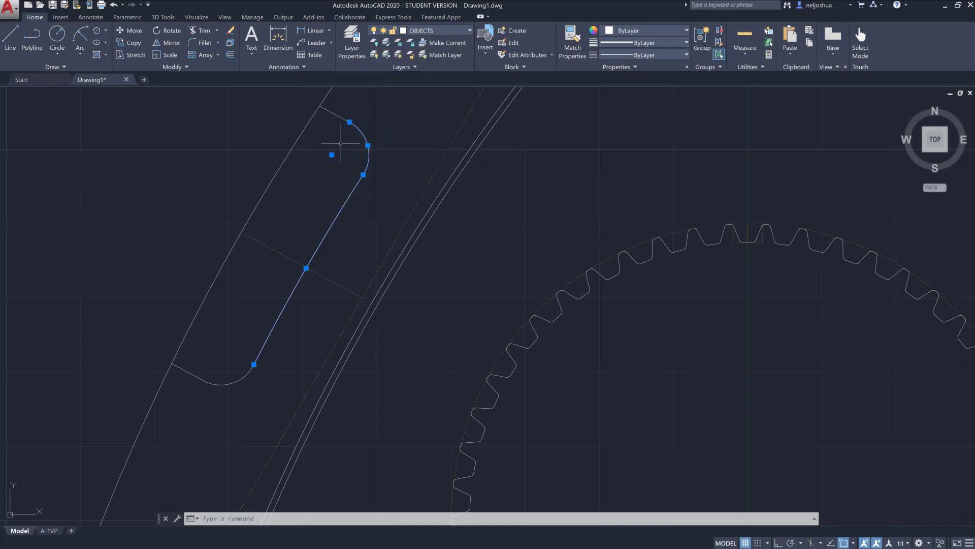
click(267, 408)
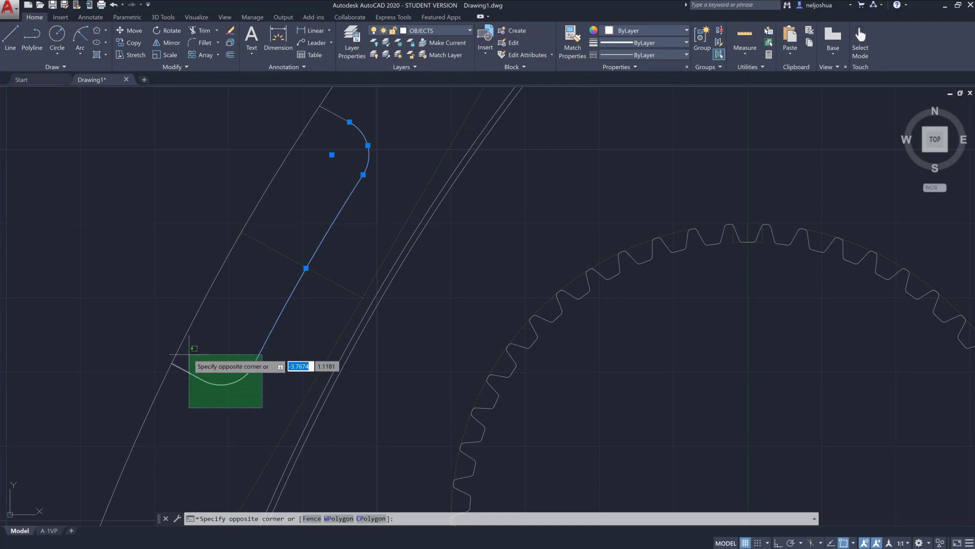
click(175, 340)
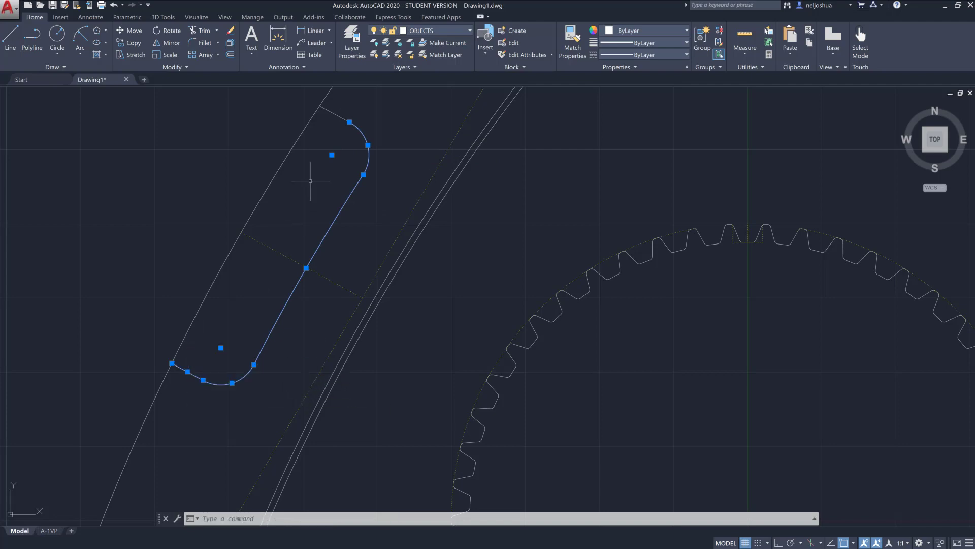
click(429, 30)
click(425, 127)
key(Escape)
Step: Start a polar array of the hidden pocket outline, the double curved seal lines and the slotted circle outline at the rotor's top corner
scroll(499, 189, up, 1)
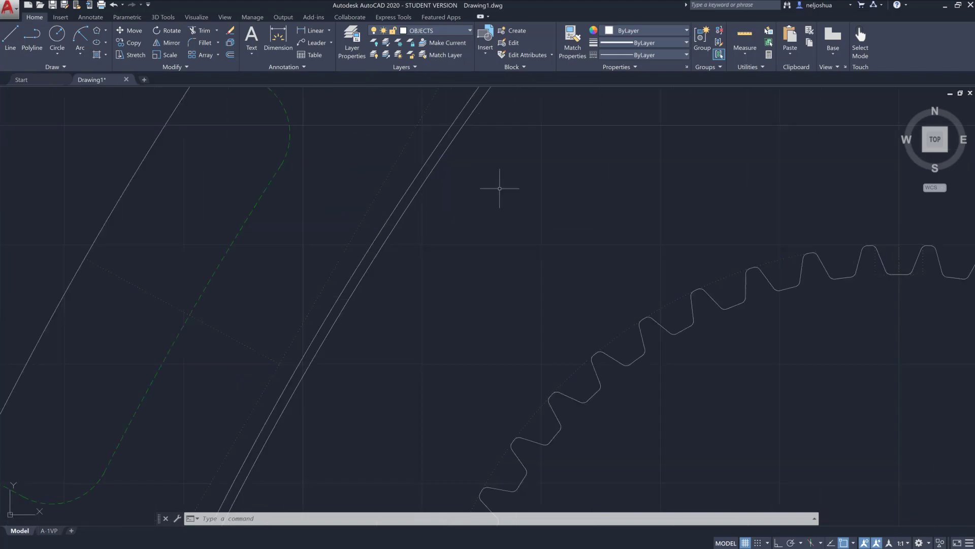
scroll(499, 189, down, 5)
mouse_move(484, 214)
middle_down()
mouse_move(453, 256)
mouse_move(386, 305)
middle_up()
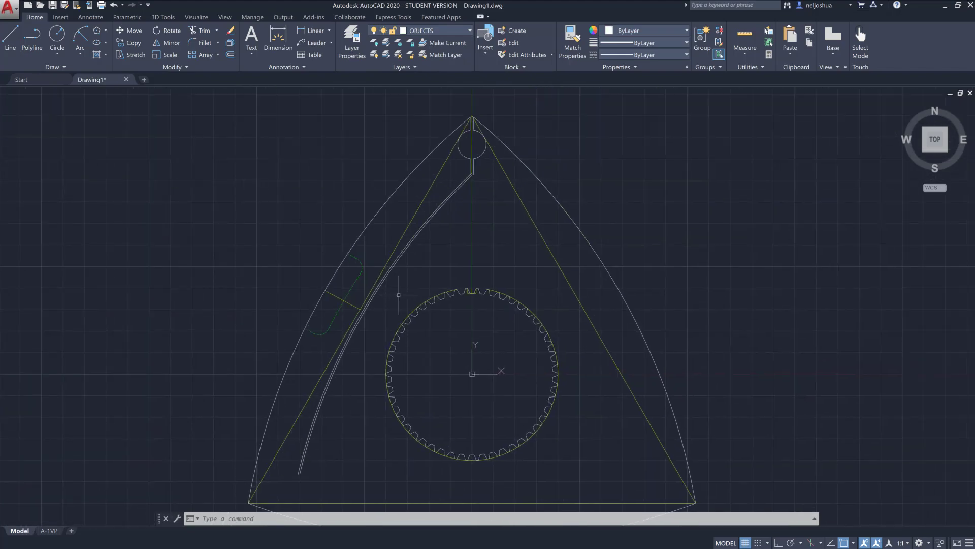
middle_drag(455, 255, 376, 279)
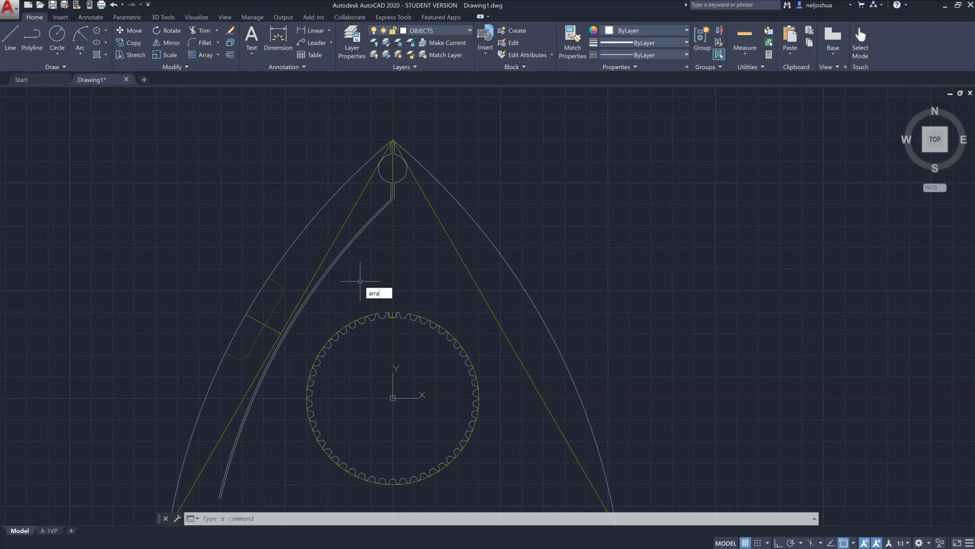
key(Return)
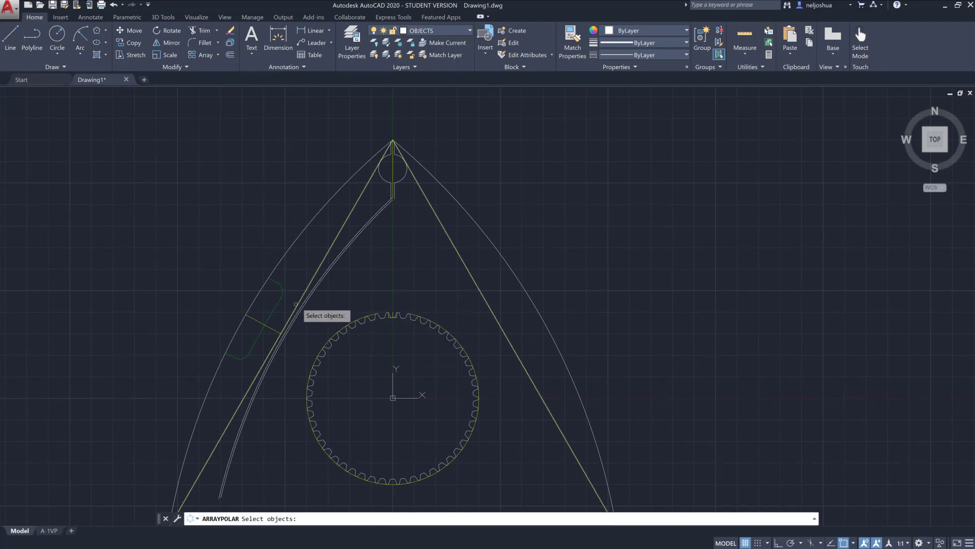
click(274, 309)
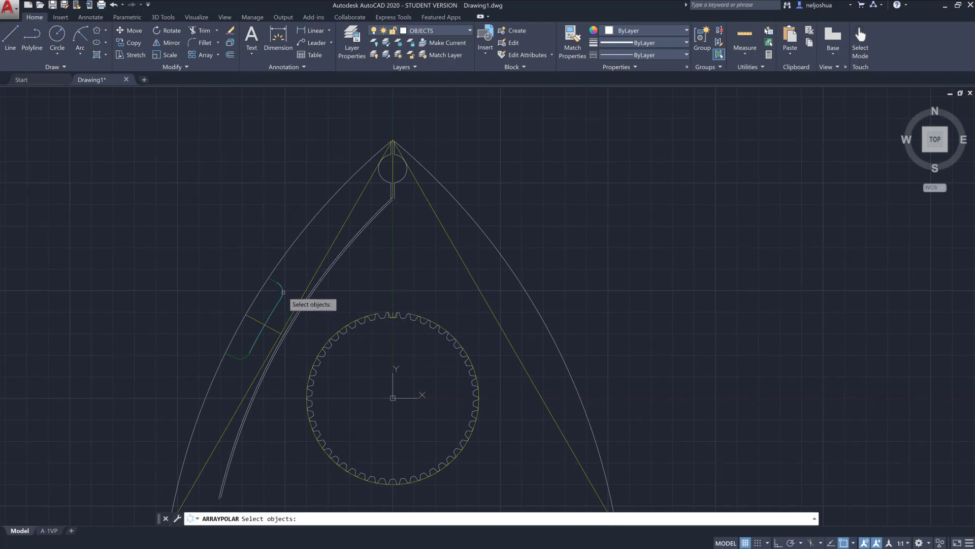
click(283, 291)
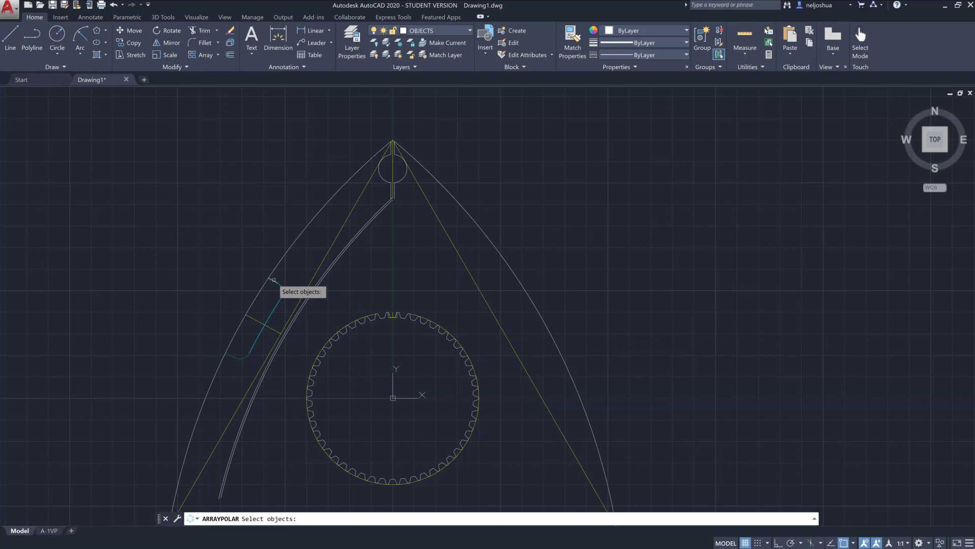
click(233, 358)
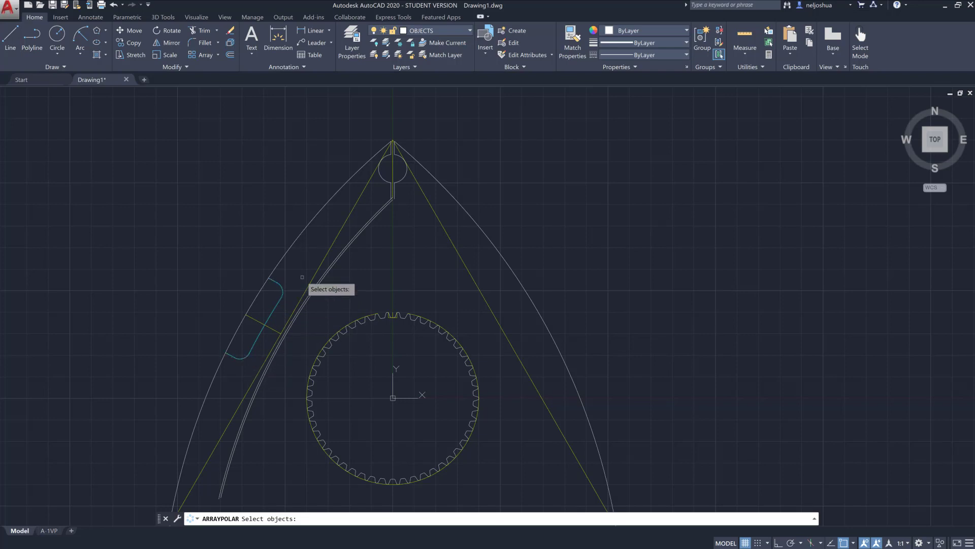
click(386, 213)
click(386, 212)
scroll(395, 216, up, 5)
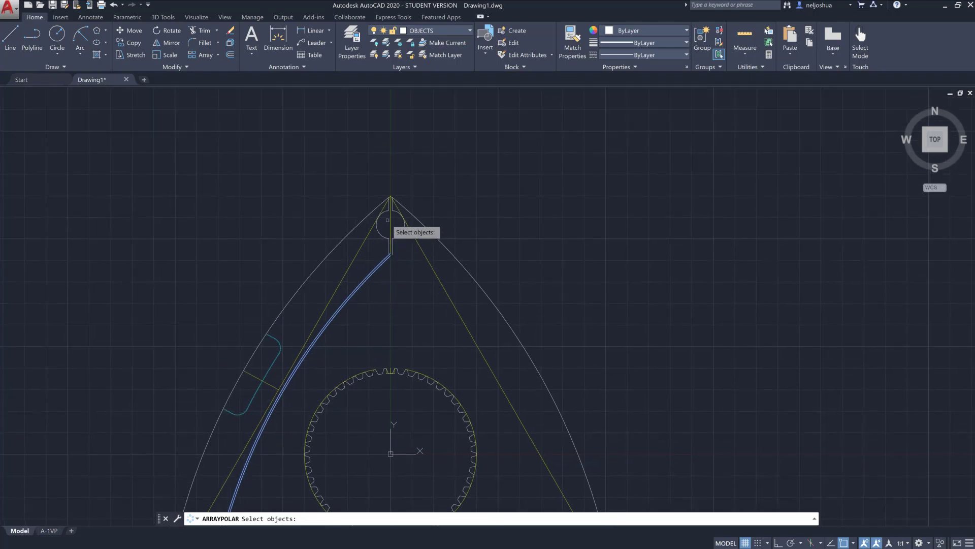
scroll(397, 218, up, 3)
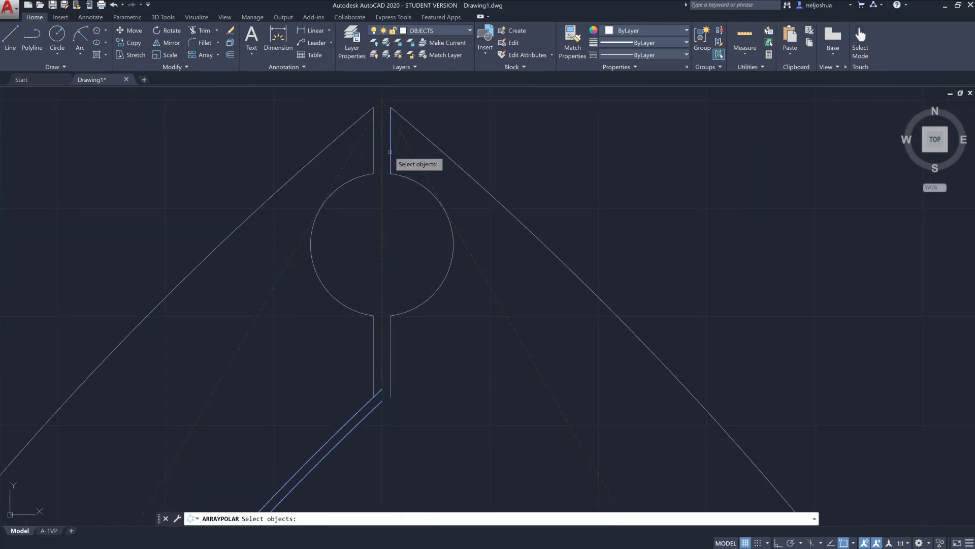
click(374, 153)
click(369, 175)
click(407, 178)
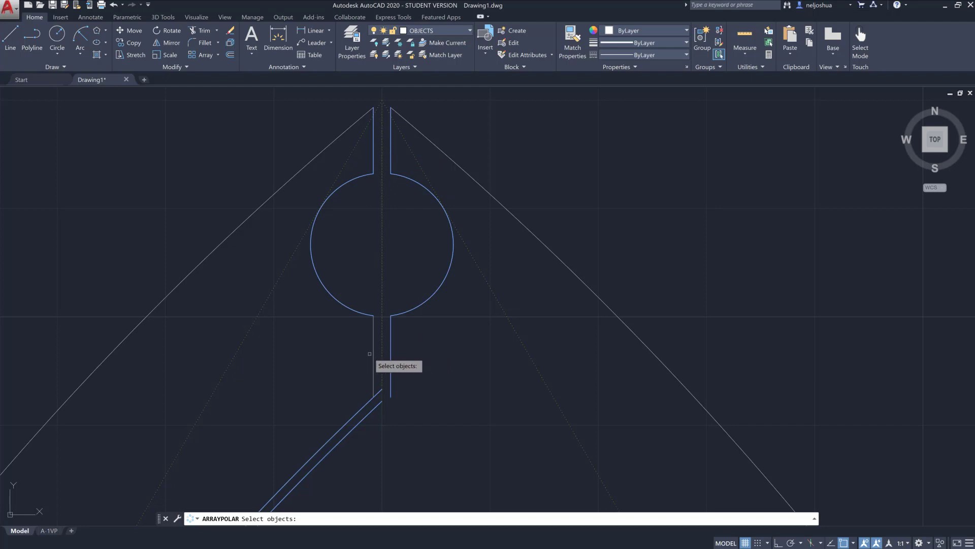
scroll(430, 381, down, 4)
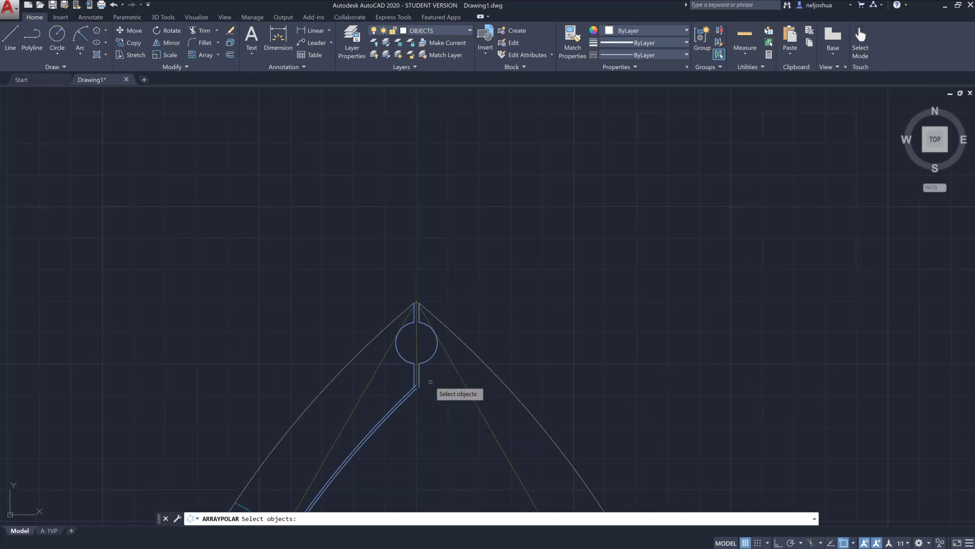
key(Return)
Step: Centre the polar array on the gear's centre with 3 items over 360 degrees, toggle its associative option and finish it
middle_drag(453, 395, 399, 285)
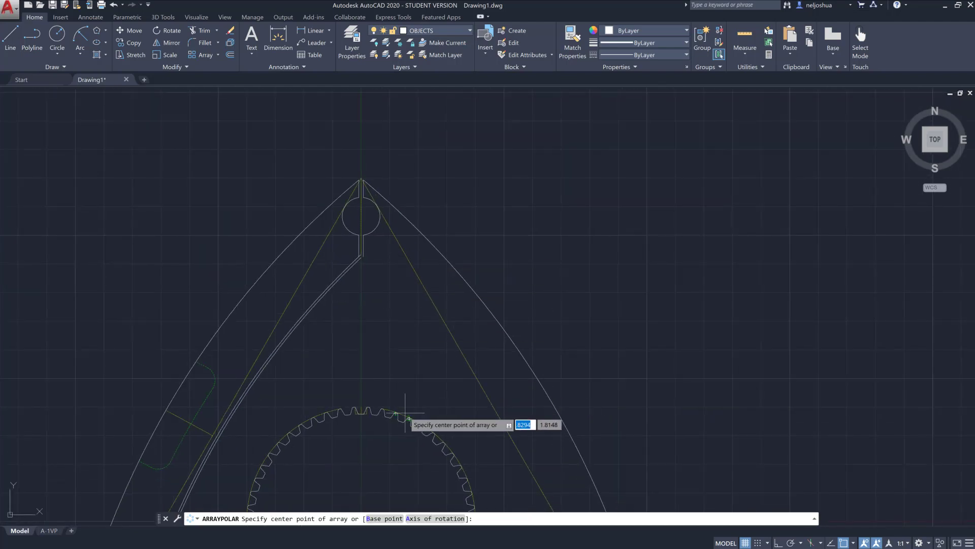
mouse_move(401, 407)
middle_down()
mouse_move(401, 377)
mouse_move(339, 355)
middle_up()
click(339, 356)
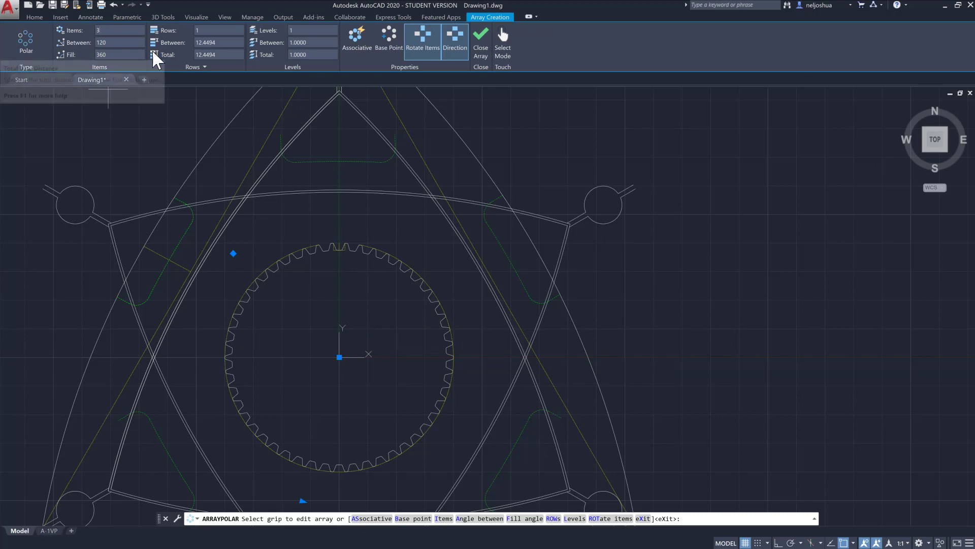
key(Return)
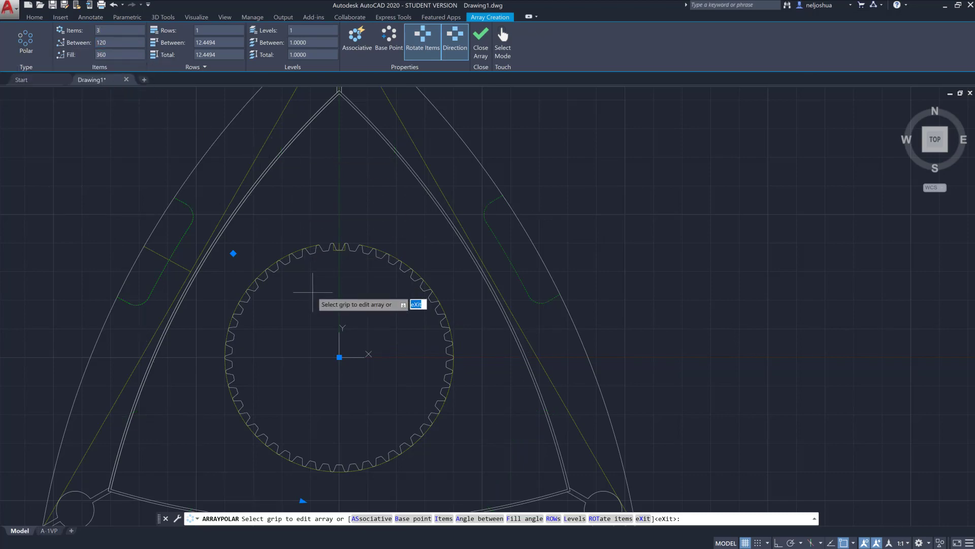
middle_drag(312, 288, 309, 179)
middle_drag(424, 236, 345, 356)
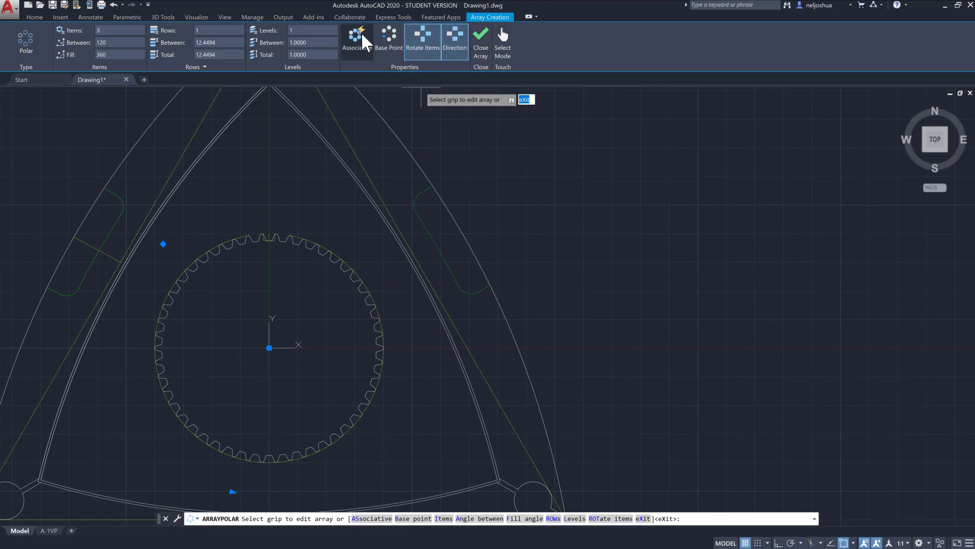
click(357, 39)
click(481, 40)
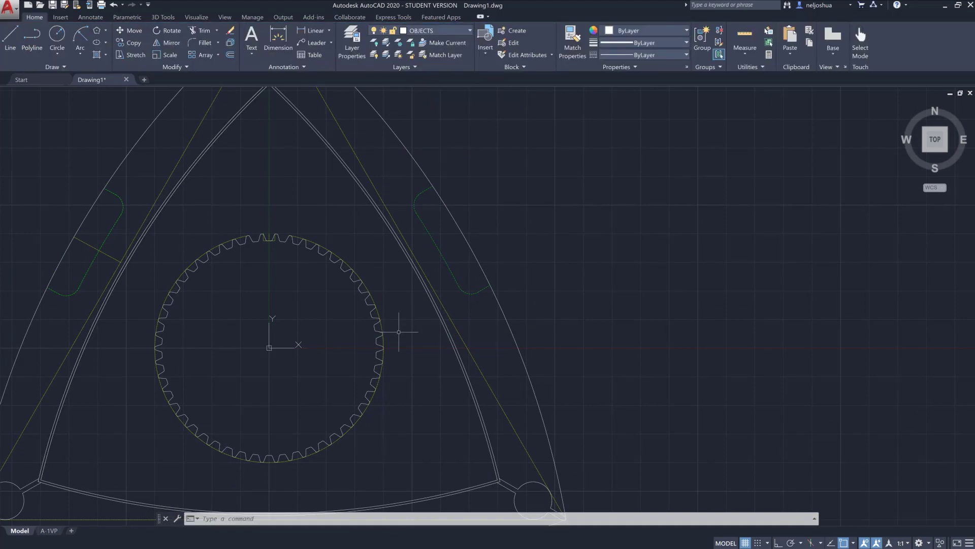
Step: Trim the outer arc ends that close the slot at the rotor's lower-right corner
middle_drag(407, 355, 343, 214)
scroll(490, 374, up, 4)
scroll(488, 370, up, 3)
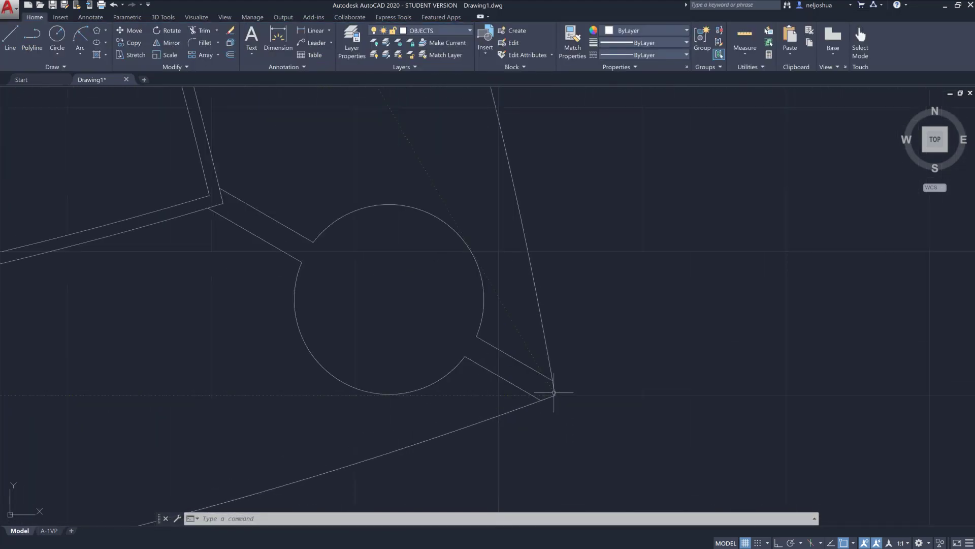
key(Return)
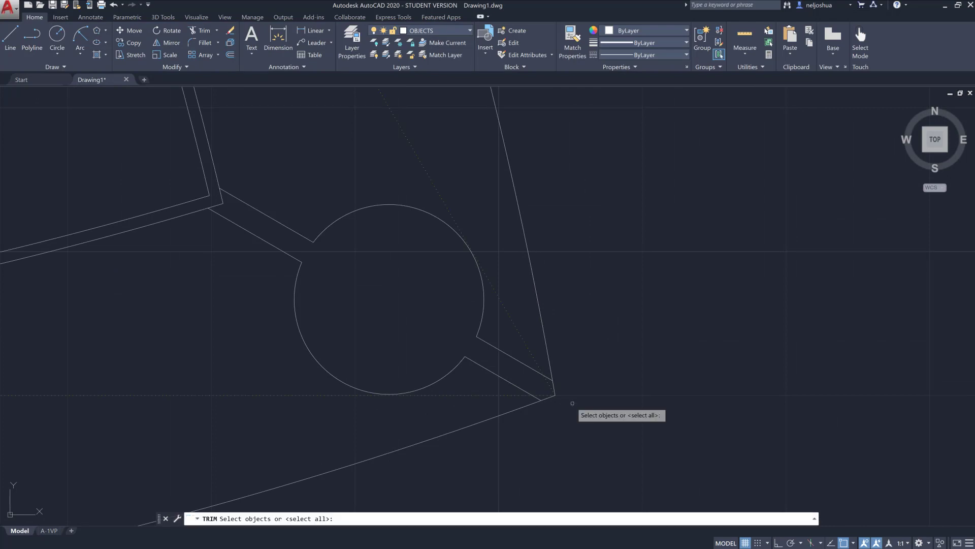
key(Return)
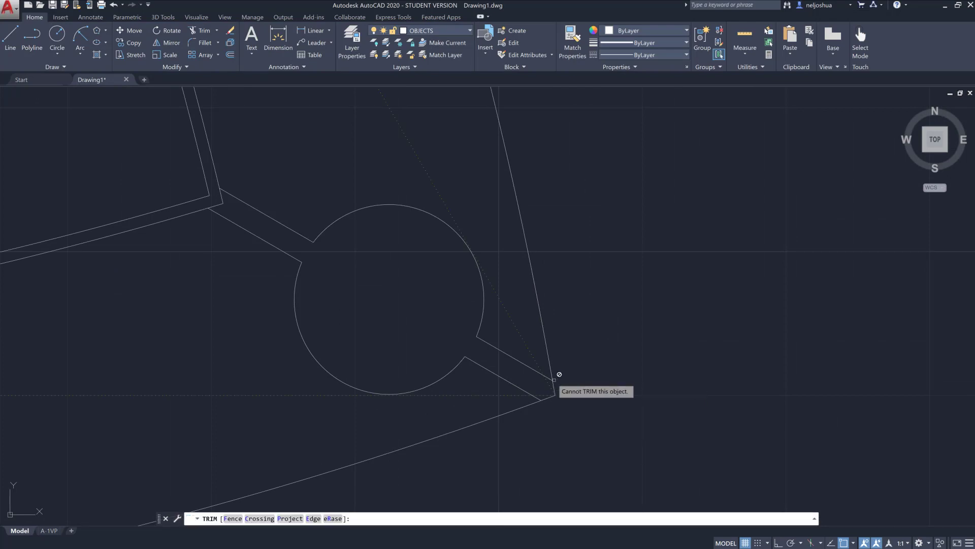
click(548, 397)
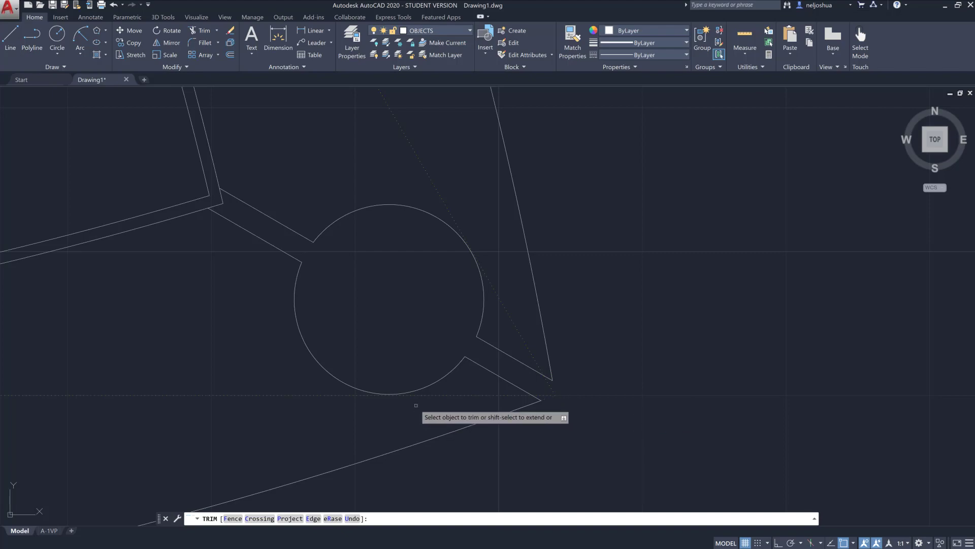
Step: Trim the outer arc ends that close the slot at the rotor's lower-left corner and end the Trim command
middle_drag(326, 431, 362, 382)
scroll(362, 382, up, 5)
scroll(362, 382, down, 15)
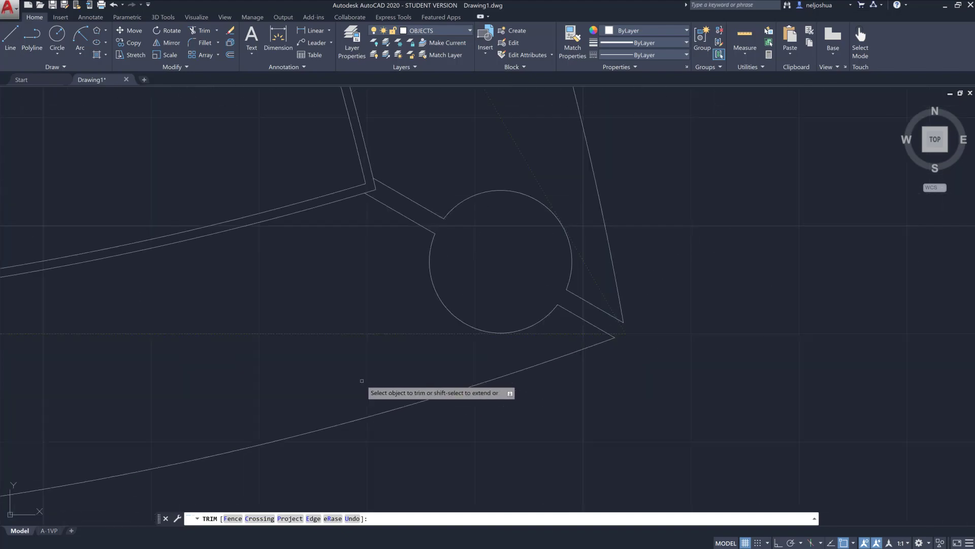
scroll(363, 386, down, 6)
scroll(229, 356, up, 5)
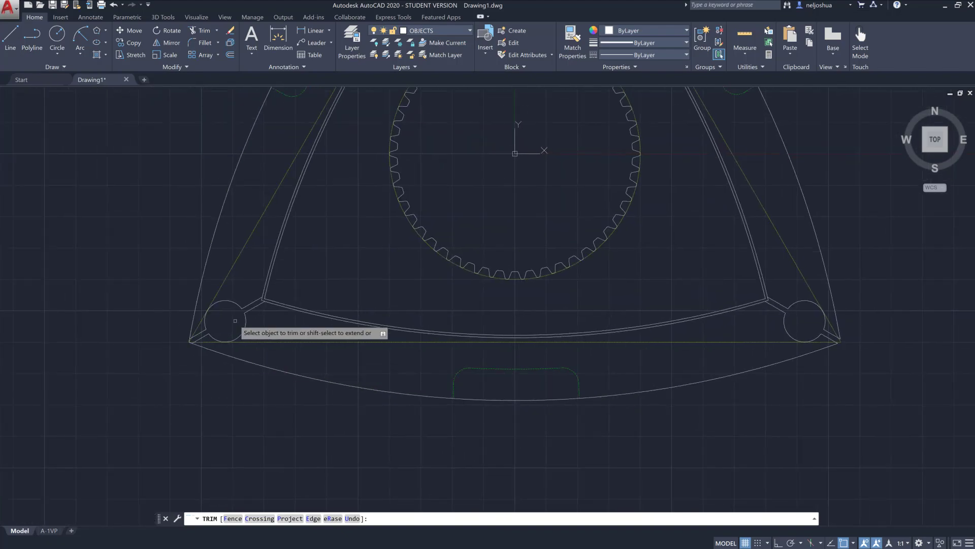
scroll(158, 359, up, 6)
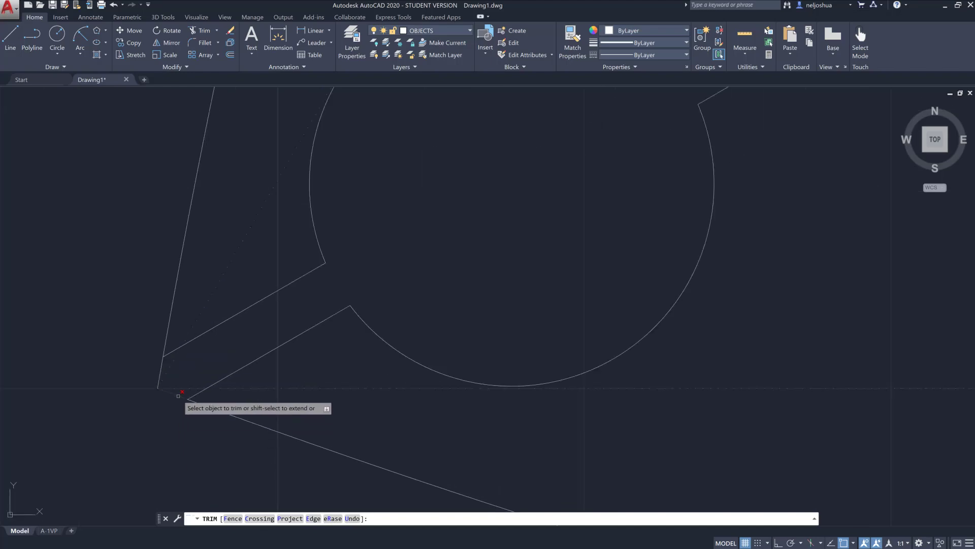
scroll(289, 390, down, 8)
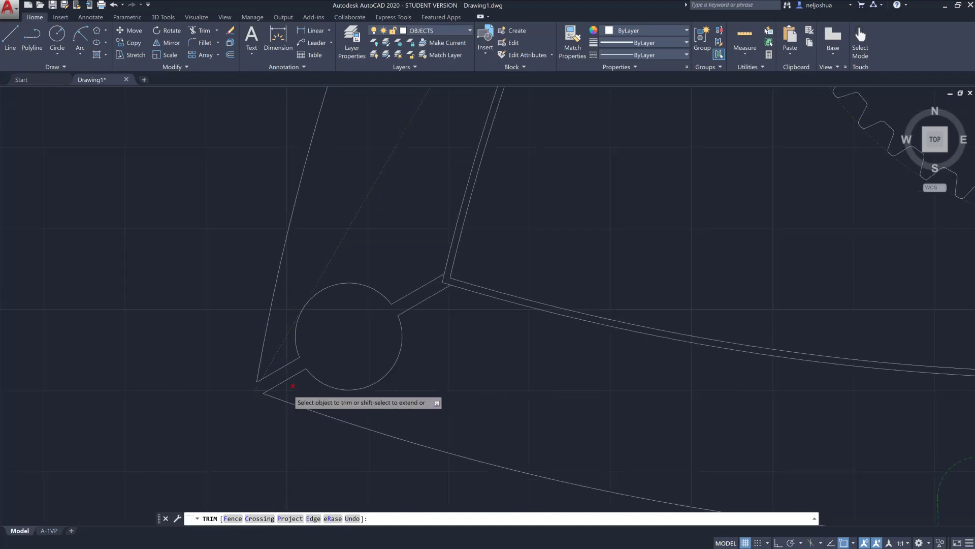
scroll(289, 390, down, 6)
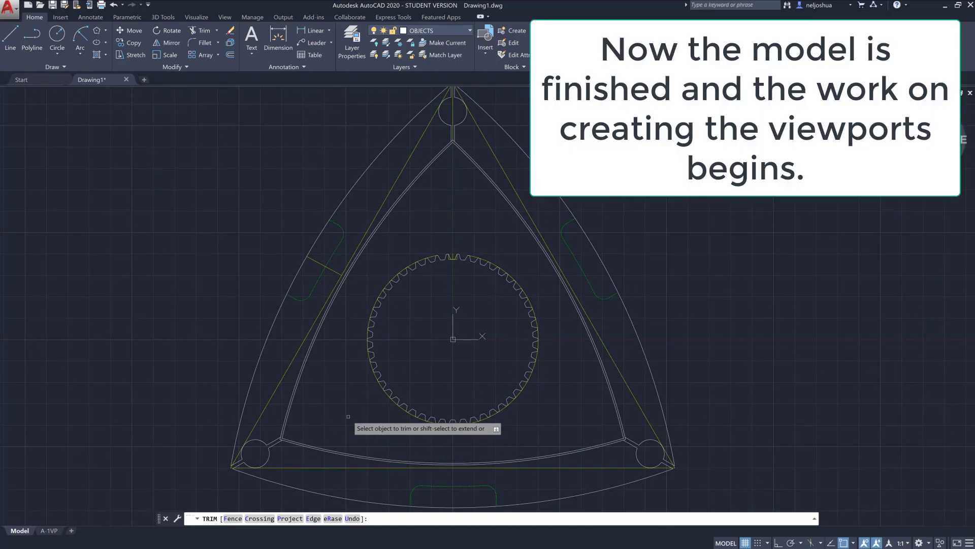
key(Escape)
Step: Zoom the model view to the drawing extents
text(z)
key(Return)
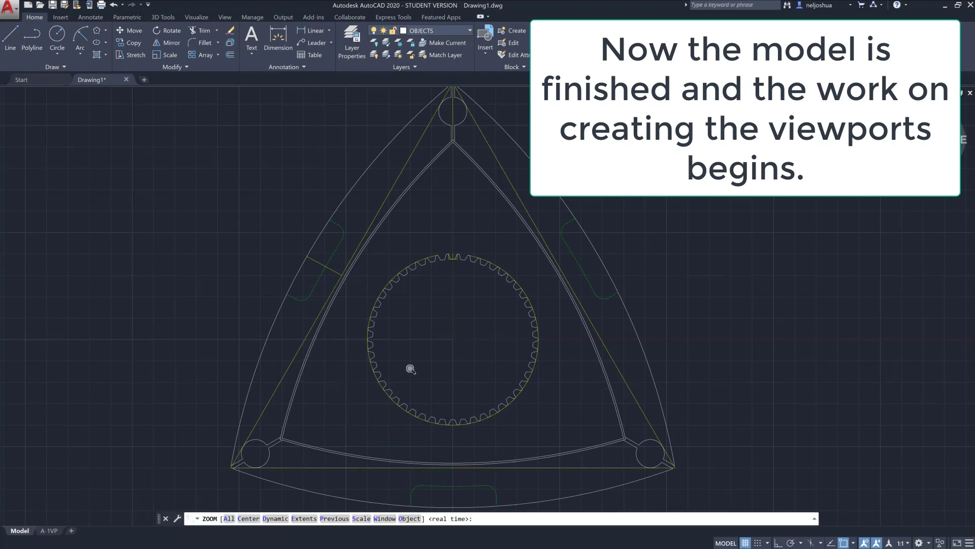
text(e)
key(Return)
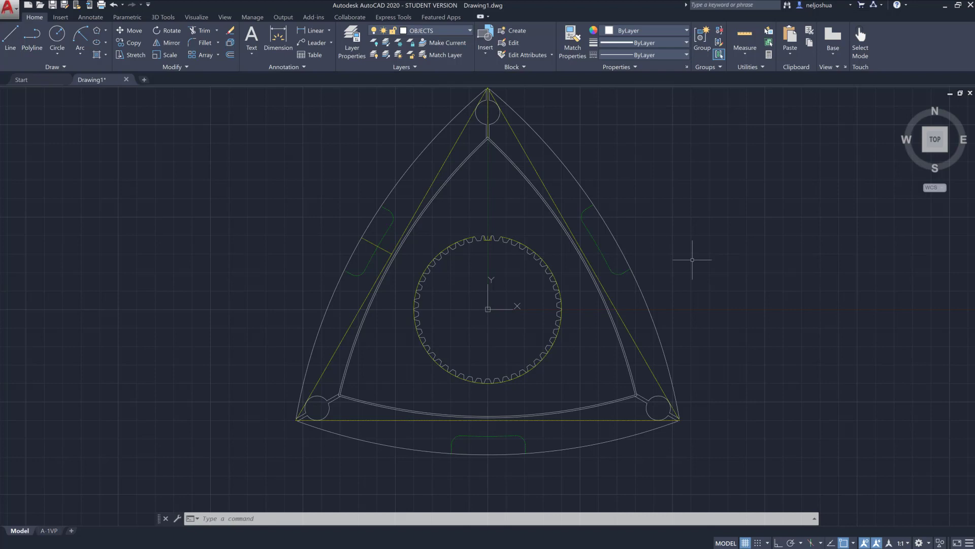
Step: On the A-1VP layout, frame the whole rotor in the active viewport and freeze the CONSTRUCTION layer in that viewport
click(52, 531)
mouse_move(395, 343)
middle_down()
mouse_move(438, 331)
mouse_move(391, 344)
mouse_move(418, 334)
mouse_move(431, 296)
middle_up()
double_click(400, 341)
scroll(424, 317, up, 2)
scroll(426, 316, down, 4)
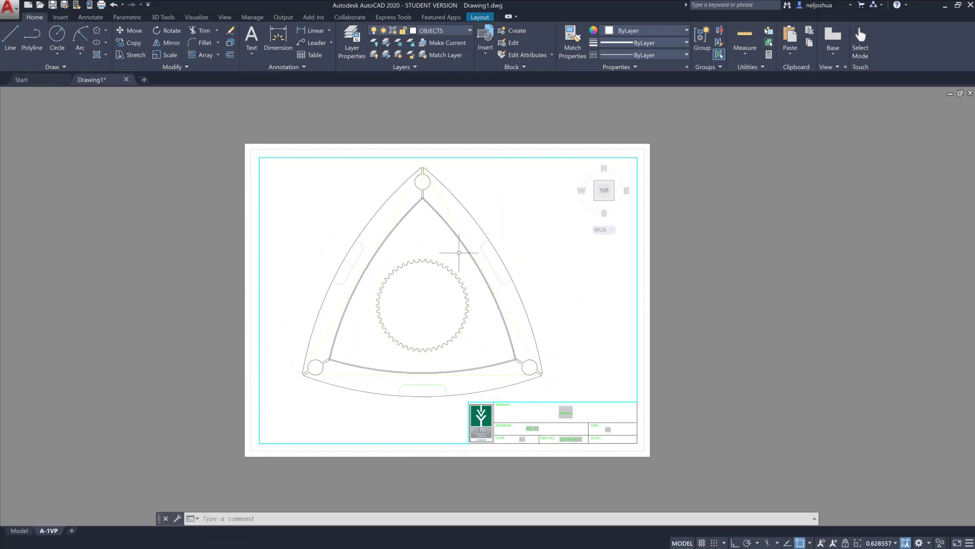
click(456, 30)
click(395, 79)
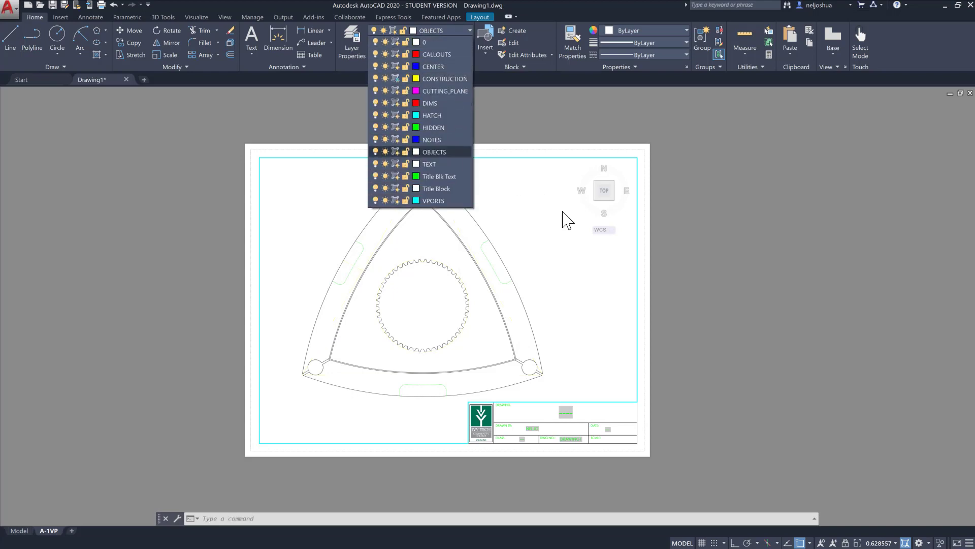
Step: Shift the rotor toward the left edge of the A-1VP viewport and return to paper space
click(563, 212)
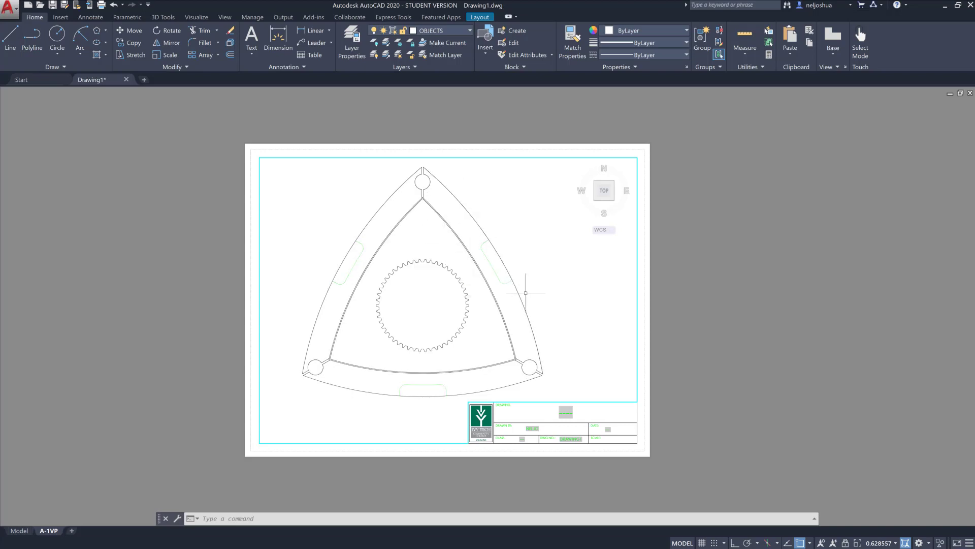
middle_drag(527, 291, 490, 292)
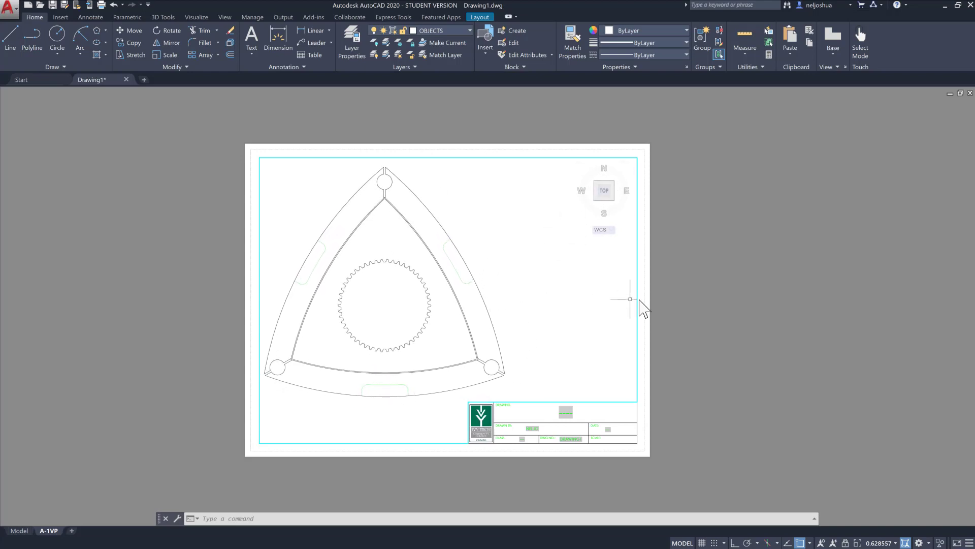
double_click(672, 300)
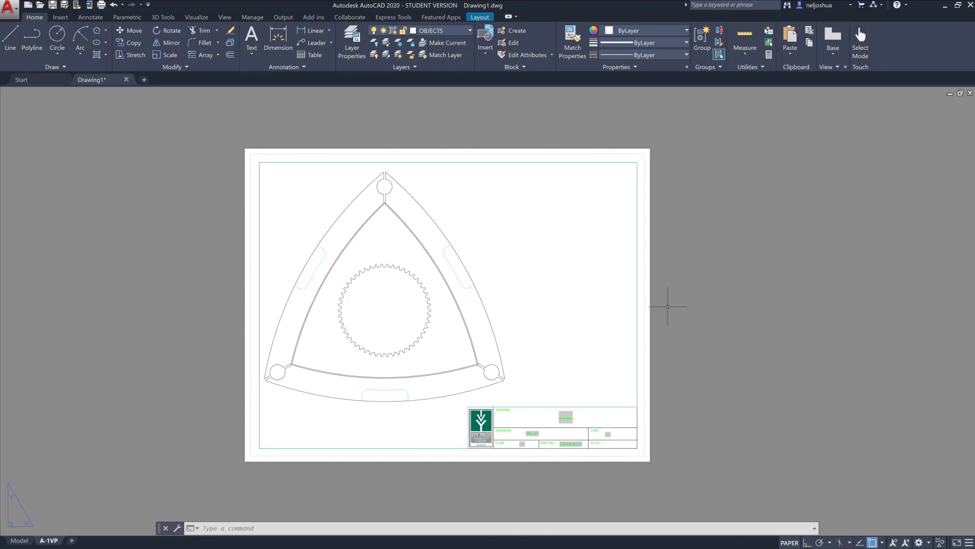
Step: Start a multiline text box at the viewport's upper-left corner and enter "SCALE:"
click(257, 53)
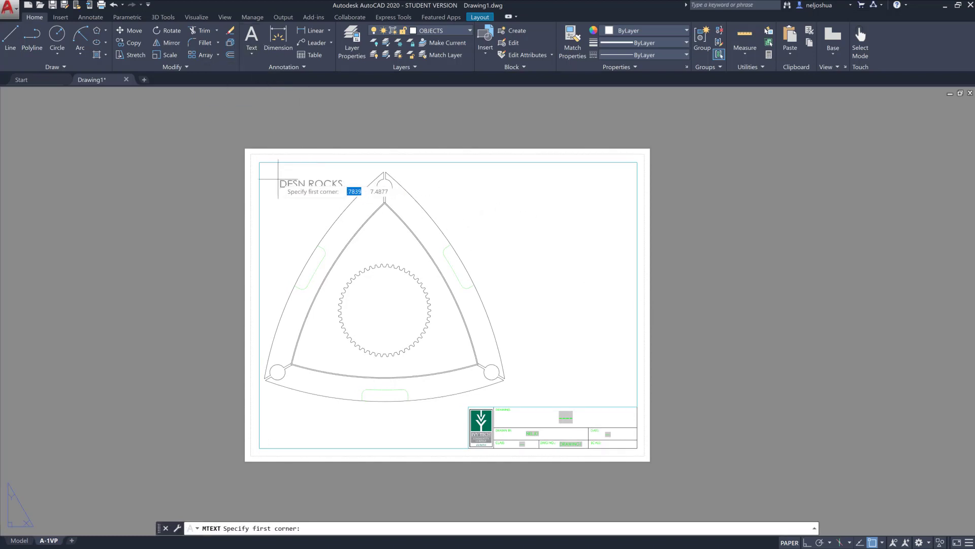
click(259, 163)
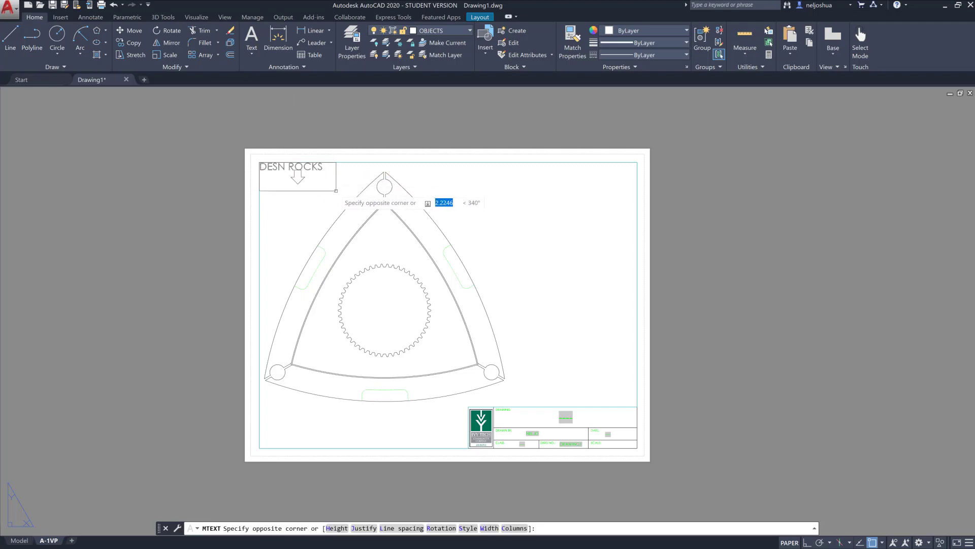
click(336, 190)
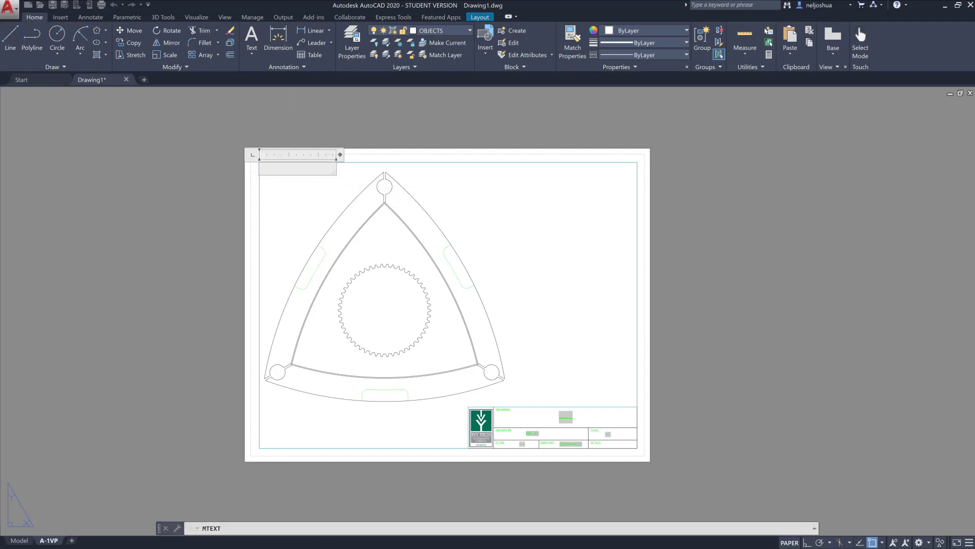
text(SC)
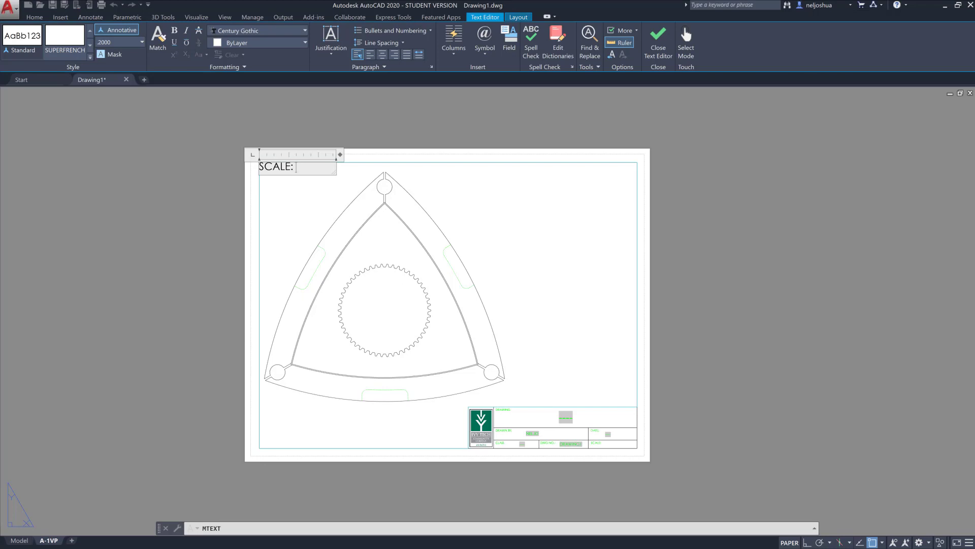
text(ALE:)
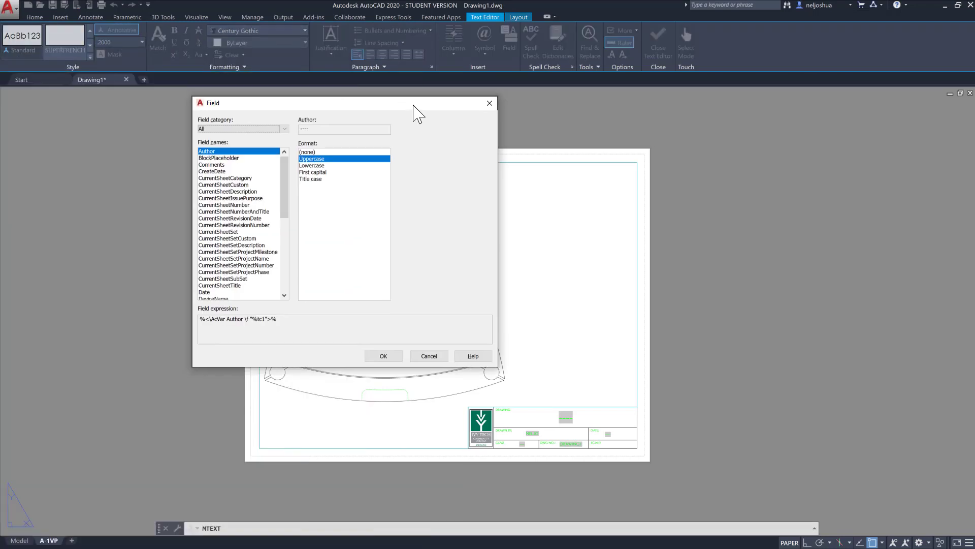
Step: Set up a field after the "SCALE:" text with the Object field name and link it to the layout viewport
drag(414, 112, 626, 126)
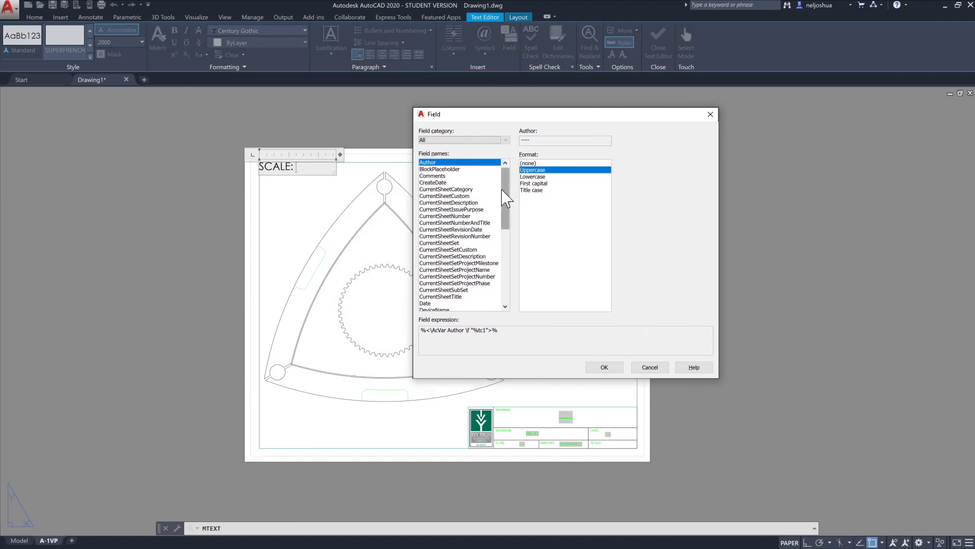
drag(502, 189, 509, 263)
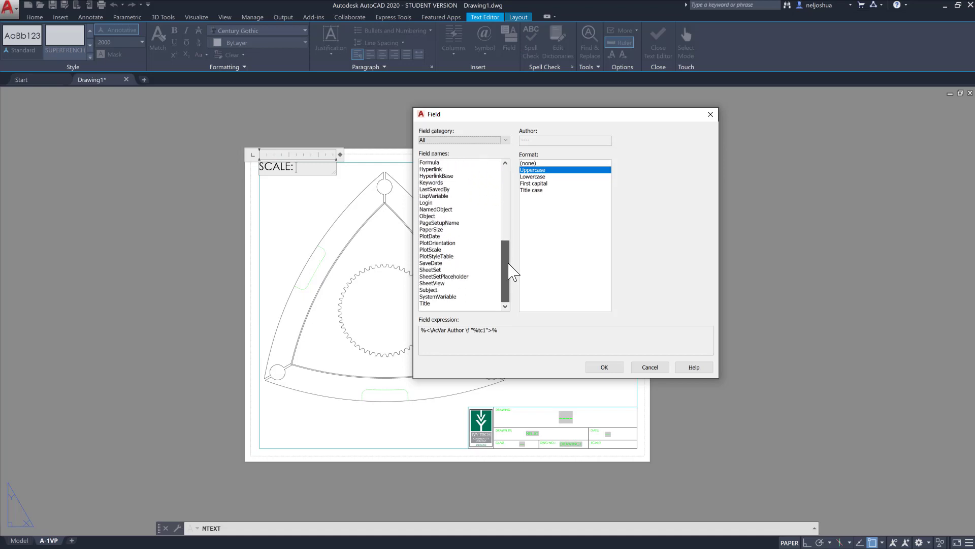
click(440, 217)
scroll(488, 220, up, 5)
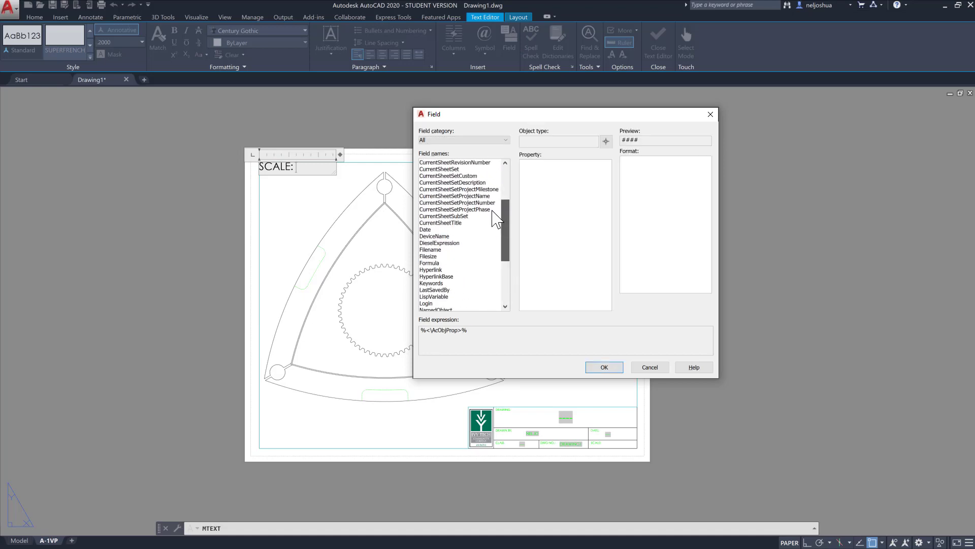
scroll(488, 213, up, 10)
click(440, 163)
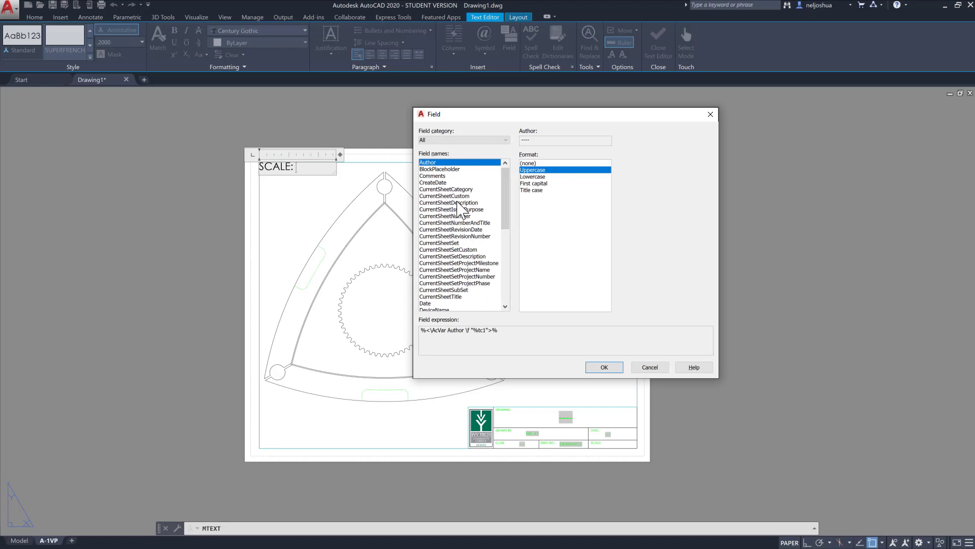
click(454, 182)
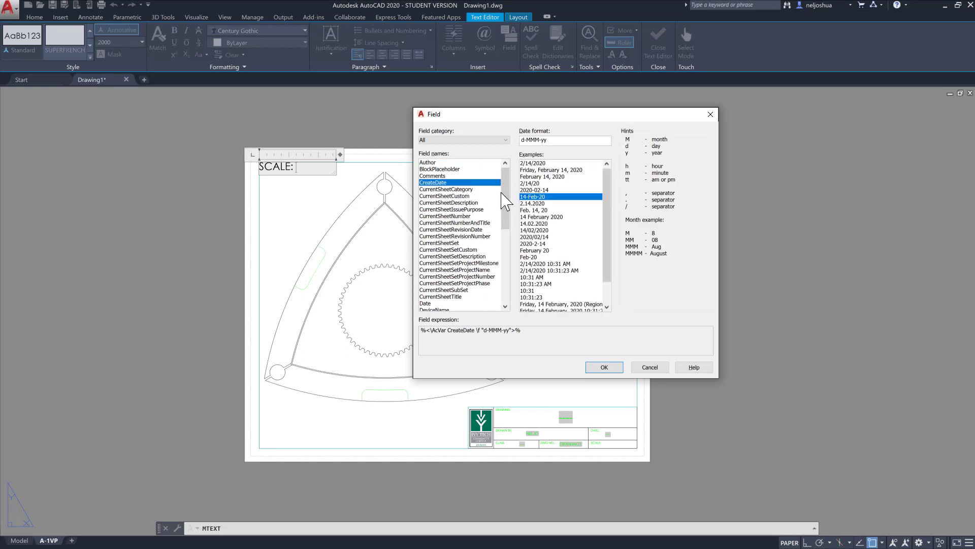
drag(508, 196, 508, 259)
click(438, 243)
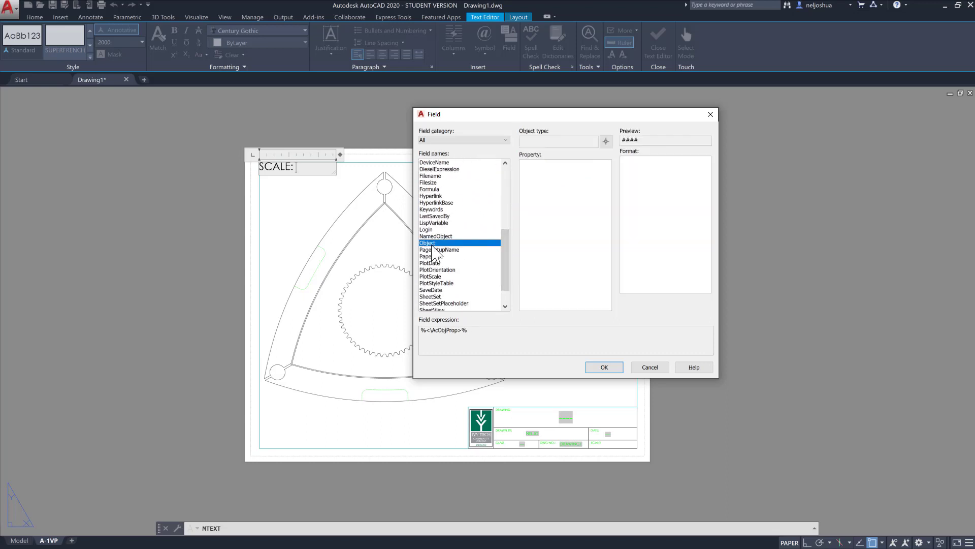
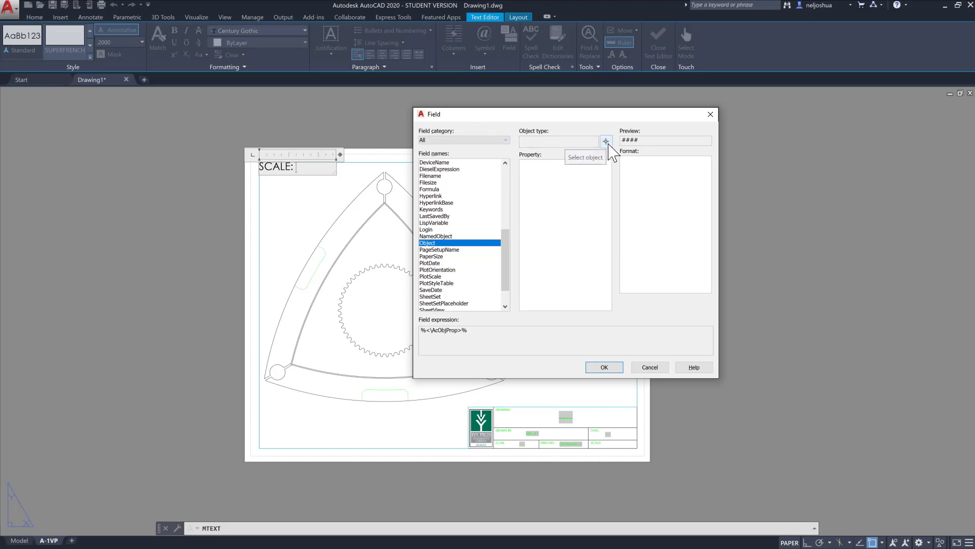
click(608, 142)
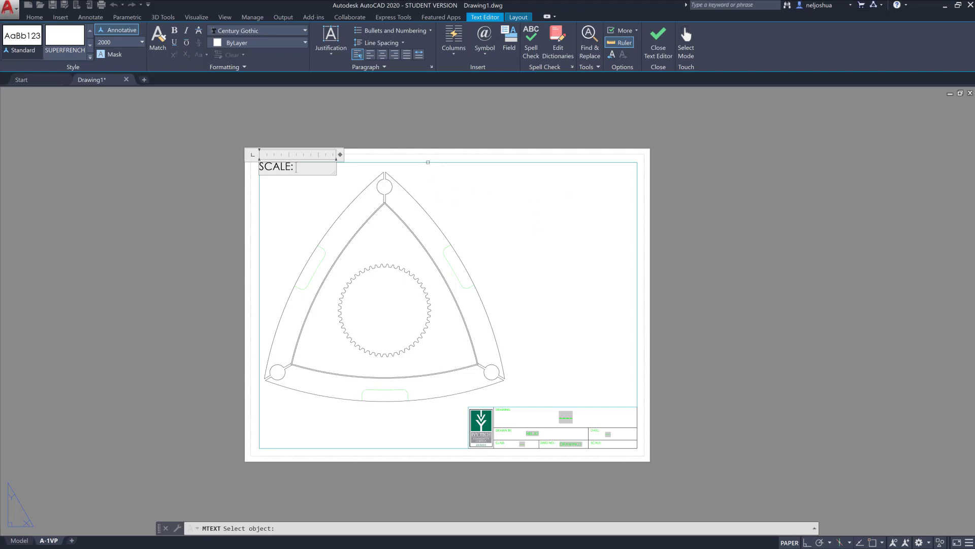
click(428, 162)
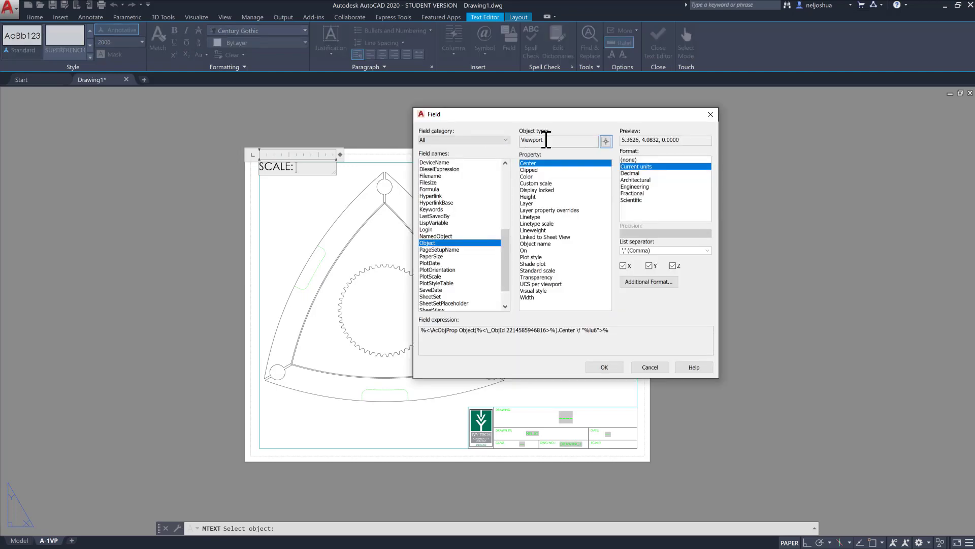
Step: Preview the viewport's Layer property in lowercase and uppercase formats, plus its Linetype and Linetype scale properties
drag(546, 140, 527, 143)
click(541, 141)
click(538, 203)
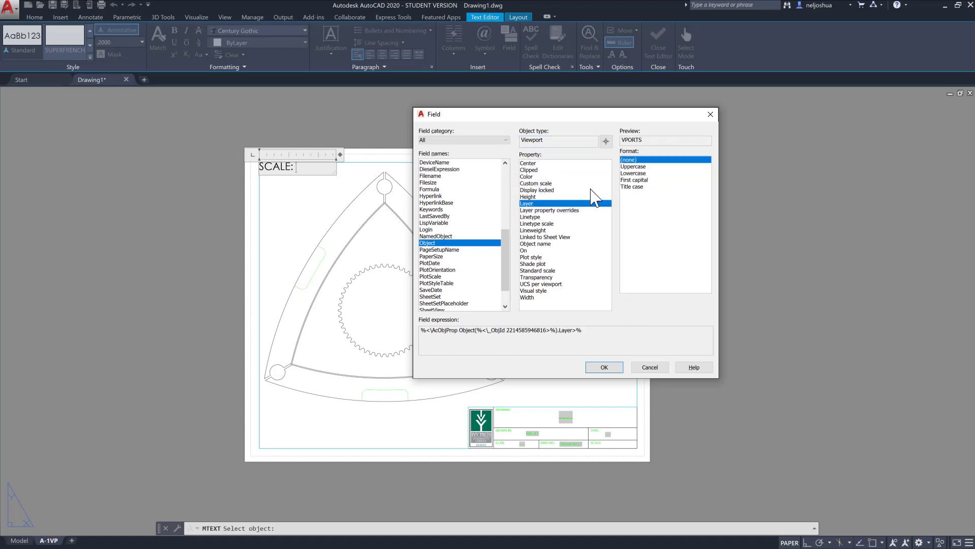
click(653, 173)
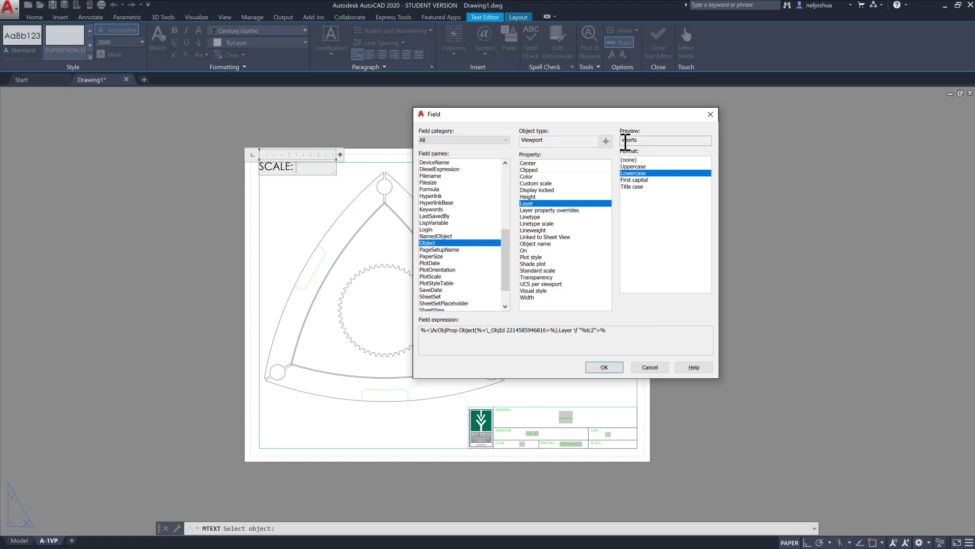
drag(622, 142, 650, 143)
click(638, 171)
click(638, 167)
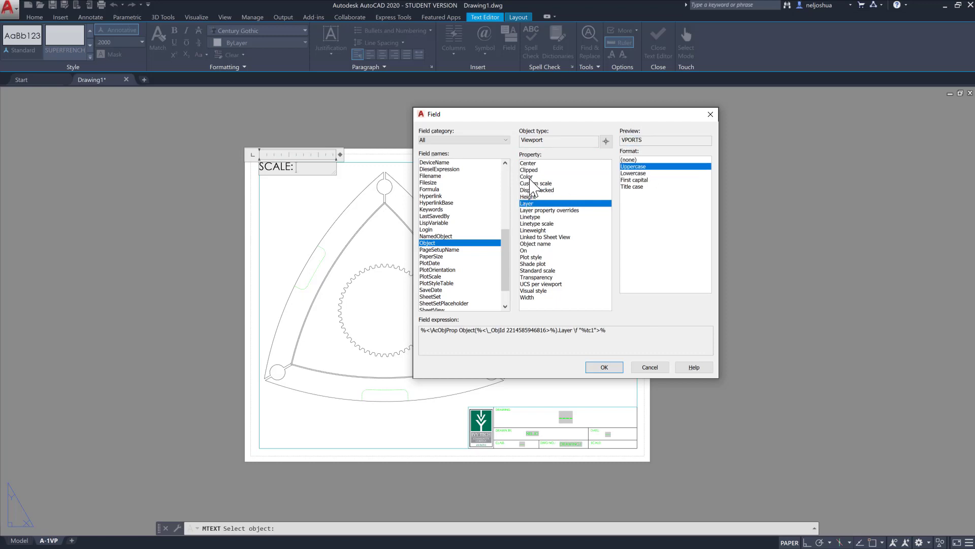
click(536, 217)
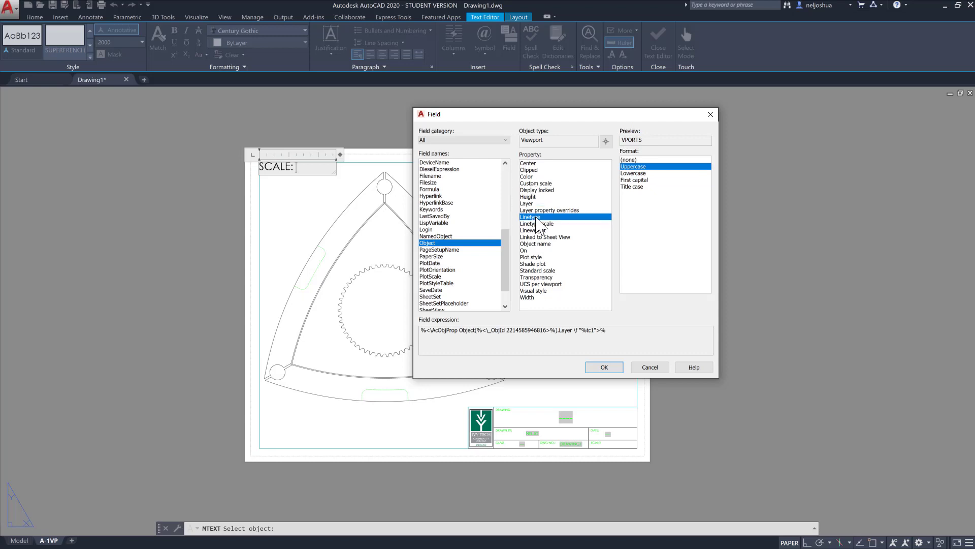
click(551, 224)
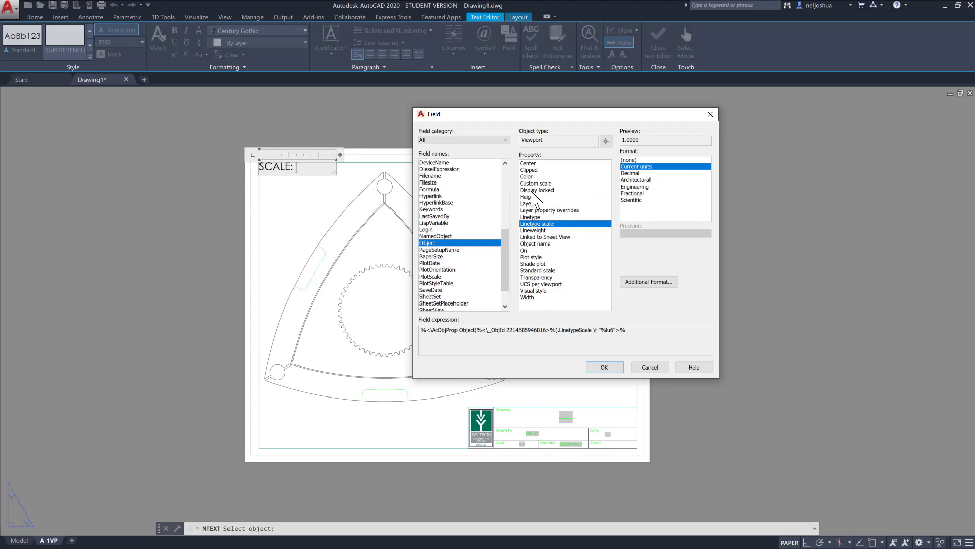
Step: Insert the viewport's Custom scale as a field using the scale name format, and widen the text box to fit one line
click(536, 184)
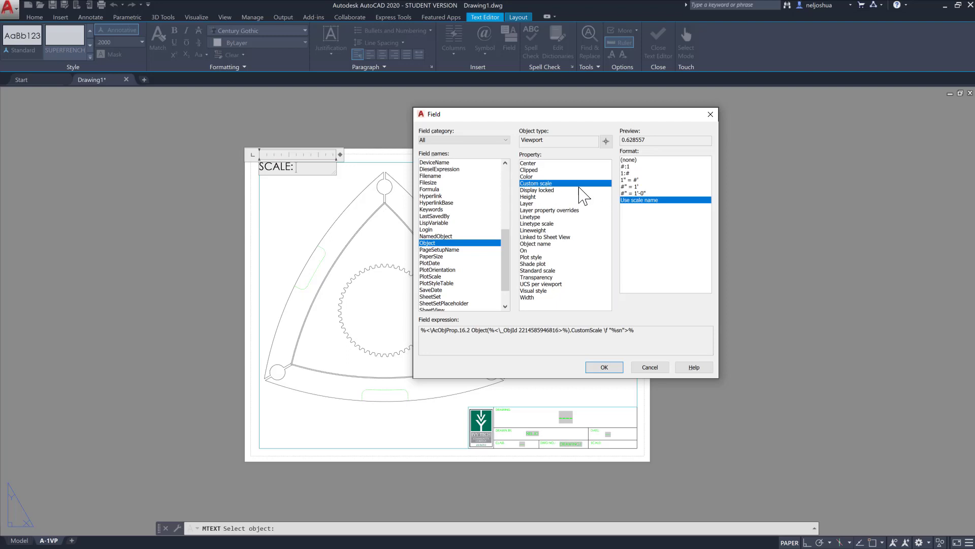
click(614, 367)
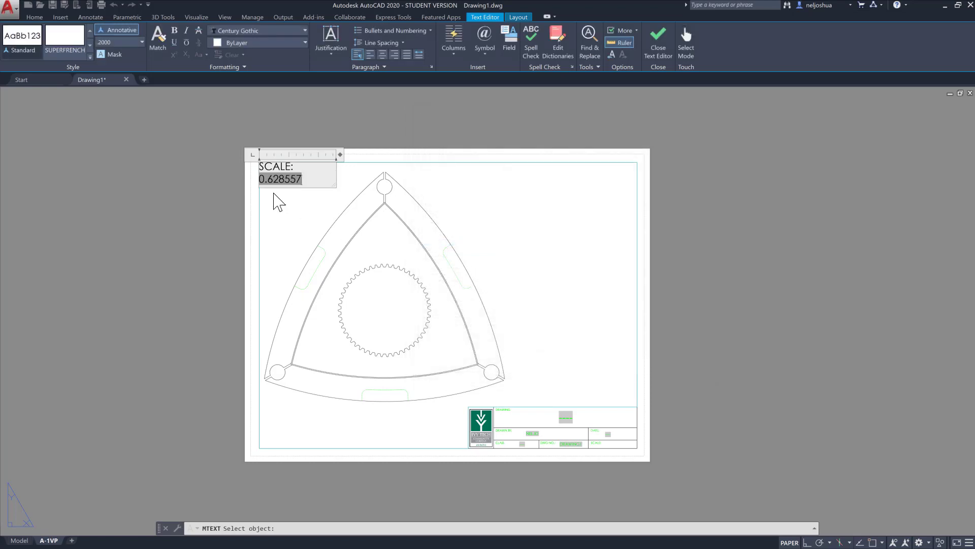
drag(334, 180, 348, 179)
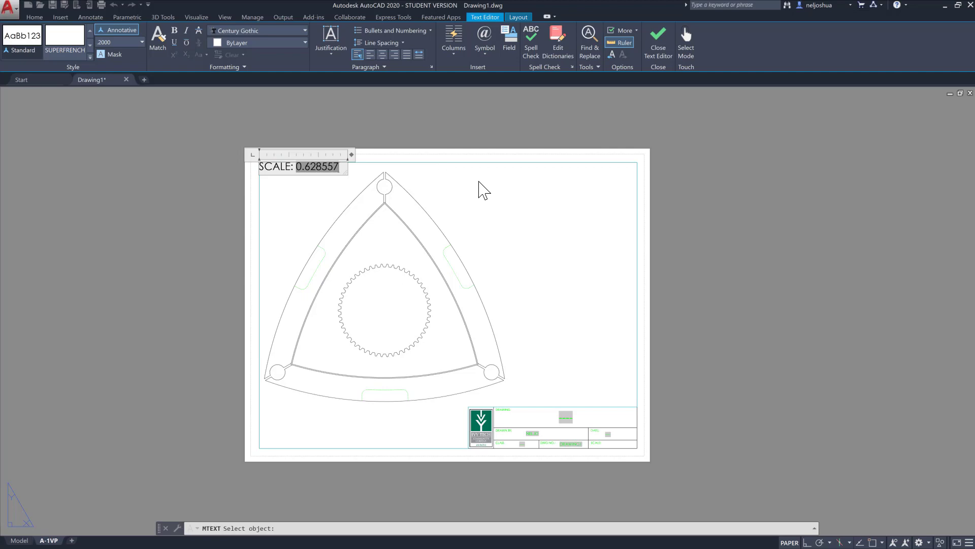
click(479, 181)
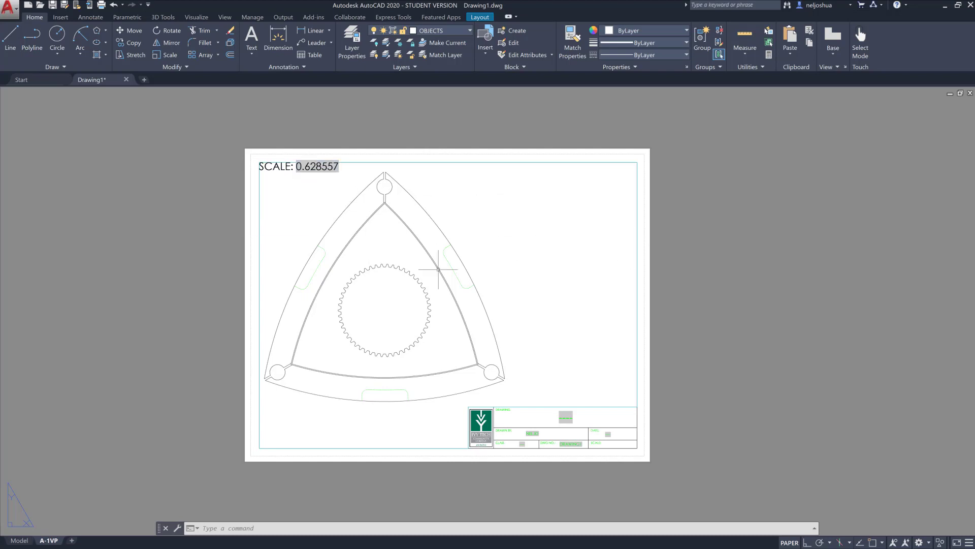
Step: Set the viewport scale to 1:1 and return to paper space
click(504, 276)
click(505, 274)
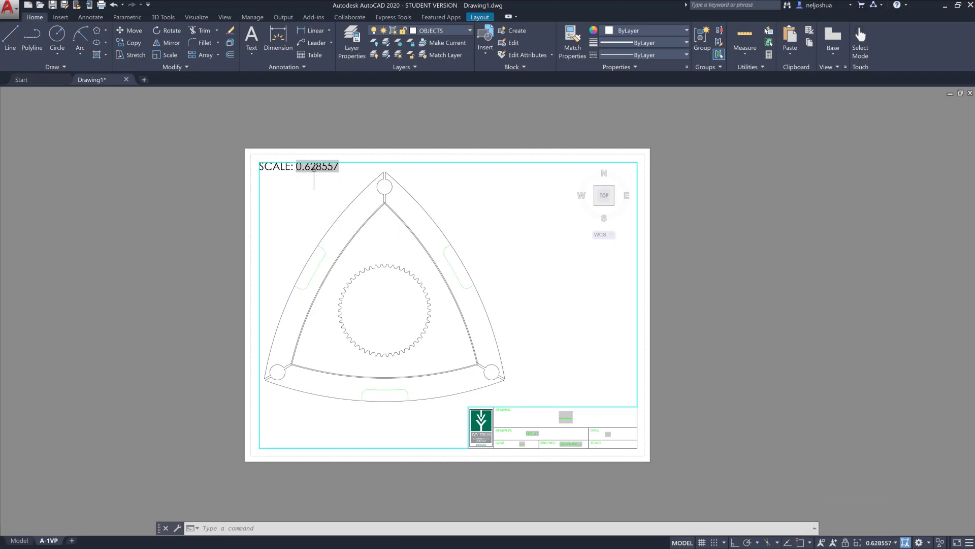
click(896, 543)
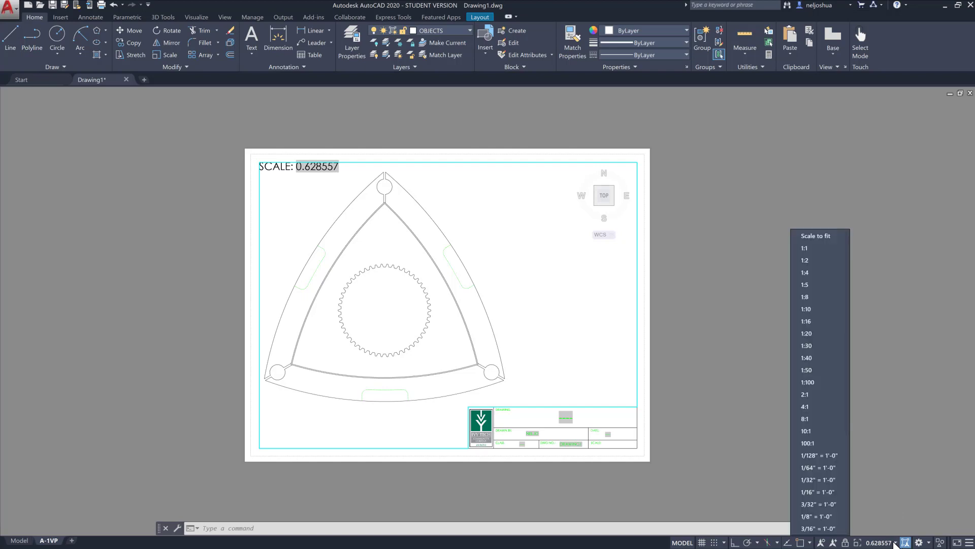
click(812, 247)
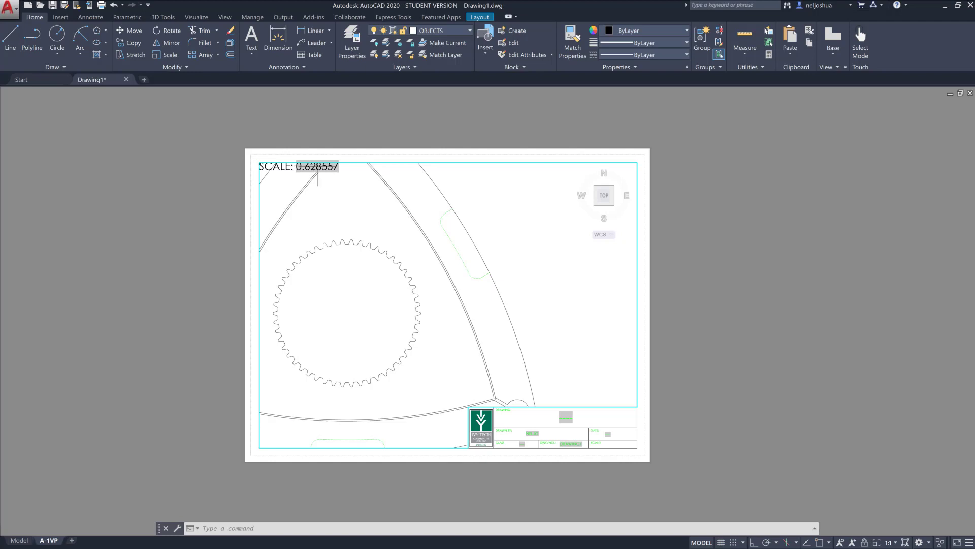
double_click(317, 124)
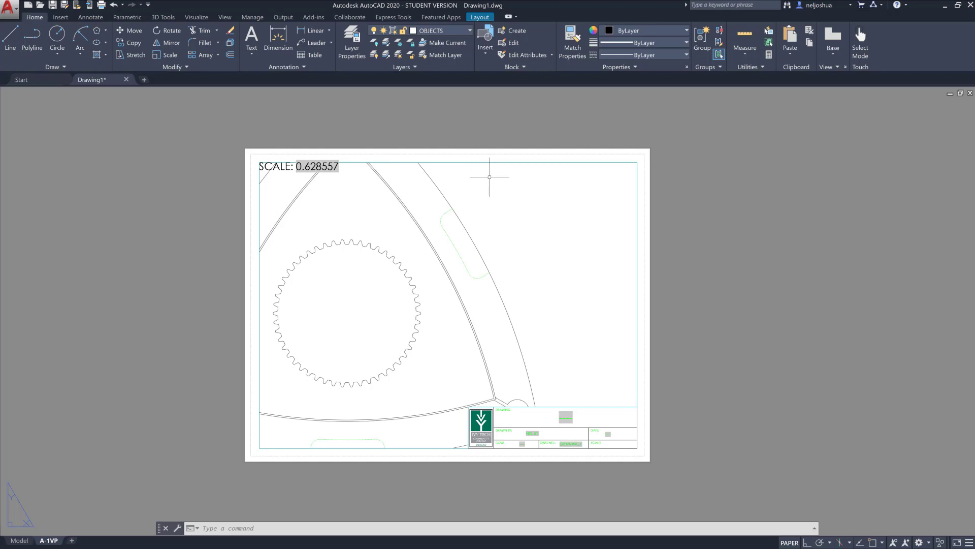
Step: Regenerate the whole drawing from paper space with REGENALL to update the scale field
double_click(510, 220)
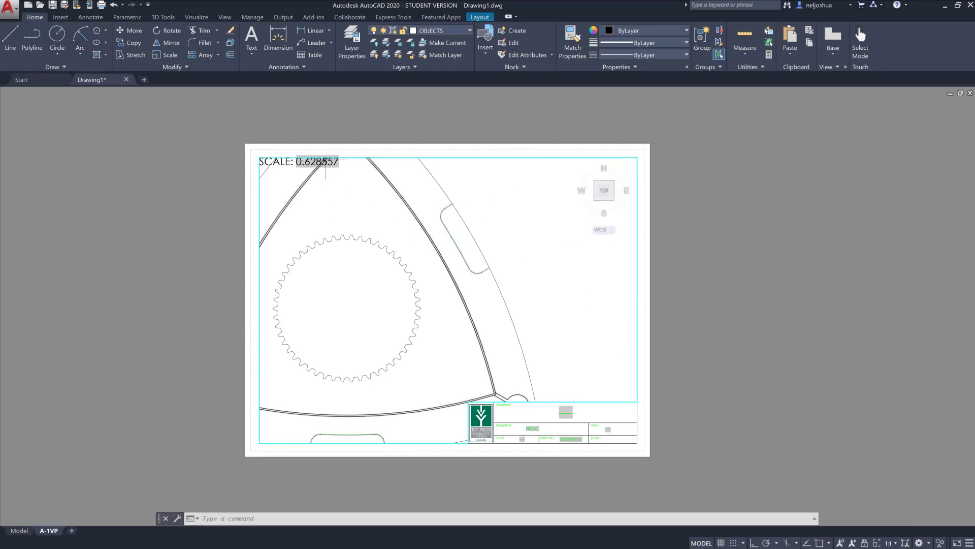
double_click(413, 134)
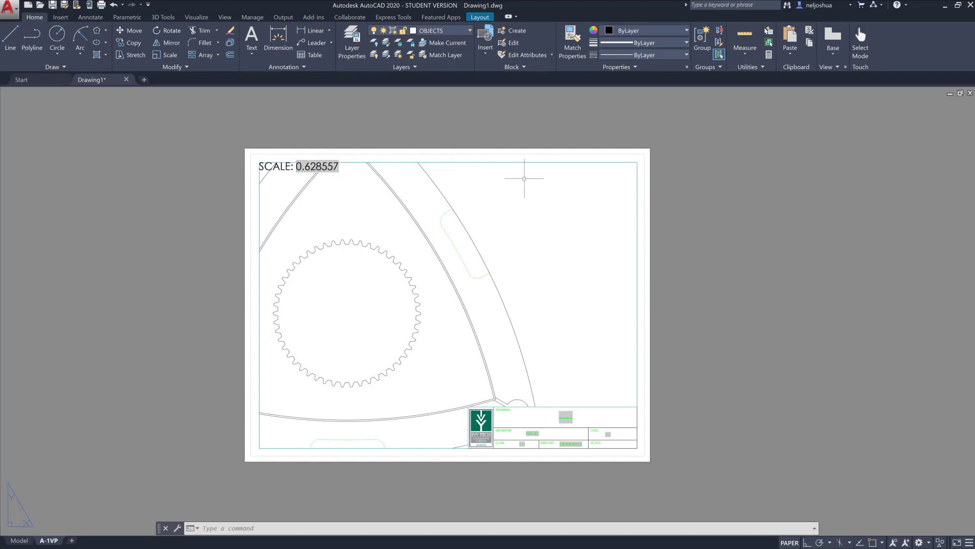
text(REGENALL)
key(Return)
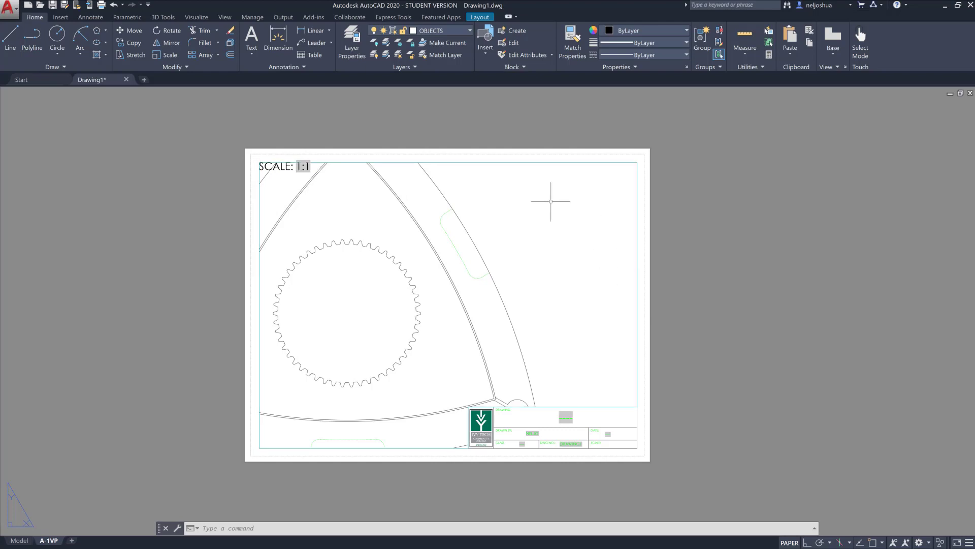
Step: Save the drawing as ROTOR_EXAMPLE.dwg in the user profile's Desktop folder on the C: drive
key(ctrl+s)
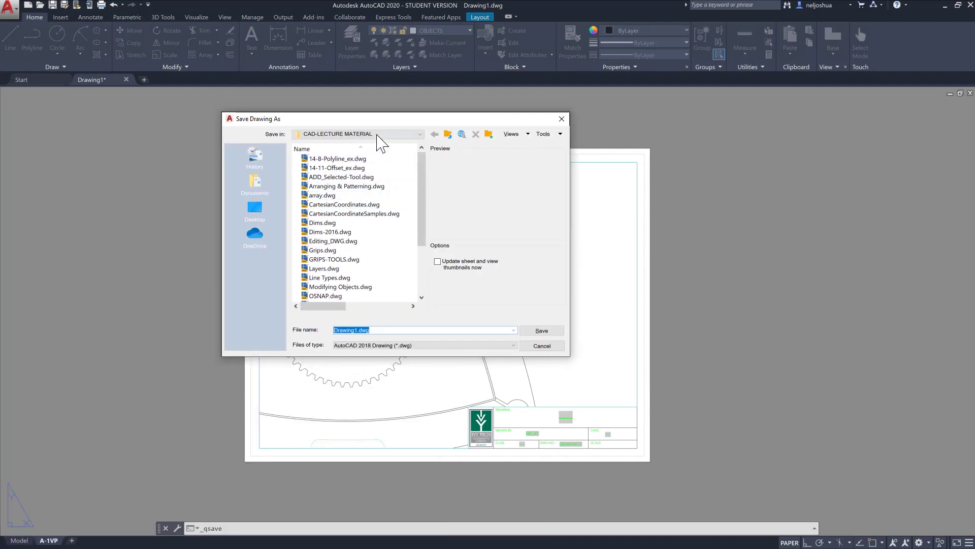
click(375, 133)
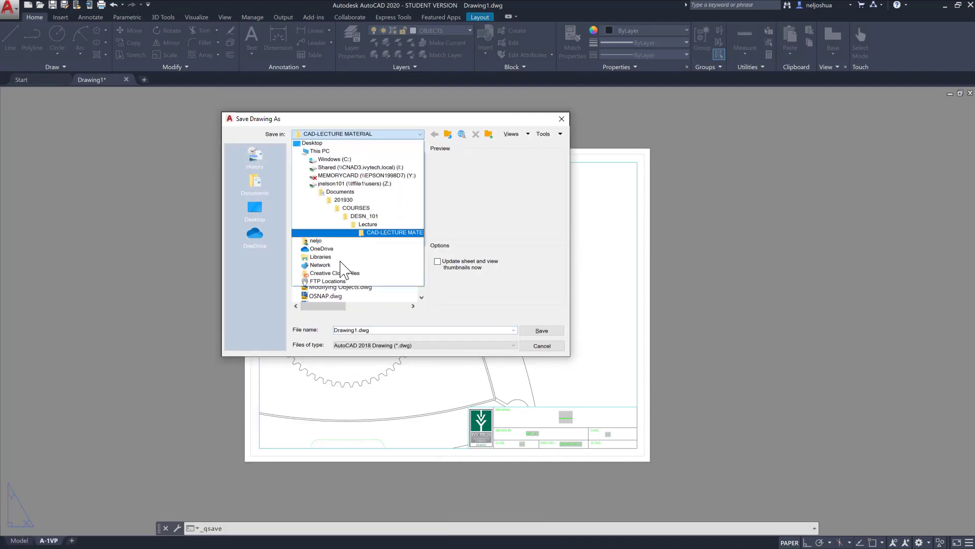
click(334, 159)
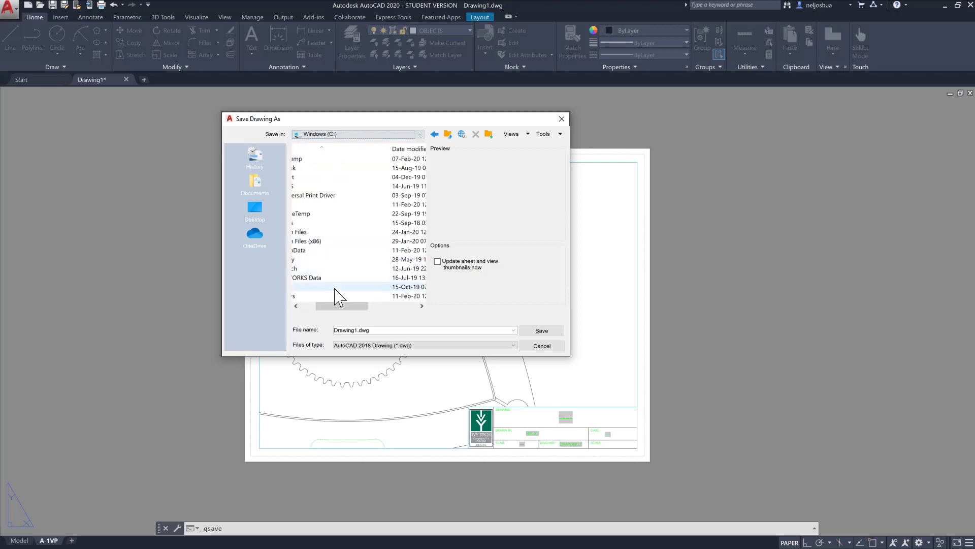
double_click(319, 287)
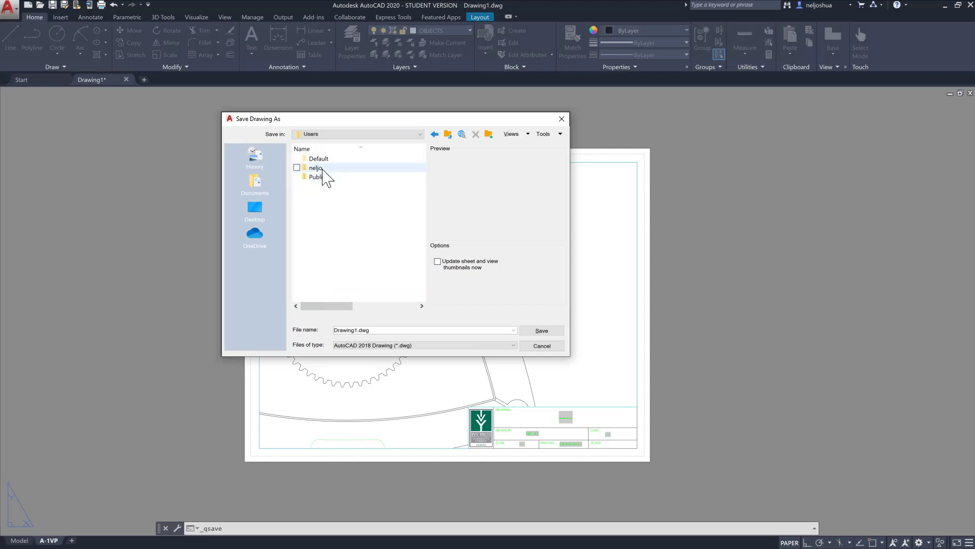
double_click(316, 169)
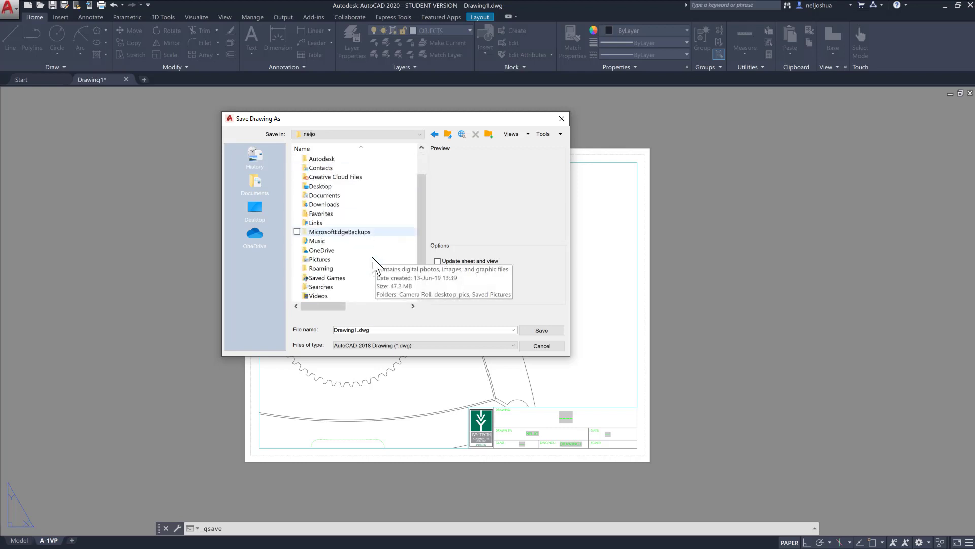
double_click(343, 191)
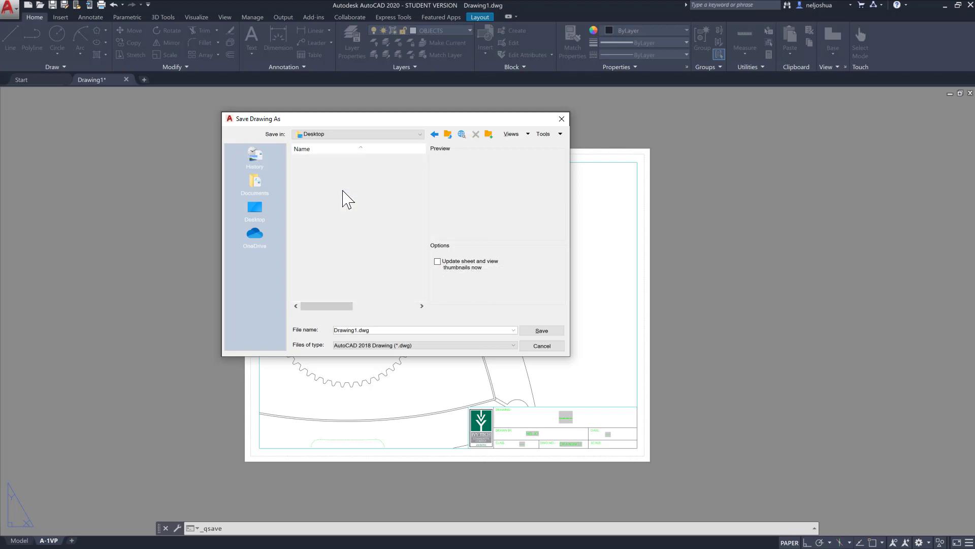
double_click(355, 330)
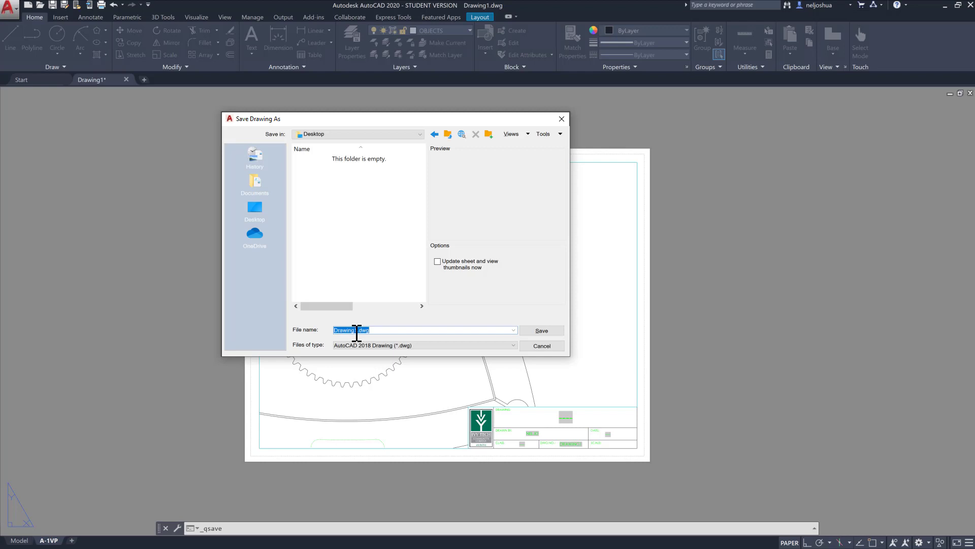
drag(356, 330, 305, 330)
click(542, 331)
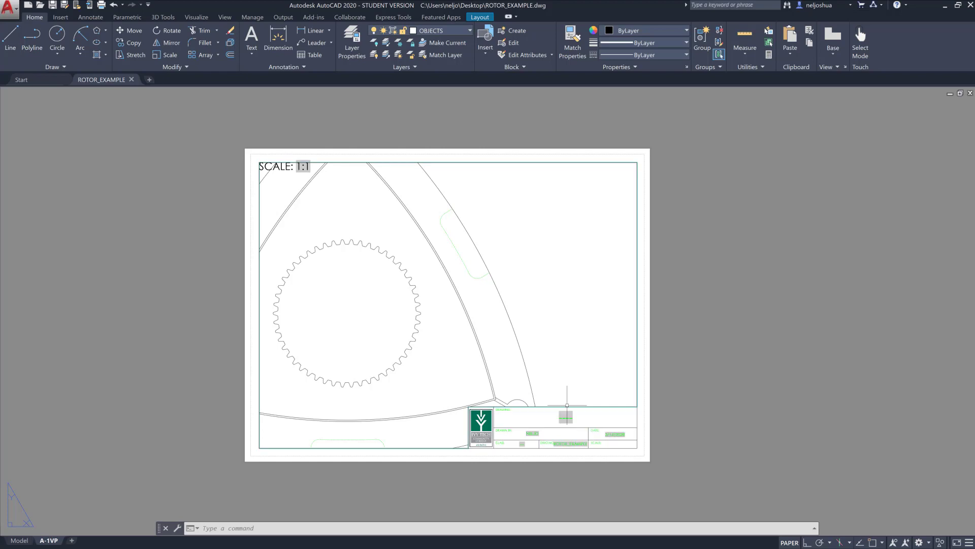
Step: Fill in the drawing properties with DWGPROPS: title ROTOR DRAWING, subject DESN 101 and the author's name
text(dw)
key(BackSpace)
key(BackSpace)
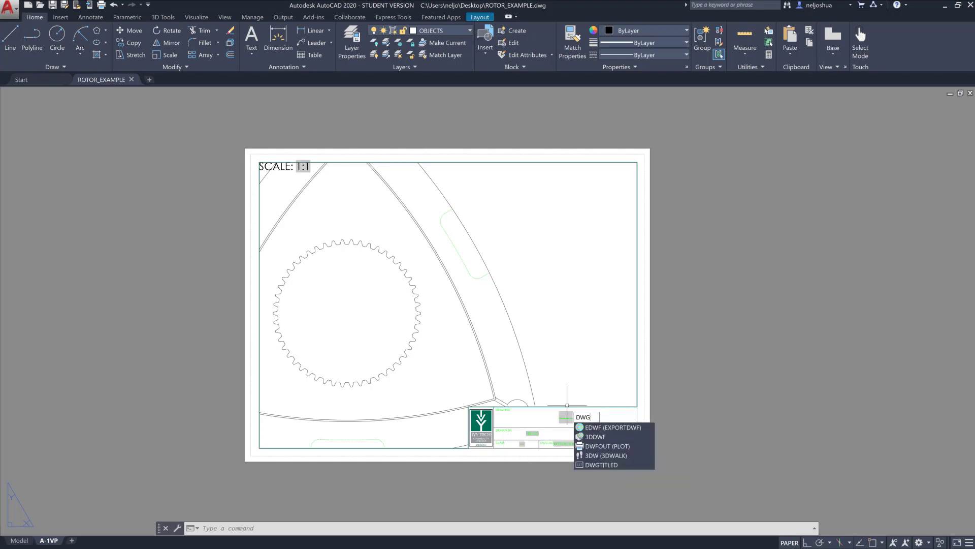
key(Return)
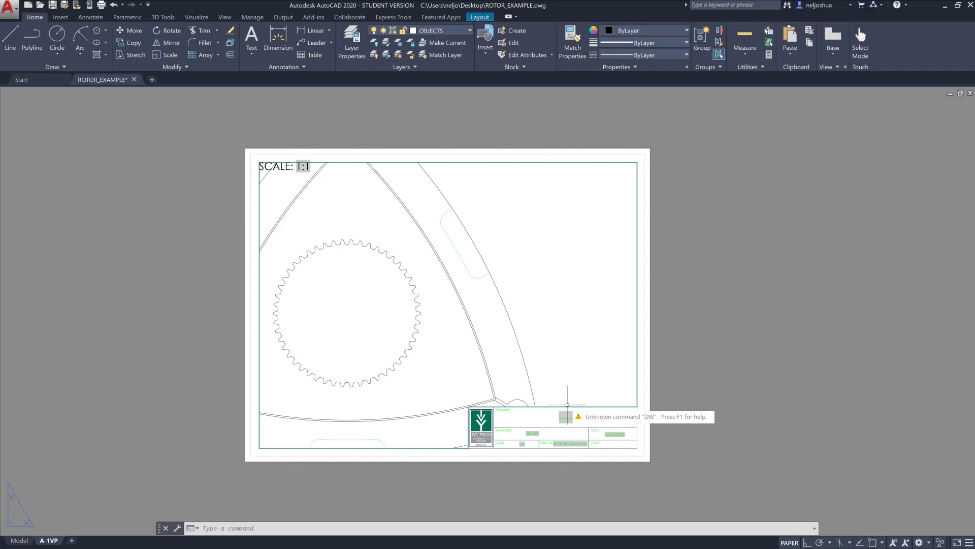
text(dwgprops)
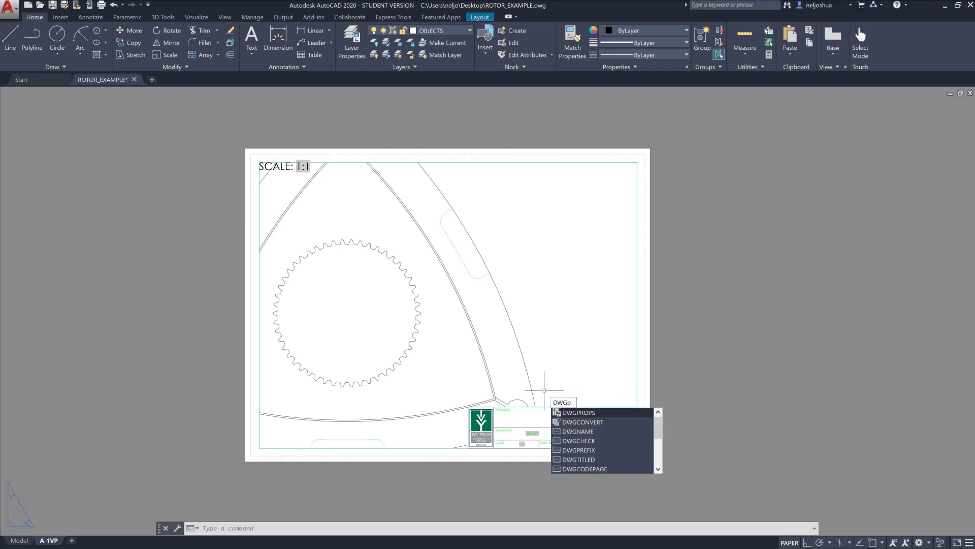
key(Return)
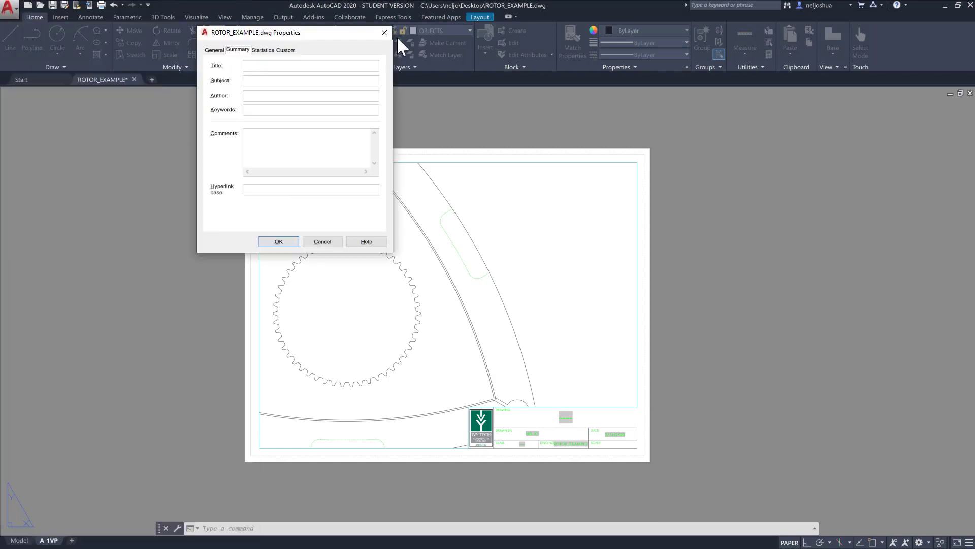
drag(337, 35, 316, 131)
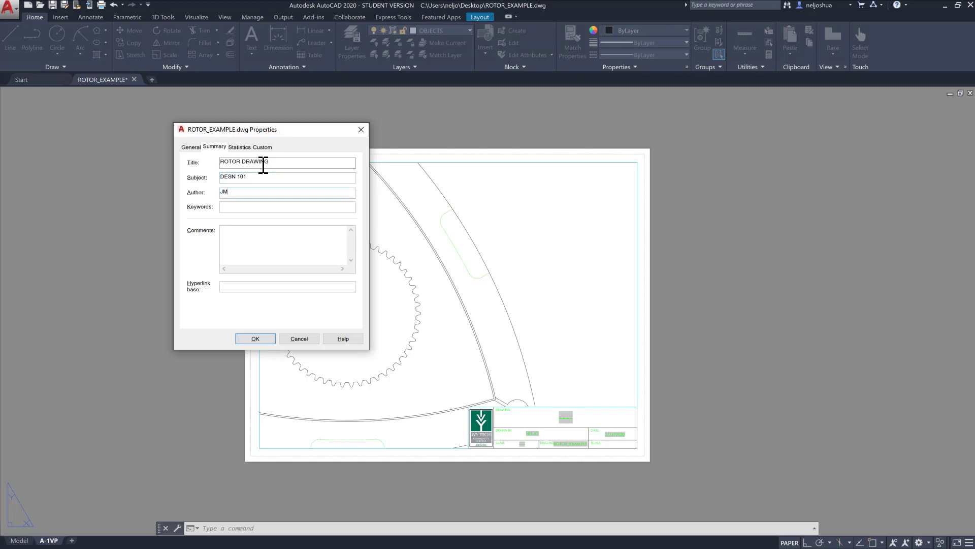
click(263, 339)
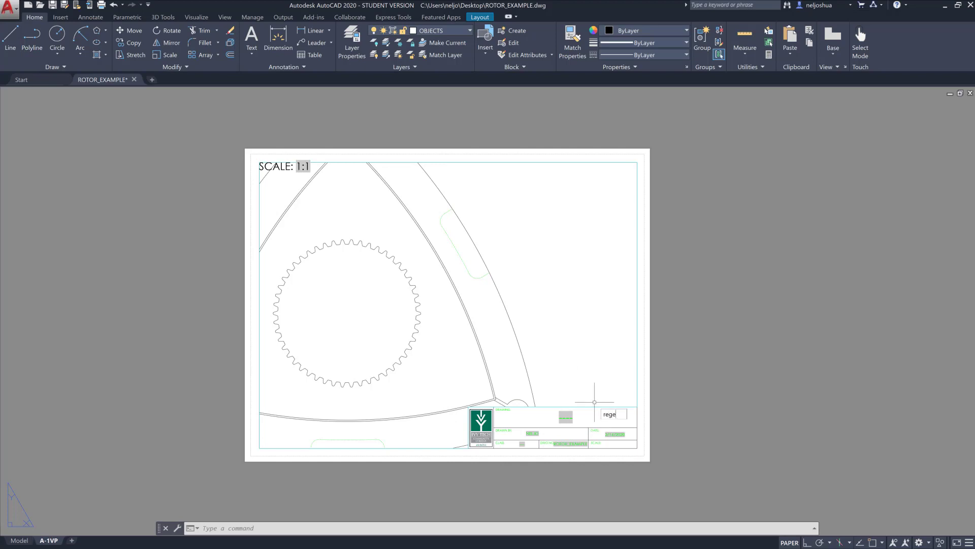
Step: Regenerate the drawing to update the title block fields, and save the file
key(Return)
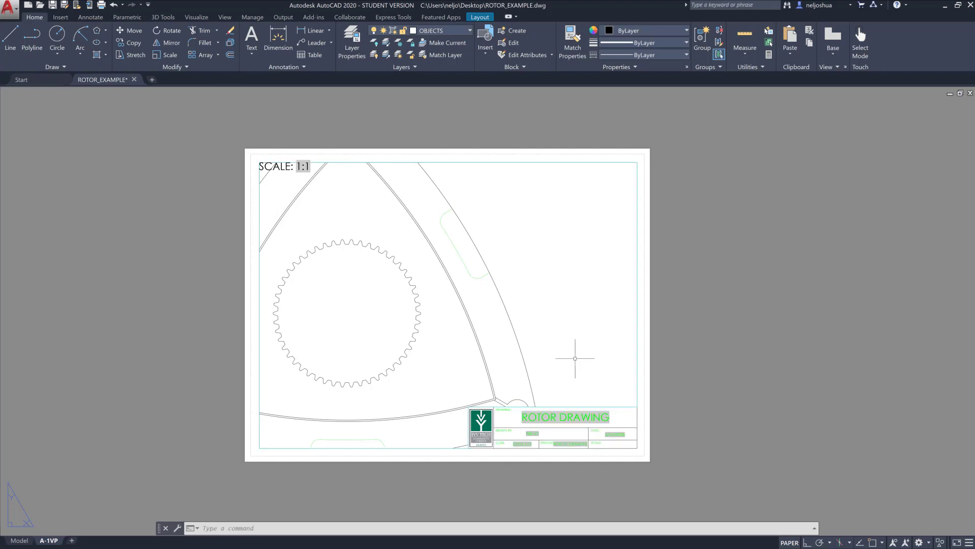
key(ctrl+s)
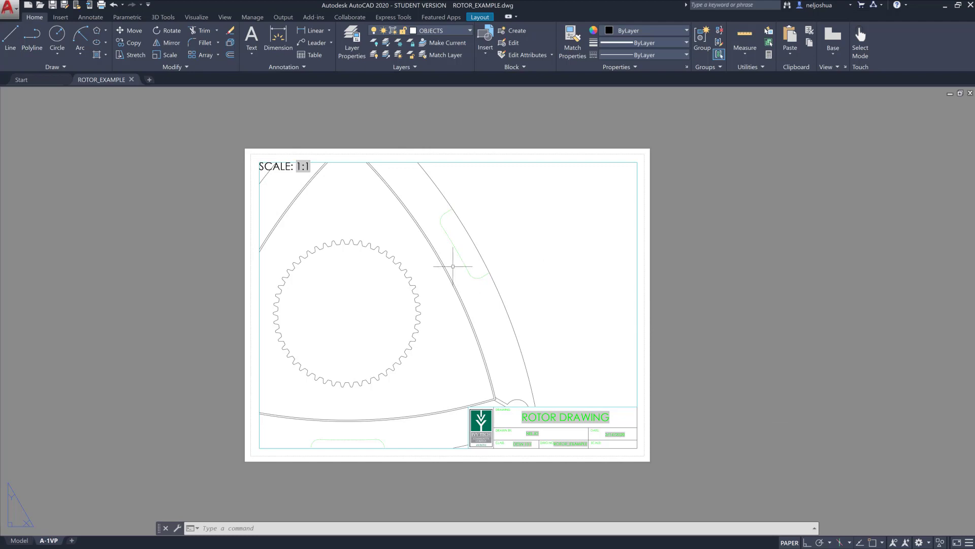
Step: Move the SCALE text slightly inward from the viewport's upper-left corner and deselect it
click(259, 162)
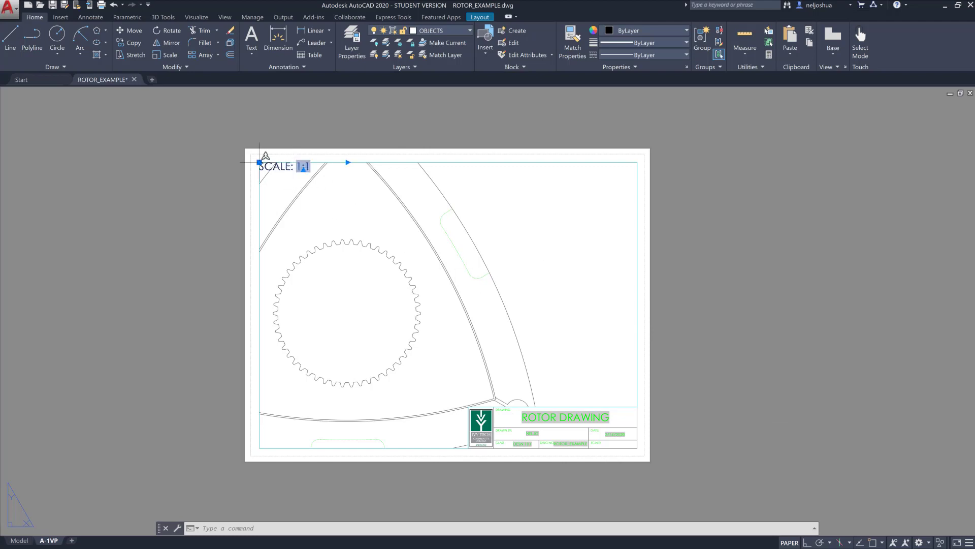
click(260, 163)
click(168, 218)
click(168, 219)
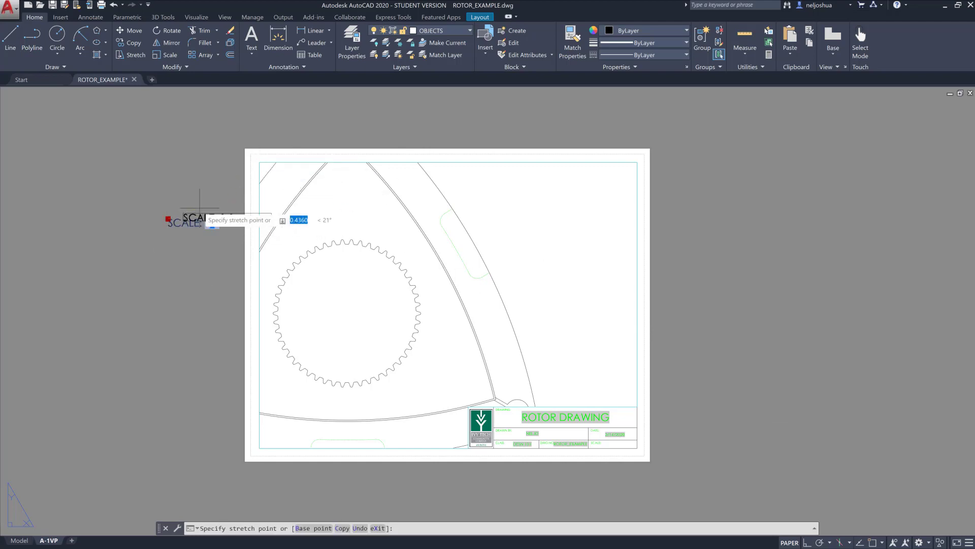
click(263, 166)
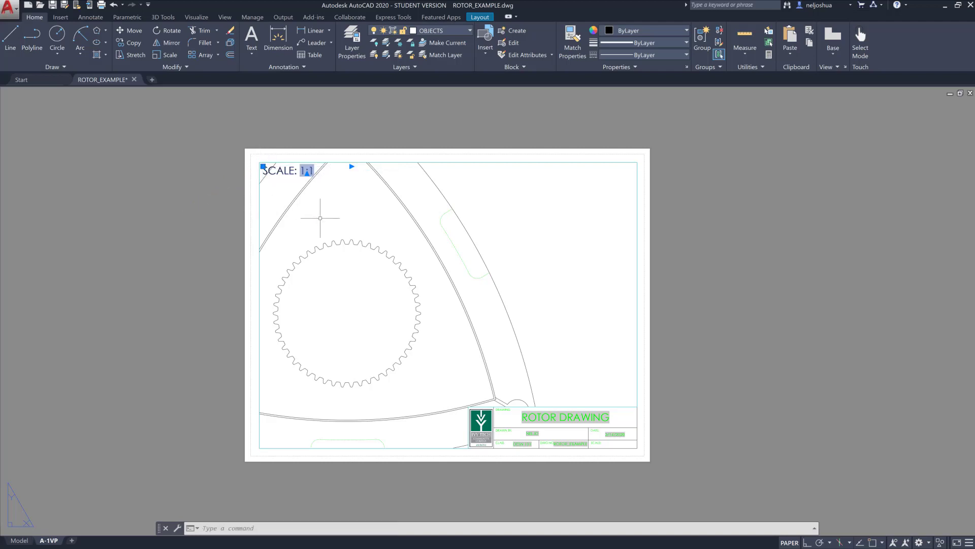
click(711, 212)
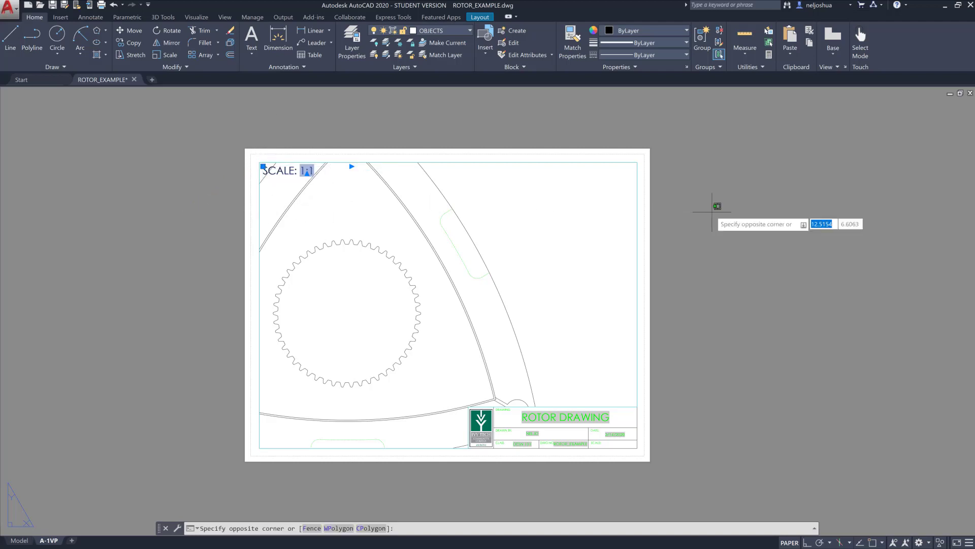
click(688, 211)
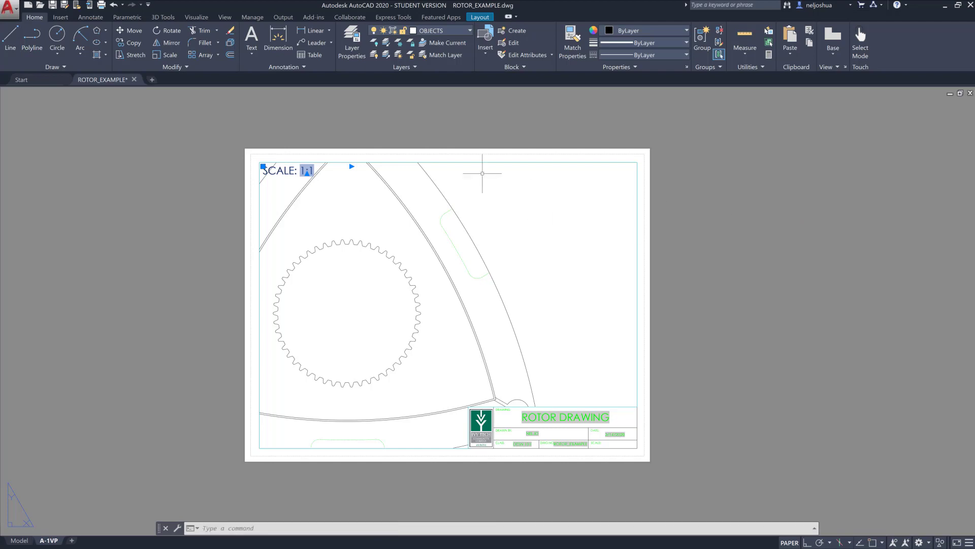
click(211, 208)
key(Escape)
Step: Try to add a SCALE: text with an Object field inside the active viewport, discard it and return to paper space
click(19, 540)
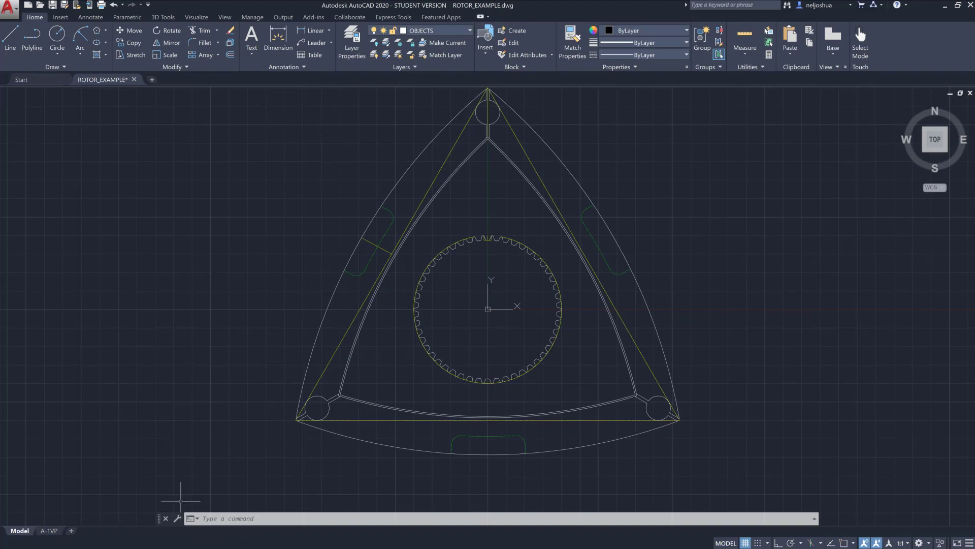
click(49, 531)
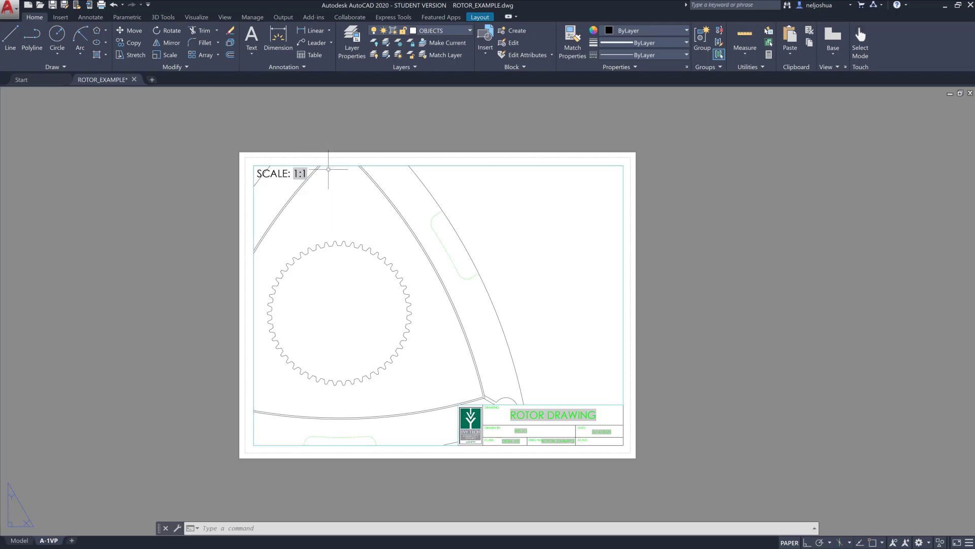
double_click(506, 185)
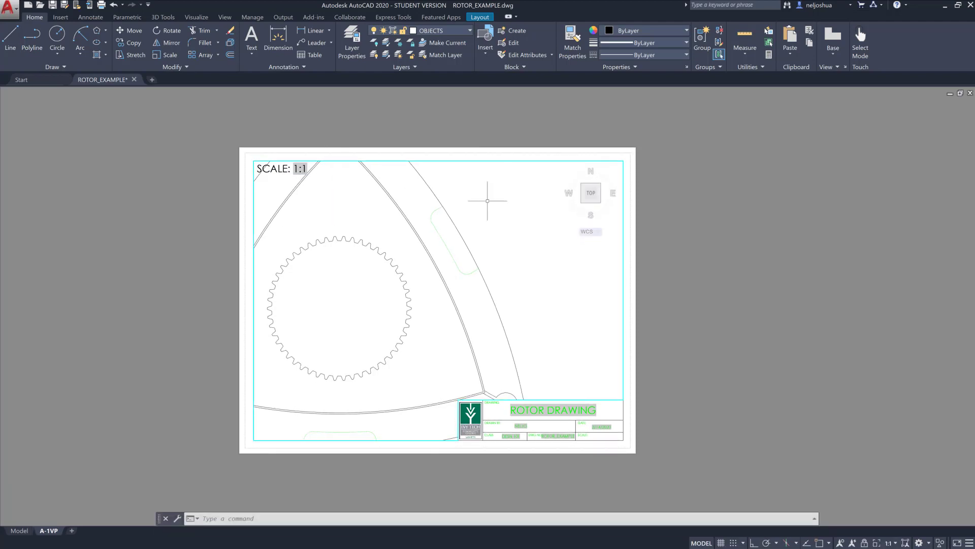
click(251, 38)
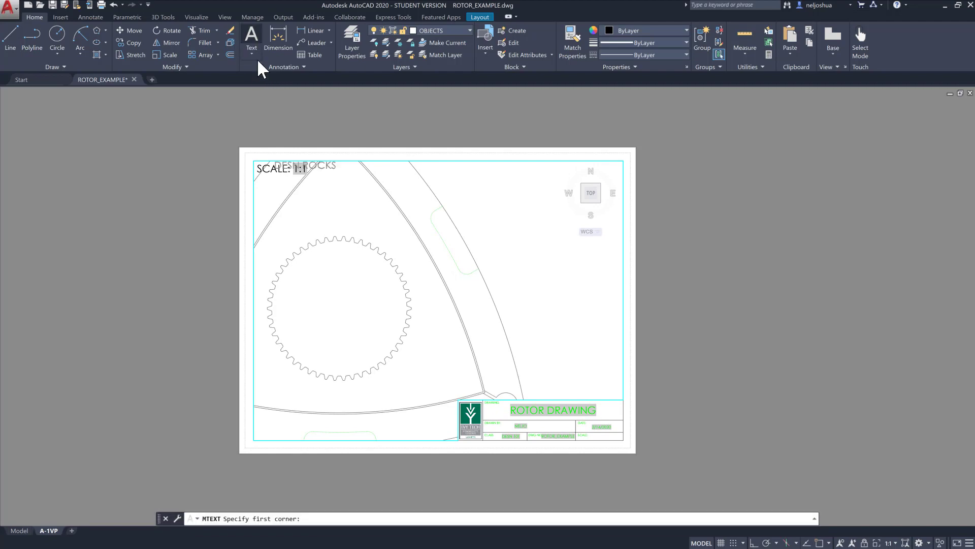
click(487, 203)
click(573, 246)
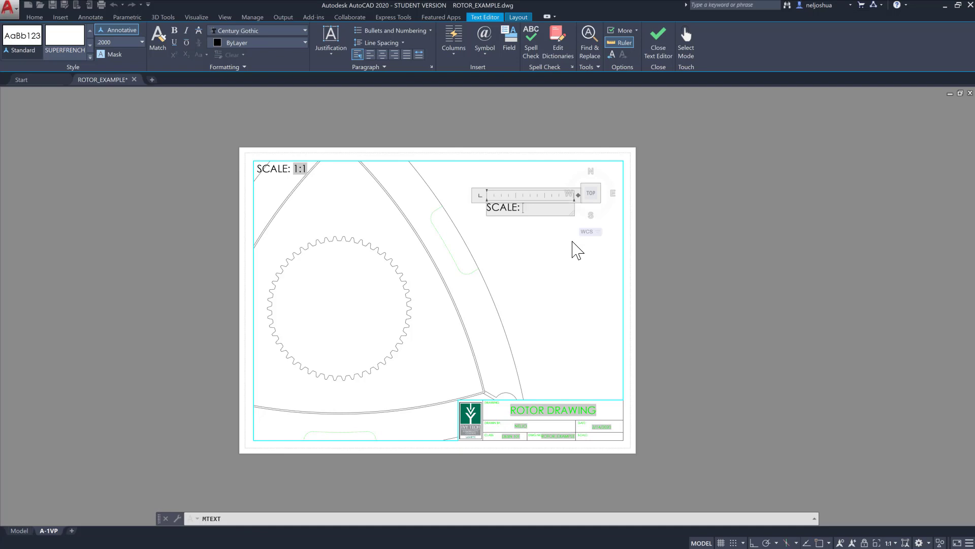
key(ctrl+f)
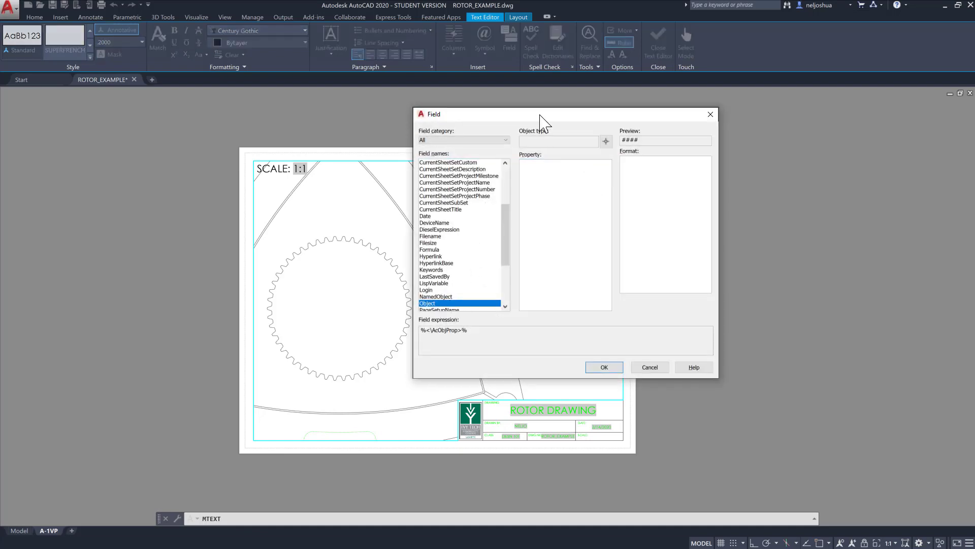
click(606, 141)
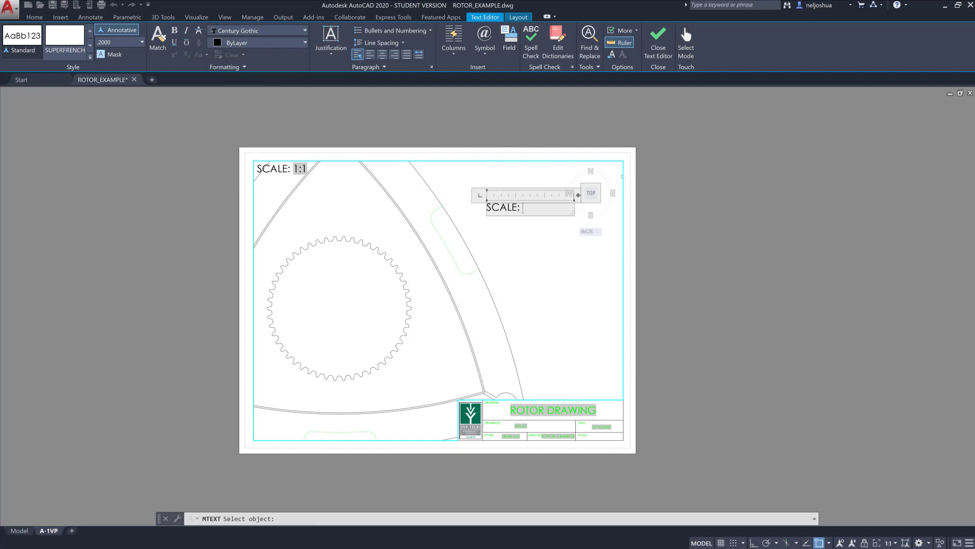
key(Escape)
click(650, 366)
key(Escape)
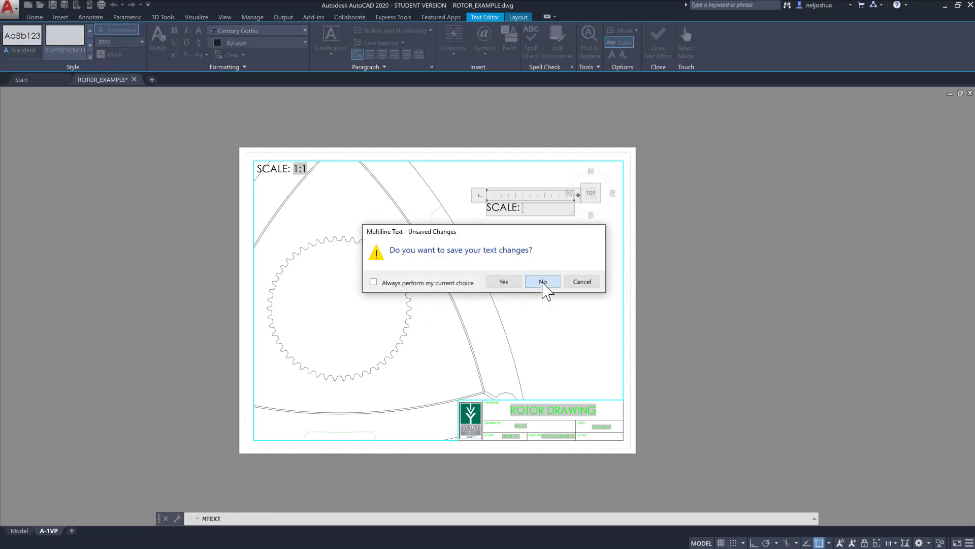
click(543, 282)
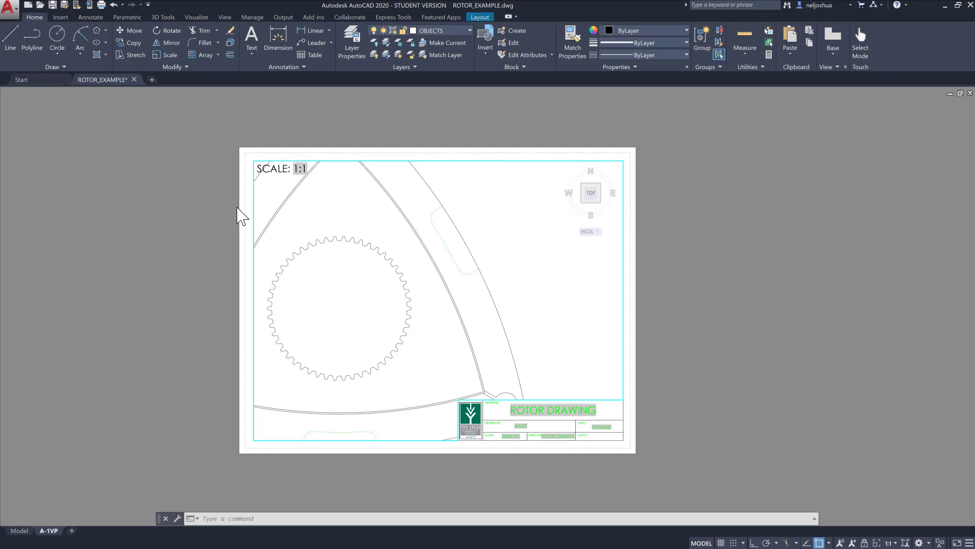
double_click(213, 208)
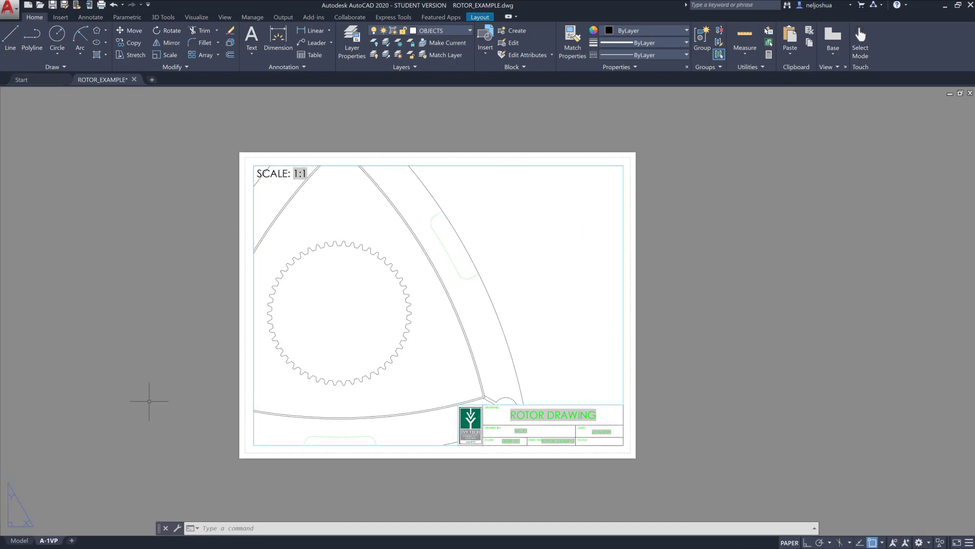
Step: Inspect the full rotor in model space, and return to the A-1VP layout to check the viewport and its scale text
click(21, 540)
scroll(432, 193, down, 5)
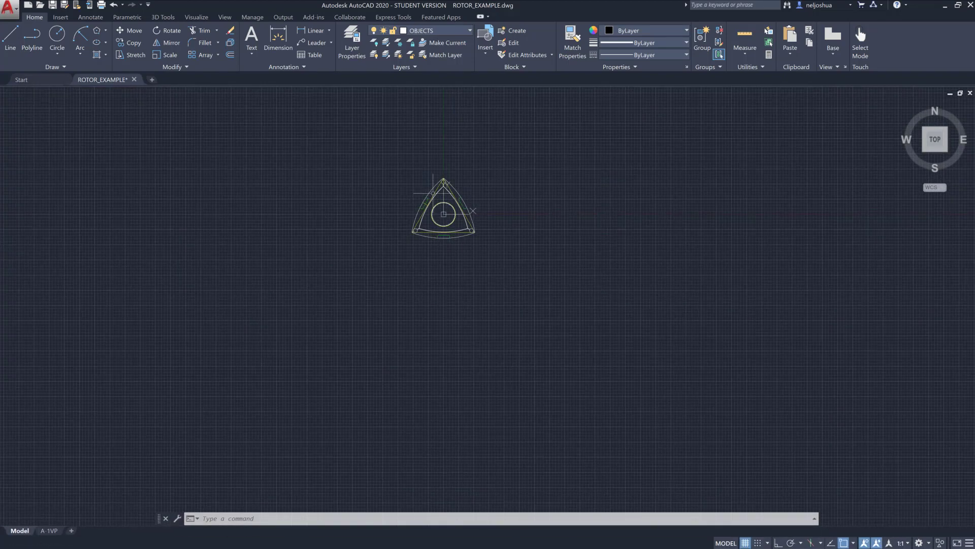
scroll(452, 201, up, 4)
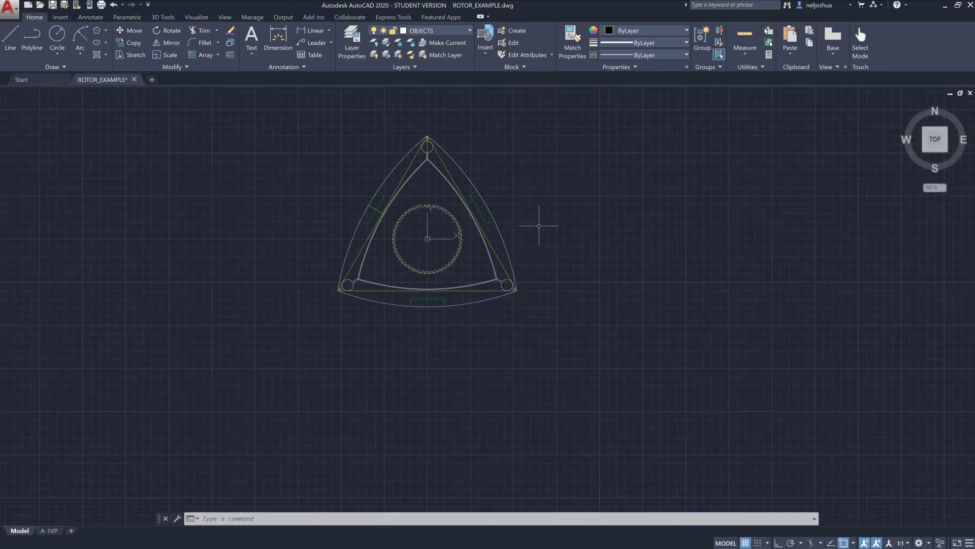
scroll(447, 211, up, 2)
middle_drag(447, 229, 470, 279)
click(48, 530)
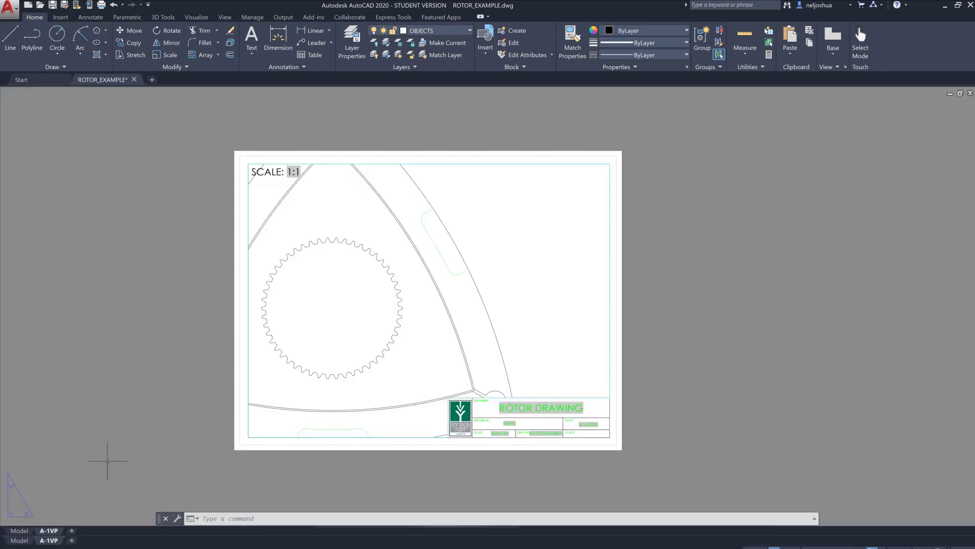
click(400, 169)
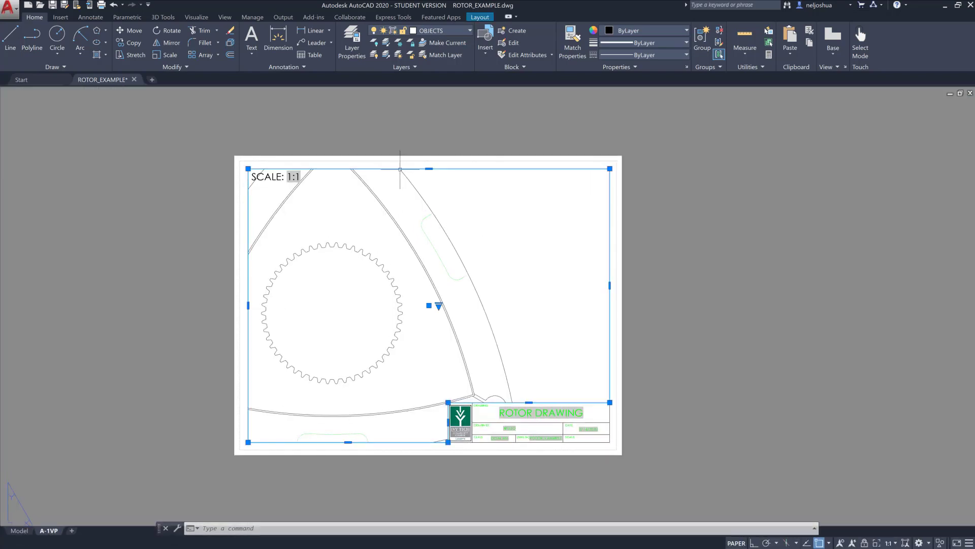
key(Escape)
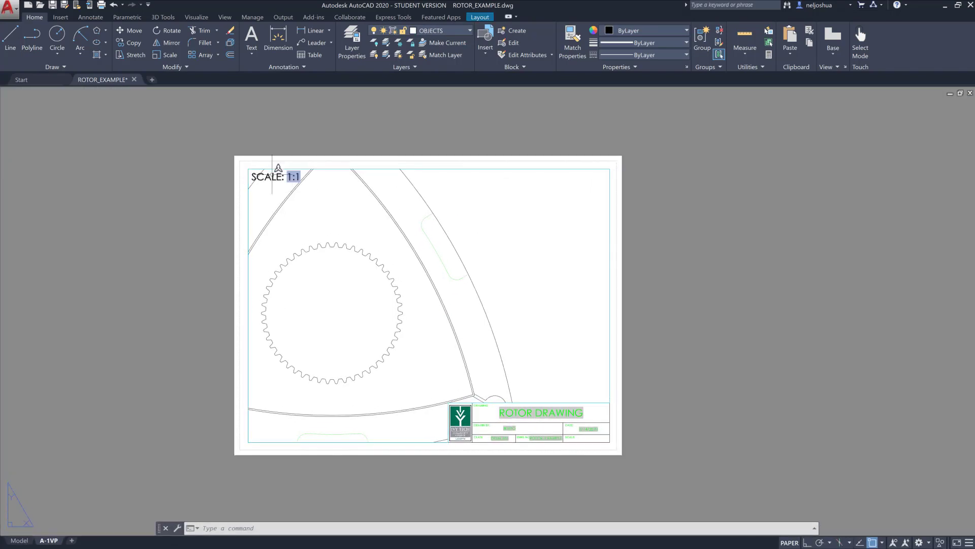
click(273, 175)
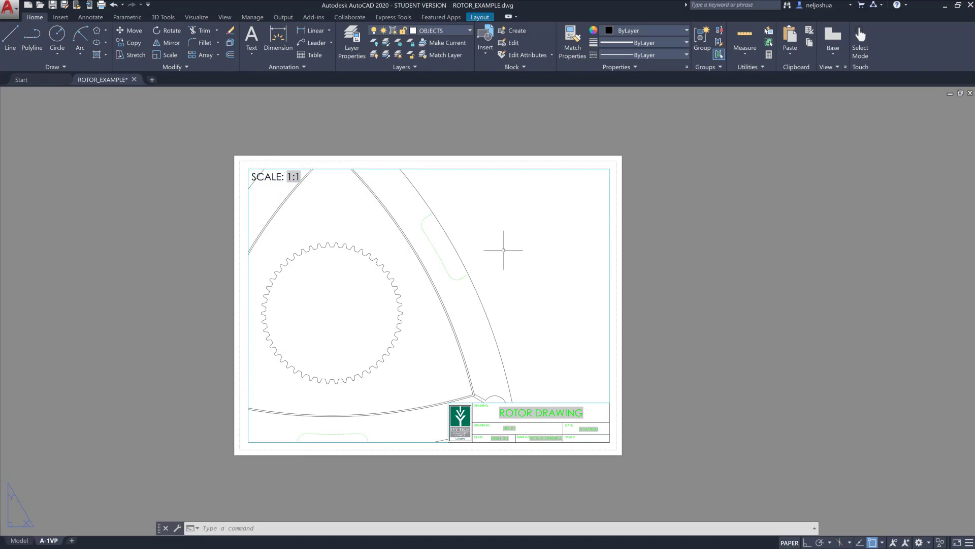
Step: Set the viewport scale to 1:2, shift the rotor toward the viewport's left side, and return to paper space
double_click(440, 273)
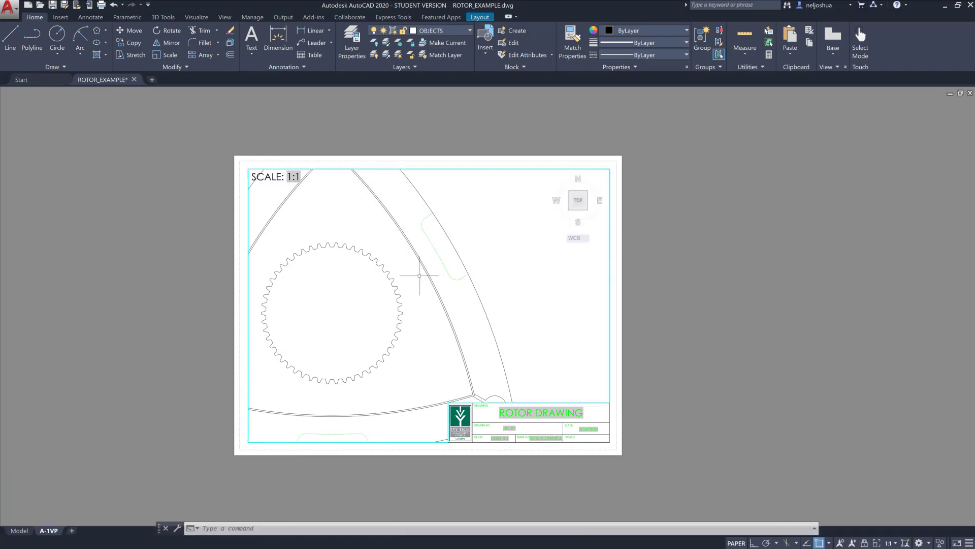
click(886, 541)
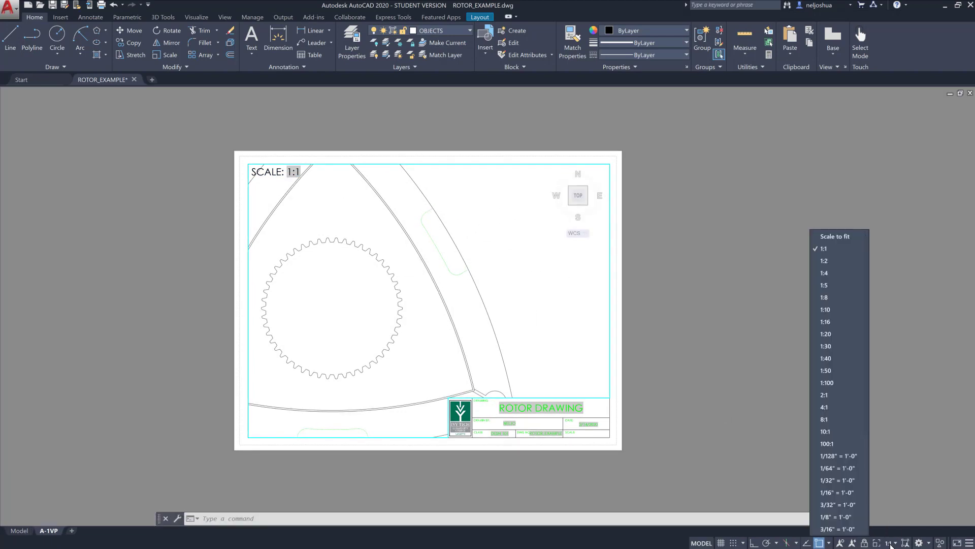
click(835, 258)
scroll(455, 285, down, 3)
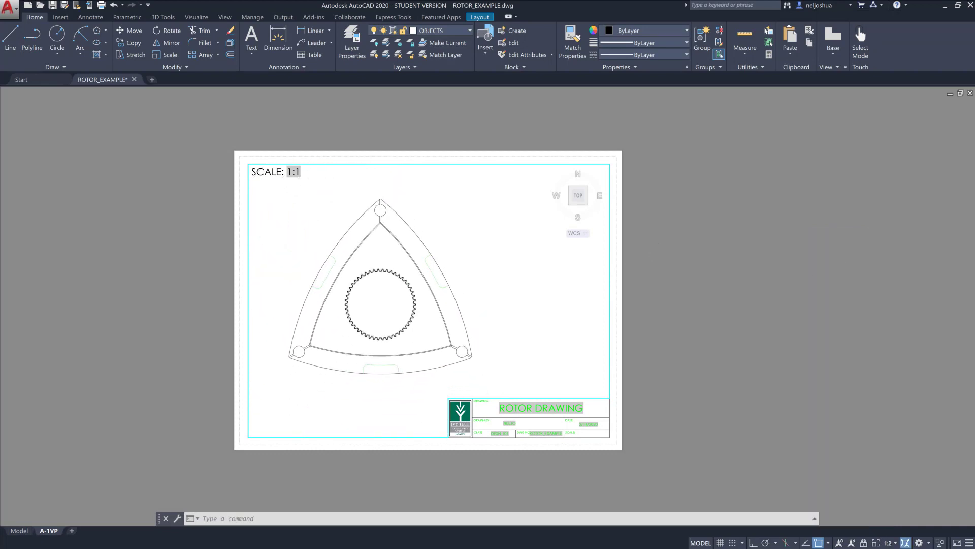
middle_drag(455, 285, 422, 282)
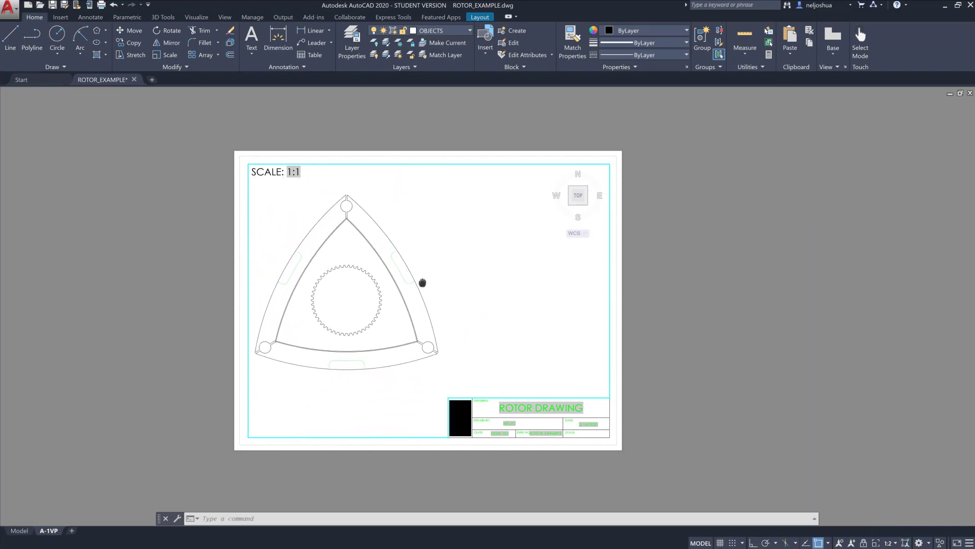
double_click(288, 118)
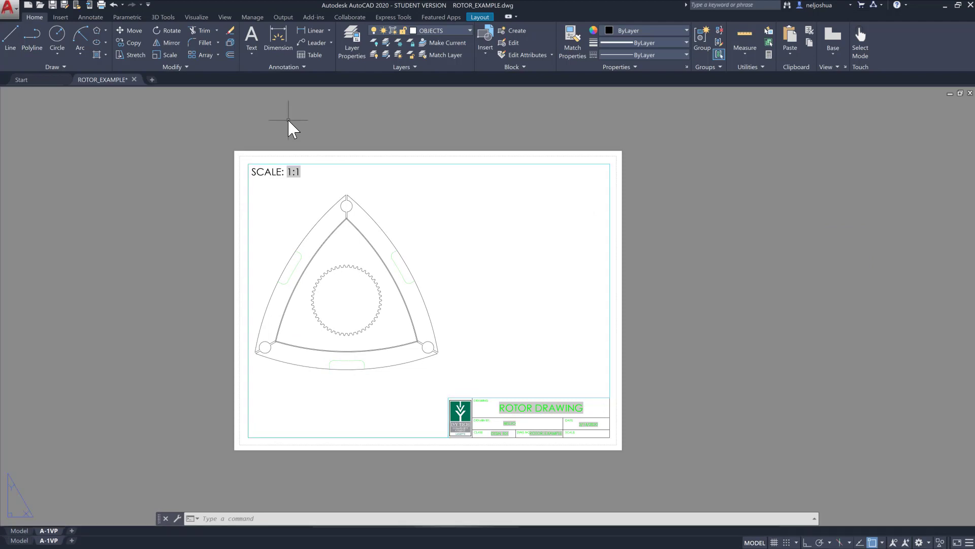
Step: Stretch the viewport's right edge horizontally inward with Ortho on, so it ends just past the rotor, and deselect it
click(610, 265)
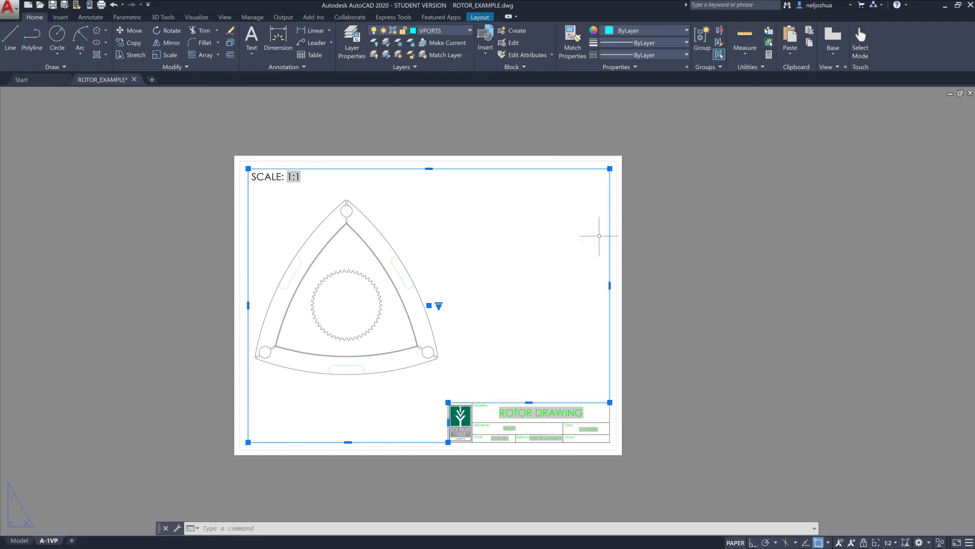
click(610, 285)
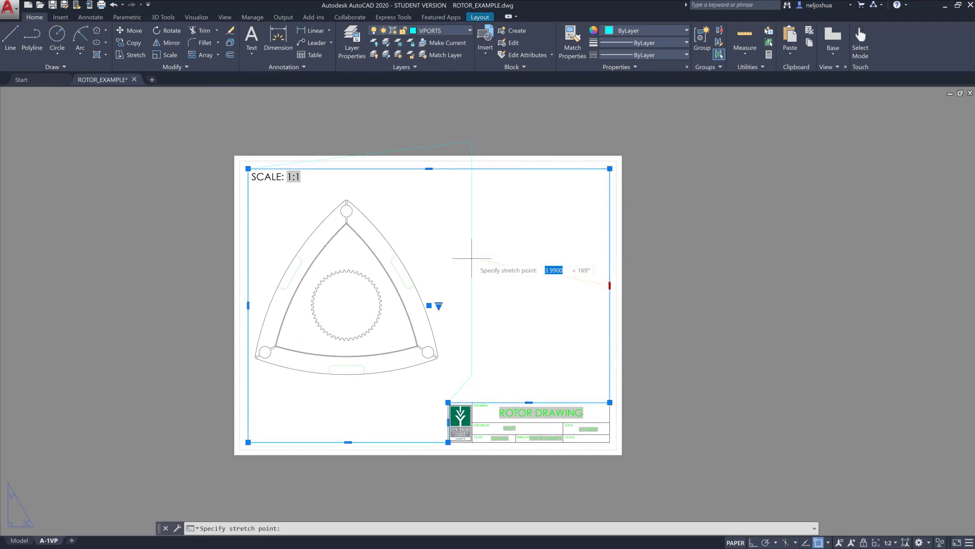
click(753, 542)
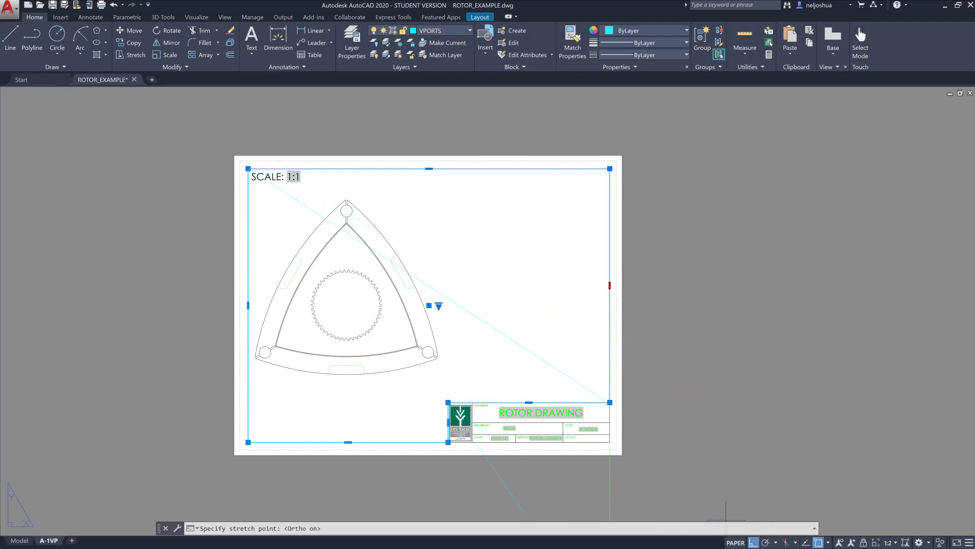
click(457, 290)
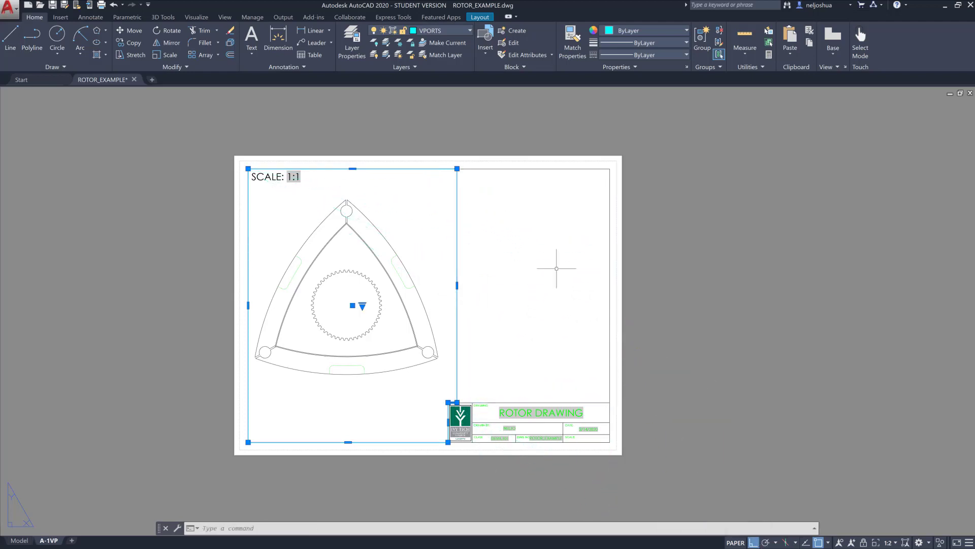
key(Escape)
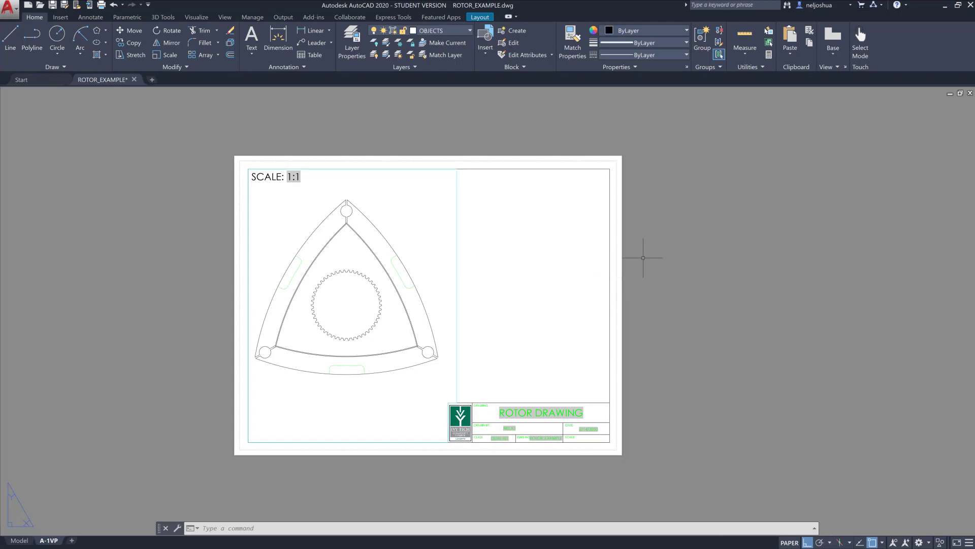
Step: Turn on the grid inside the rotor viewport and return to paper space
double_click(441, 244)
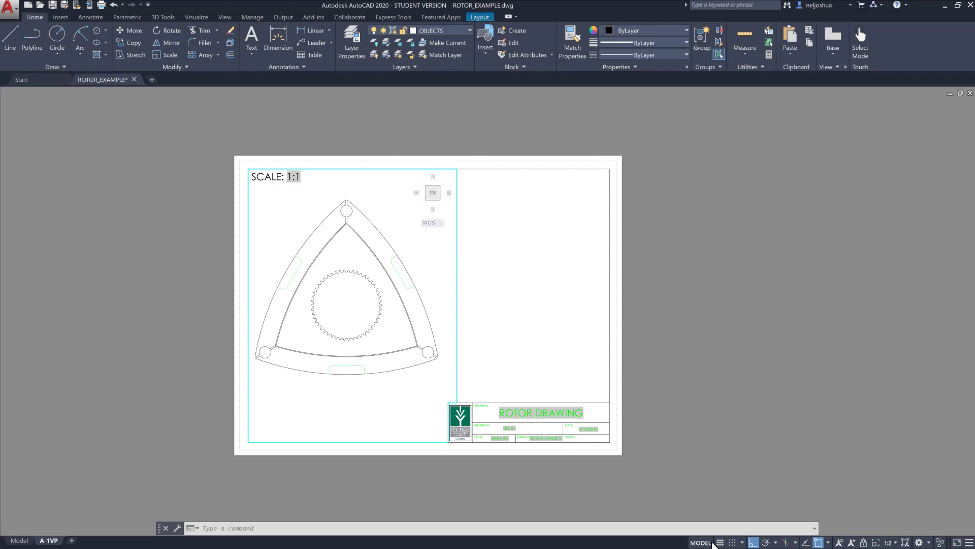
click(720, 542)
double_click(706, 328)
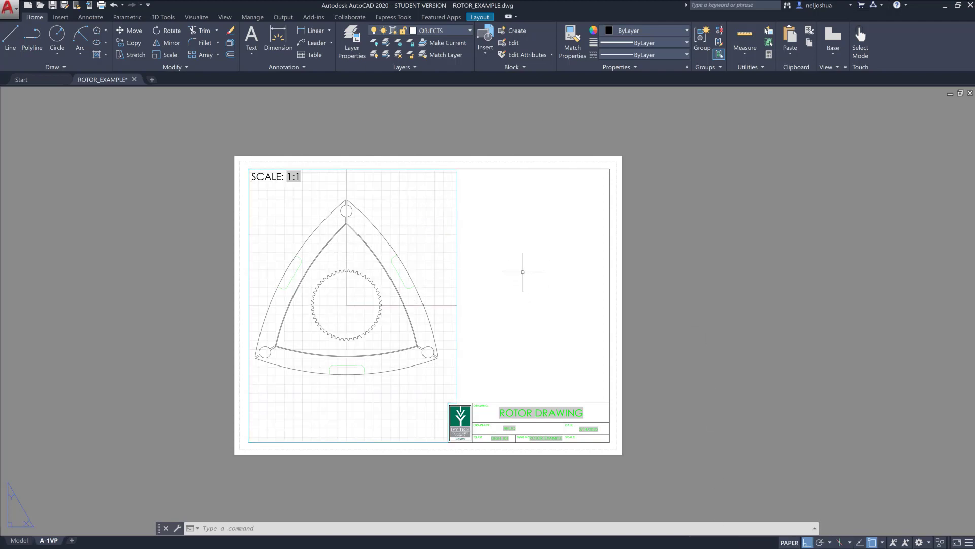
Step: Make VPORTS the current layer and draw a circle of radius 1.5 in the upper part of the empty area beside the viewport
middle_drag(523, 272, 460, 261)
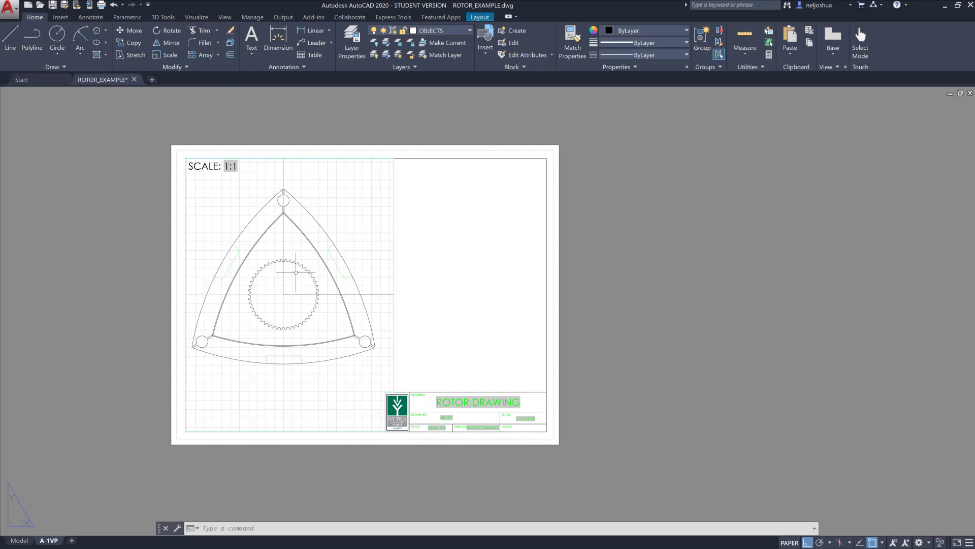
click(438, 35)
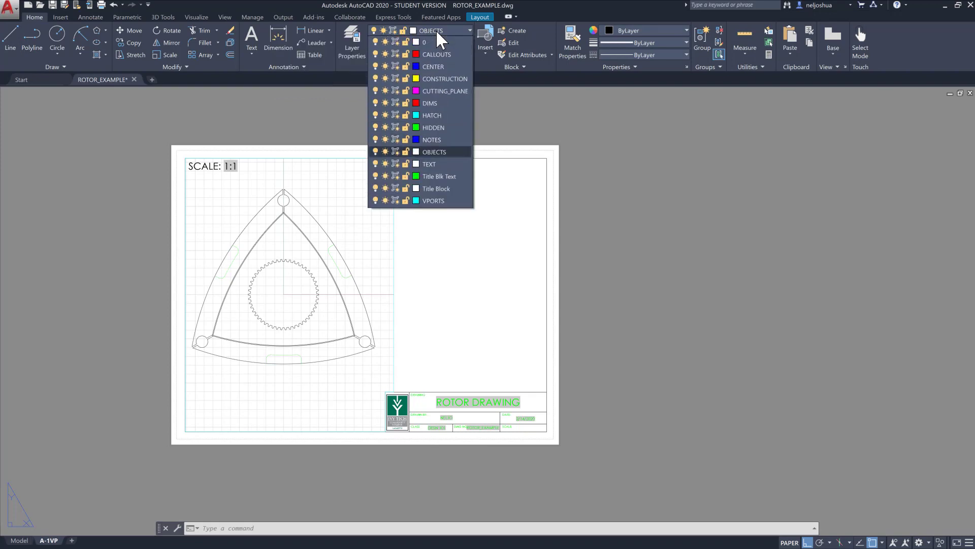
click(445, 201)
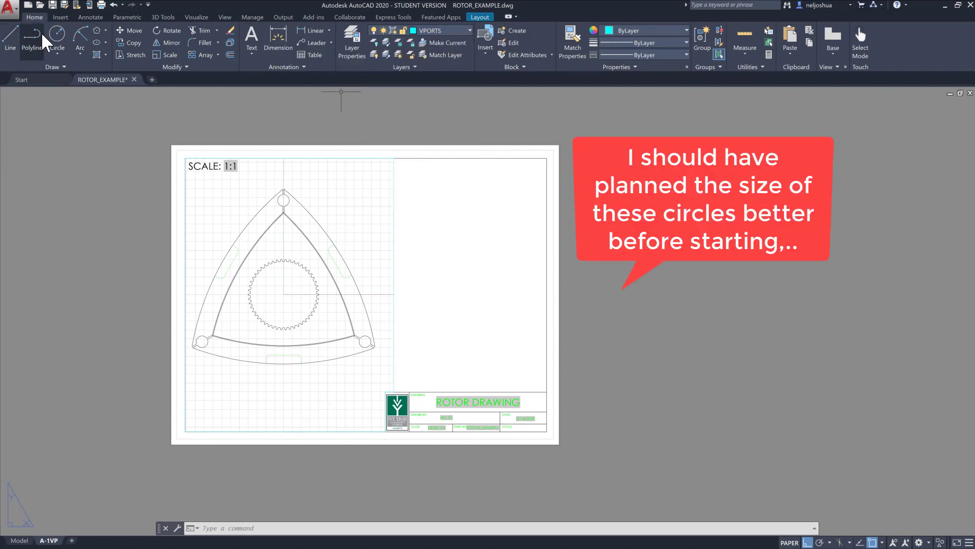
click(57, 34)
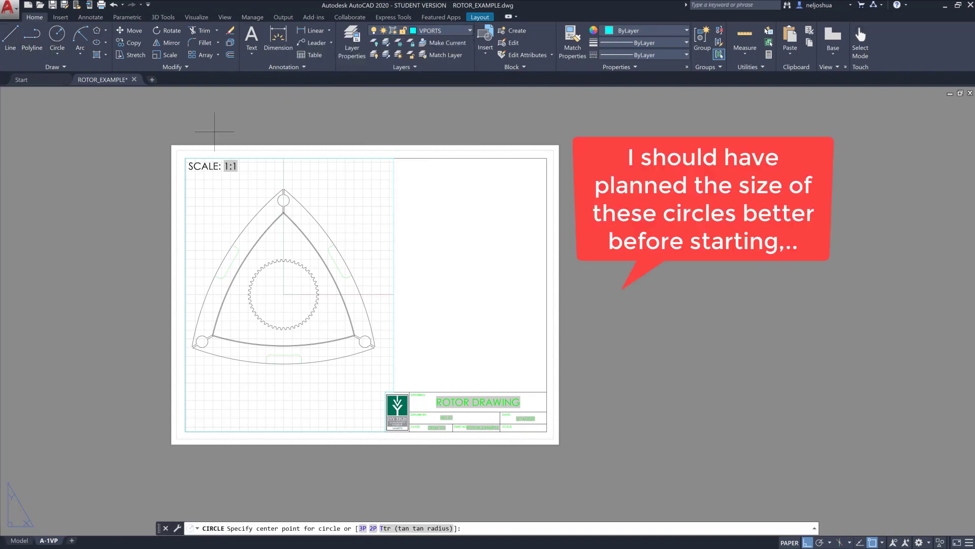
click(469, 230)
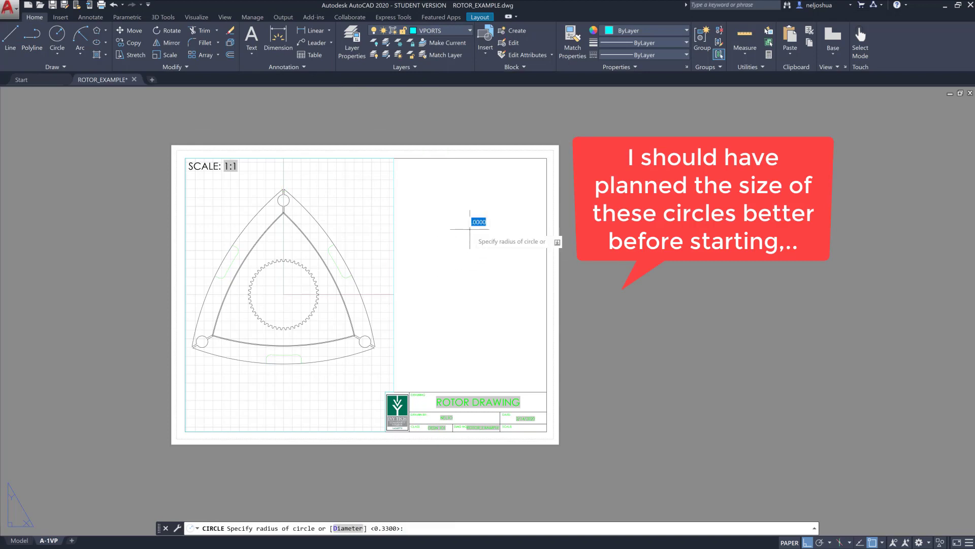
click(522, 220)
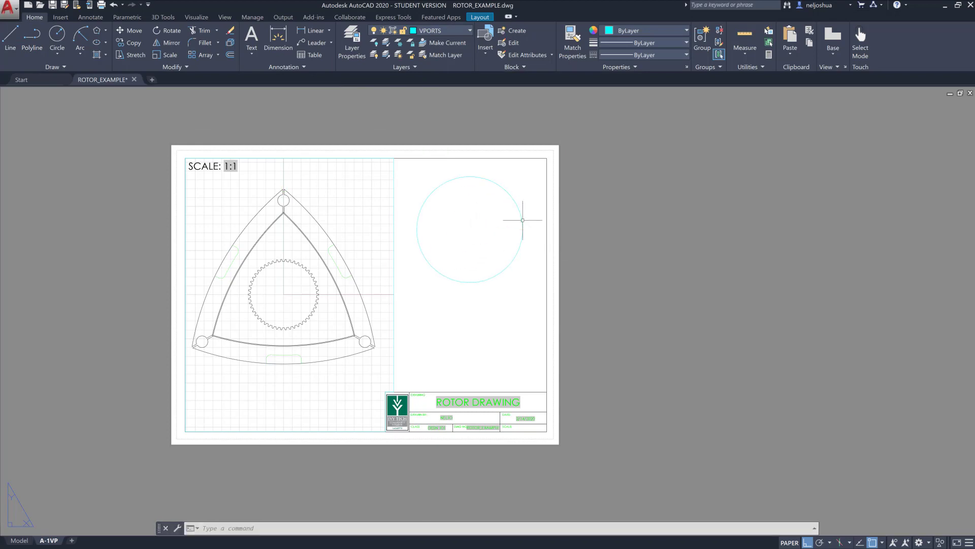
Step: Move the circle slightly straight up by its center, near the border's upper edge, and deselect it
click(509, 201)
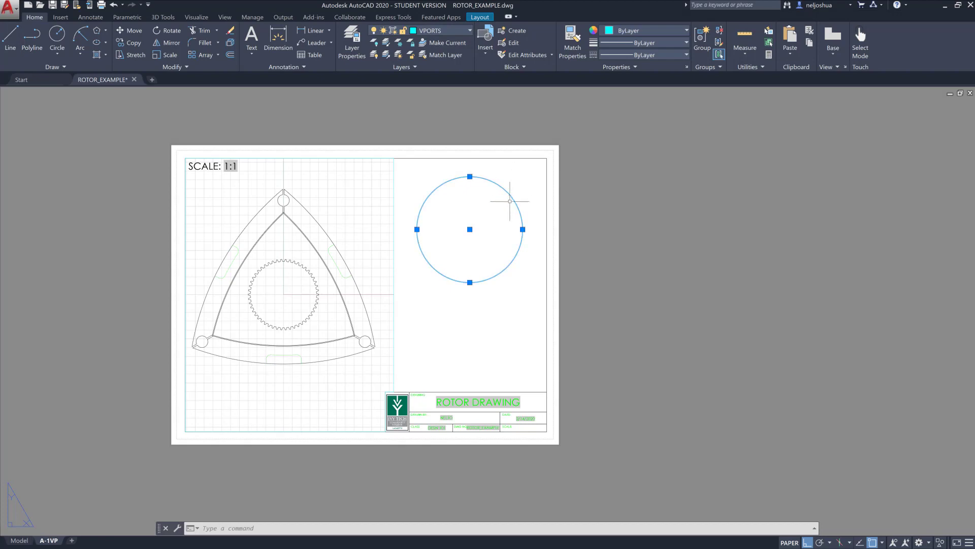
click(470, 229)
click(470, 217)
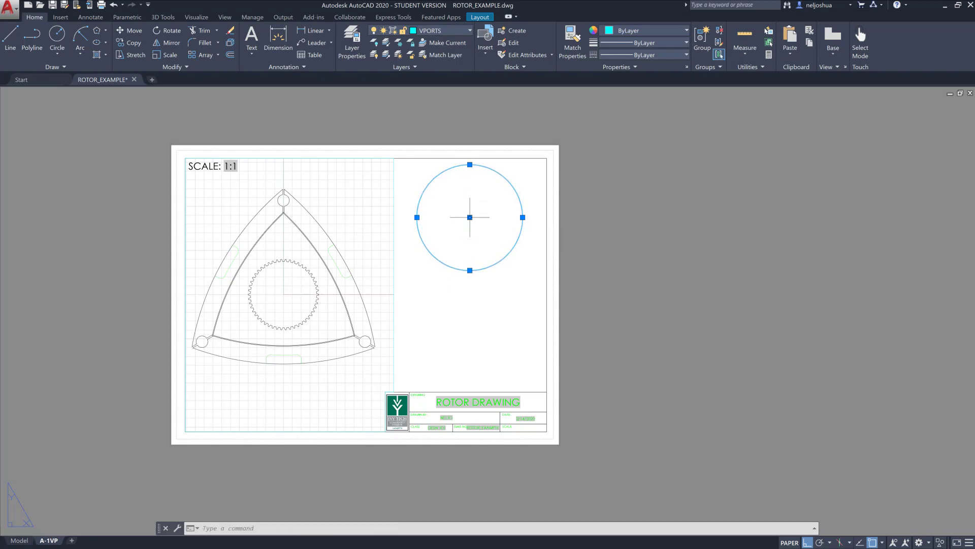
click(497, 315)
click(463, 331)
key(Escape)
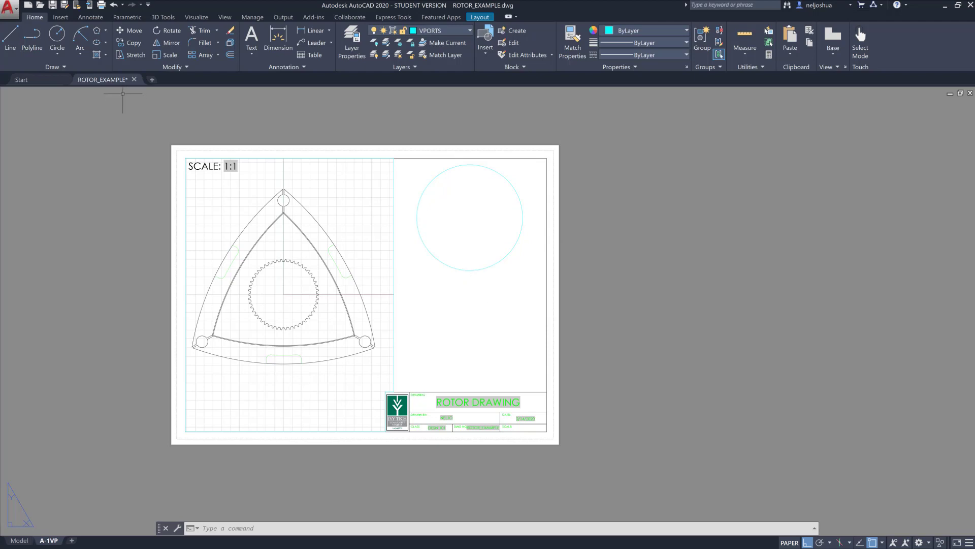
Step: Draw a second circle of radius 1.5 directly below the first, above the title block
click(57, 37)
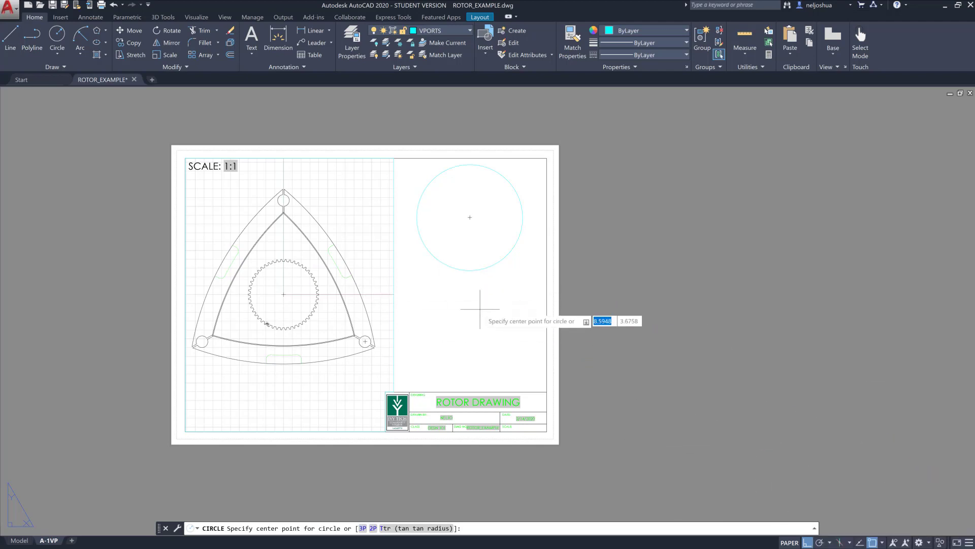
click(470, 335)
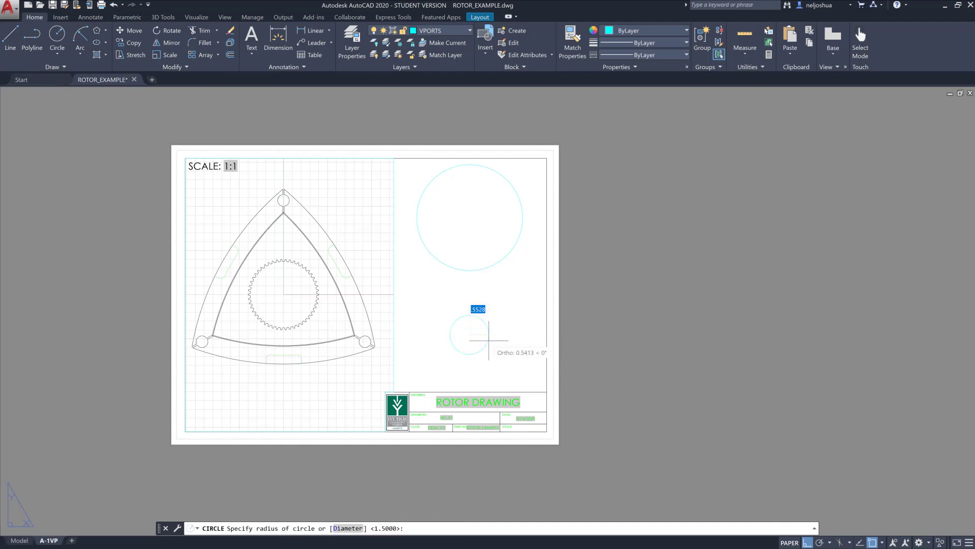
text(1.5)
key(Return)
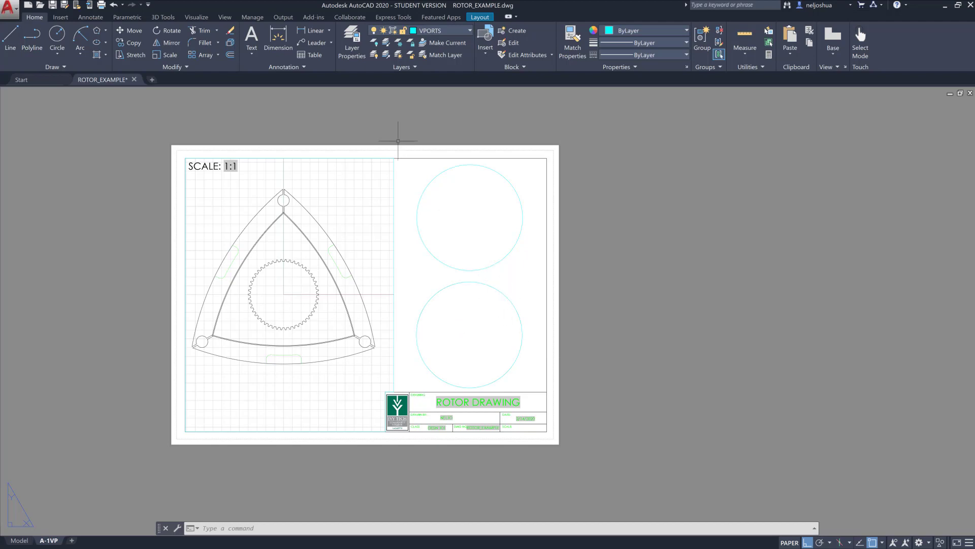
Step: Make CONSTRUCTION the current layer and draw a vertical line about 3.44 long down from the upper circle's center
click(452, 29)
click(446, 77)
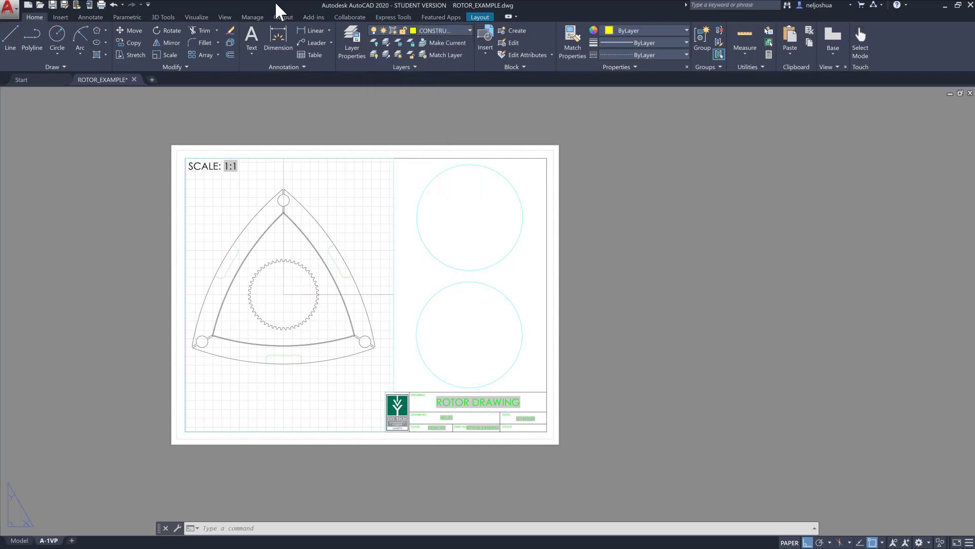
click(10, 38)
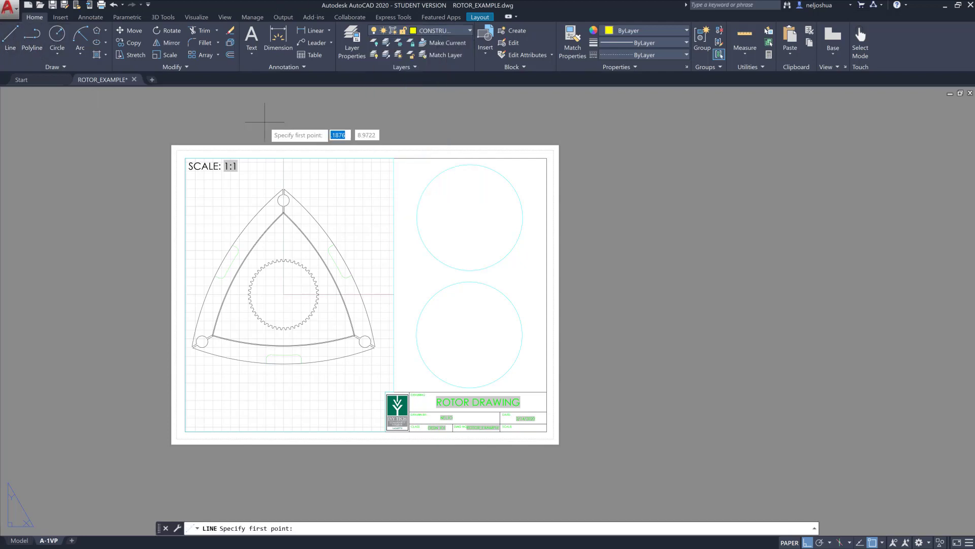
click(470, 217)
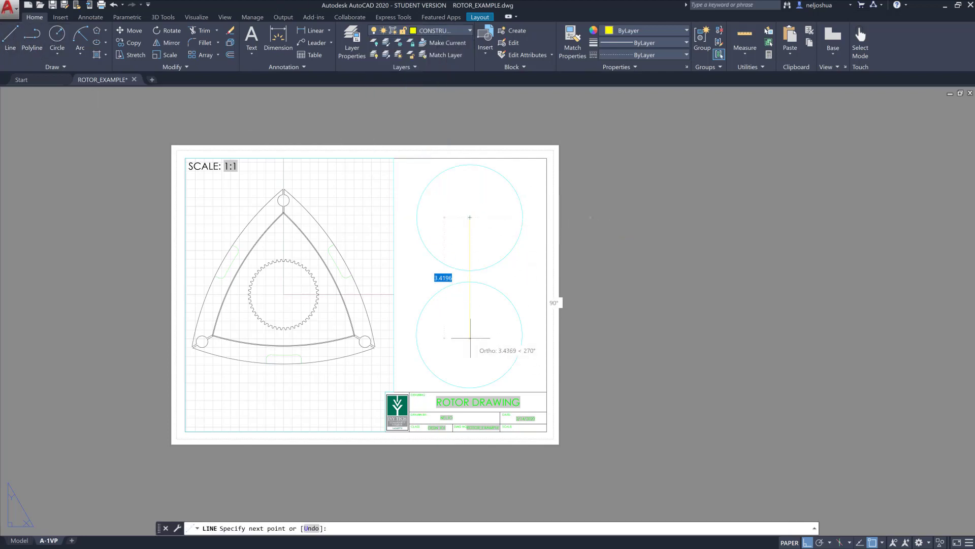
click(470, 337)
key(Return)
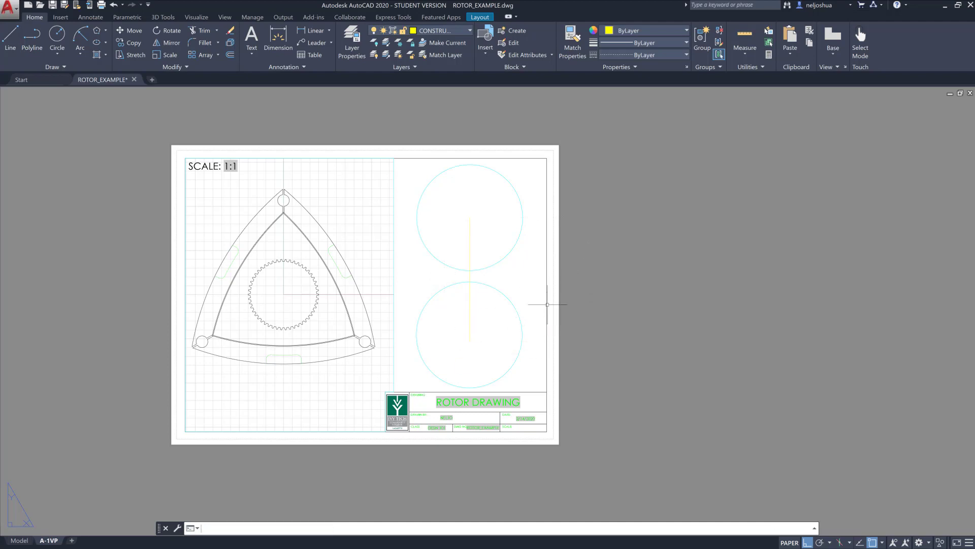
Step: Move the lower circle by its center onto the lower end of the vertical construction line and deselect it
click(512, 304)
click(470, 335)
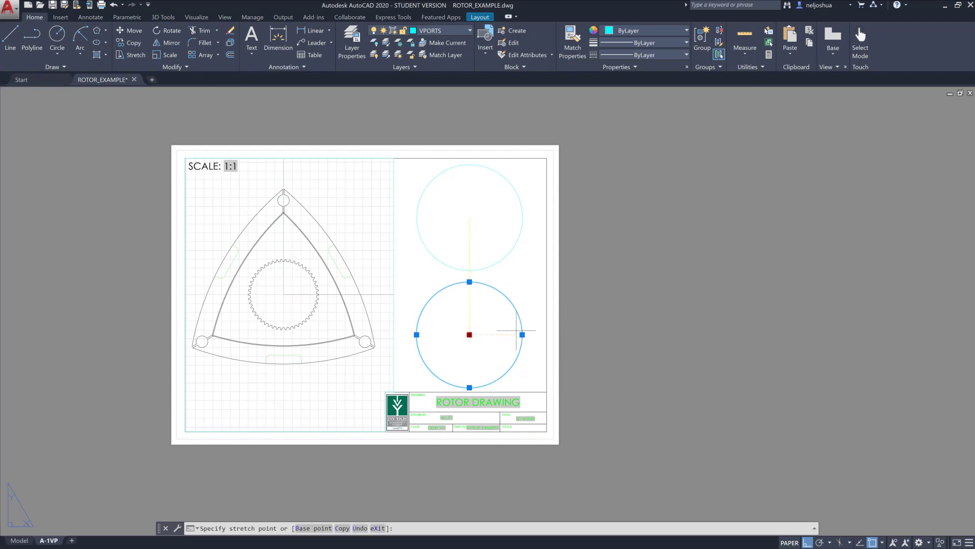
click(469, 341)
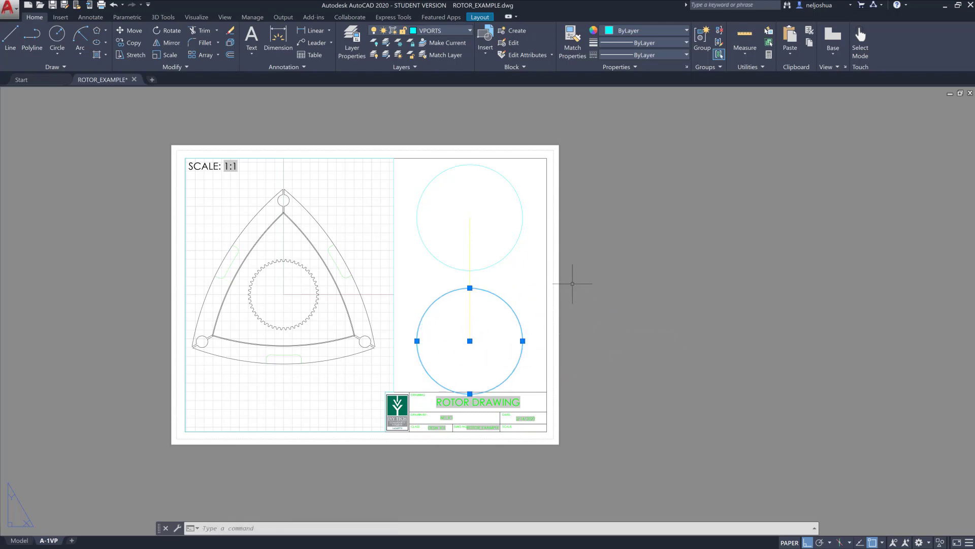
key(Escape)
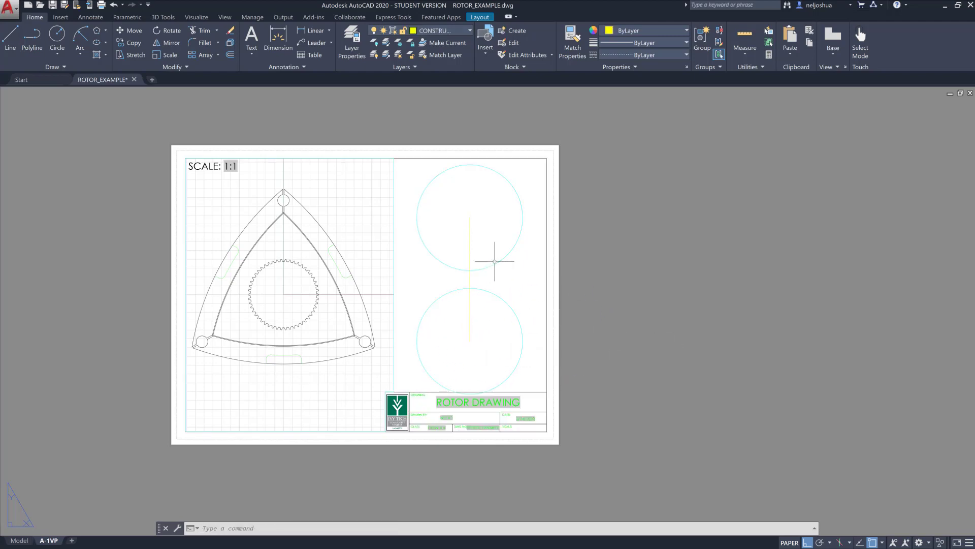
Step: Scale both circles by a factor of .8 about the upper circle's center, with Ortho switched off
text(sc)
key(Return)
click(523, 311)
click(485, 259)
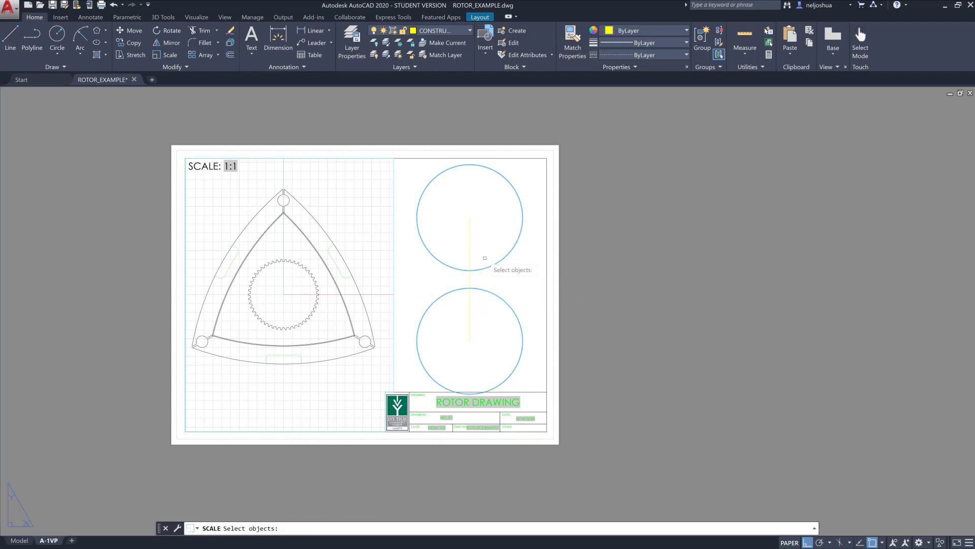
key(Return)
click(470, 217)
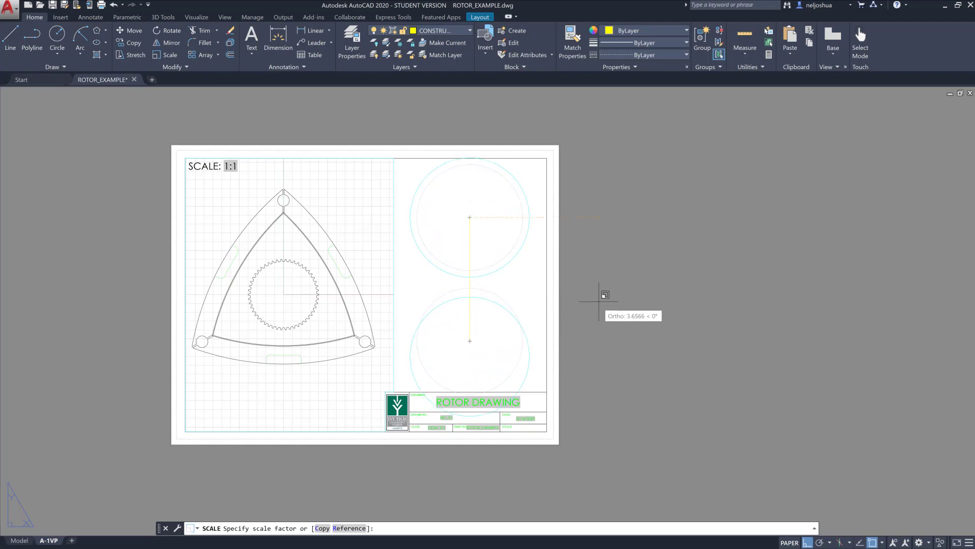
click(807, 542)
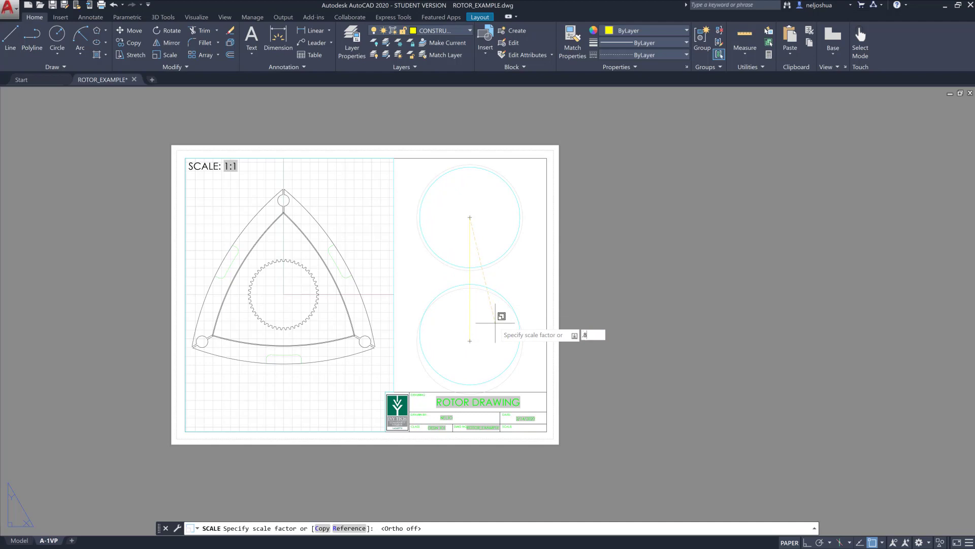
key(Return)
Step: Snap the scaled lower circle's center back onto the lower end of the construction line and deselect it
click(493, 284)
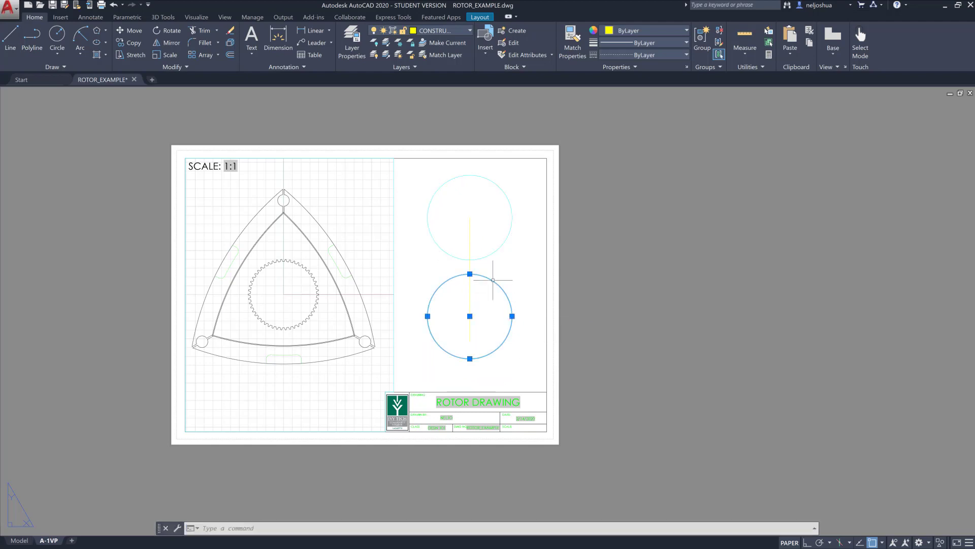
click(469, 316)
click(470, 341)
key(Escape)
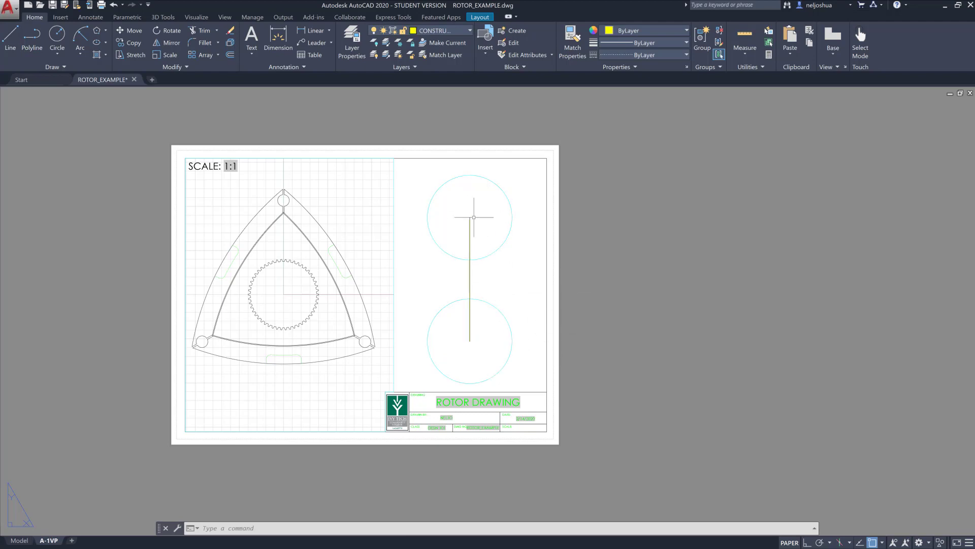
Step: Shorten the construction line to about 2.93 by pulling its lower end straight up, with Ortho on and object snap off
click(516, 334)
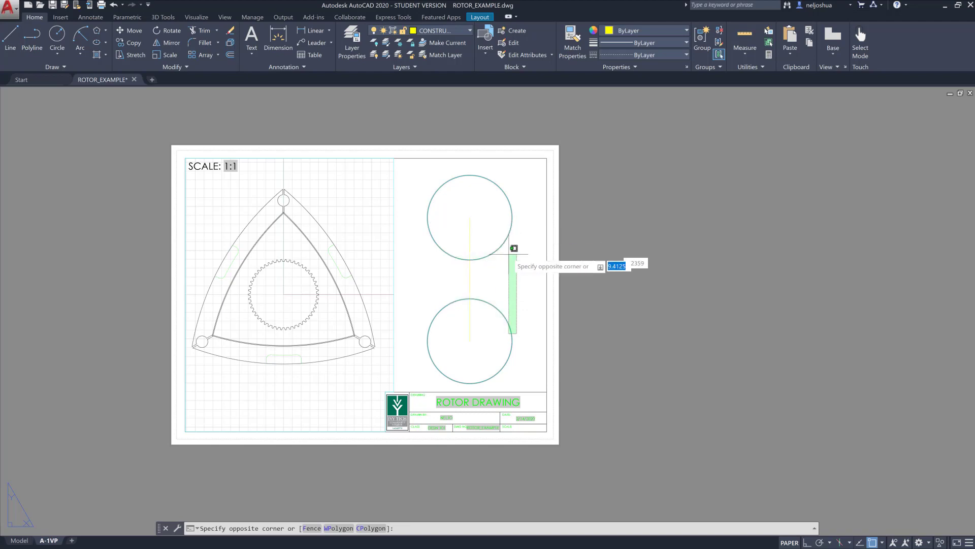
click(522, 290)
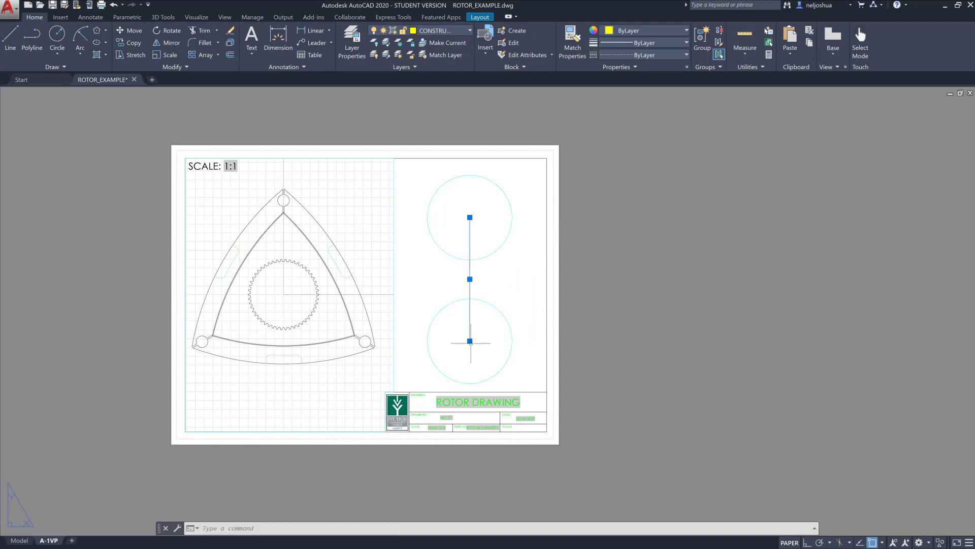
click(470, 341)
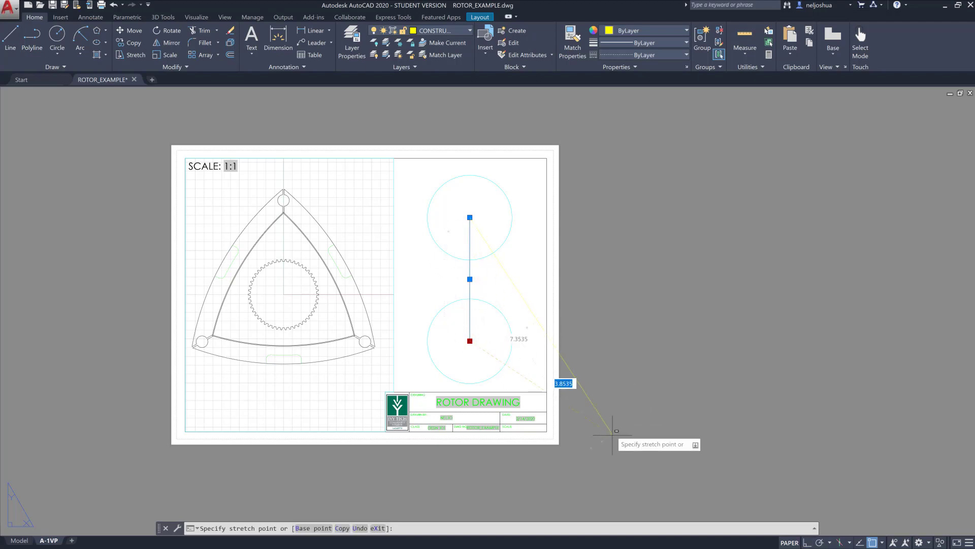
click(807, 542)
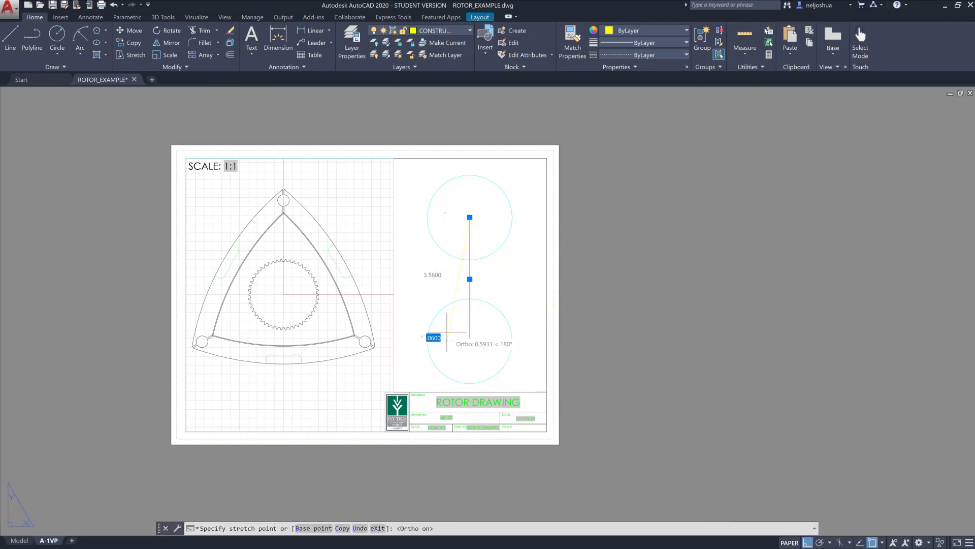
key(F3)
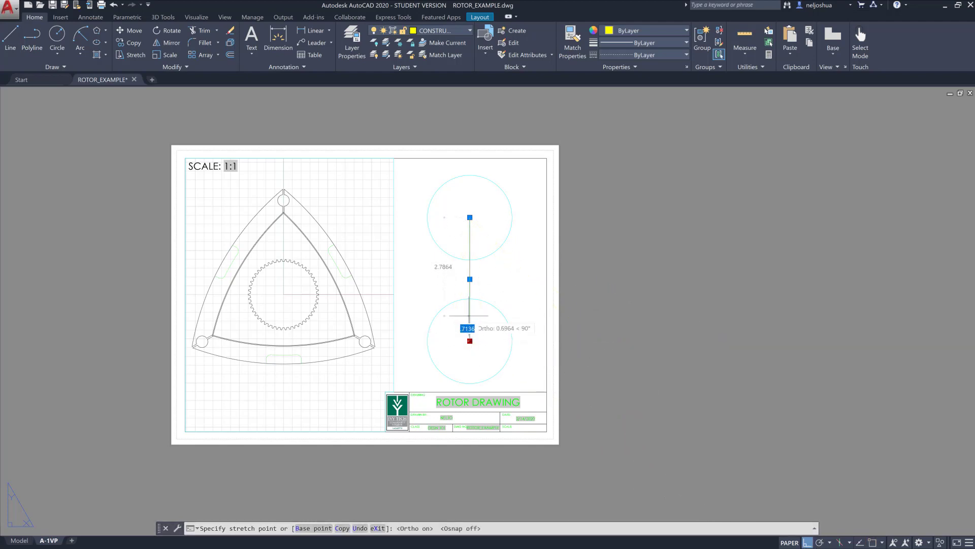
click(469, 321)
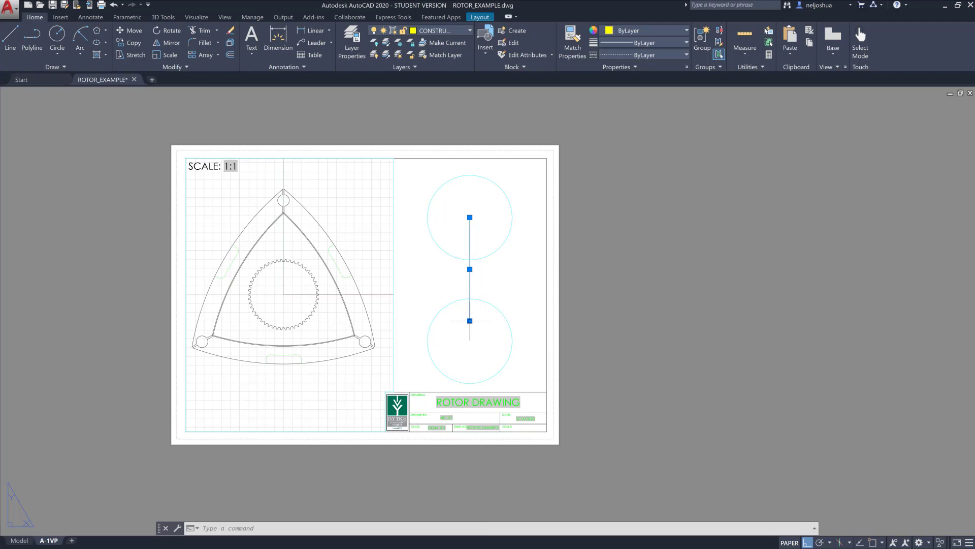
Step: Move the lower circle up by its center onto the shortened construction line's lower end and clear the selection
click(500, 313)
click(470, 341)
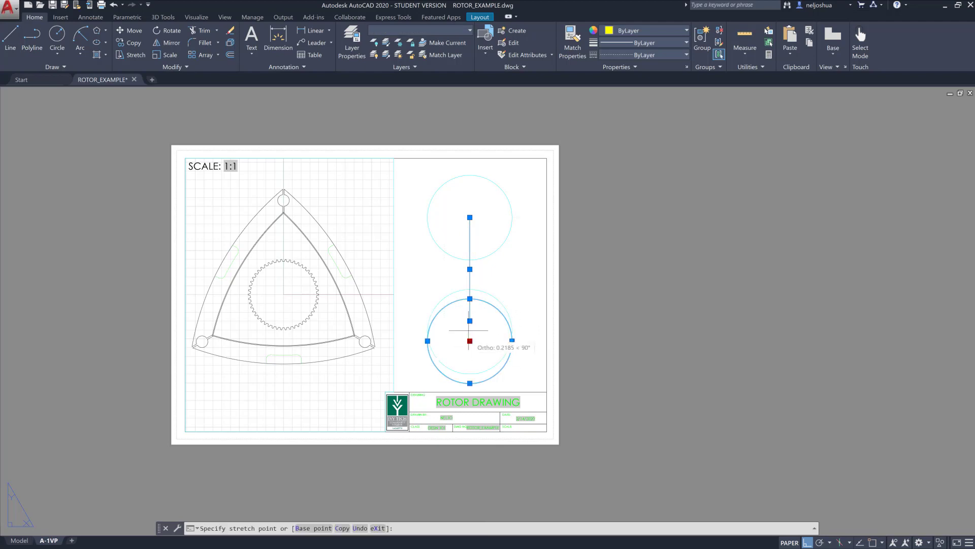
click(470, 321)
key(Escape)
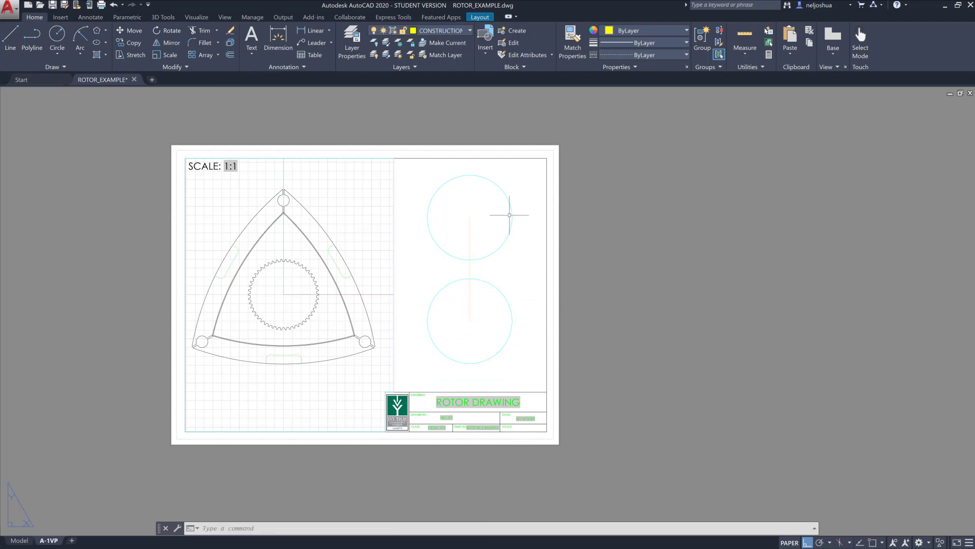
Step: Move the upper circle slightly straight up by its center, close to the border's upper edge
click(504, 185)
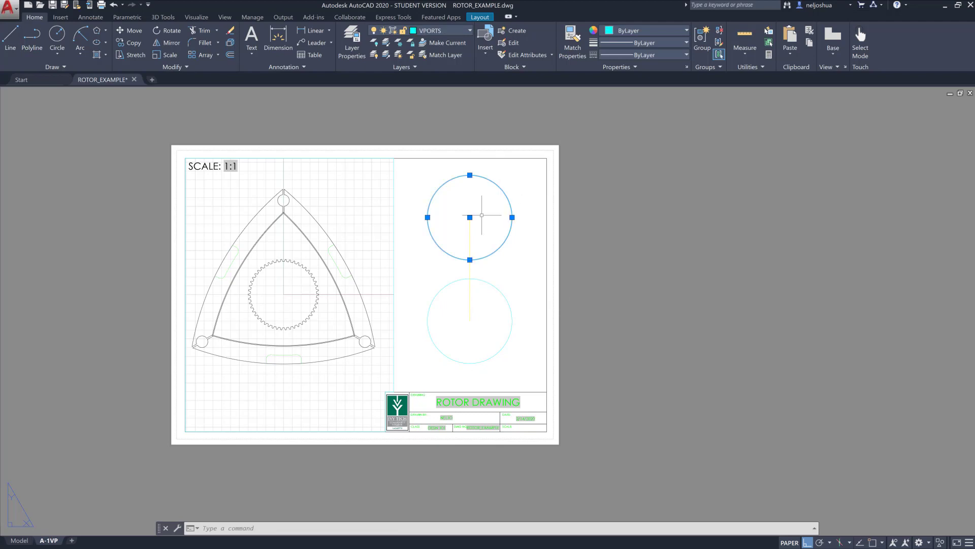
click(473, 216)
click(471, 216)
click(470, 216)
click(469, 206)
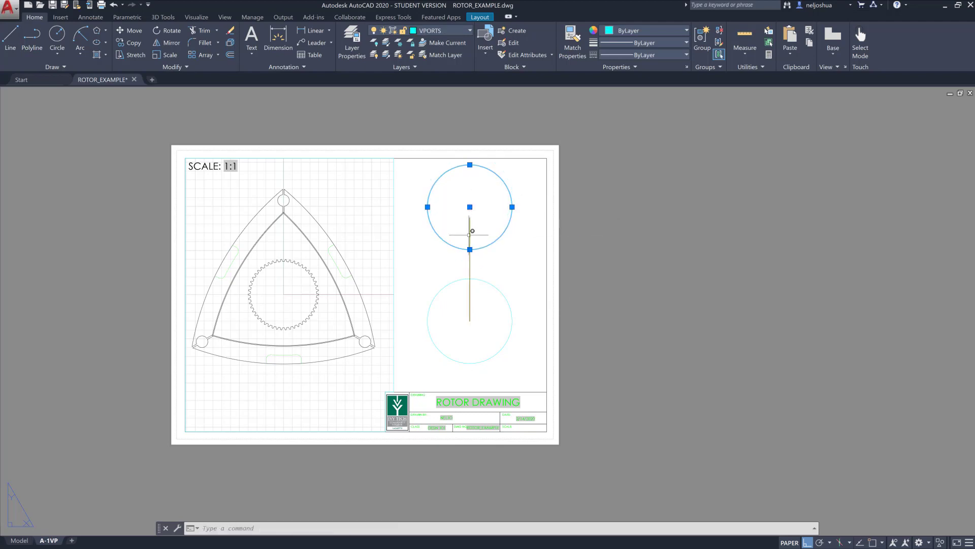
Step: Stretch the construction line's upper end up to the upper circle's center and clear the selection
click(470, 236)
click(470, 217)
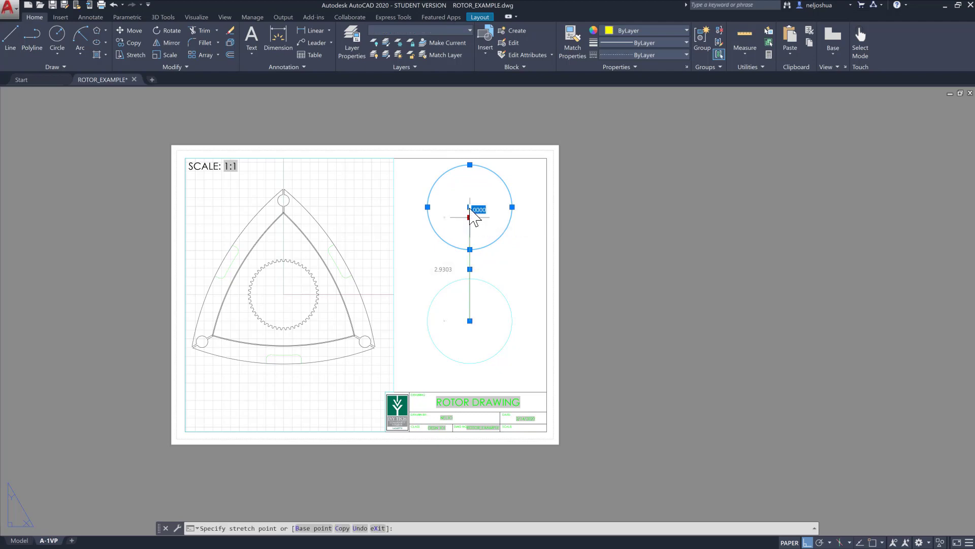
click(470, 207)
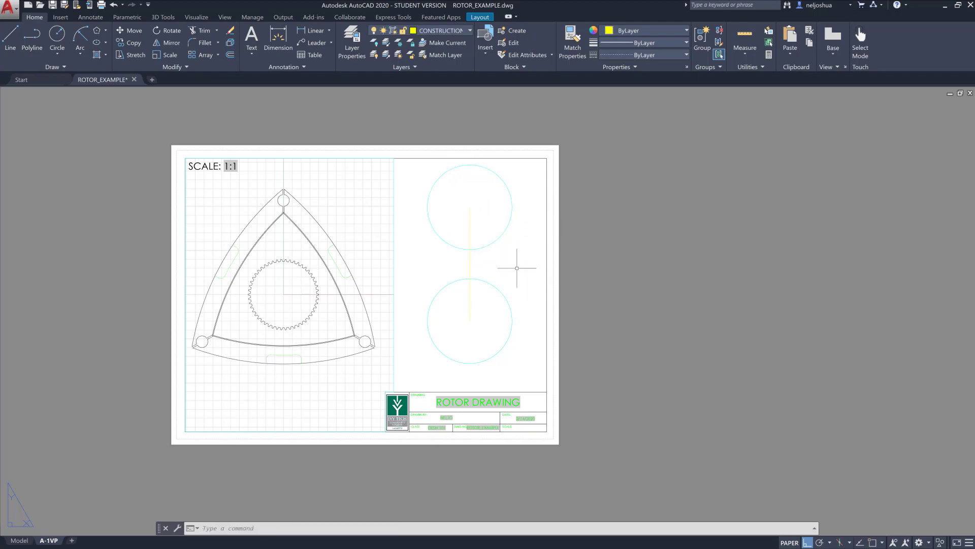
Step: Freeze the CONSTRUCTION layer in the layout's paper space only, hiding the line between the circles
click(429, 31)
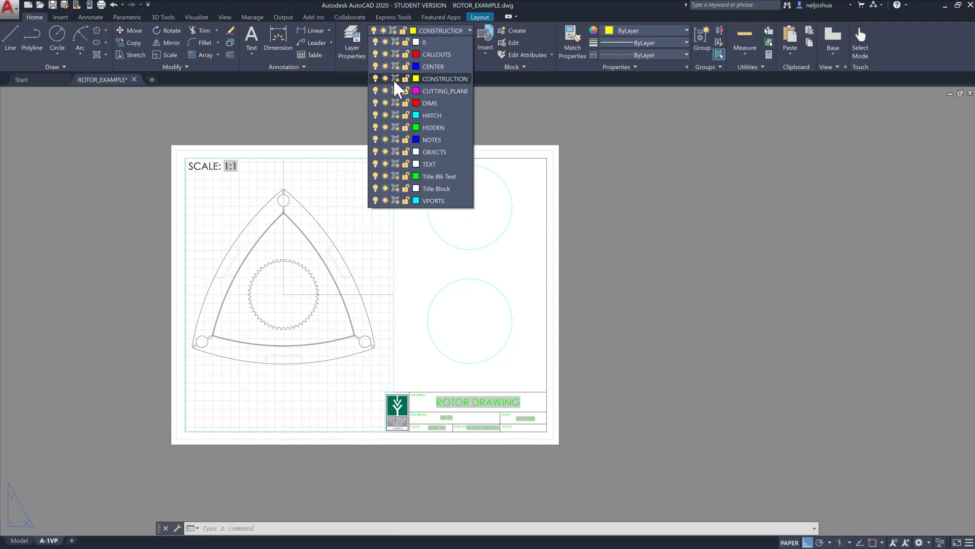
click(595, 183)
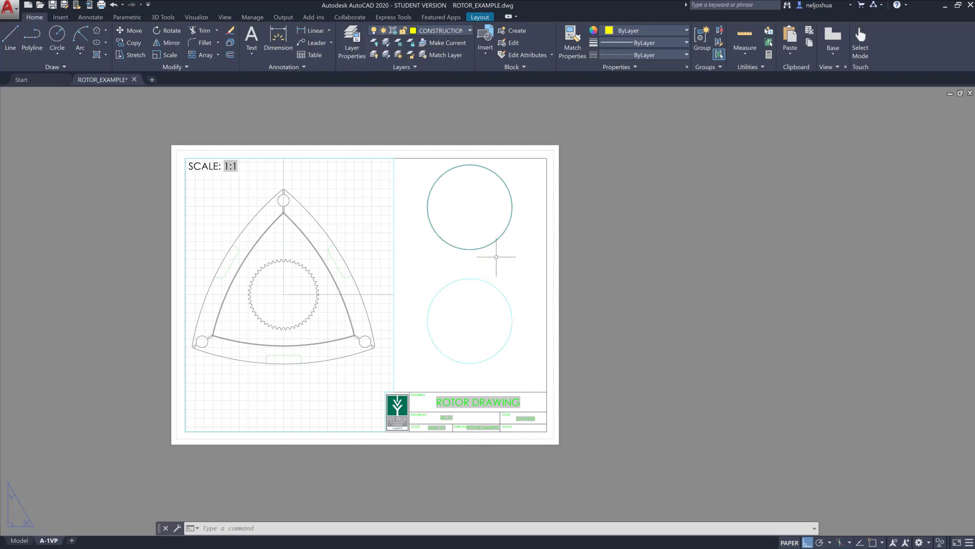
Step: Preview the plot of the A-1VP layout to check what prints, and close the preview
click(485, 15)
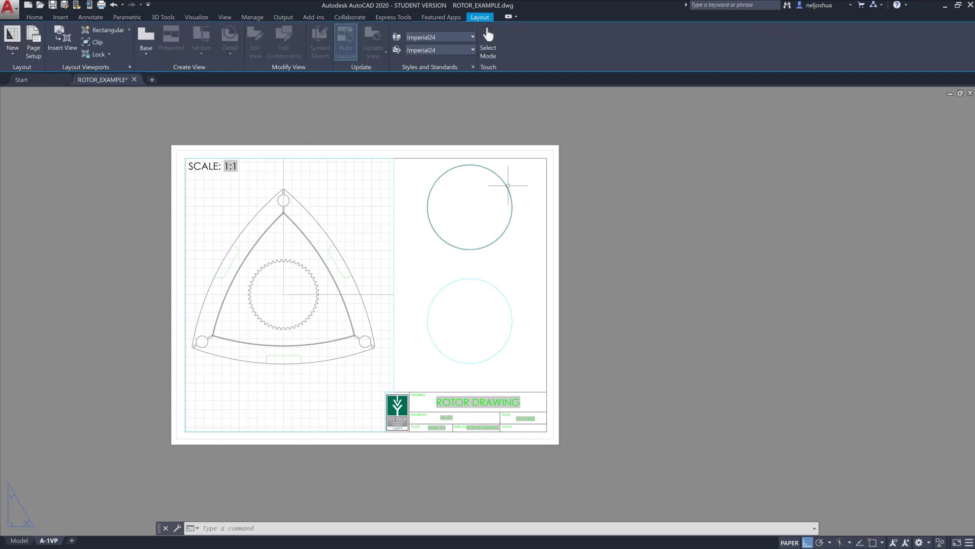
click(10, 8)
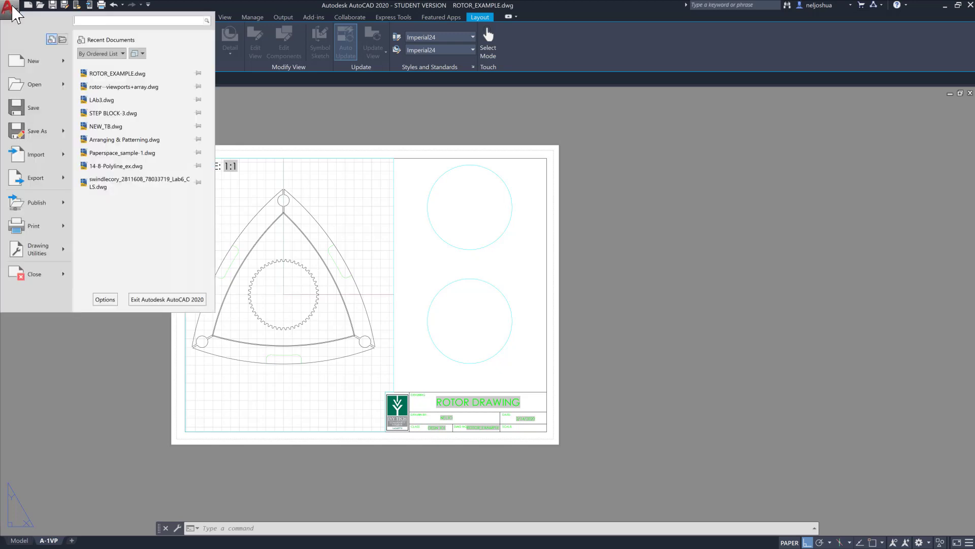
click(46, 223)
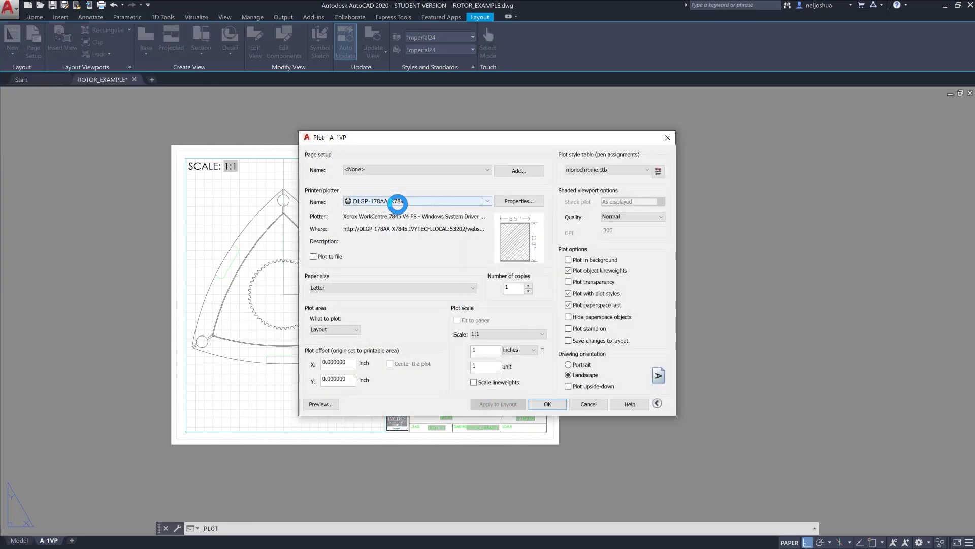
click(329, 405)
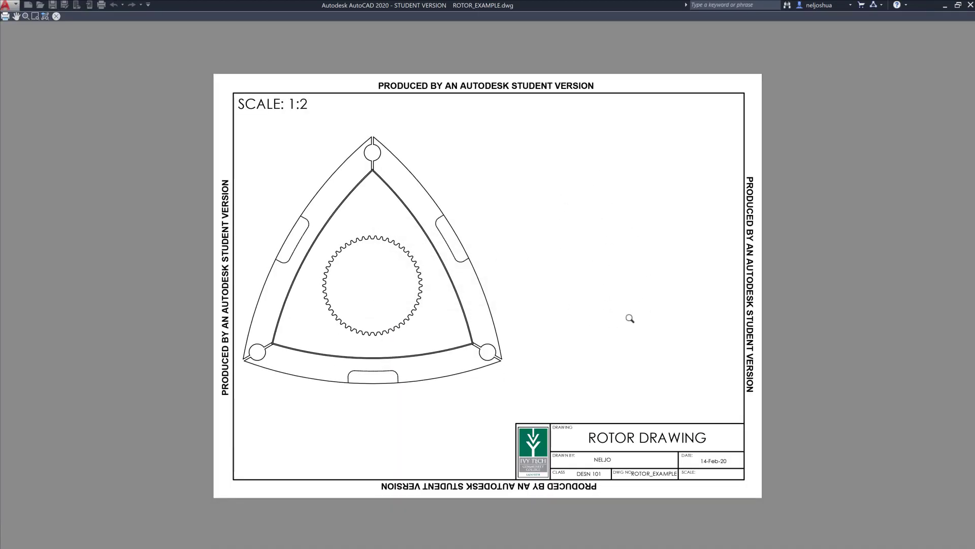
click(56, 16)
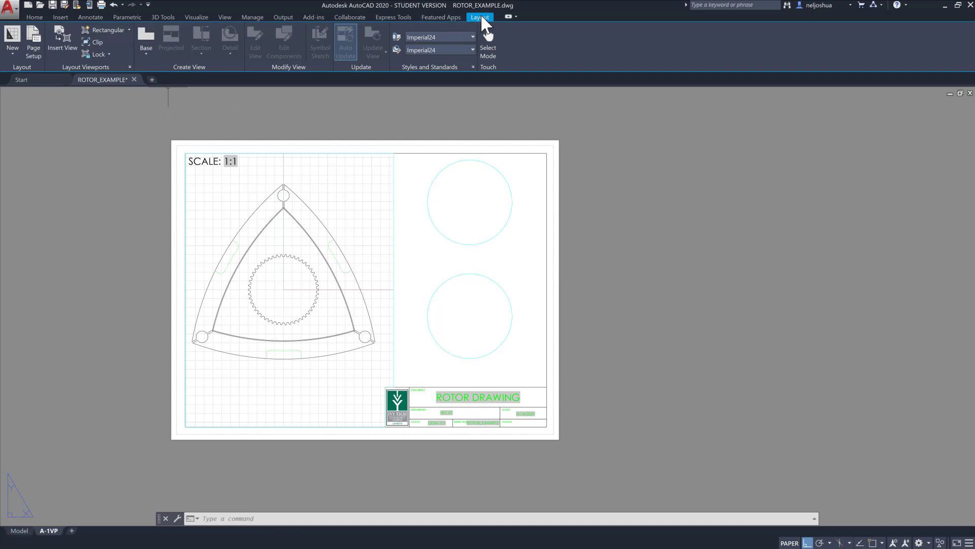
Step: Convert the upper and lower circles into object-based layout viewports
click(129, 30)
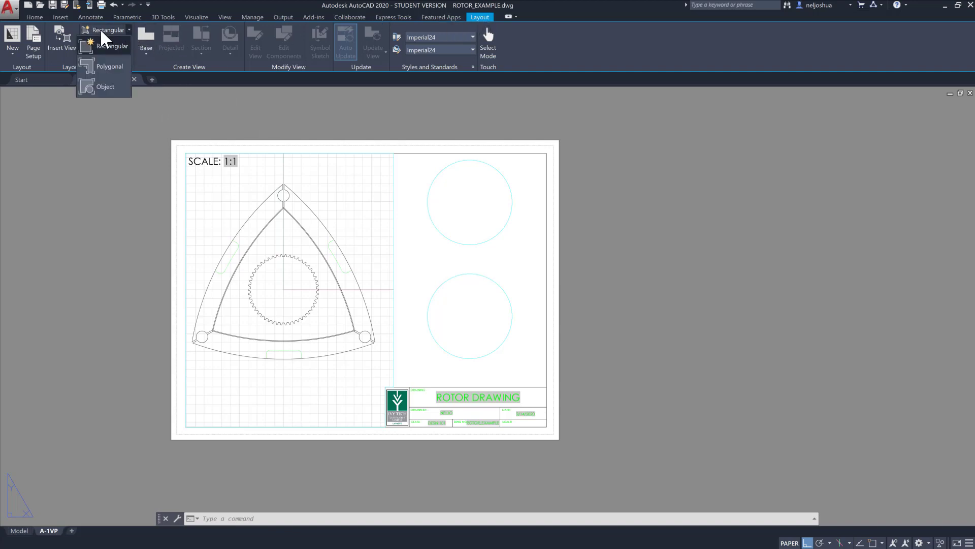
click(130, 28)
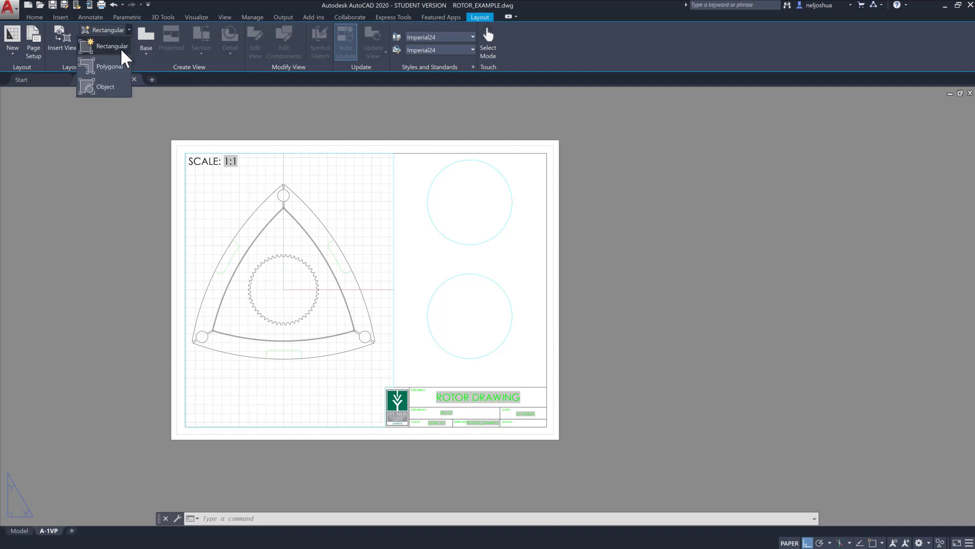
click(112, 92)
click(505, 174)
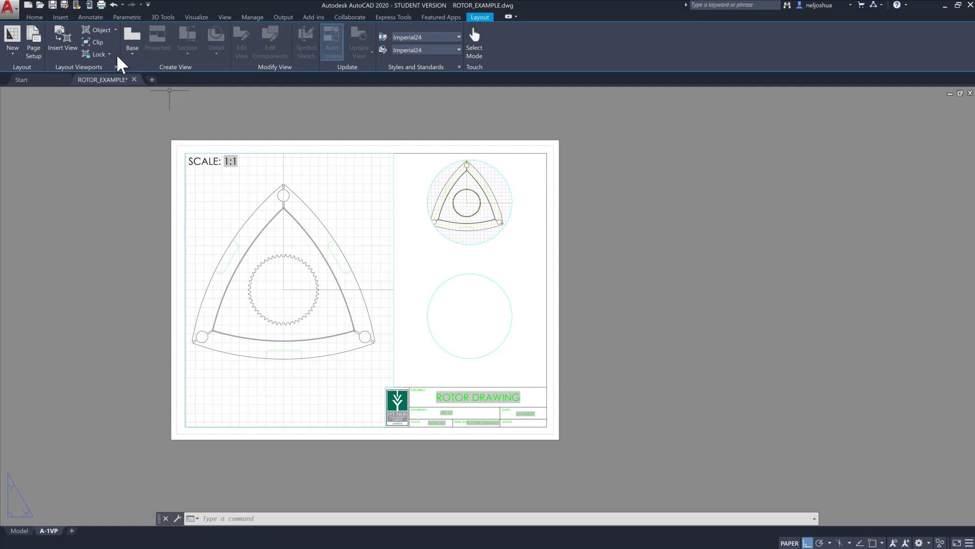
click(102, 31)
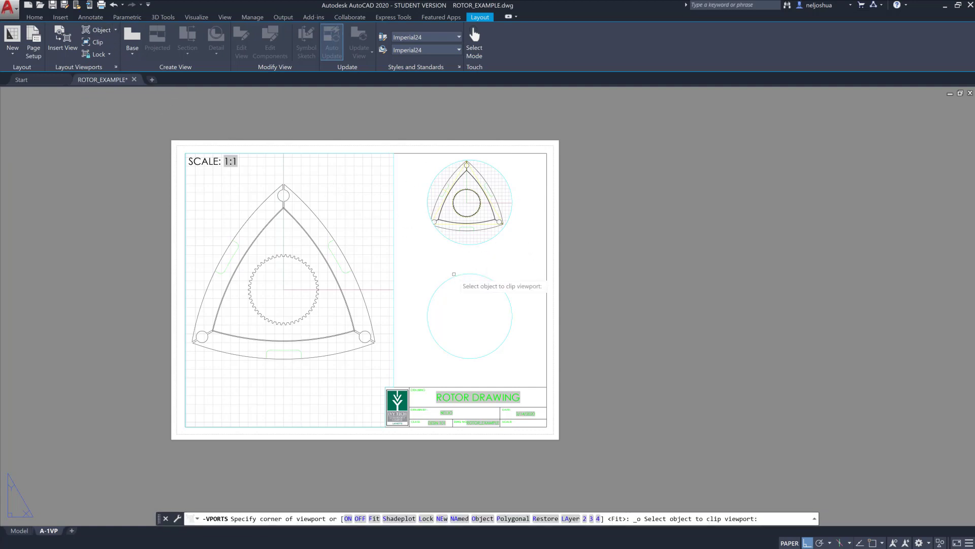
click(455, 275)
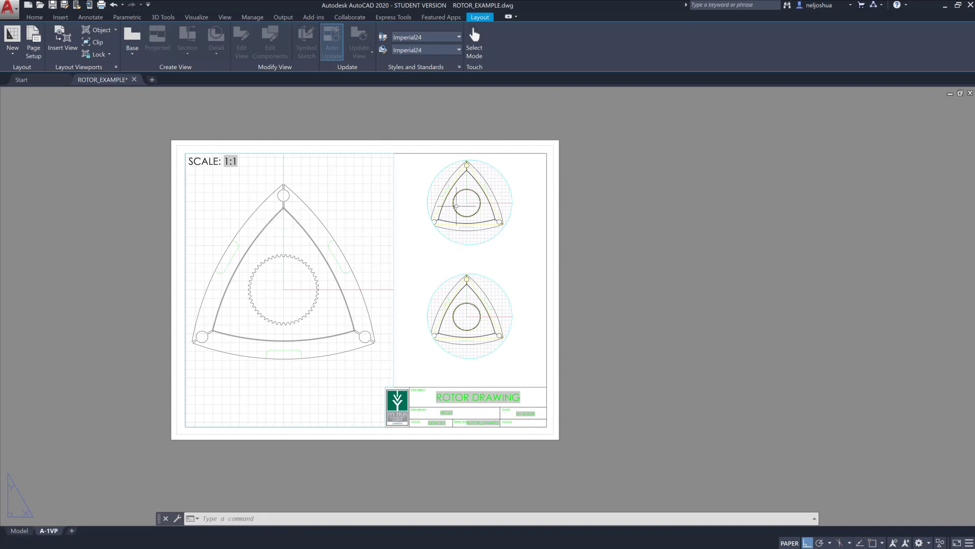
Step: Activate the upper circular viewport and frame the rotor's top corner with its small circle and slots as an enlarged detail
middle_drag(462, 191, 465, 208)
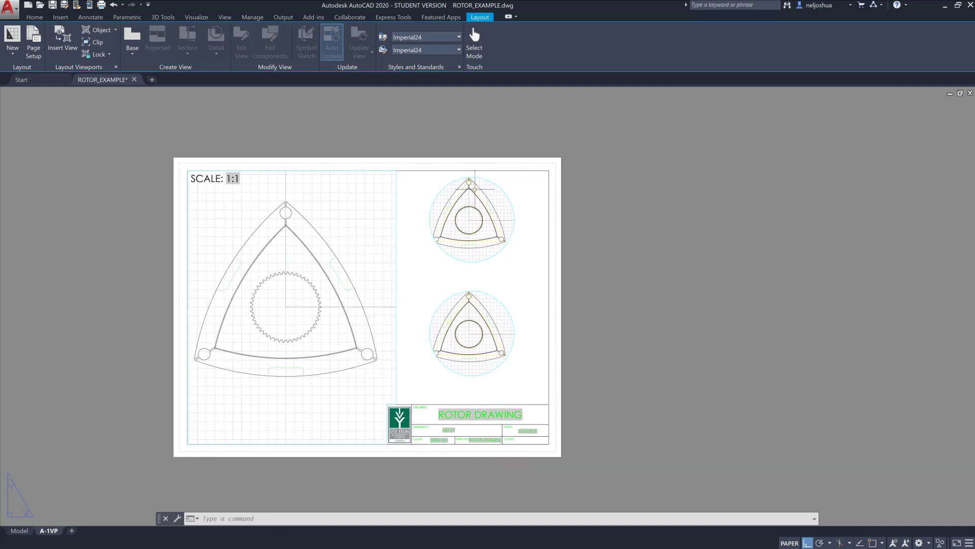
double_click(494, 191)
scroll(472, 211, up, 5)
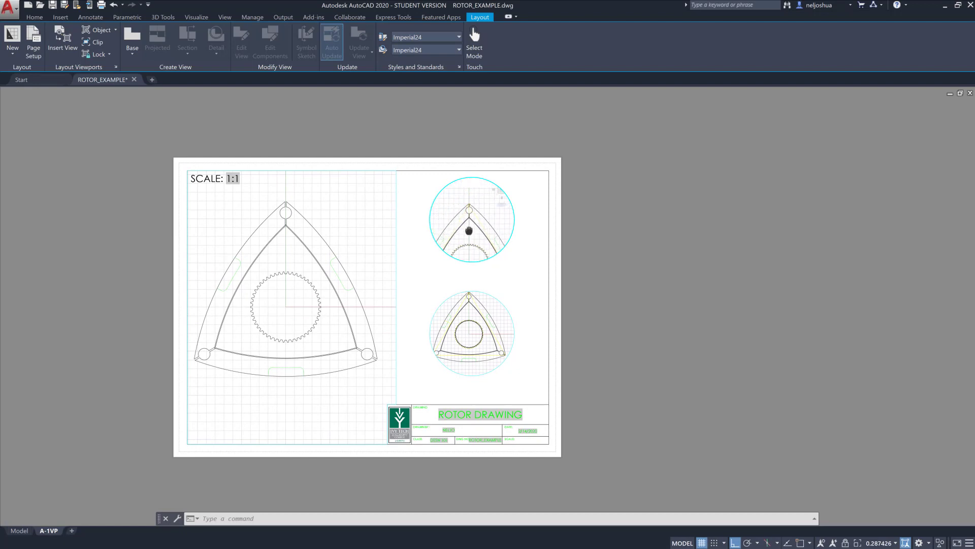
scroll(472, 215, up, 2)
middle_drag(463, 218, 466, 245)
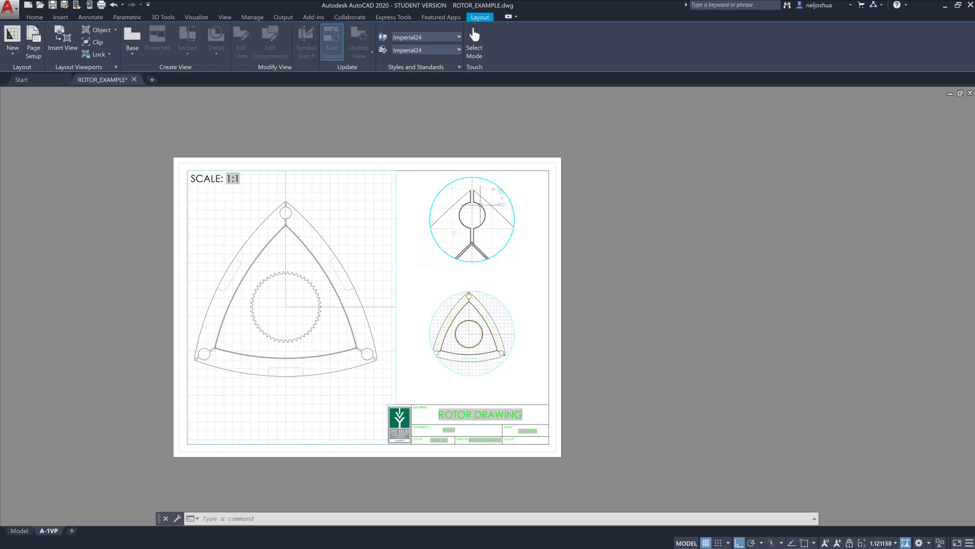
Step: Activate the lower circular viewport, frame the teeth at the top of the rotor's central gear as an enlarged detail, and return to paper space
double_click(528, 279)
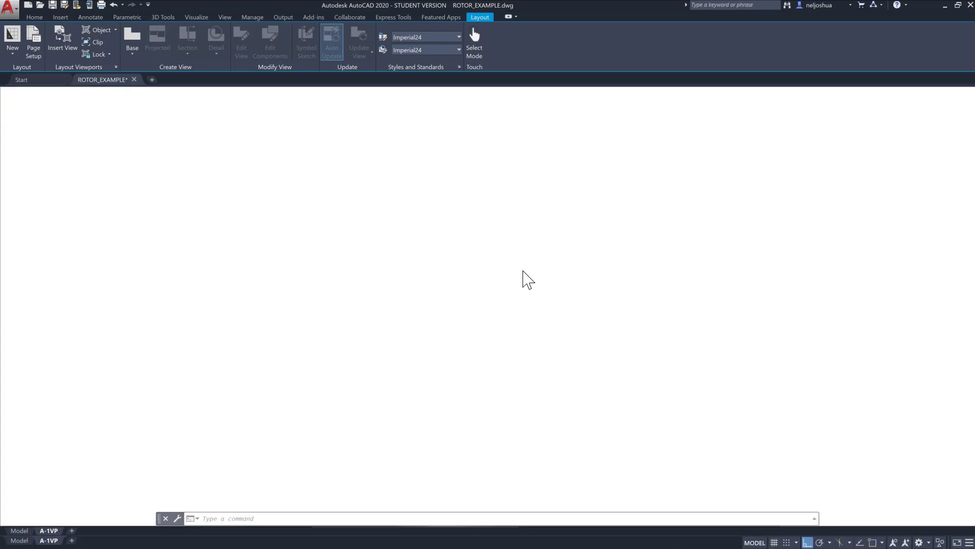
double_click(484, 295)
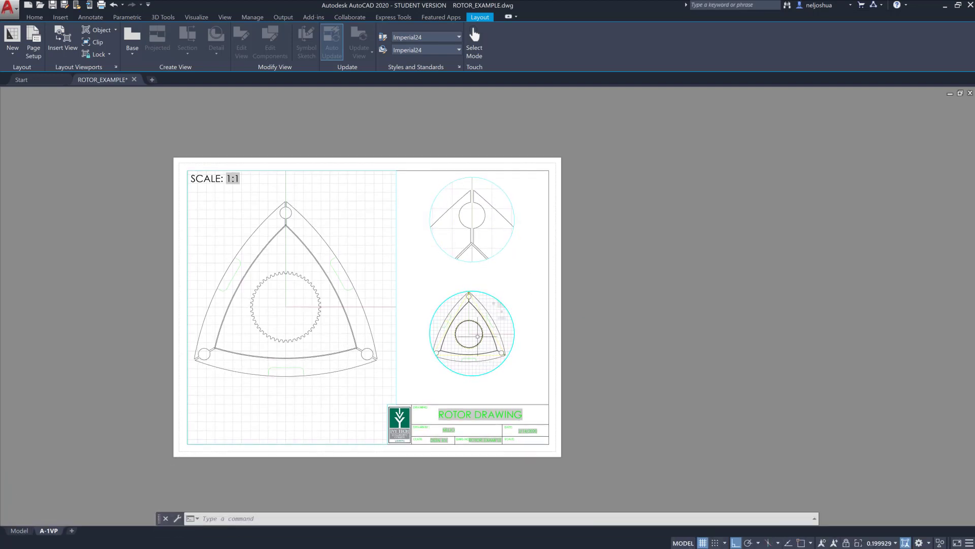
scroll(465, 318, up, 5)
scroll(465, 317, up, 1)
middle_drag(466, 306, 461, 362)
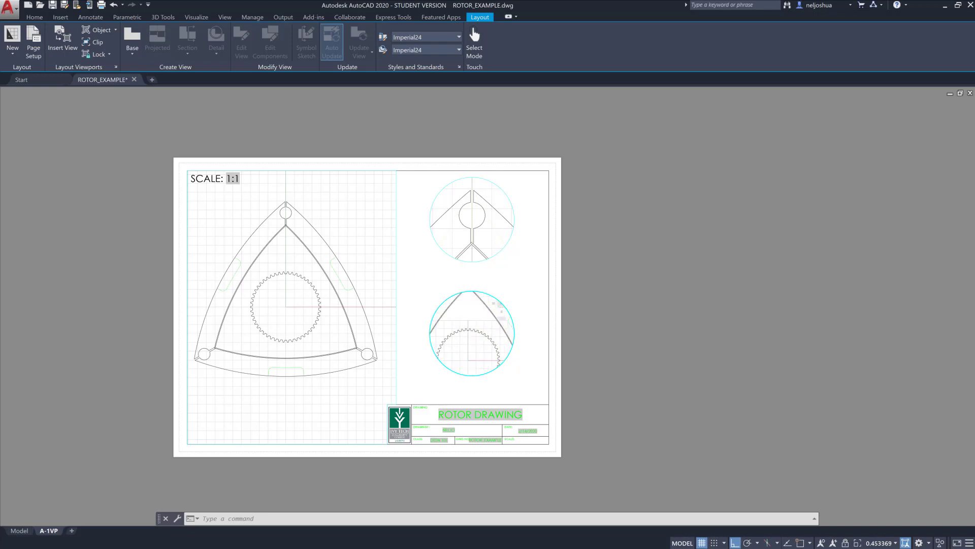
scroll(458, 344, up, 5)
mouse_move(486, 345)
middle_down()
mouse_move(463, 335)
mouse_move(481, 334)
middle_up()
scroll(467, 335, up, 4)
double_click(543, 296)
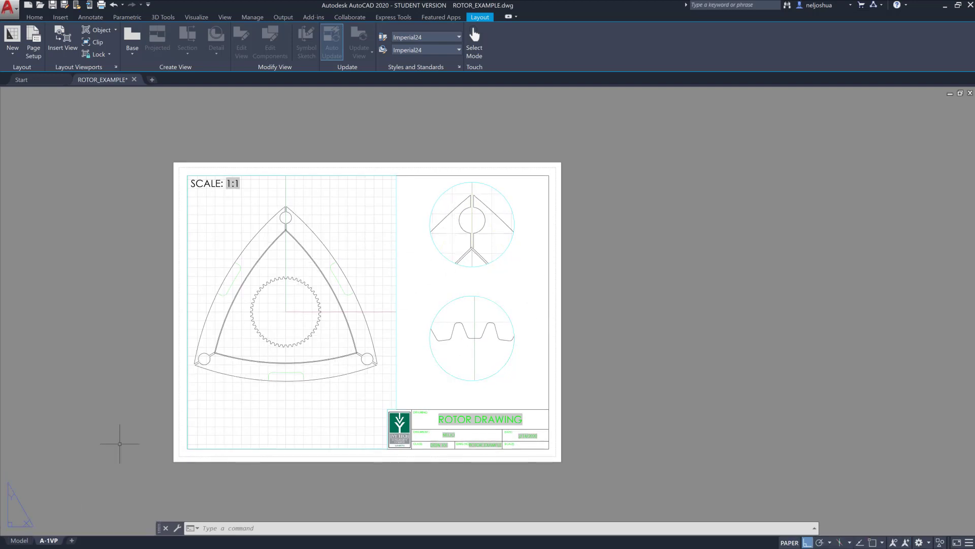
Step: View the rotor in model space, return to the A-1VP layout and make TEXT the current layer
click(19, 540)
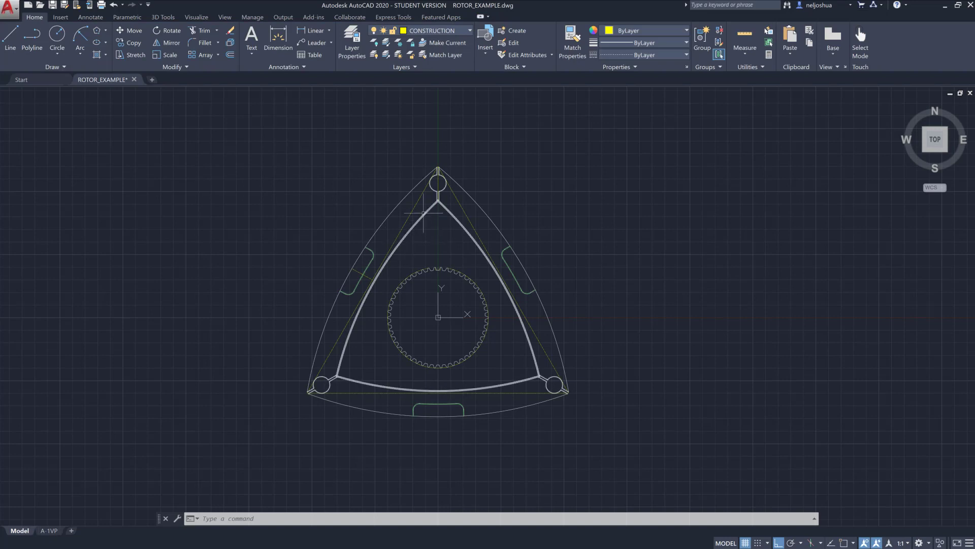
click(48, 530)
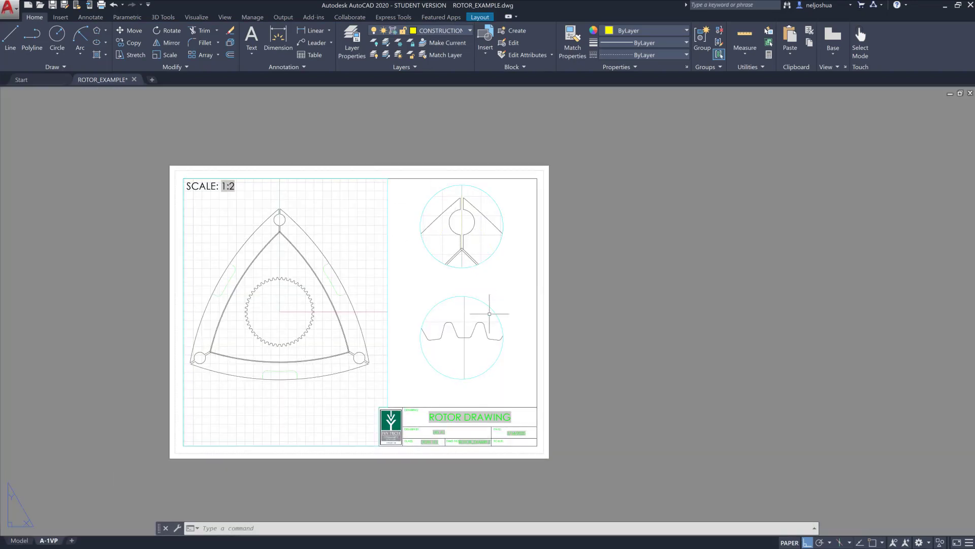
click(506, 283)
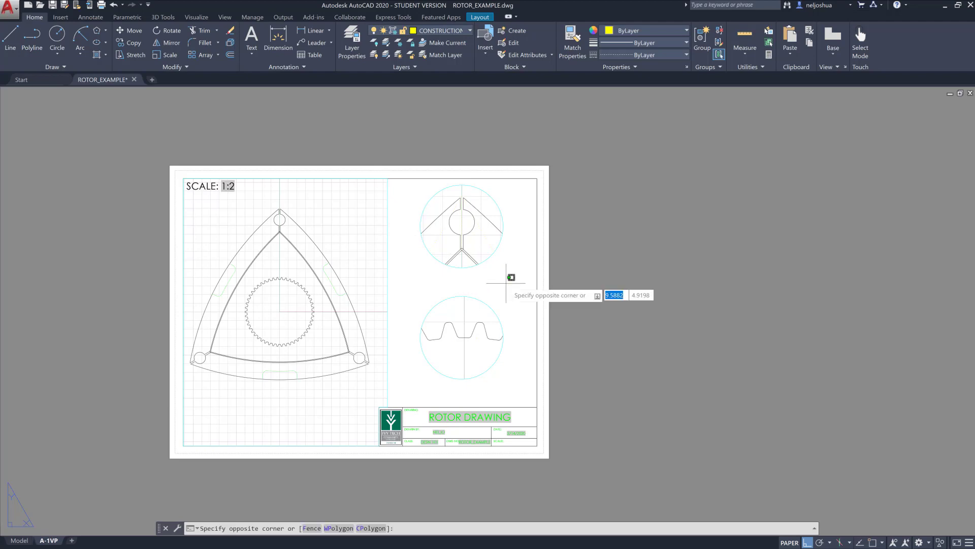
key(Escape)
click(437, 30)
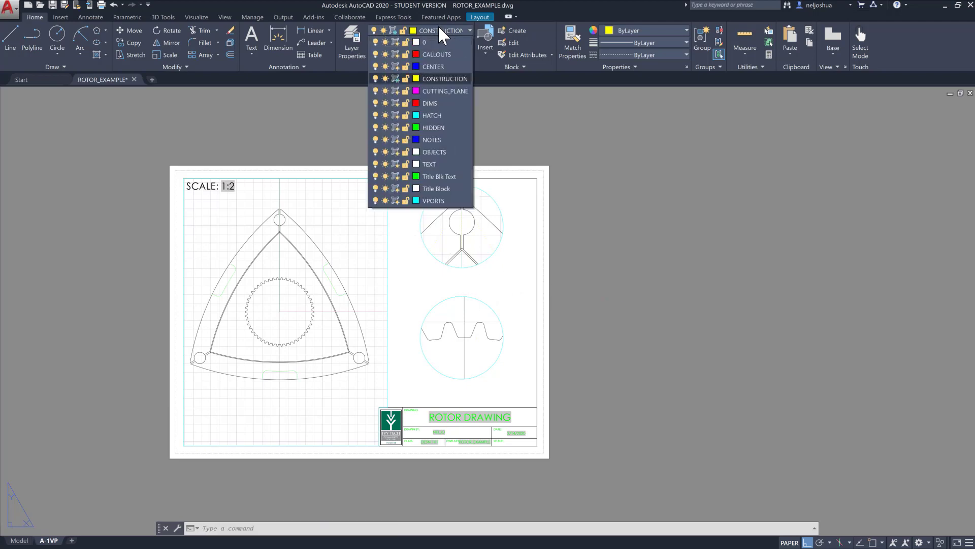
click(440, 164)
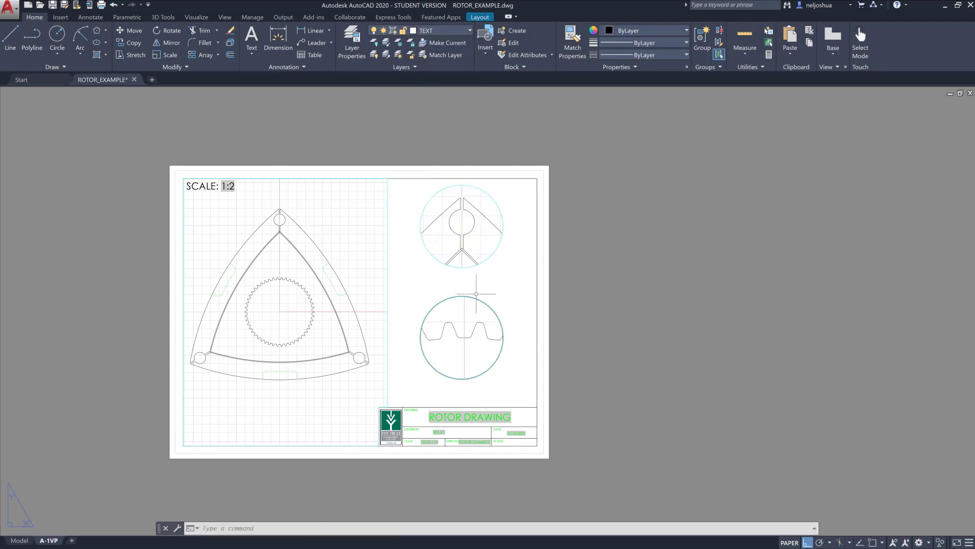
Step: Move the main rotor viewport's SCALE text to the TEXT layer and deselect it
click(213, 185)
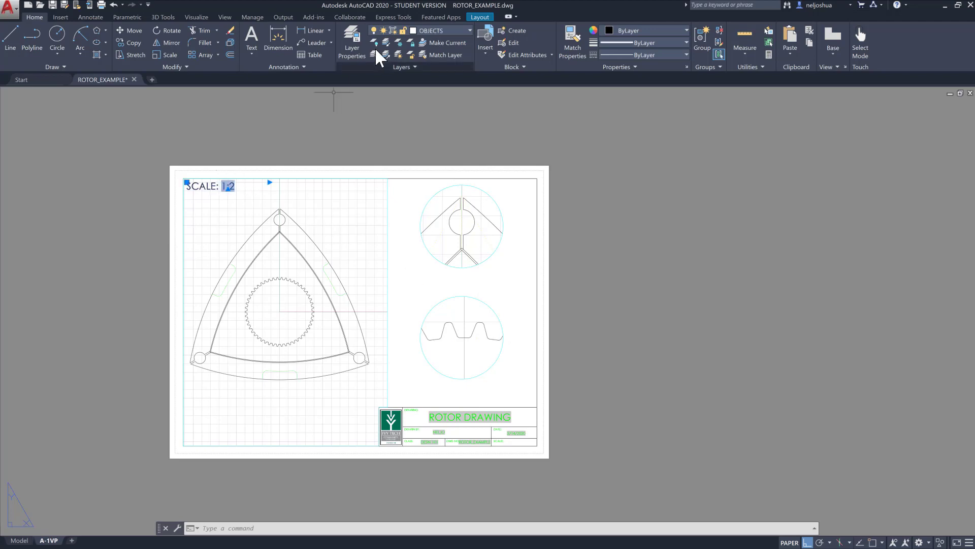
click(456, 29)
click(448, 170)
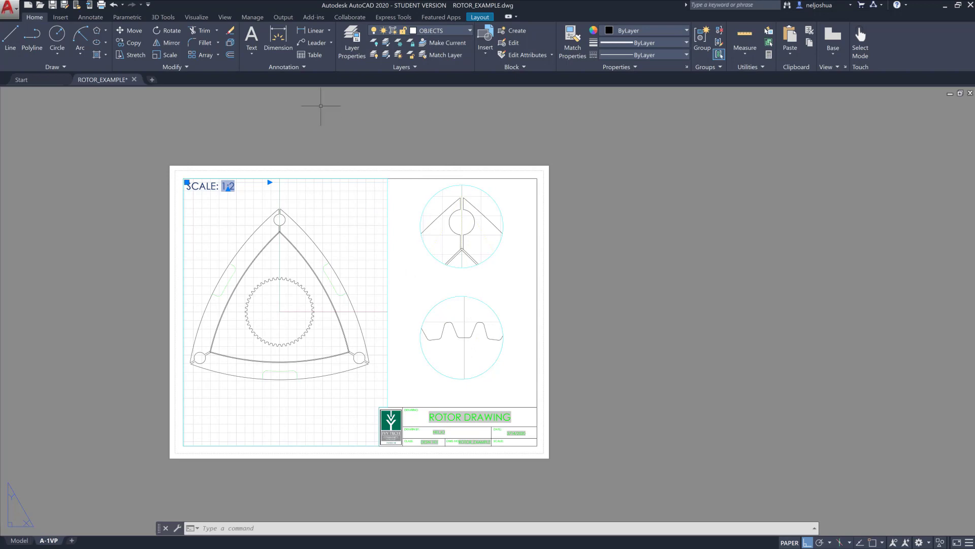
click(421, 31)
click(425, 167)
click(504, 280)
click(493, 282)
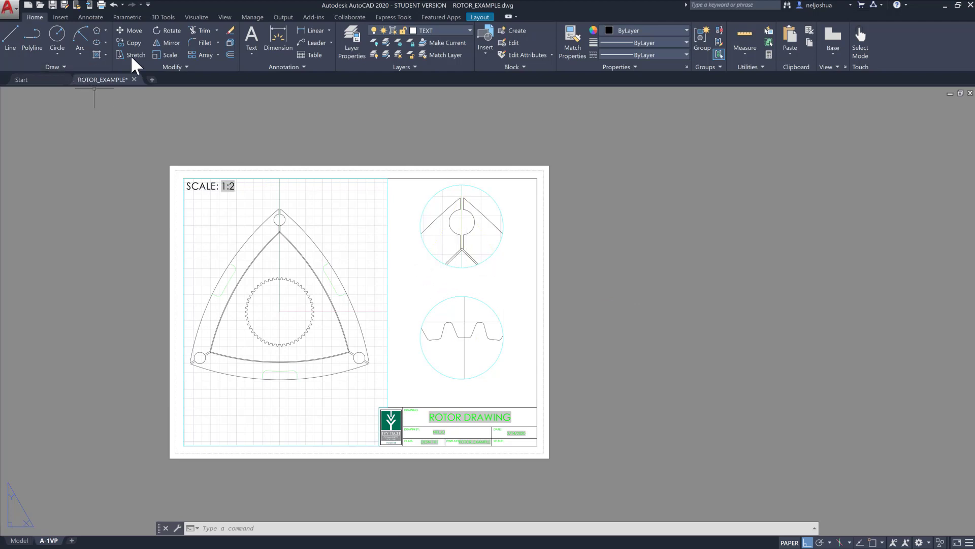
Step: Place multiline text reading "SCALE:" directly beneath the upper circular detail viewport
click(256, 36)
click(428, 269)
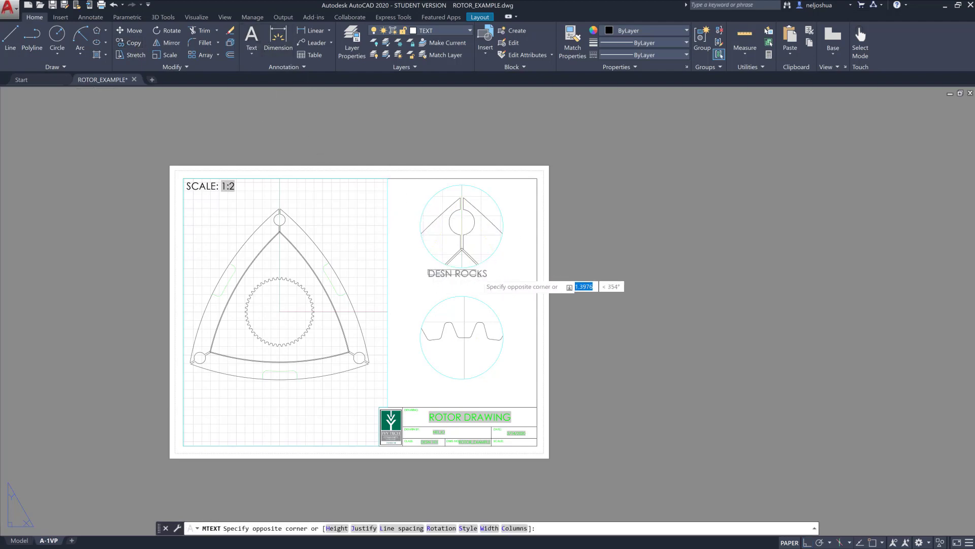
click(505, 280)
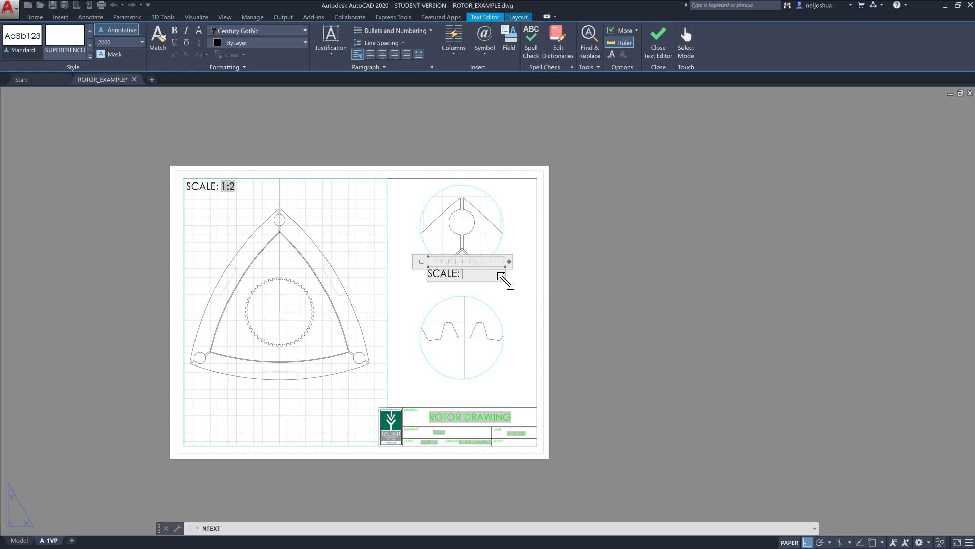
Step: Insert an object field after "SCALE:" showing the upper circular viewport's custom scale in the Use scale name format, and finish the text
key(ctrl+f)
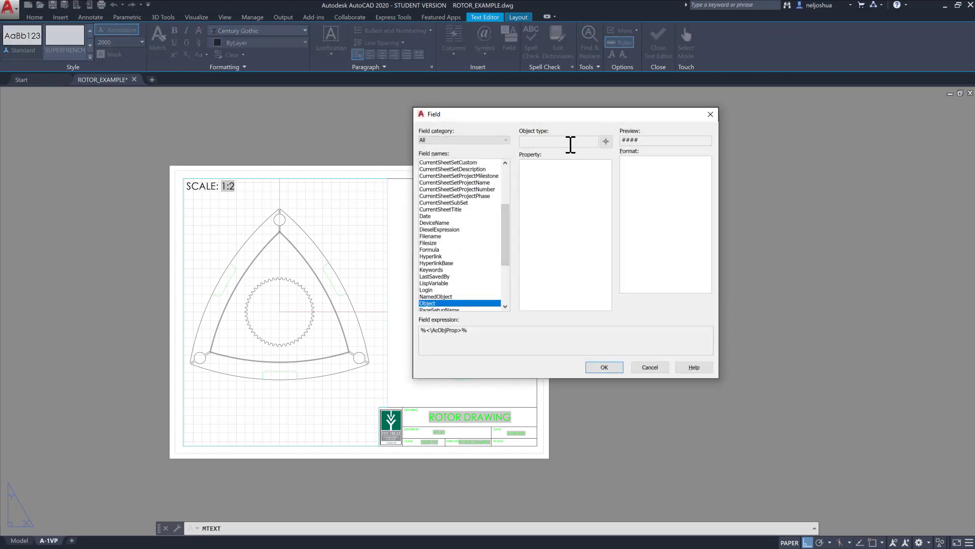
click(607, 144)
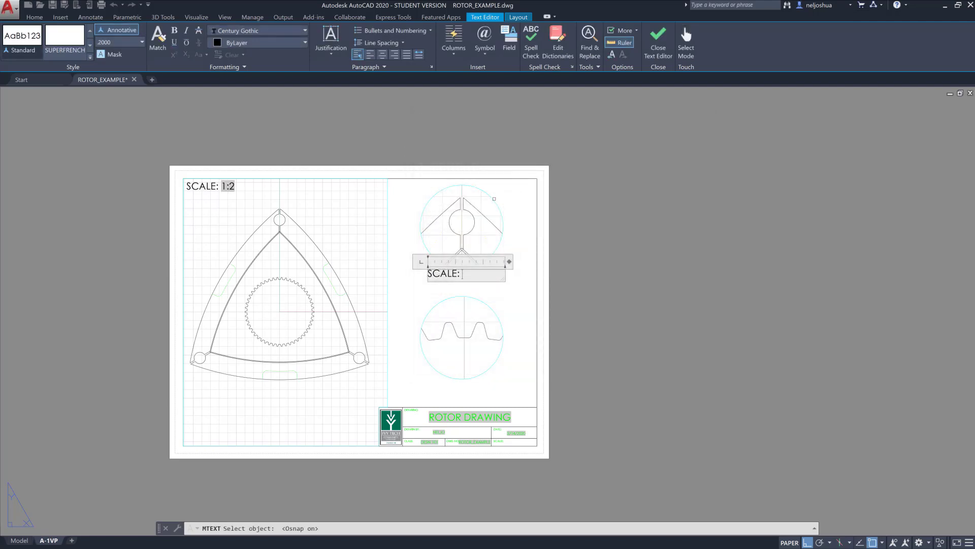
click(493, 201)
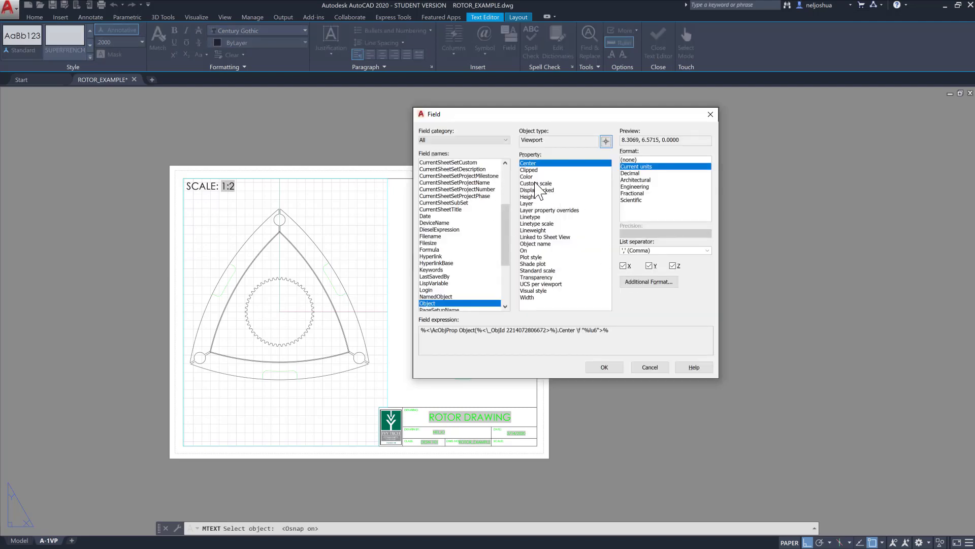
click(536, 183)
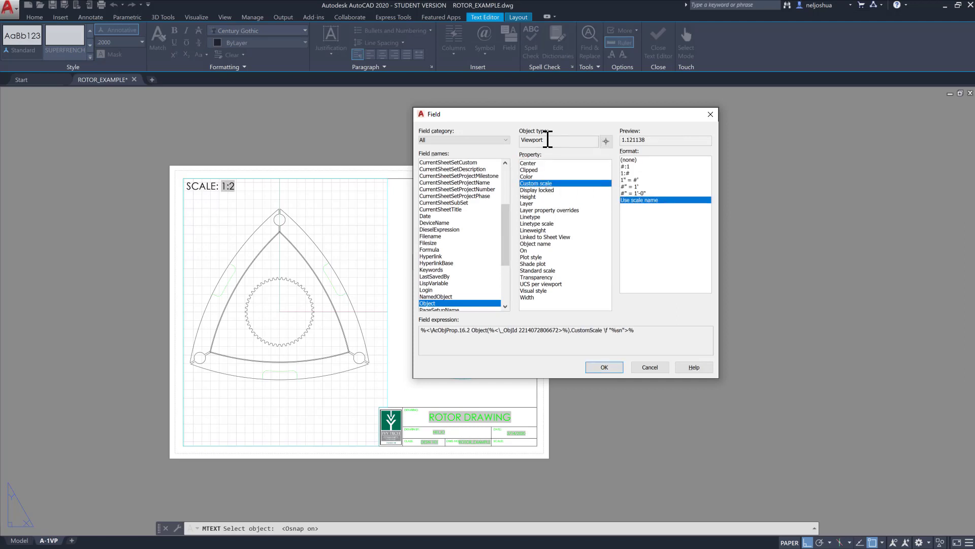
drag(547, 138, 519, 137)
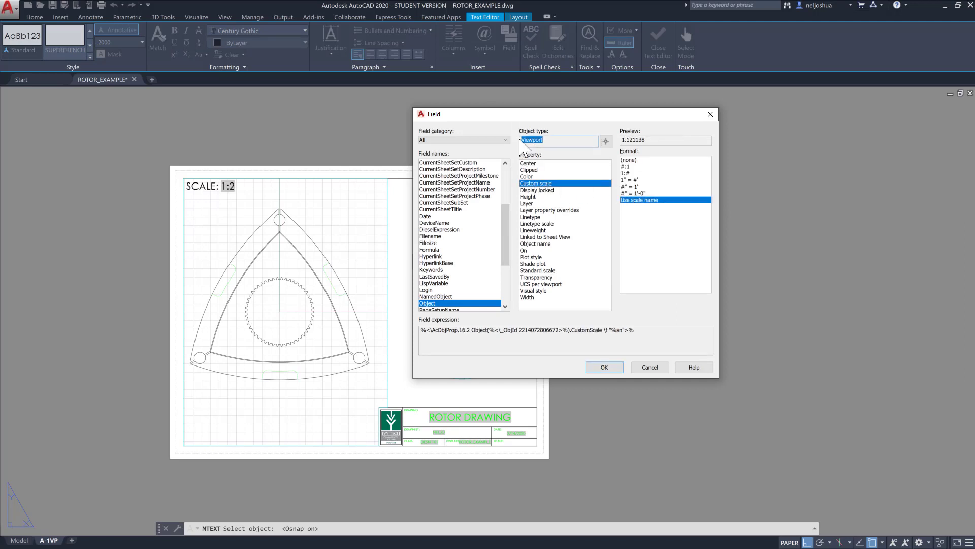
click(612, 368)
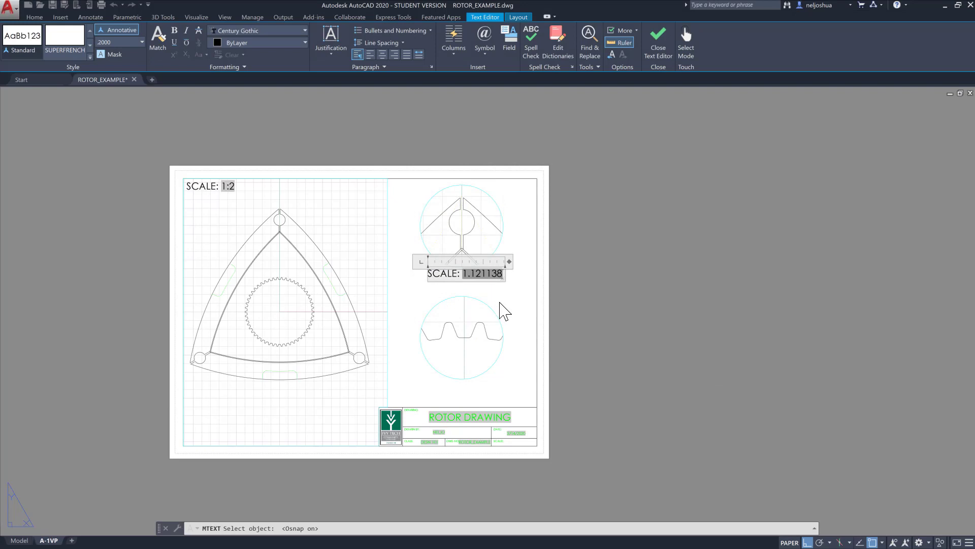
click(501, 305)
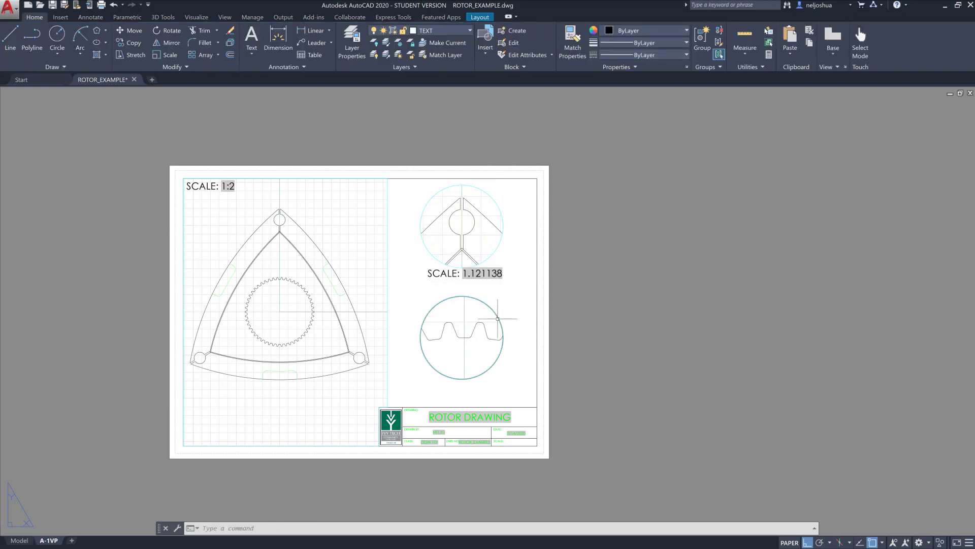
Step: Place multiline text reading "SCALE:" beneath the lower circular viewport and begin an object field after it
click(248, 40)
click(429, 386)
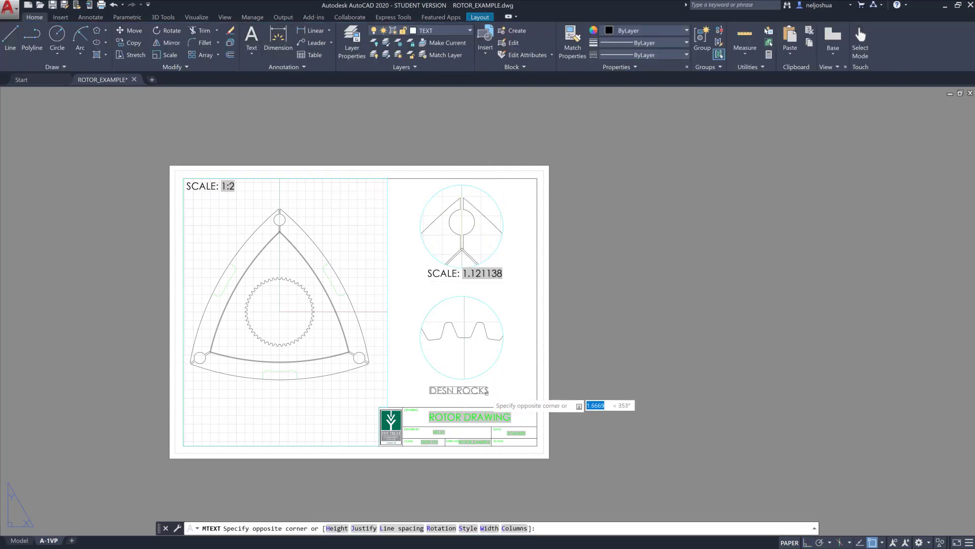
click(503, 399)
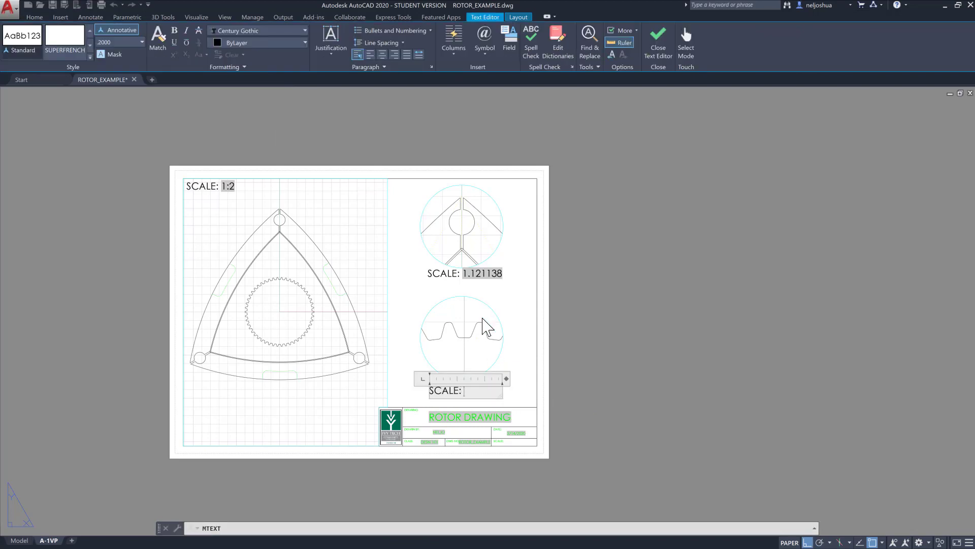
click(509, 40)
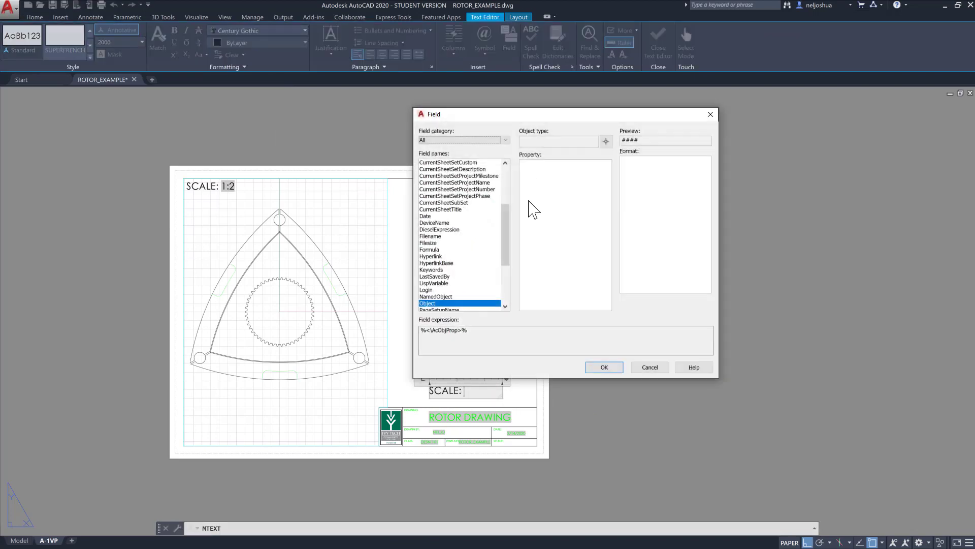
click(606, 142)
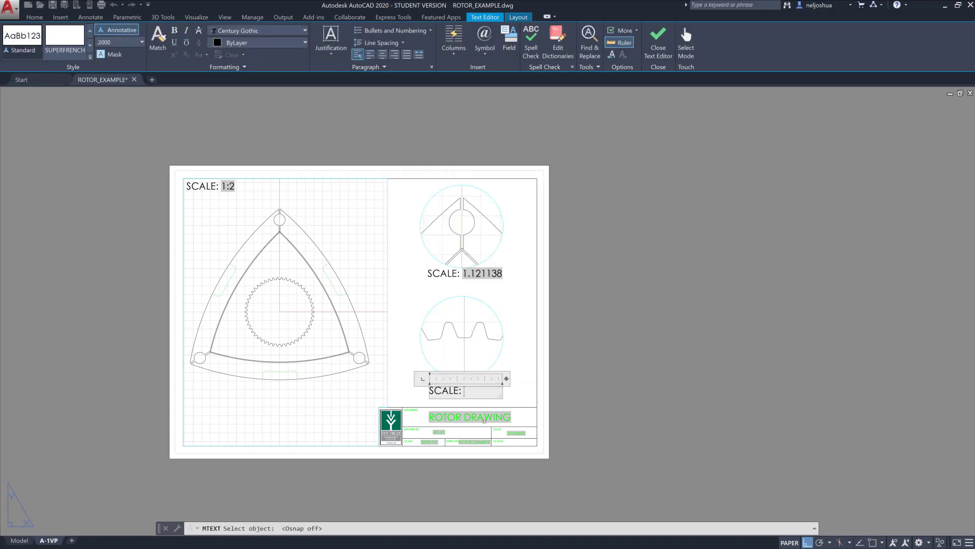
click(484, 421)
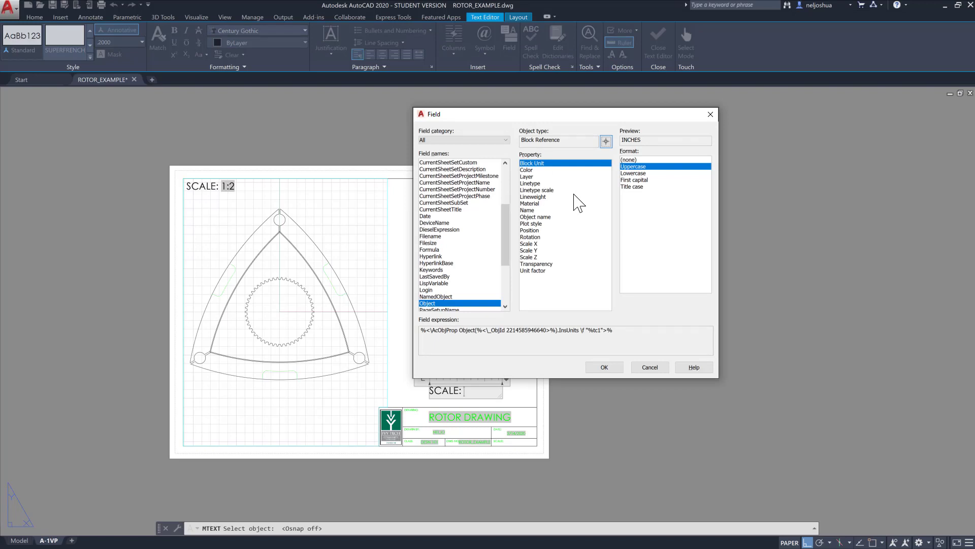
click(537, 190)
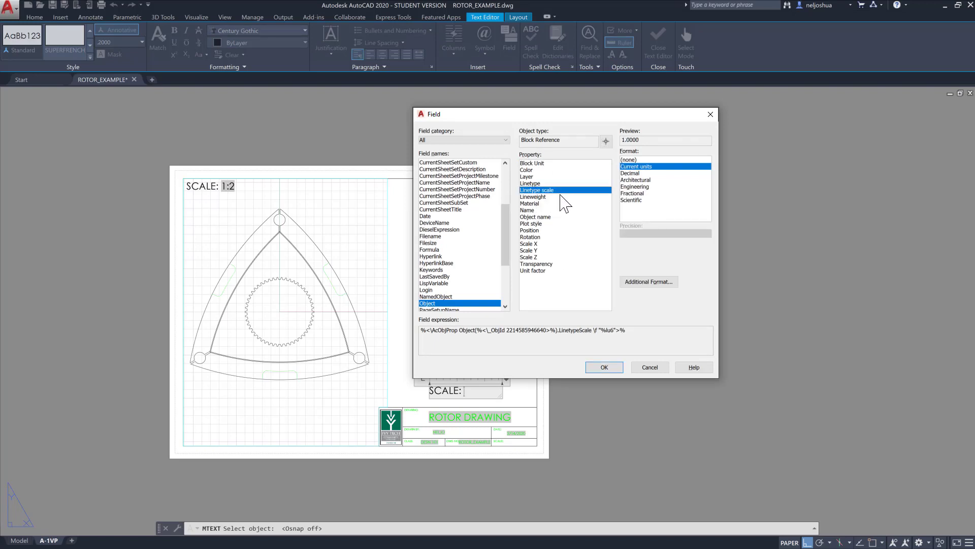
click(555, 197)
click(555, 250)
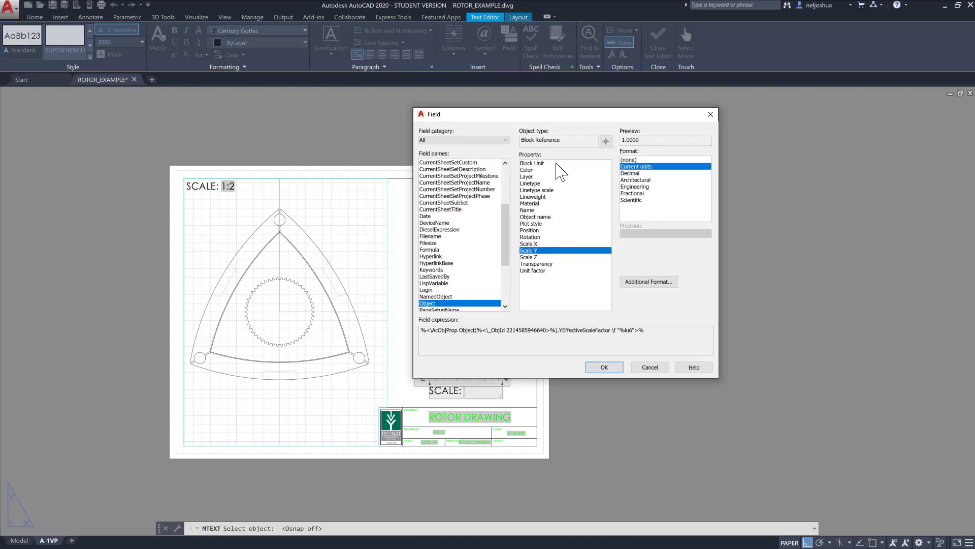
click(577, 163)
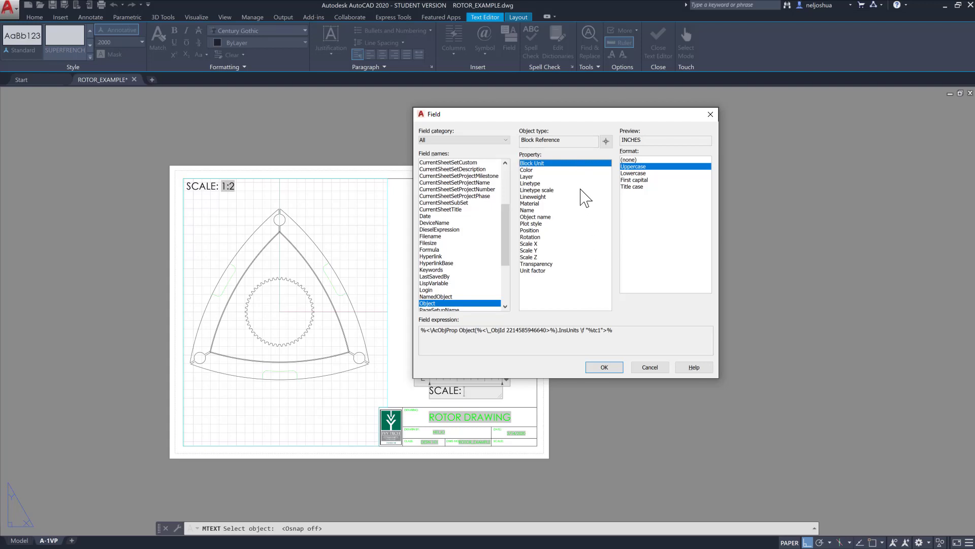
drag(562, 138, 514, 141)
key(Escape)
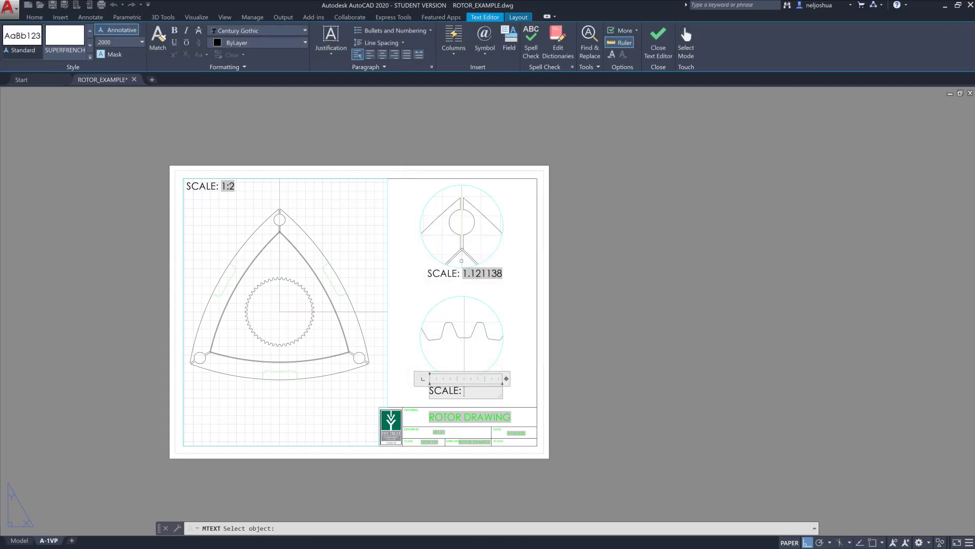
key(ctrl+f)
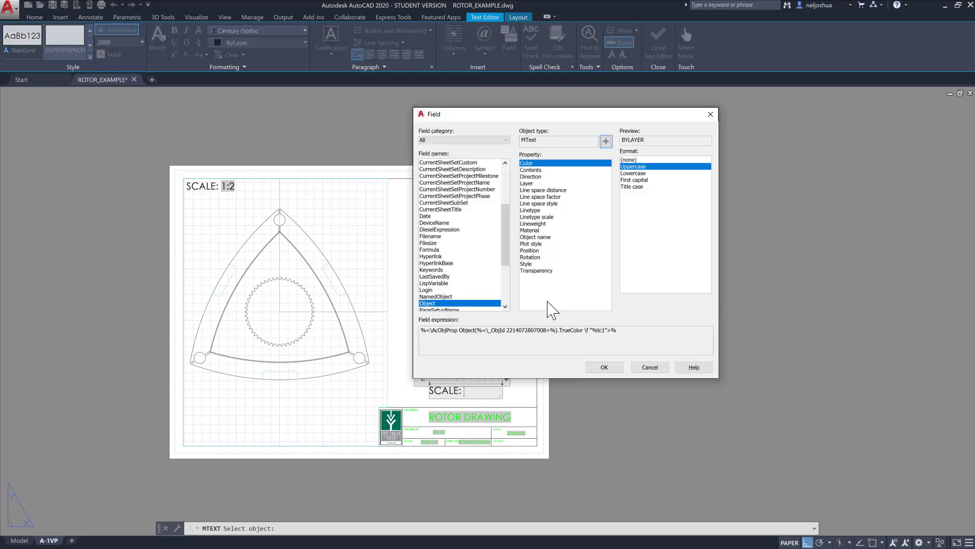
Step: Link the field to the lower circular viewport's custom scale in the Use scale name format, and finish the text
click(606, 141)
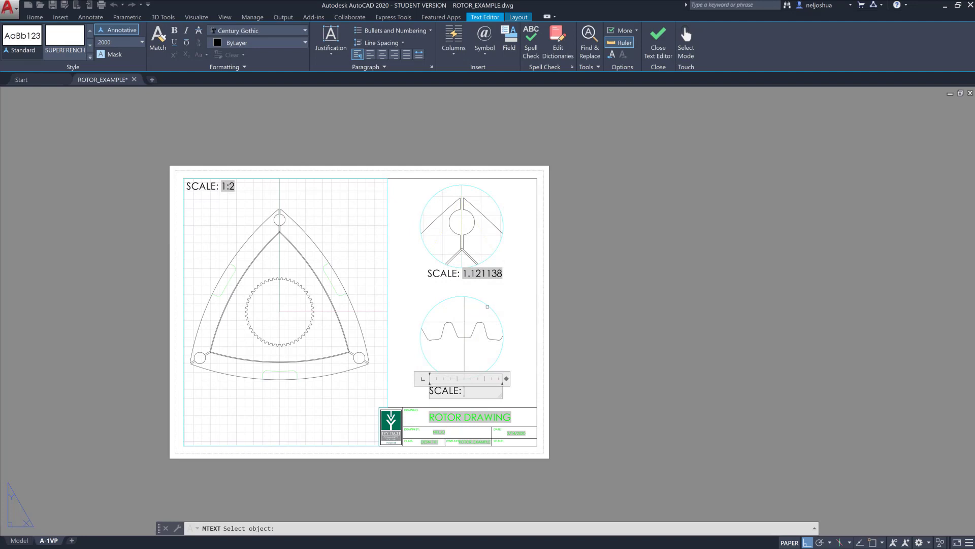
click(487, 306)
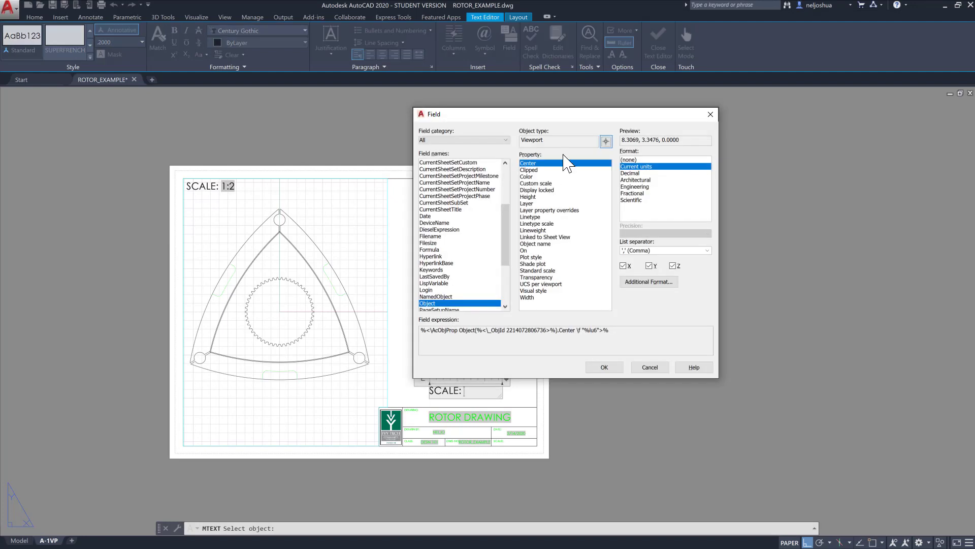
click(537, 184)
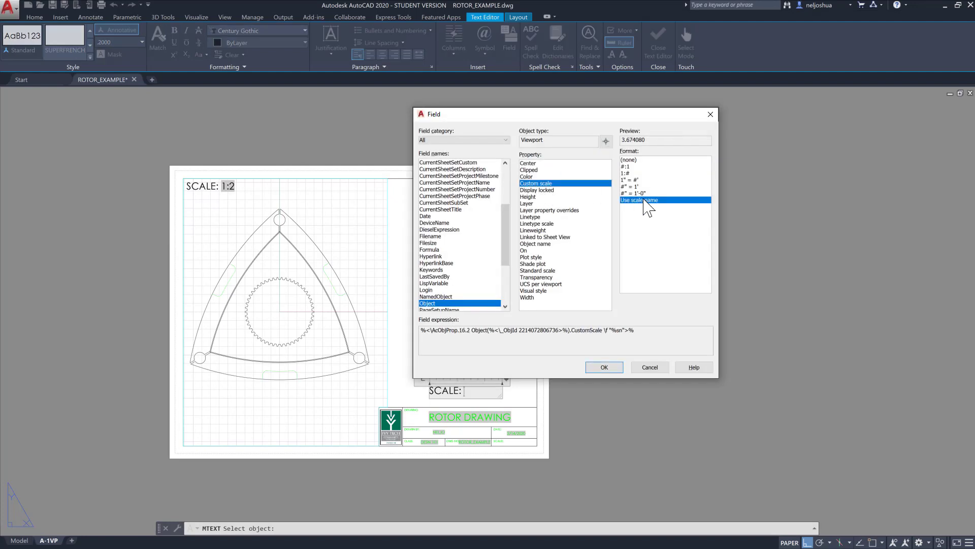
click(604, 367)
click(515, 374)
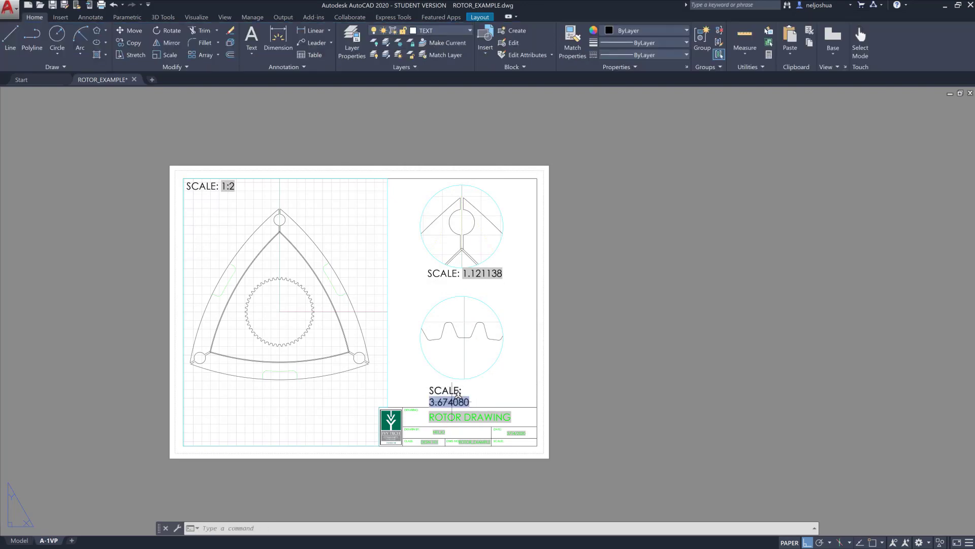
Step: Widen the scale text beneath the lower circular viewport so the label and its field fit on one line
click(452, 402)
click(503, 386)
click(518, 386)
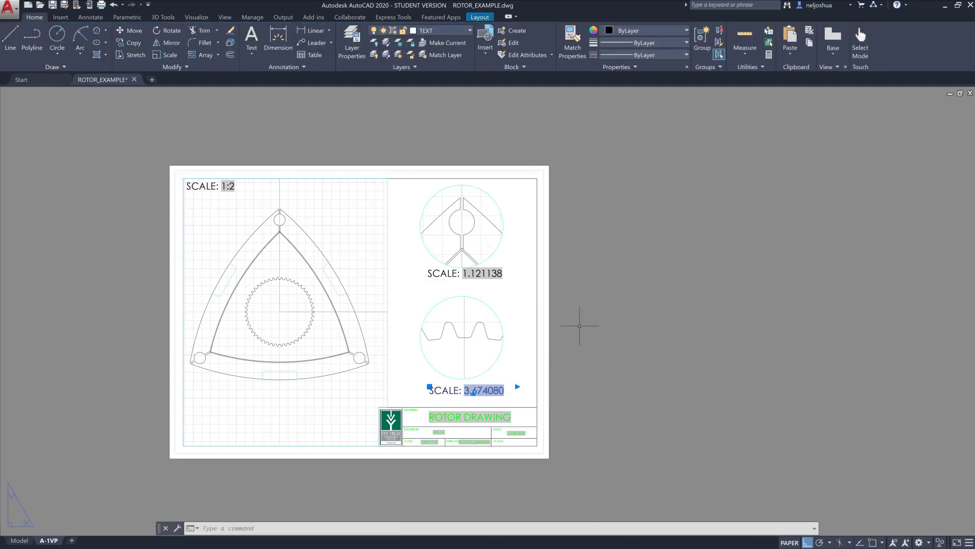
click(582, 314)
key(Escape)
key(Escape)
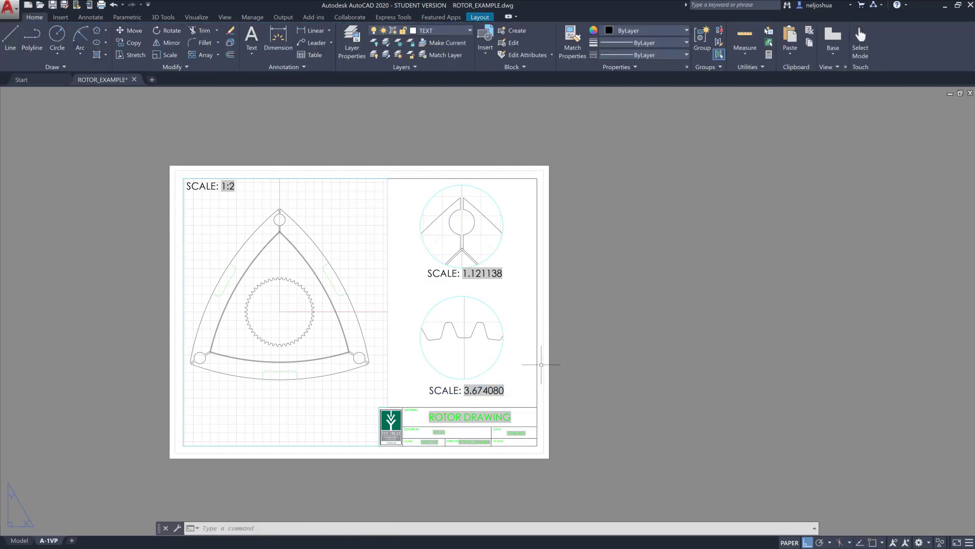
Step: Create a multiline text box inside the title block's SCALE cell
middle_drag(504, 437, 488, 393)
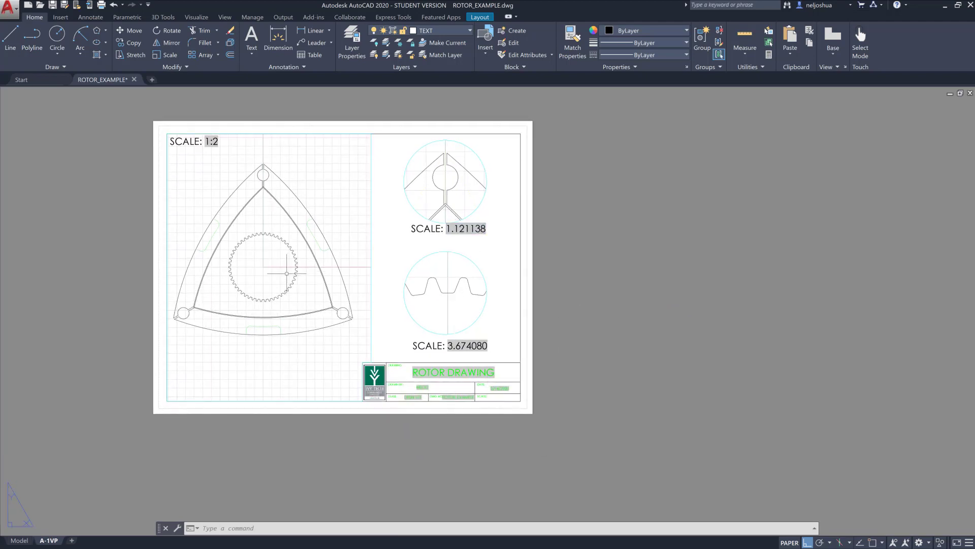
scroll(493, 405, up, 4)
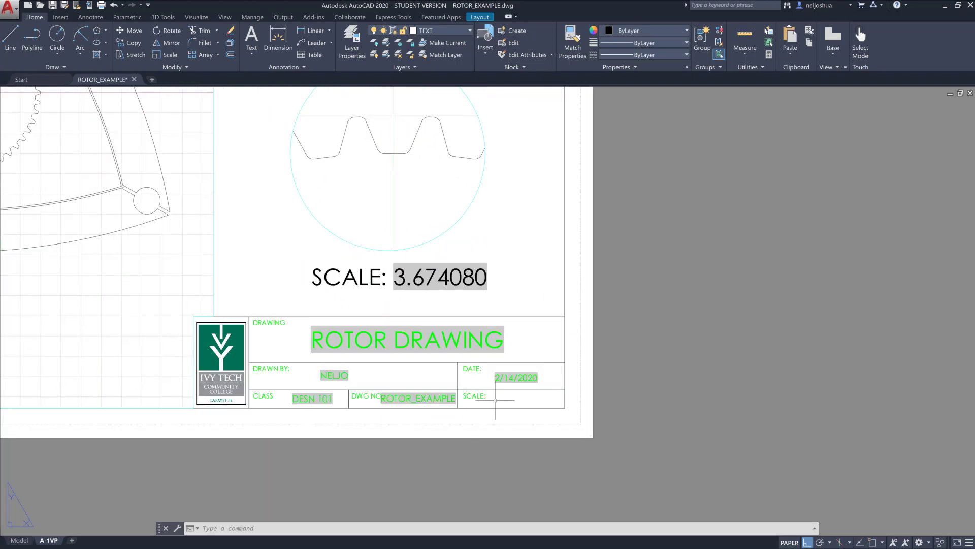
click(252, 41)
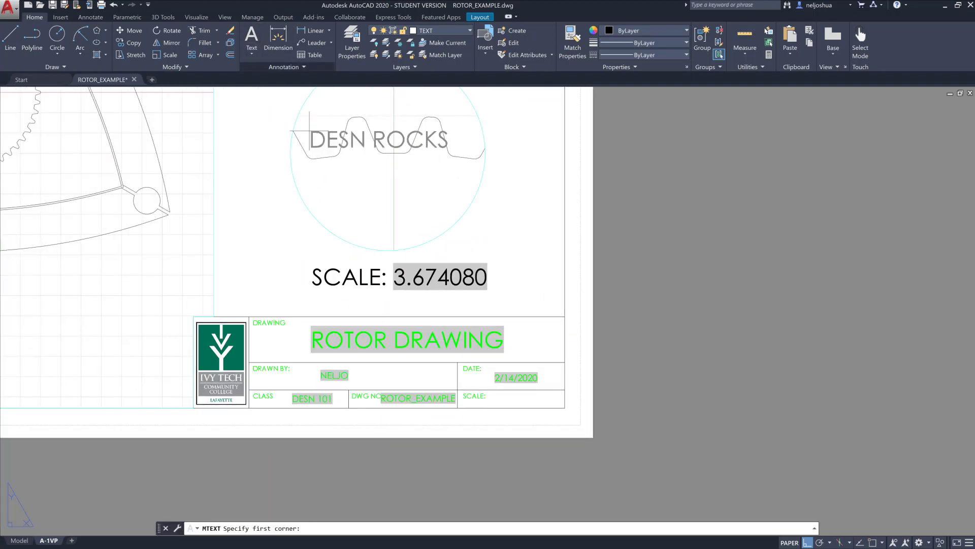
click(500, 393)
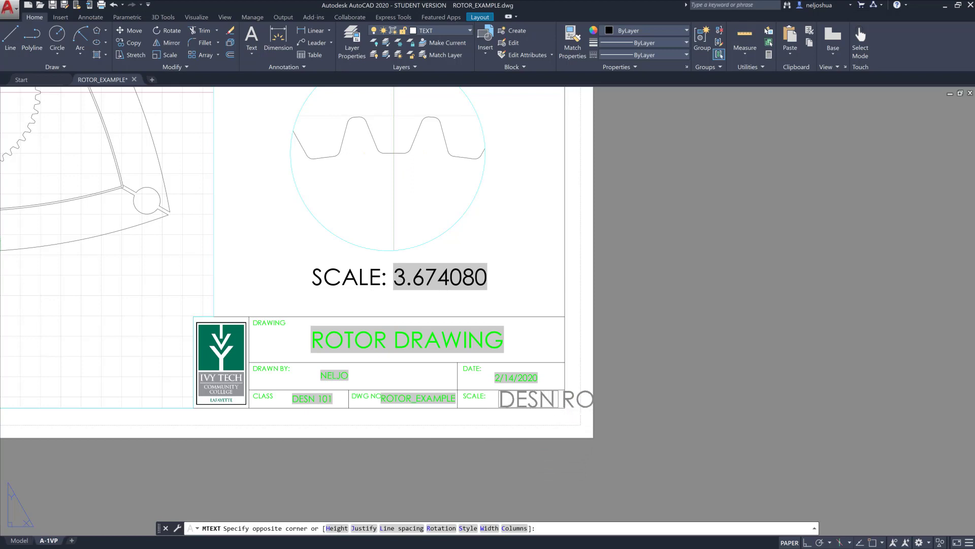
click(553, 401)
Step: Insert an object field showing the main rotor viewport's custom scale in the Use scale name format, and finish the text
key(ctrl+f)
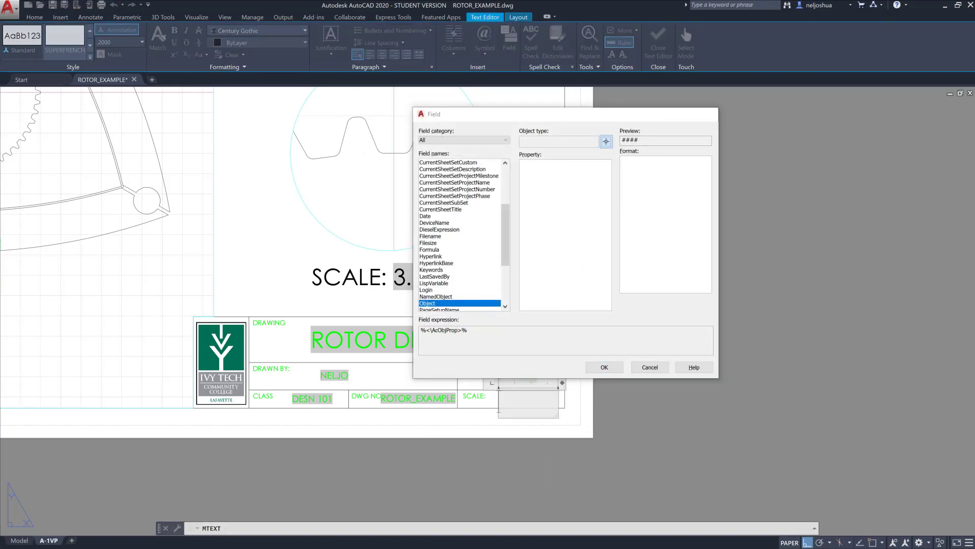
click(606, 141)
click(214, 237)
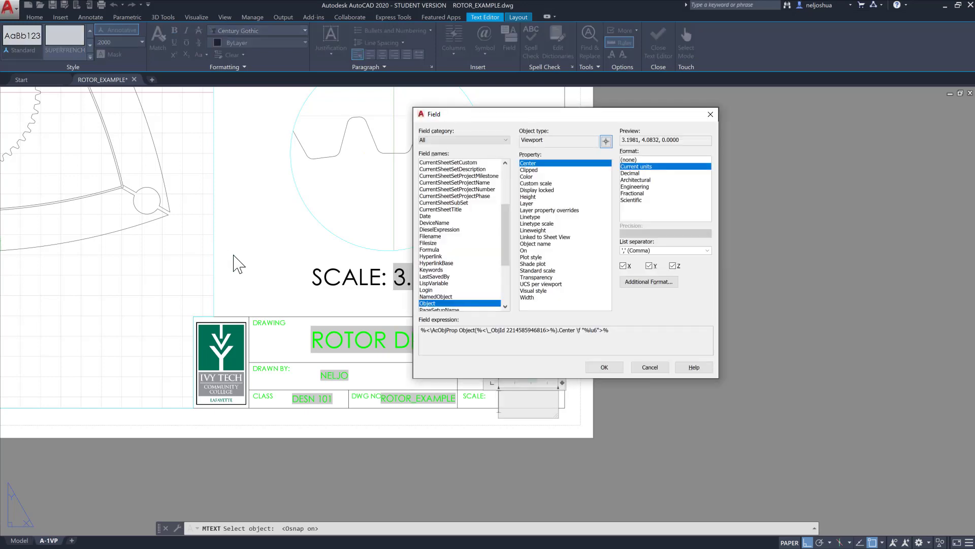
click(576, 182)
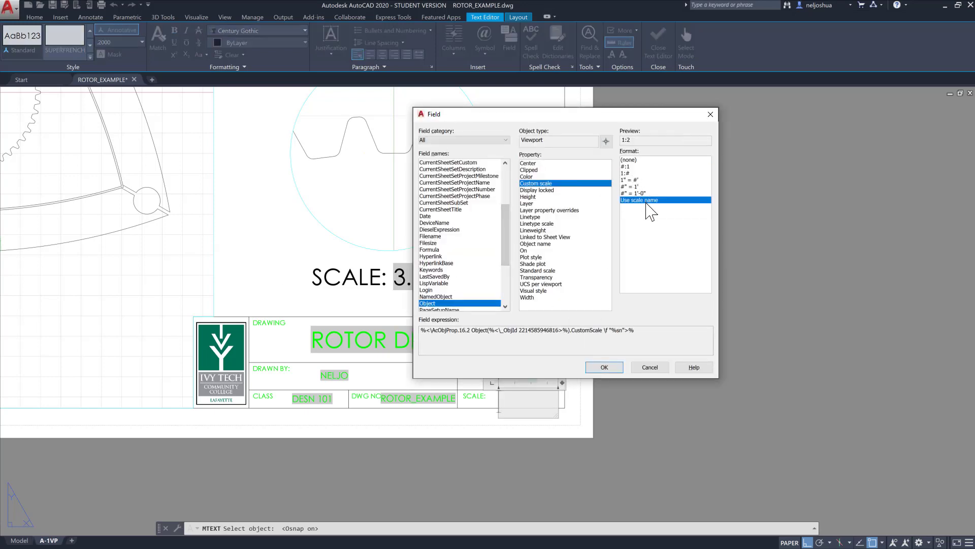
click(610, 367)
click(579, 422)
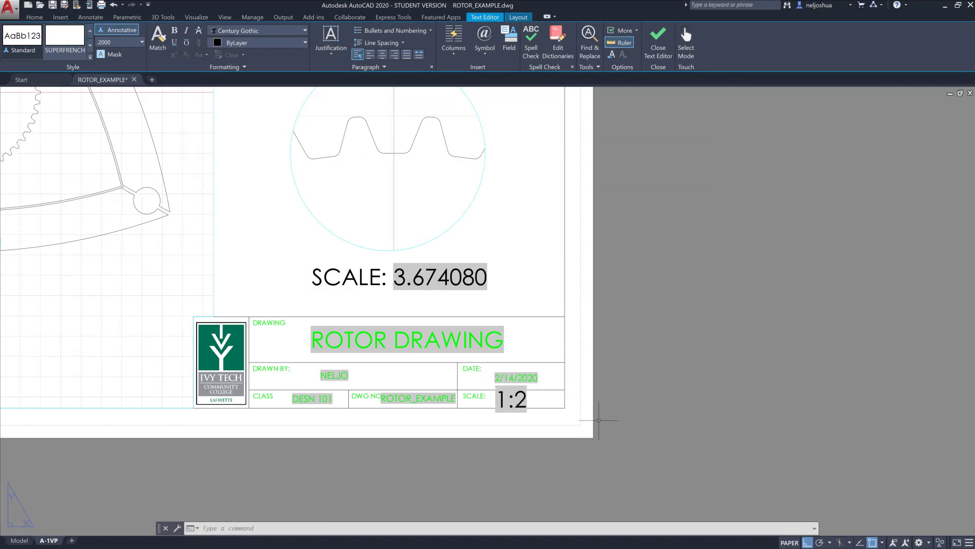
Step: Set the height of the scale value text in the title block to .1
scroll(467, 417, down, 2)
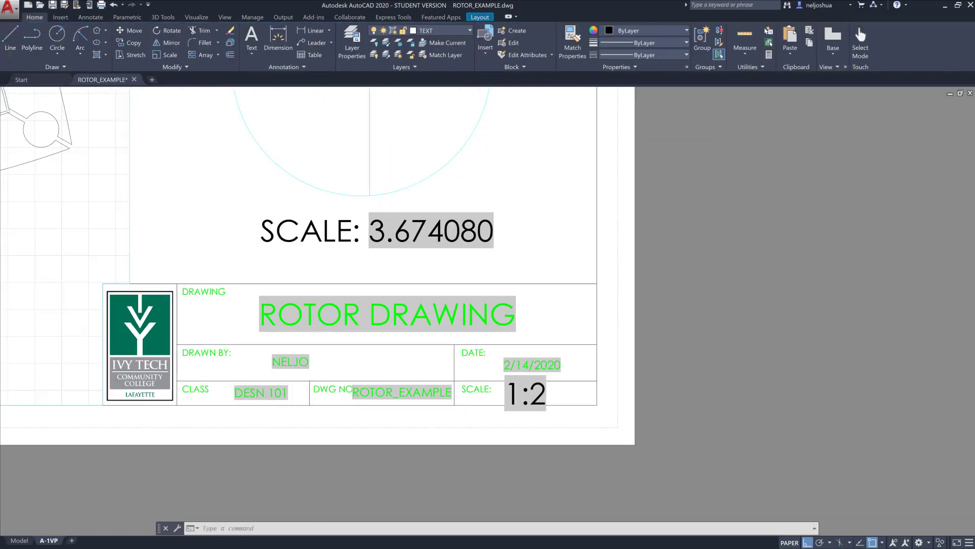
click(499, 404)
click(505, 401)
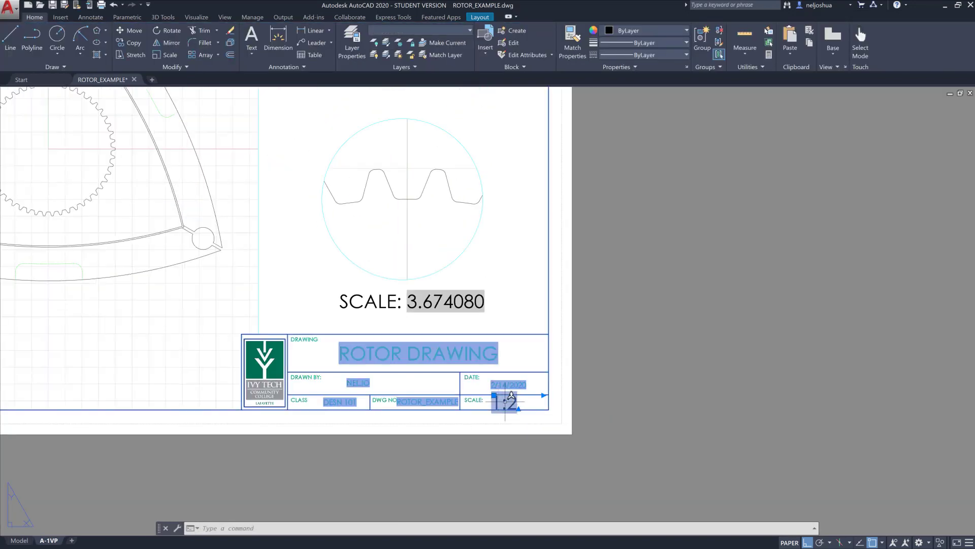
click(605, 458)
click(510, 403)
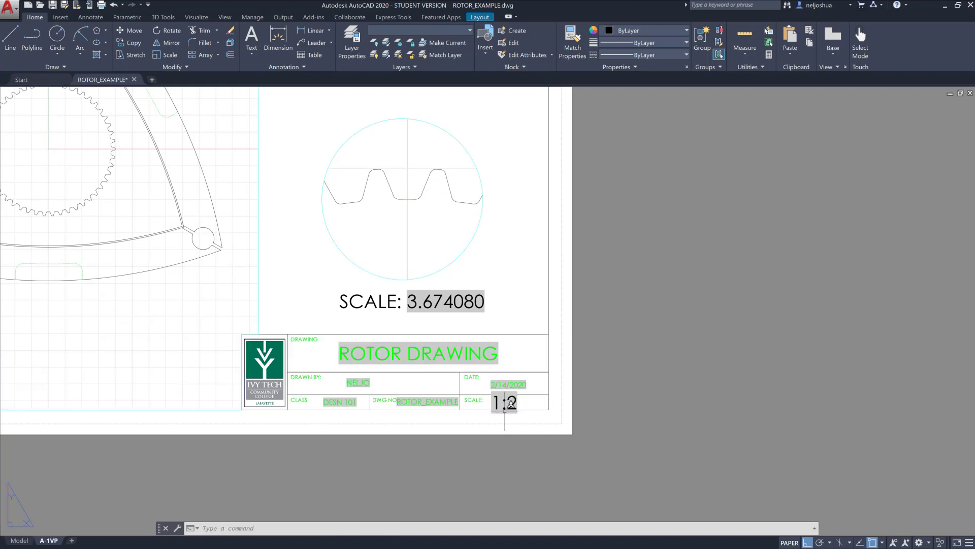
double_click(510, 404)
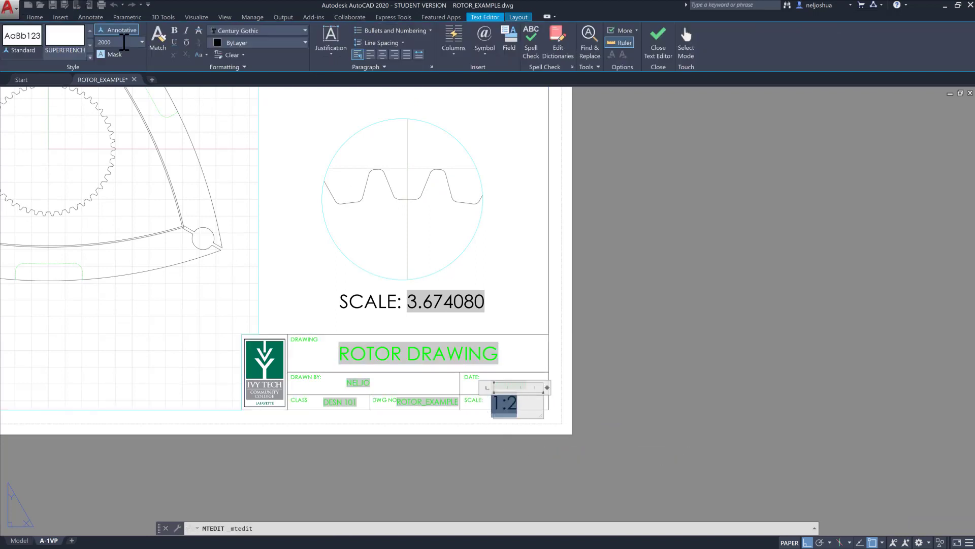
double_click(124, 42)
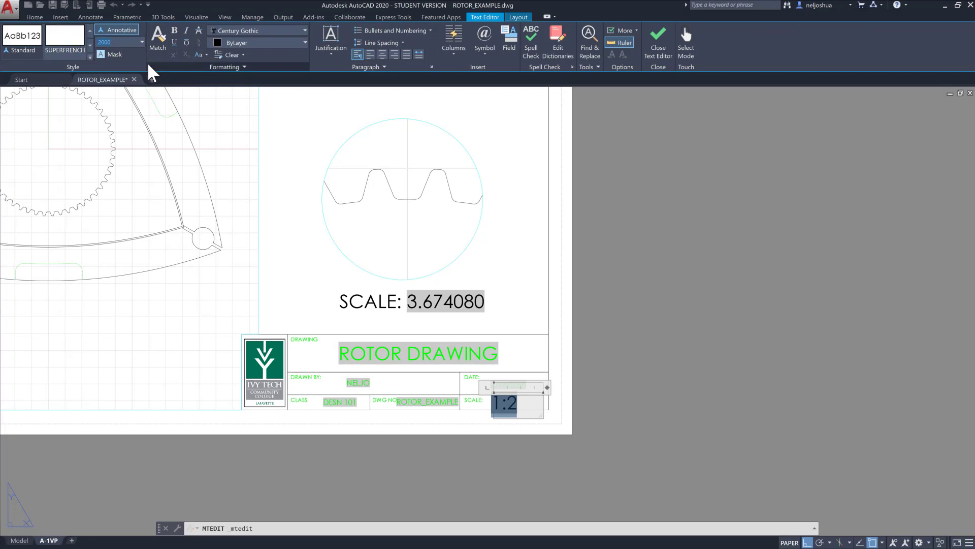
text(.1)
key(Return)
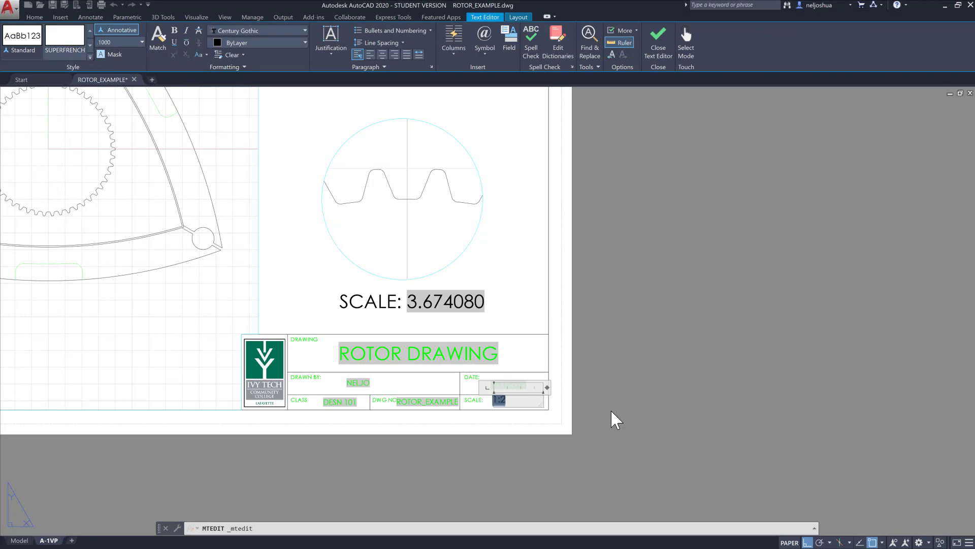
key(Escape)
click(514, 285)
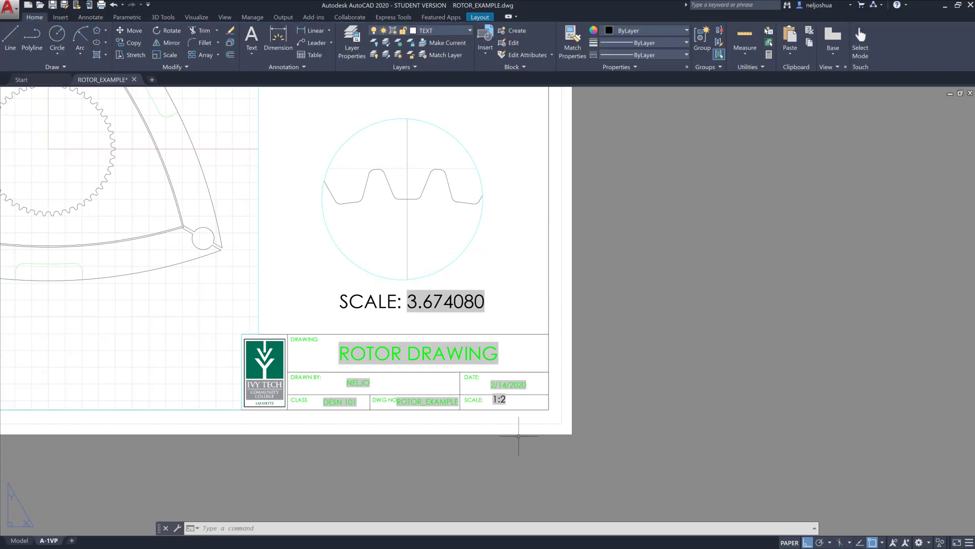
Step: Move the 1:2 text slightly down and right within the title block's SCALE cell, with ortho and object snap off
scroll(528, 462, up, 3)
scroll(501, 390, up, 1)
click(474, 358)
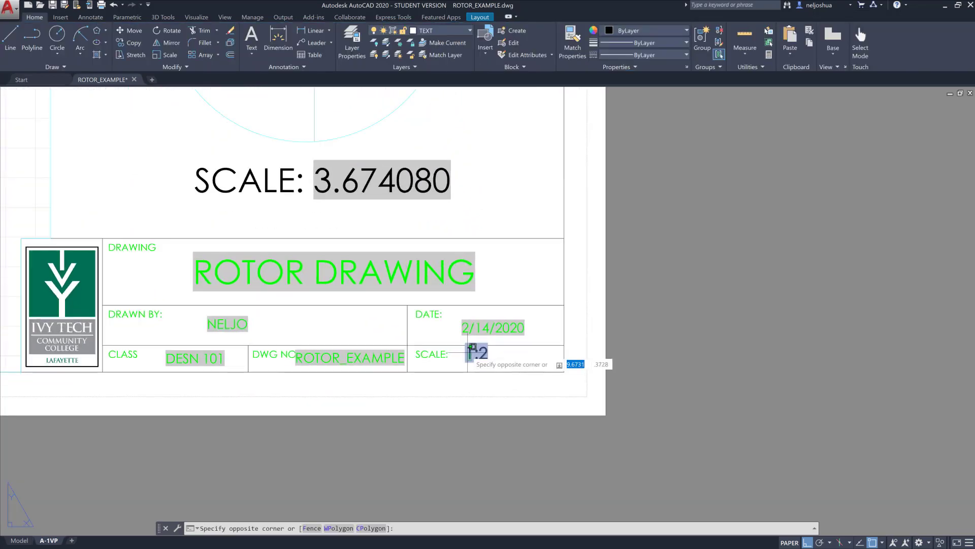
click(476, 344)
click(467, 346)
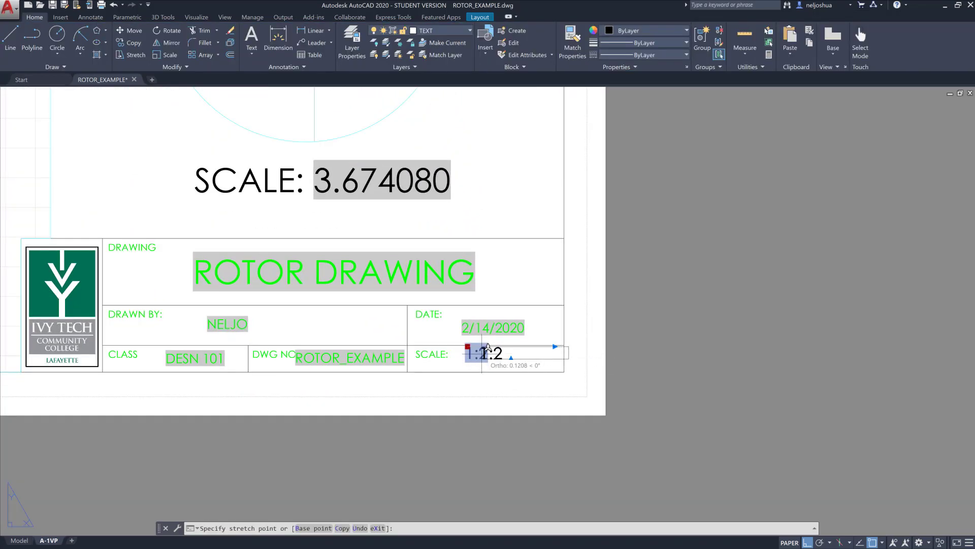
click(811, 543)
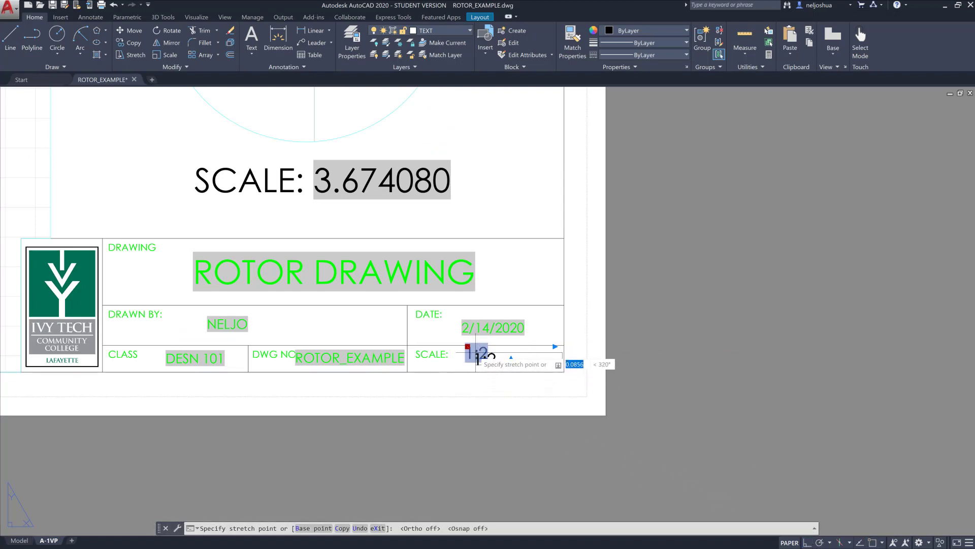
click(478, 356)
key(Escape)
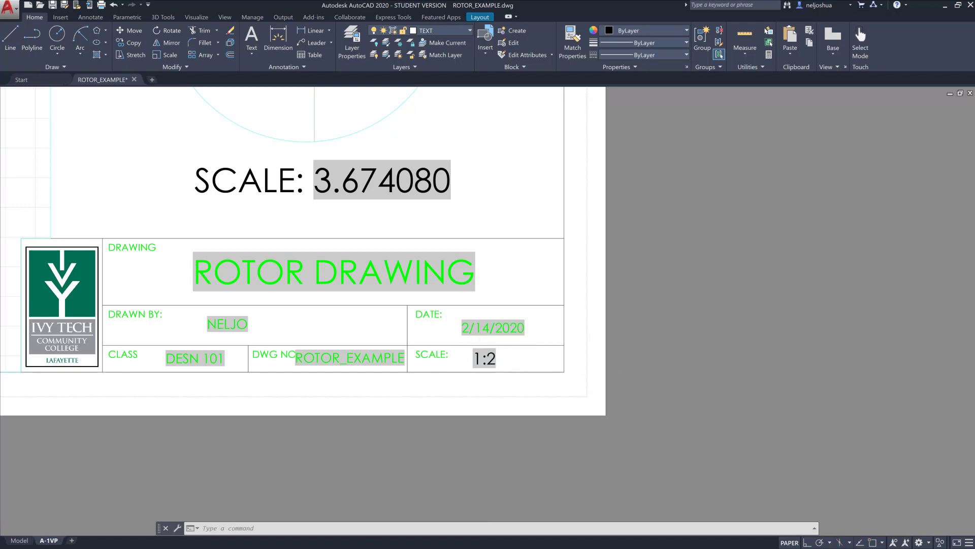
Step: Put the title block's scale value on the Title Blk Text layer
scroll(449, 317, down, 2)
click(473, 341)
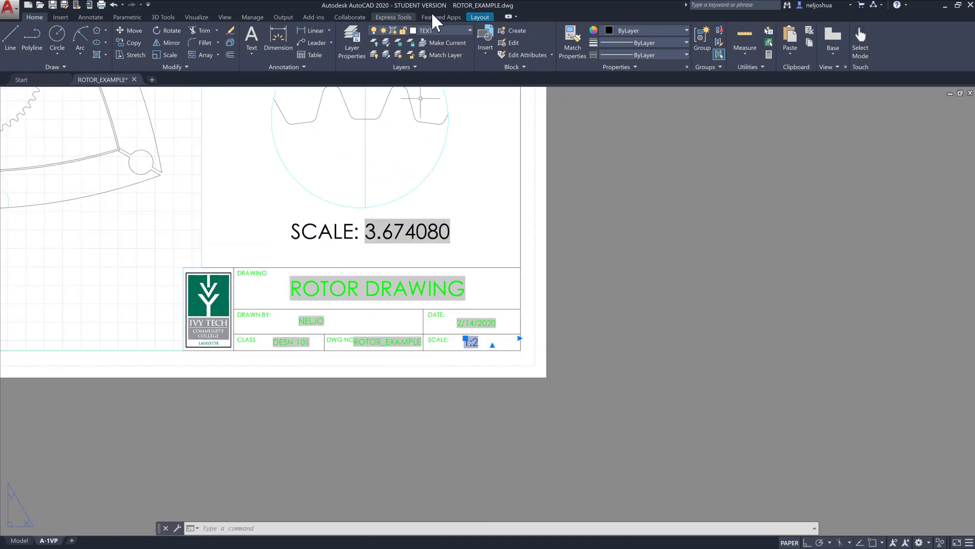
click(462, 29)
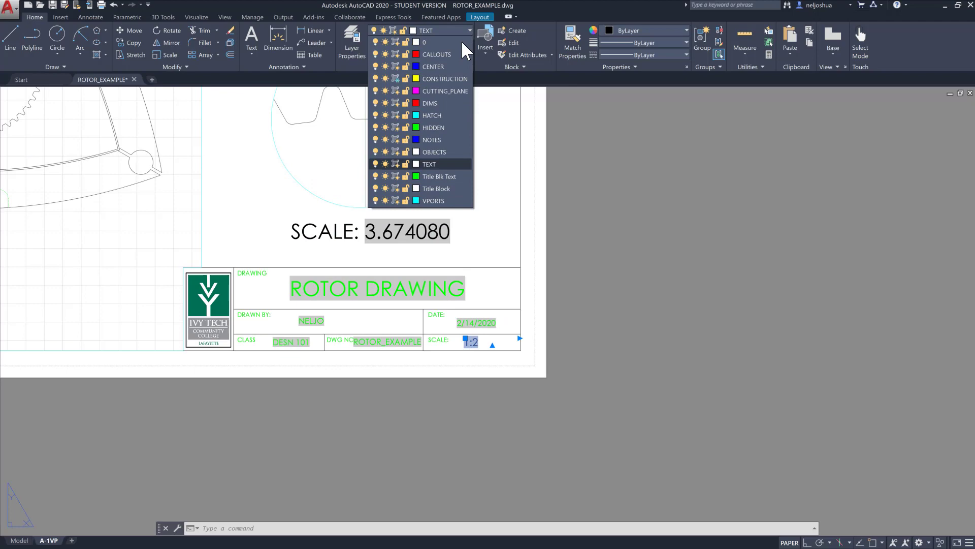
click(444, 176)
click(595, 215)
key(Escape)
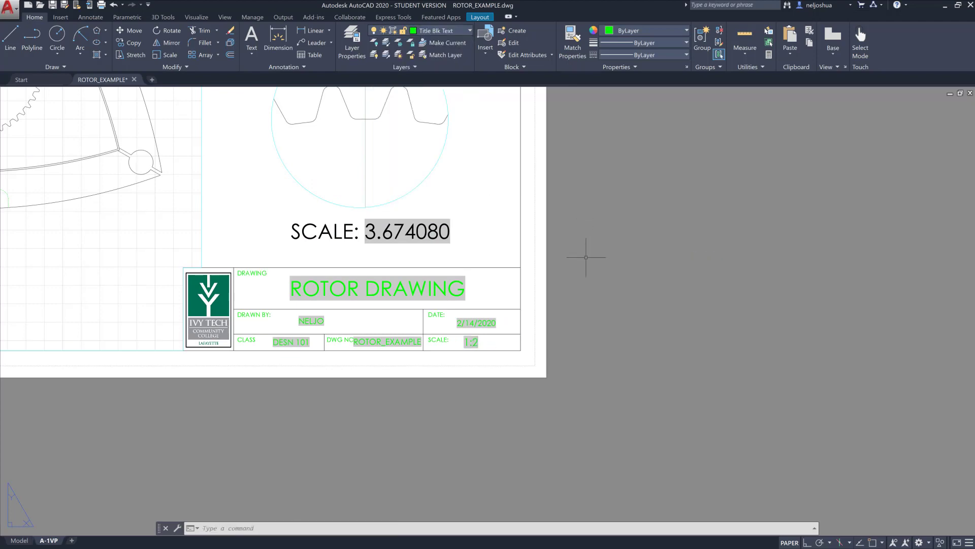
Step: Shift the scale label beneath the upper circular viewport slightly down and to the right
scroll(579, 261, up, 2)
scroll(571, 267, down, 4)
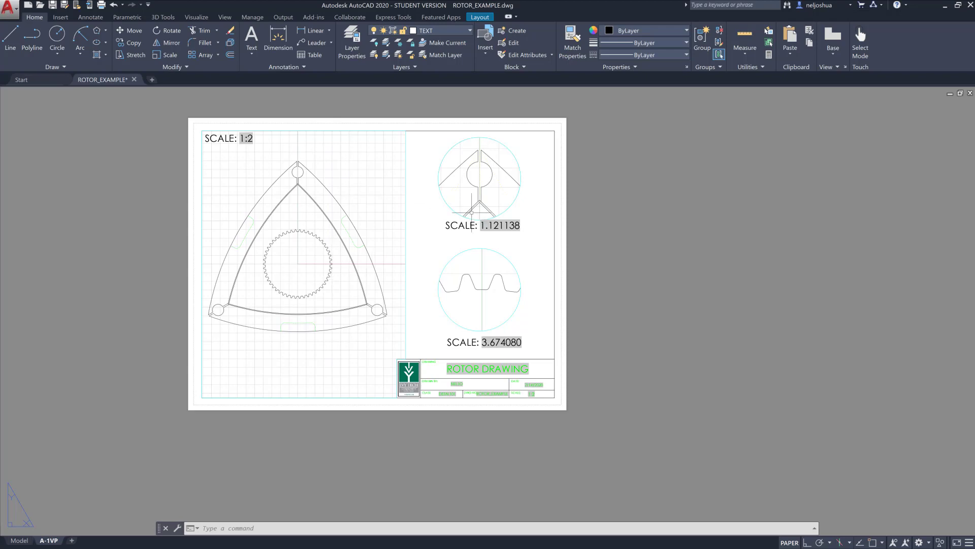
scroll(453, 213, down, 1)
scroll(453, 214, up, 1)
scroll(453, 214, up, 5)
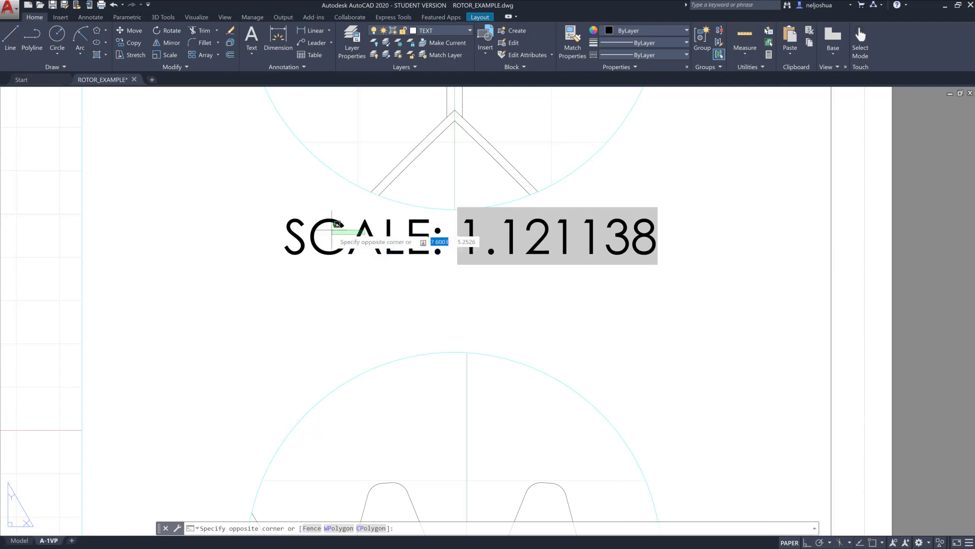
click(334, 227)
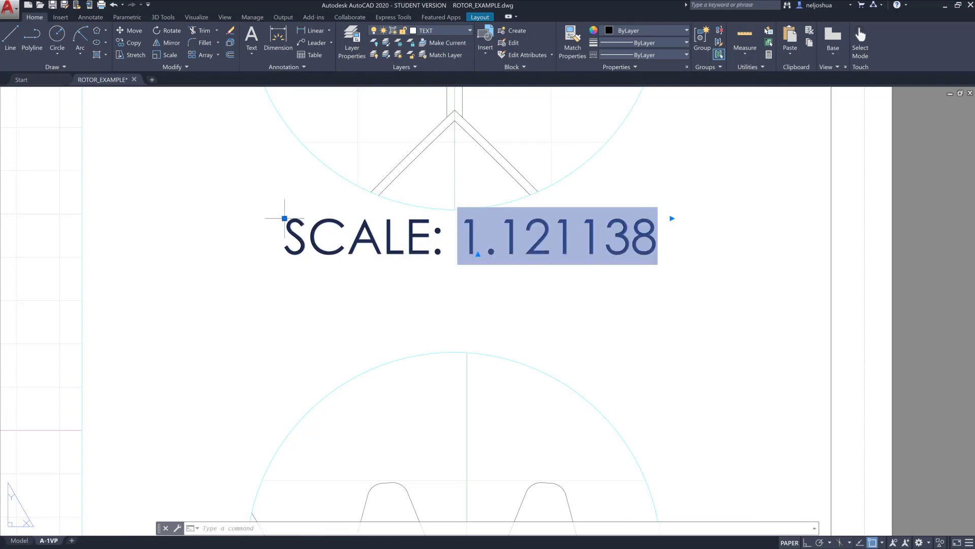
click(285, 218)
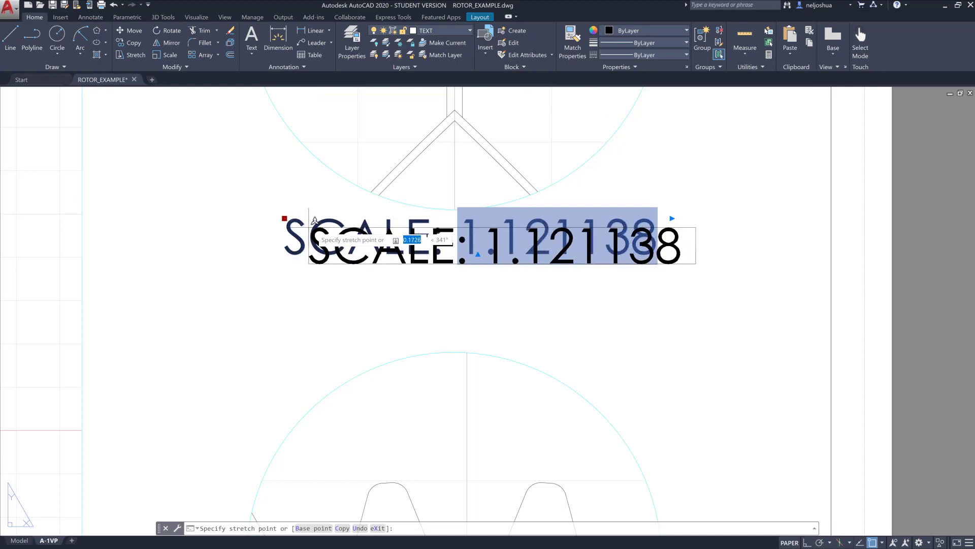
click(293, 221)
click(294, 221)
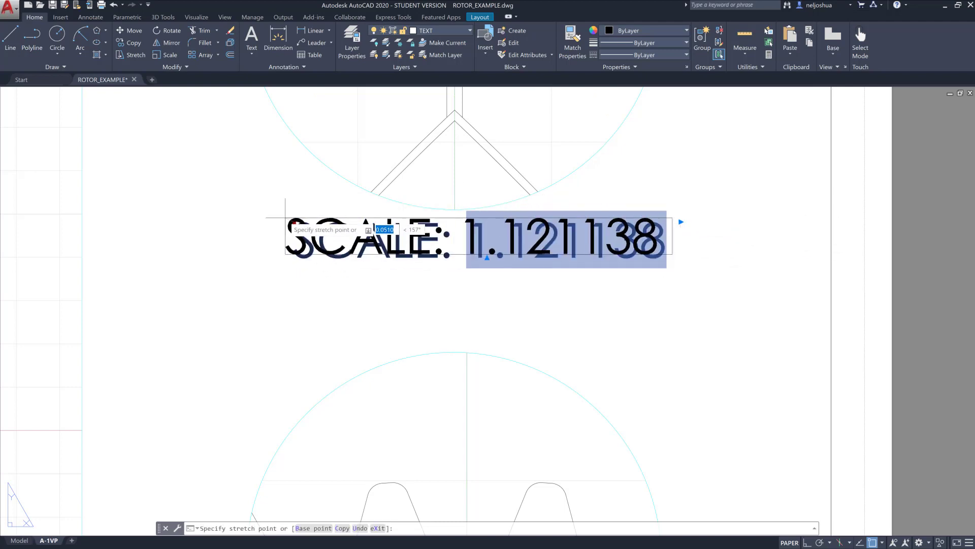
click(294, 221)
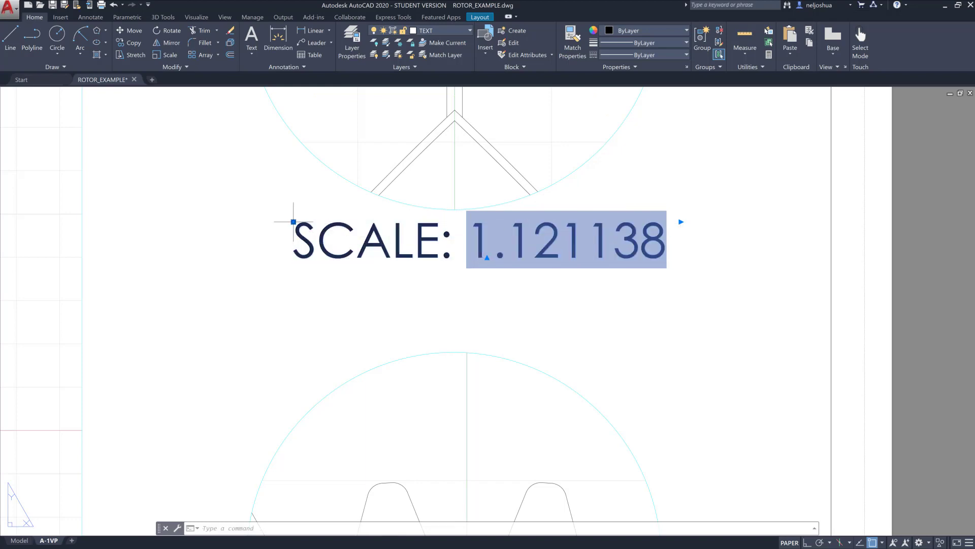
key(Escape)
Step: Lower the upper viewport's scale label a little further below its circle, with object snap off
scroll(477, 271, down, 1)
scroll(477, 273, down, 5)
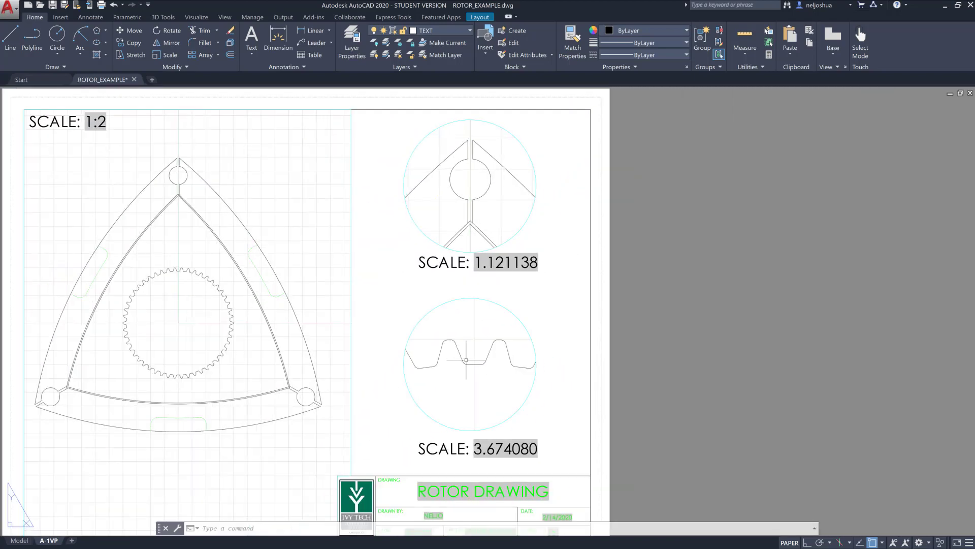
middle_drag(456, 346, 380, 247)
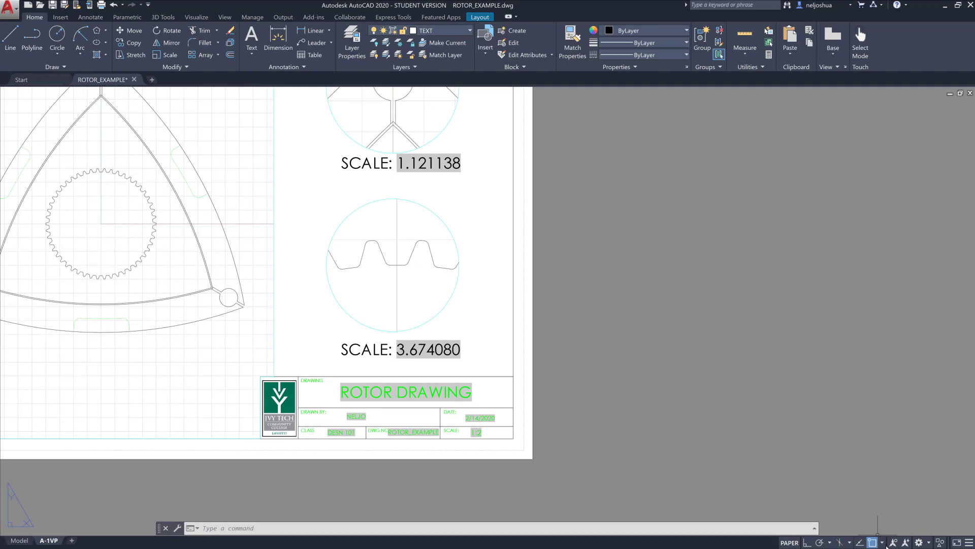
click(882, 543)
click(882, 544)
click(343, 161)
click(342, 158)
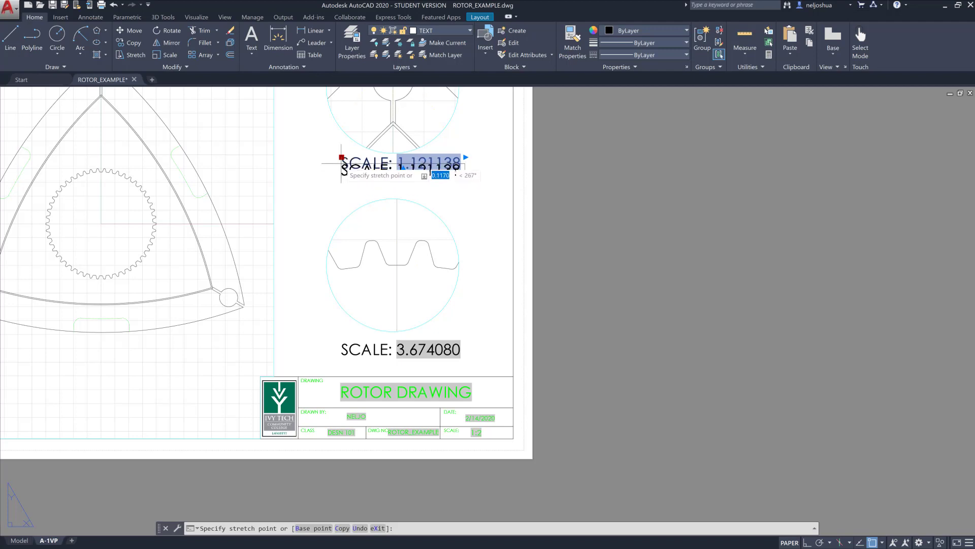
key(F3)
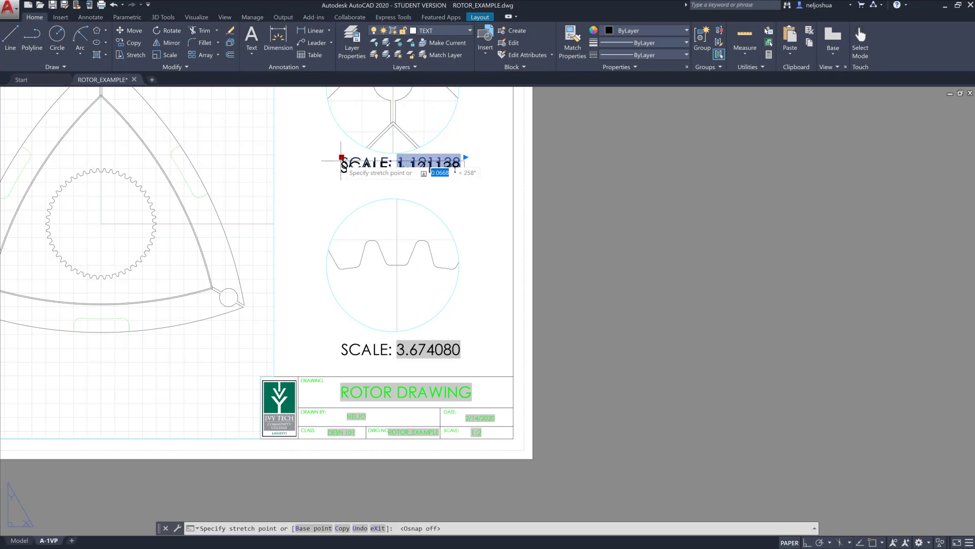
click(340, 161)
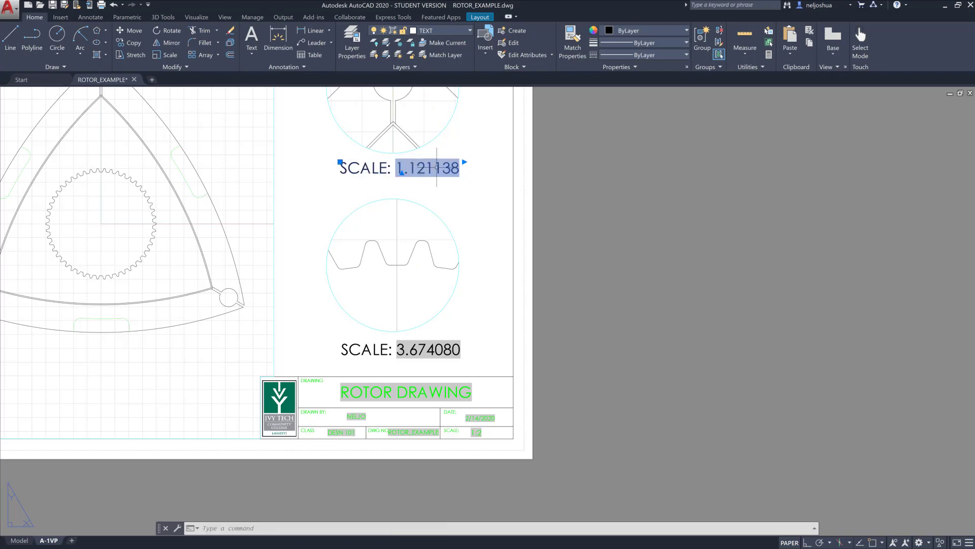
Step: Enlarge and recentre the view inside the upper circular viewport to a scale of 1.351220, and save the drawing to update its linked label
key(Escape)
middle_drag(469, 192, 536, 233)
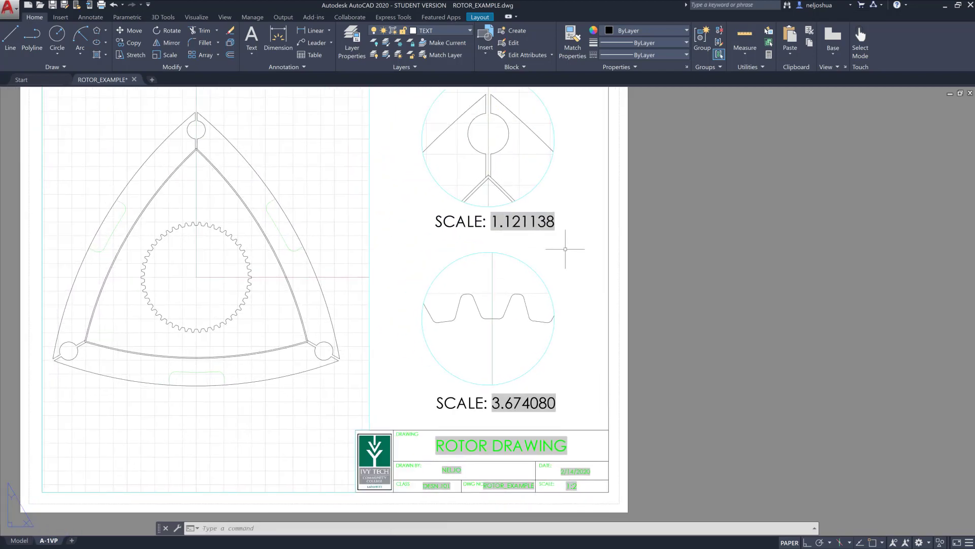
scroll(566, 251, down, 4)
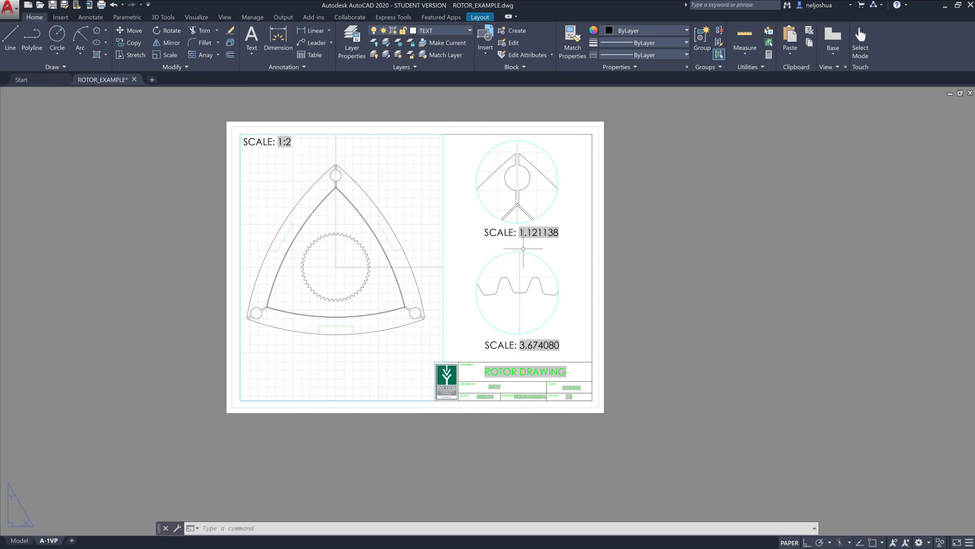
double_click(518, 190)
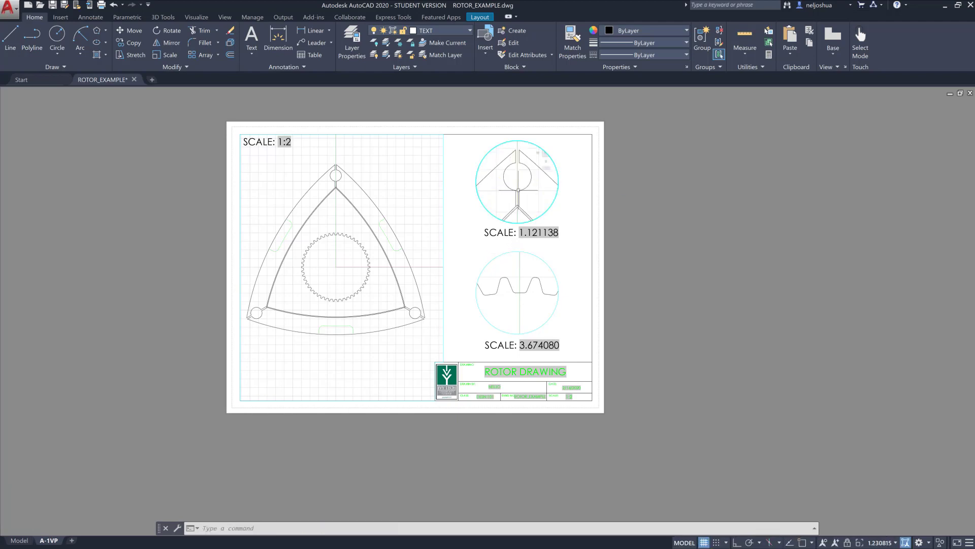
mouse_move(519, 177)
middle_down()
mouse_move(520, 185)
mouse_move(511, 179)
middle_up()
scroll(518, 184, up, 1)
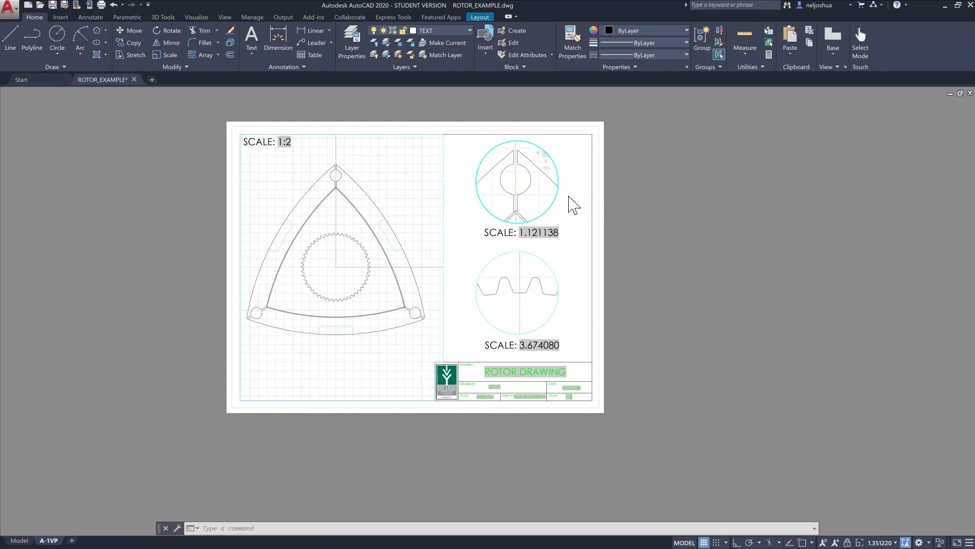
double_click(635, 203)
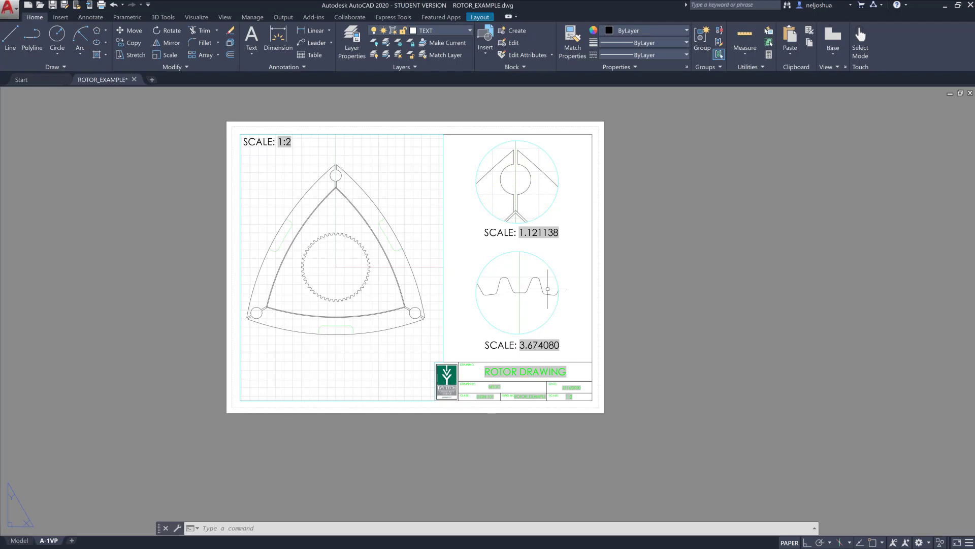
key(ctrl+s)
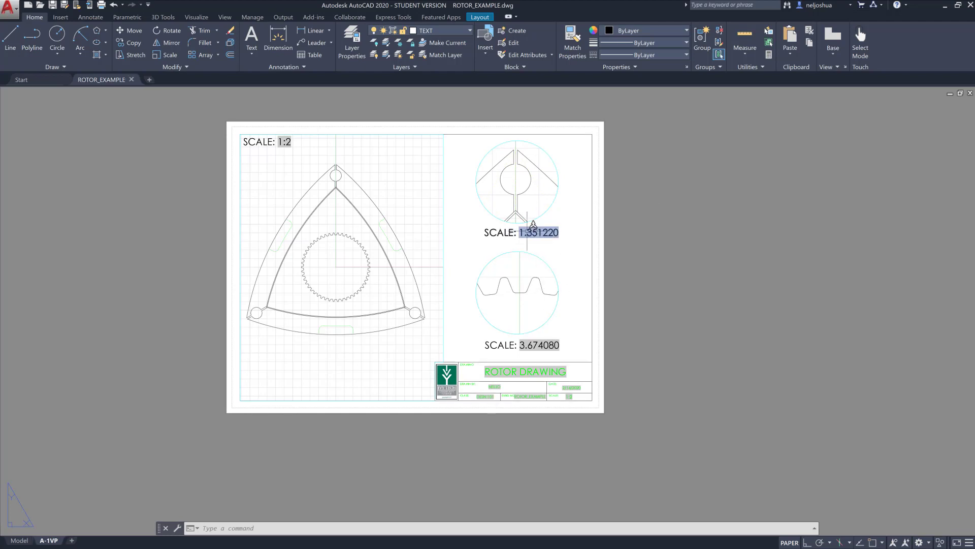